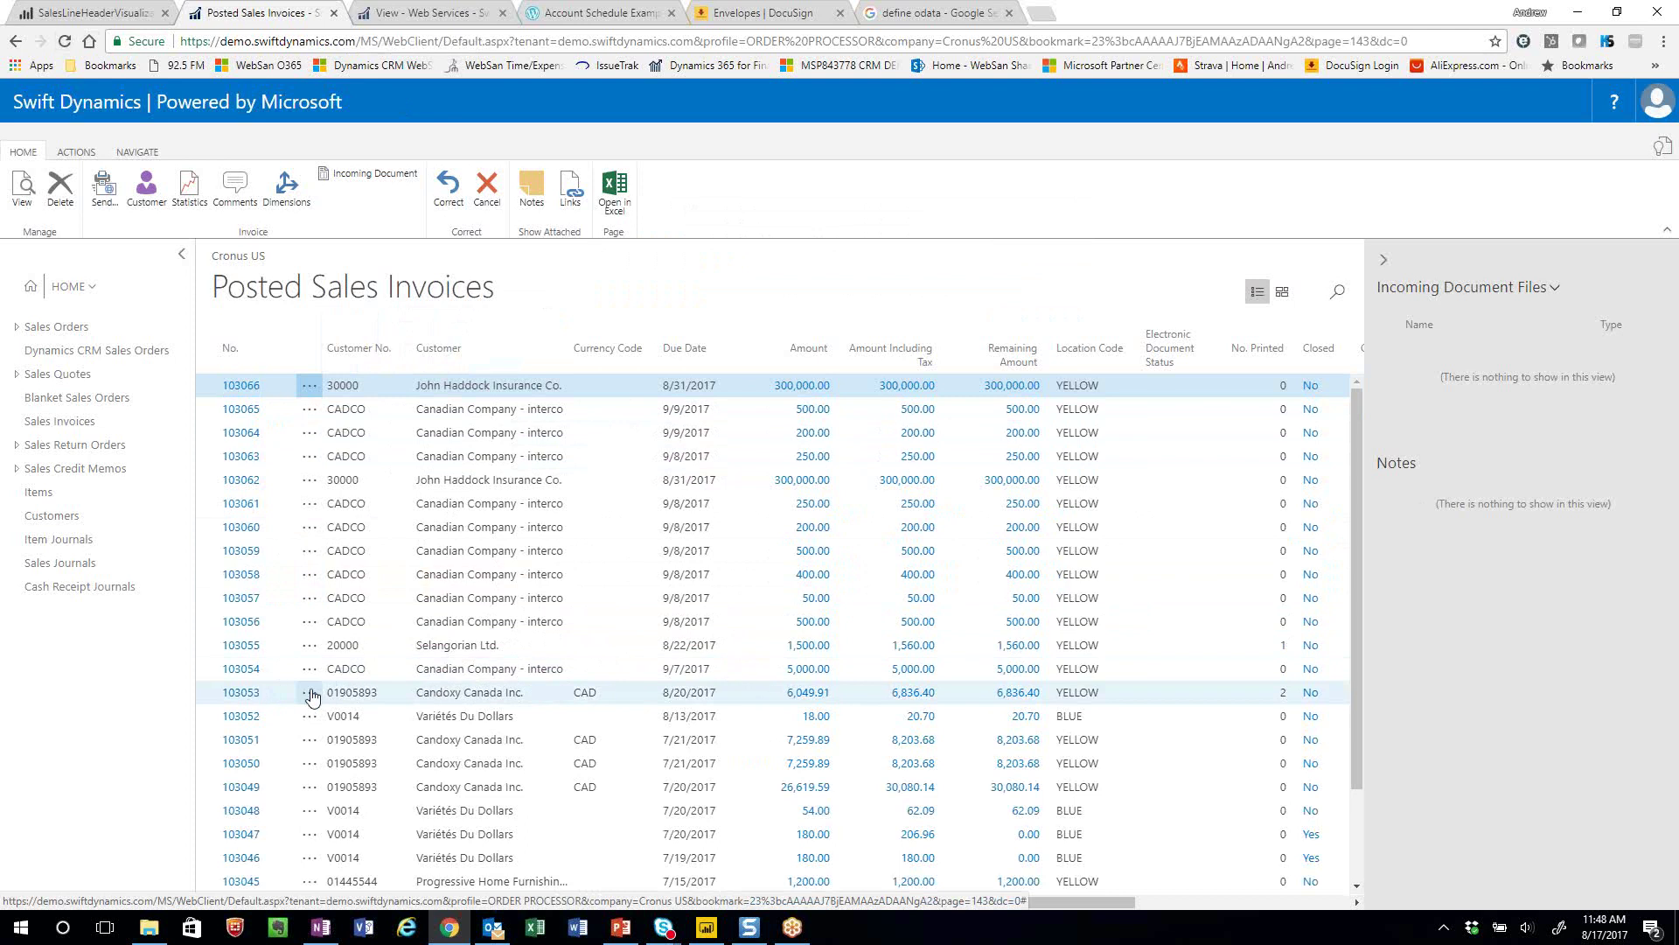
Open the posted sales invoice for Candoxy Canada Inc. that is due 8/20/2017
click(252, 692)
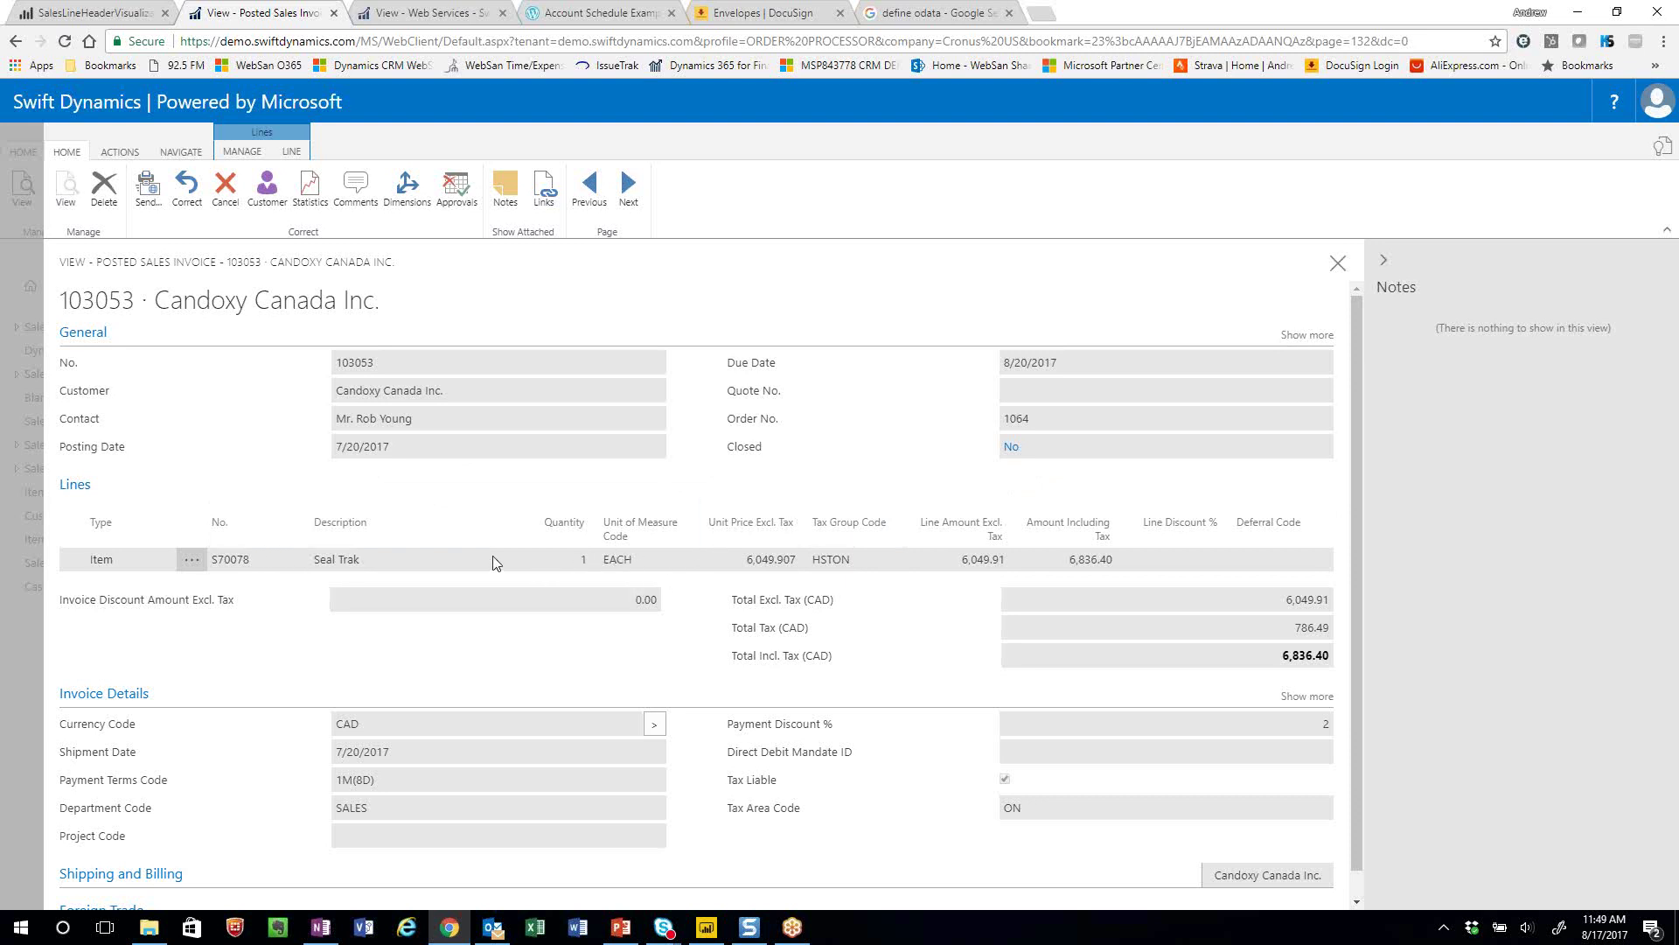
Switch to the web services list, select Posted Sales Invoice Lines, and examine the other published pages and queries
click(404, 25)
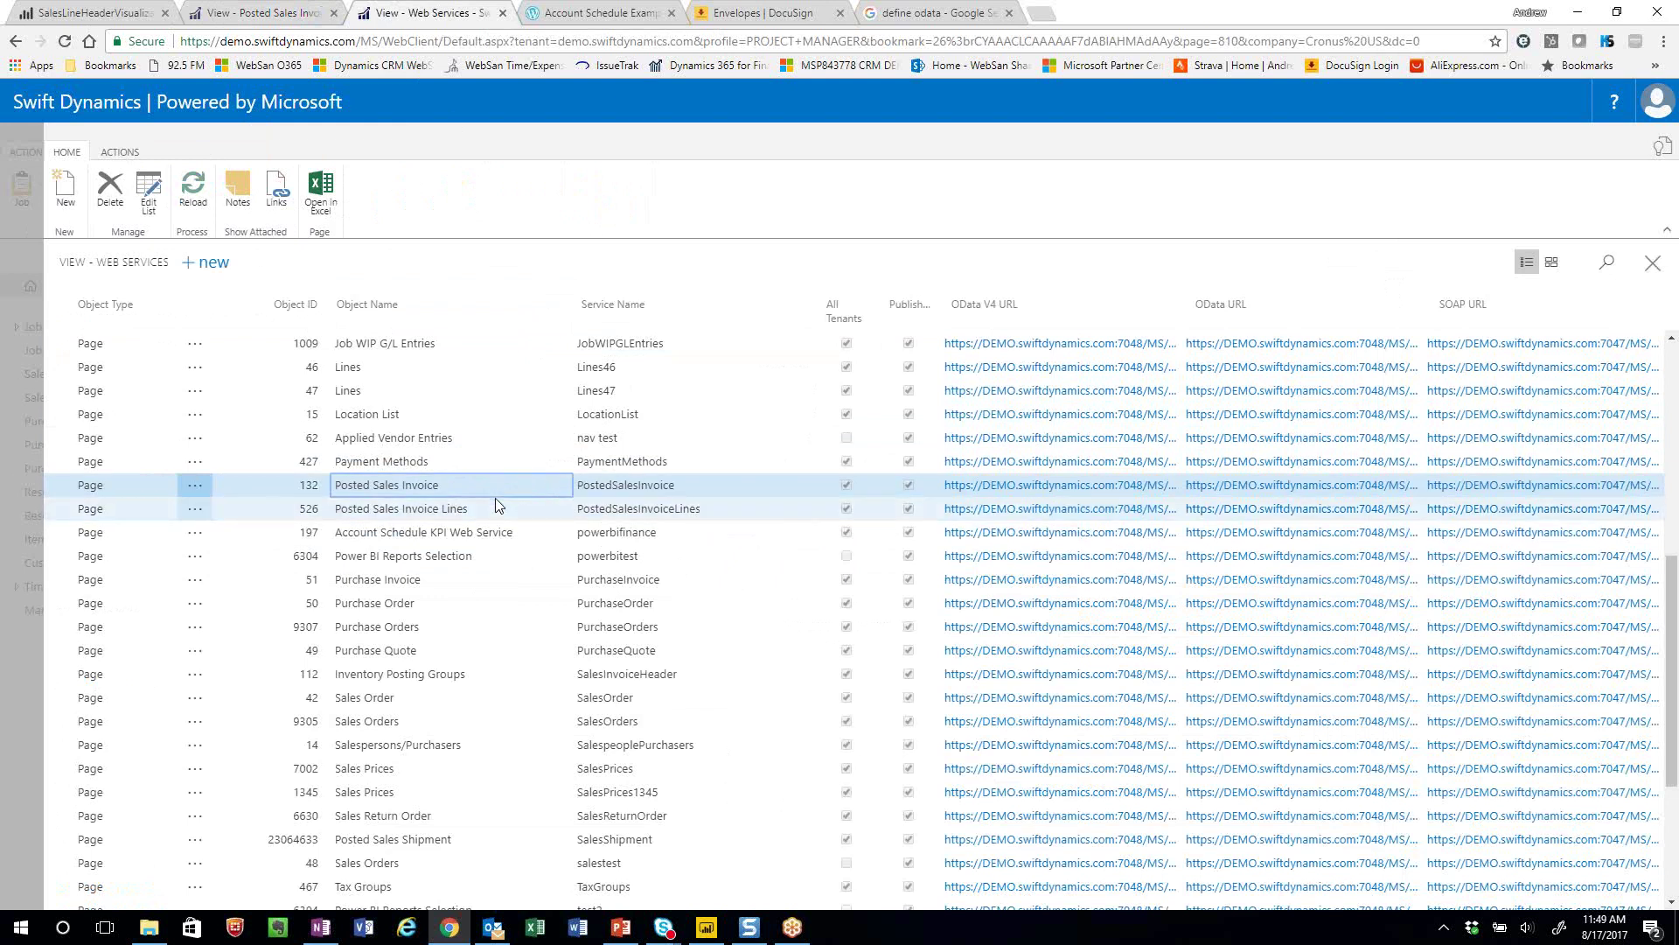
click(495, 505)
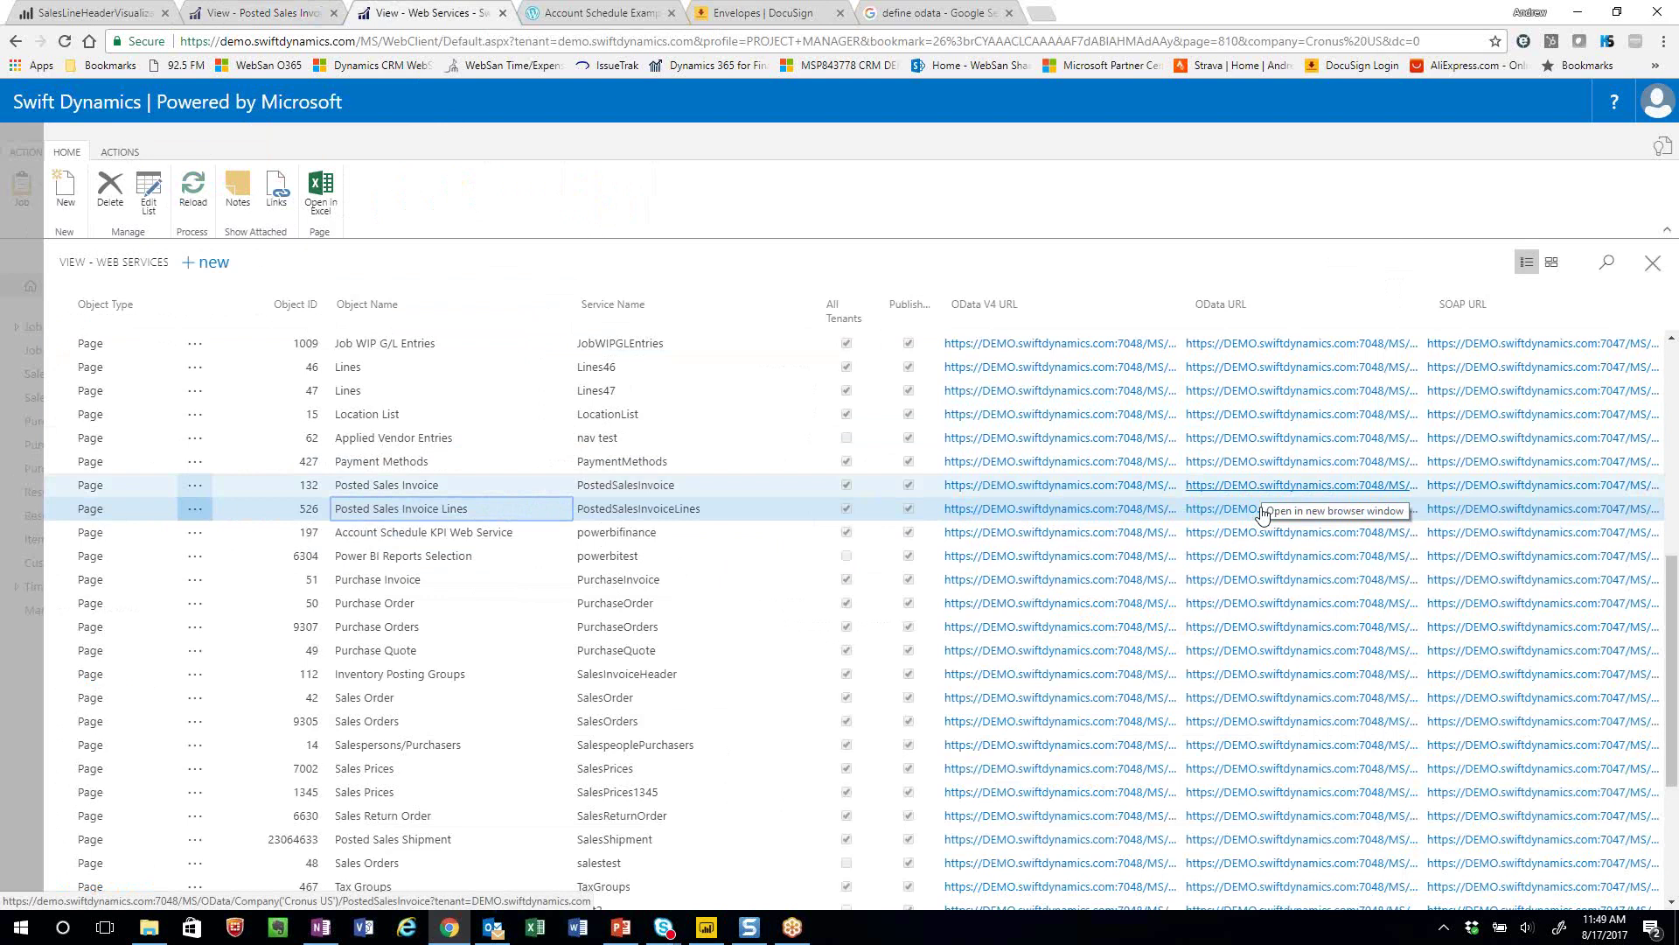
scroll(753, 477, up, 5)
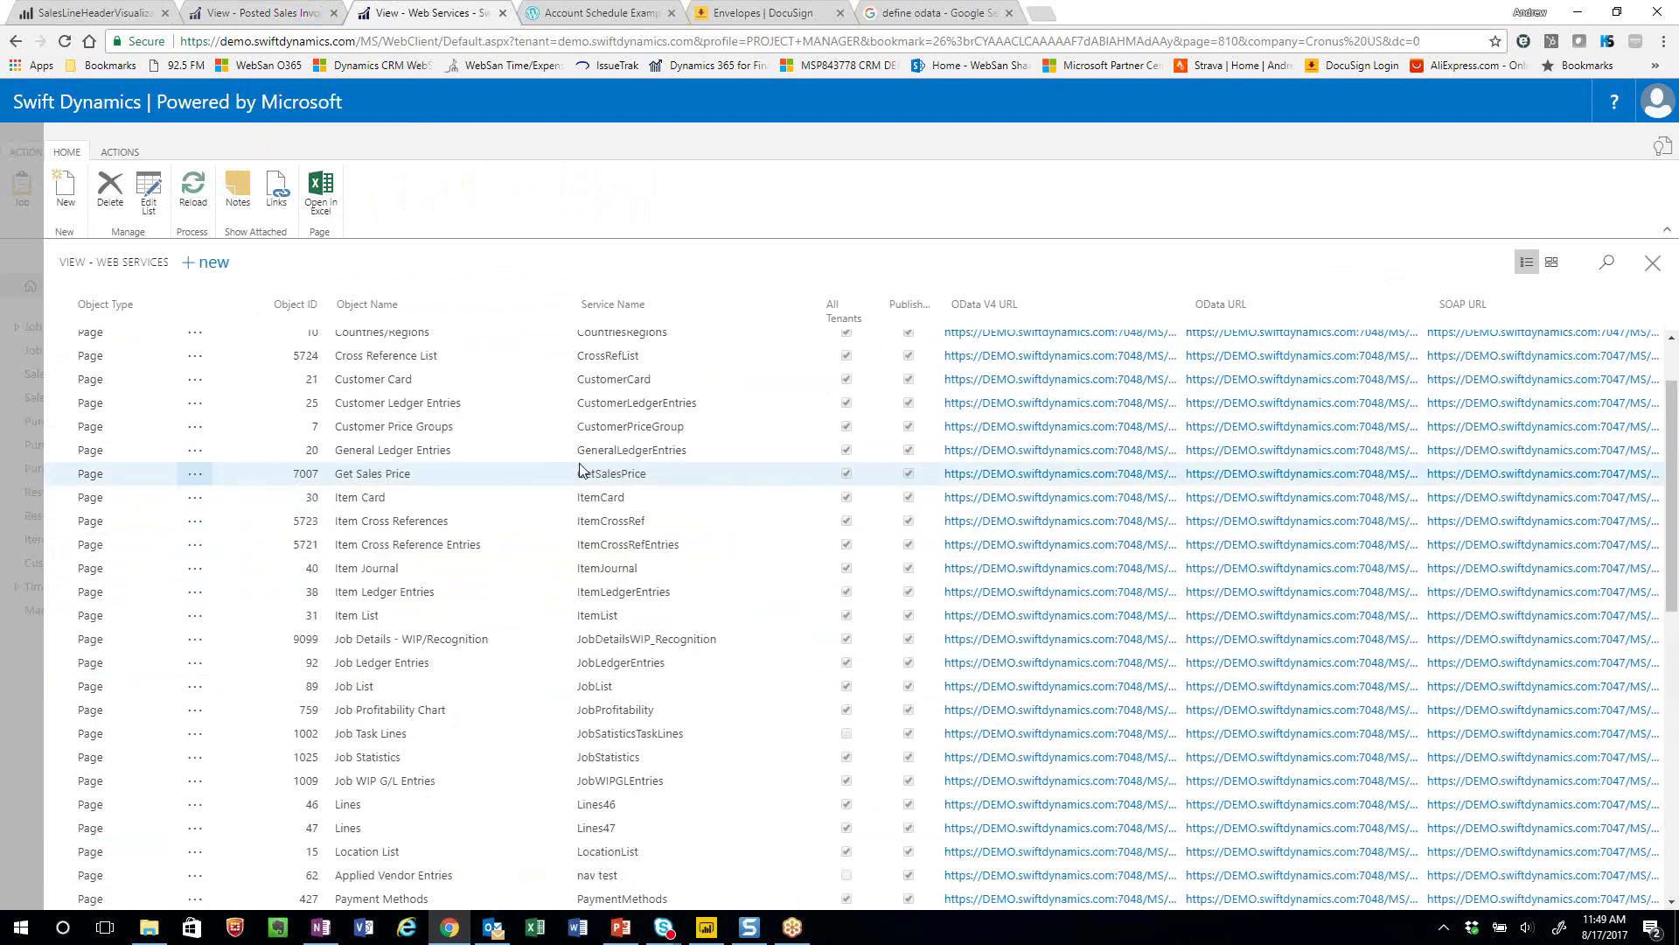
scroll(564, 459, up, 1)
scroll(538, 430, down, 2)
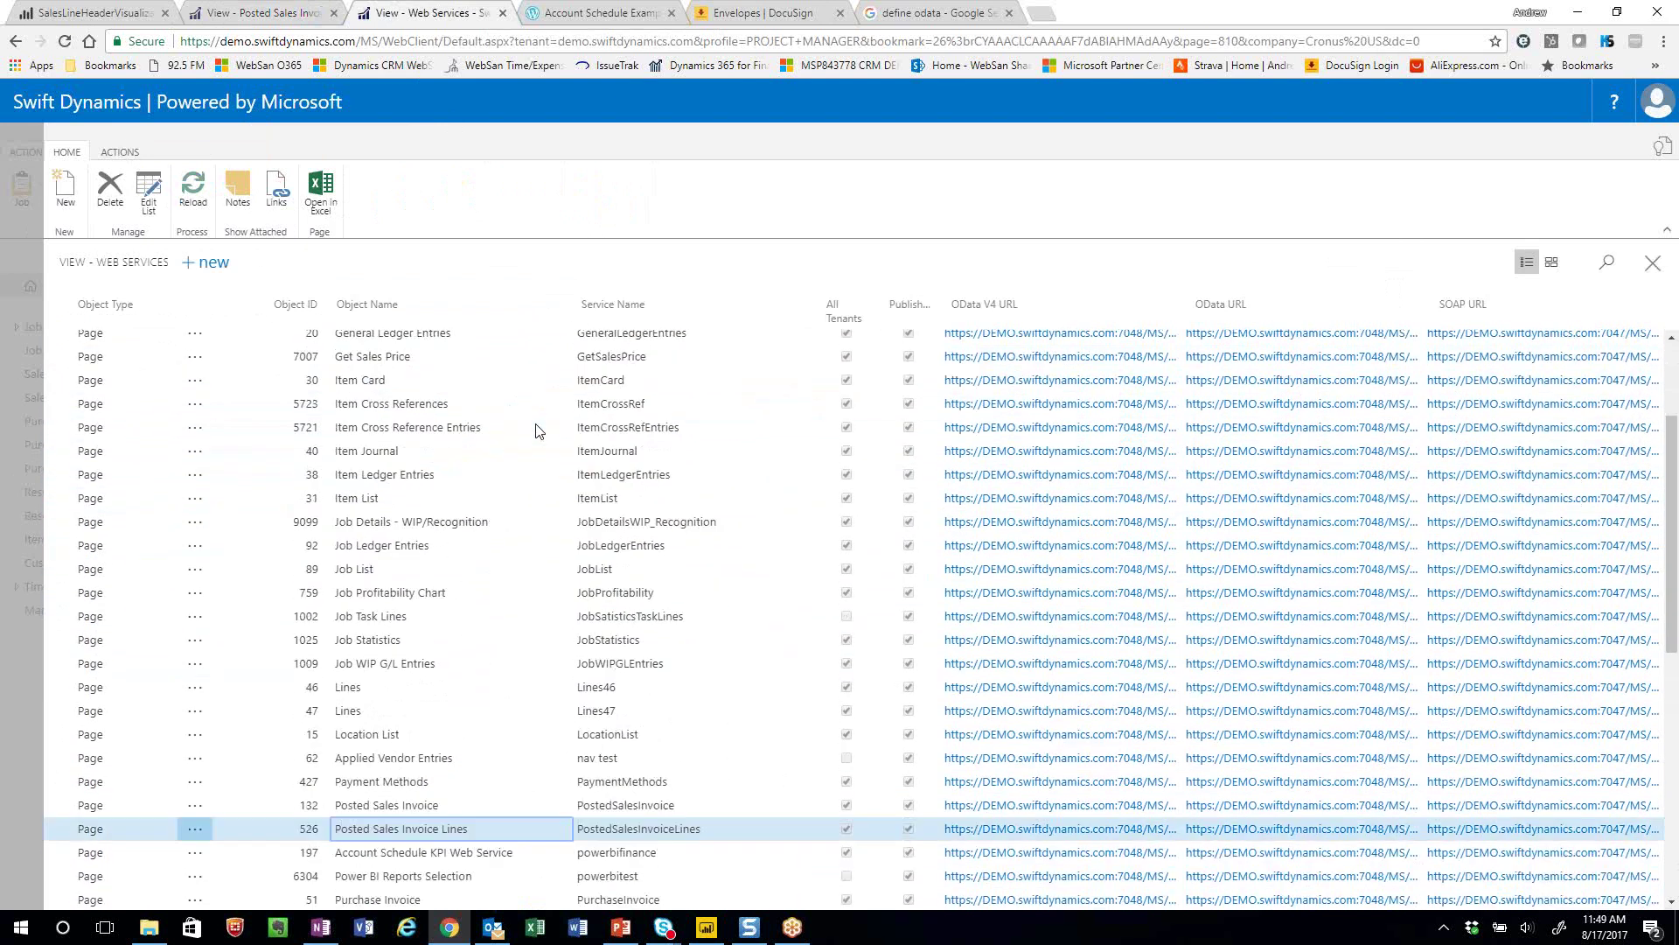
scroll(535, 428, down, 5)
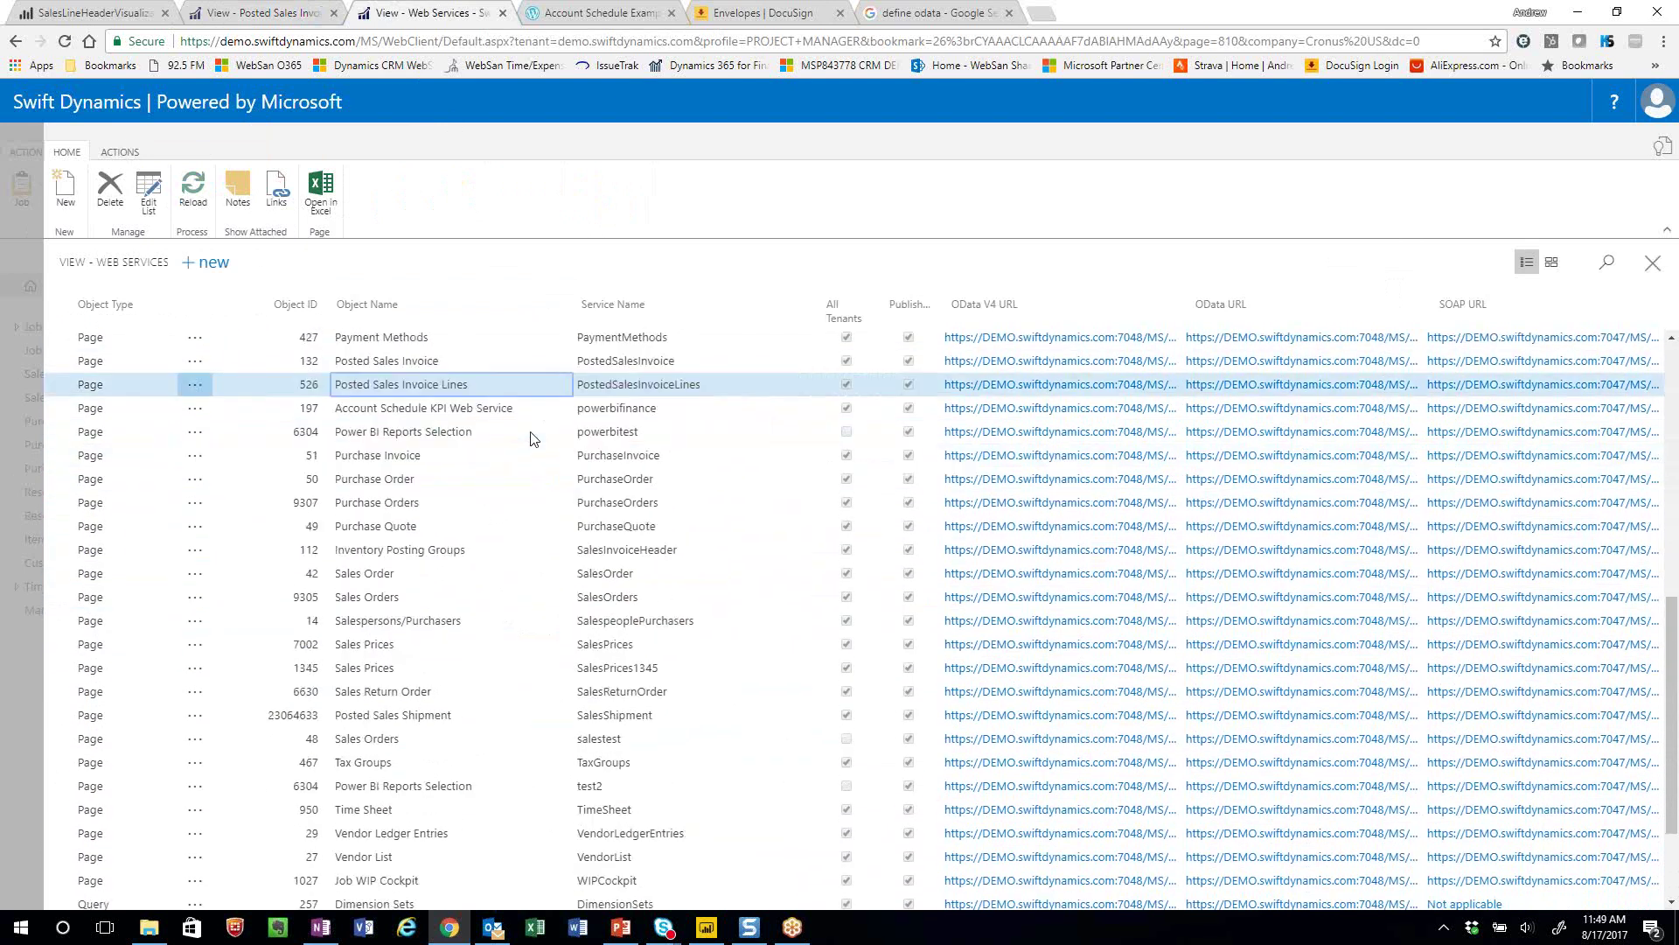
scroll(533, 437, down, 2)
scroll(530, 439, up, 1)
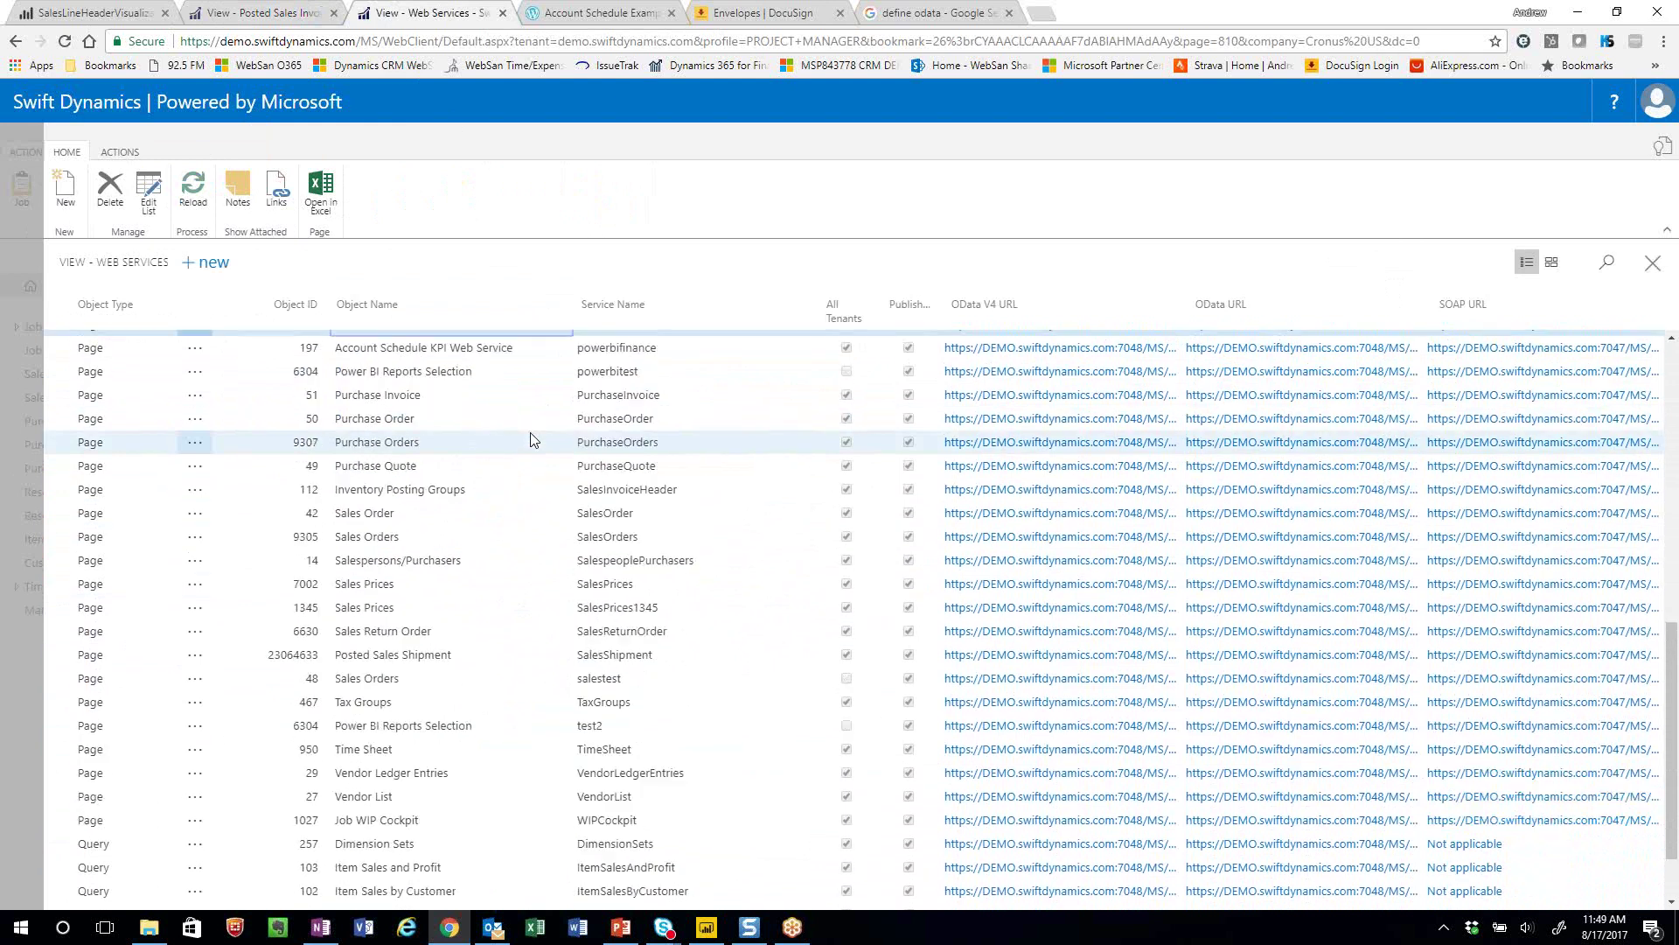
scroll(530, 439, down, 1)
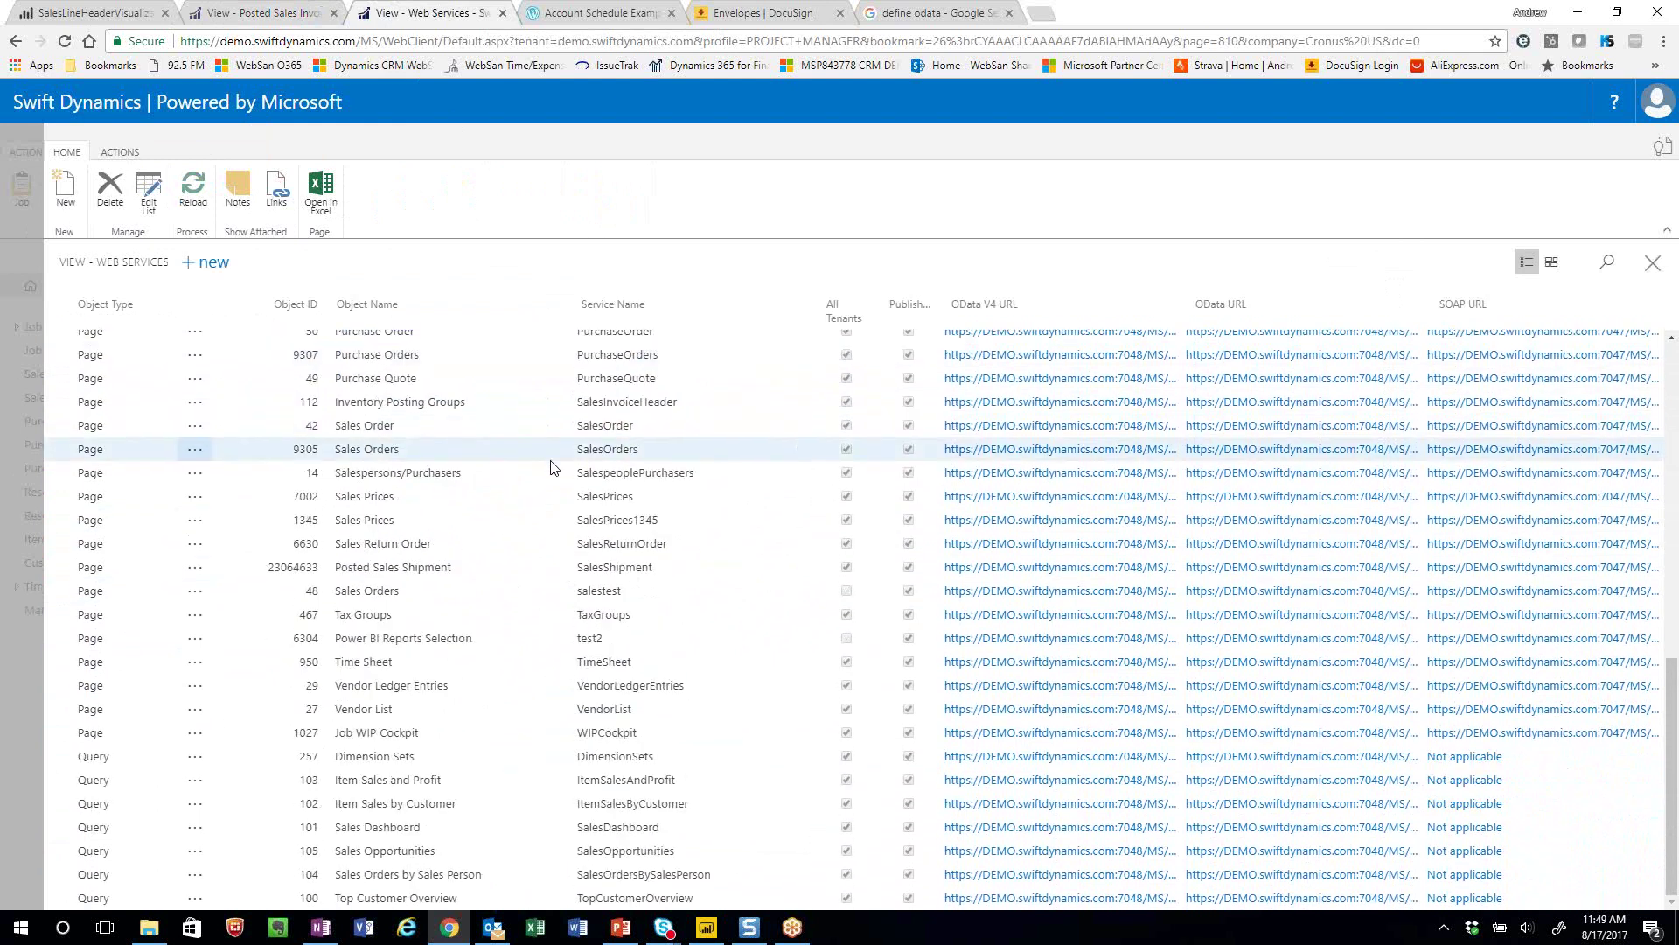
Switch to Power BI Desktop and check the recently used data sources
click(703, 927)
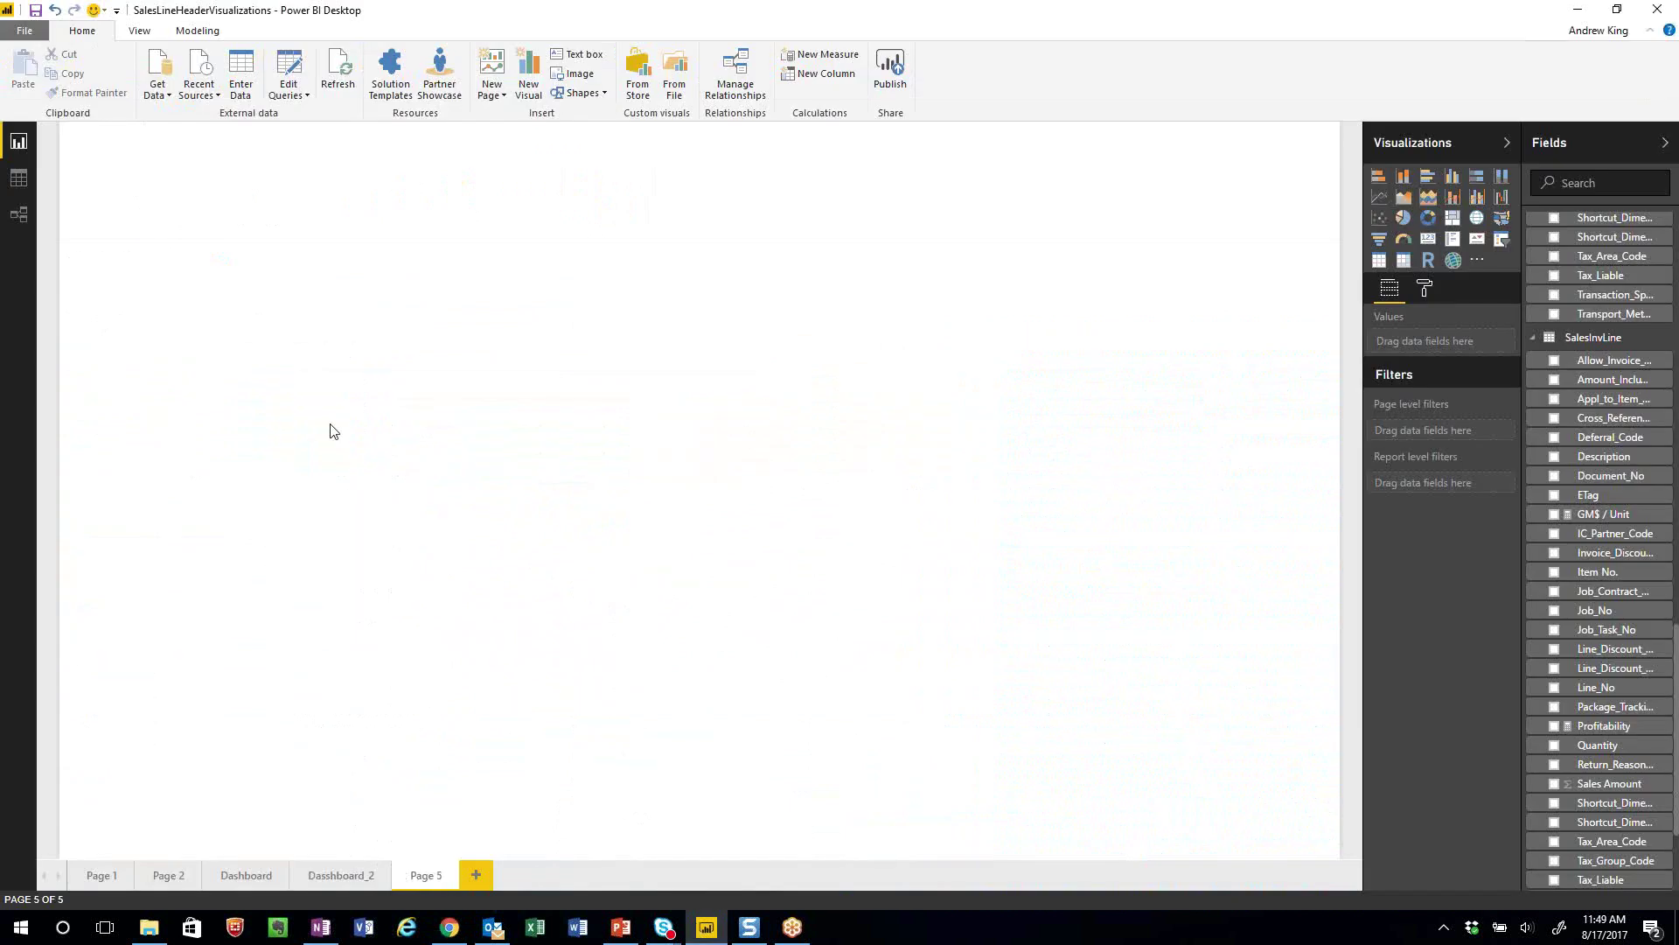
click(198, 88)
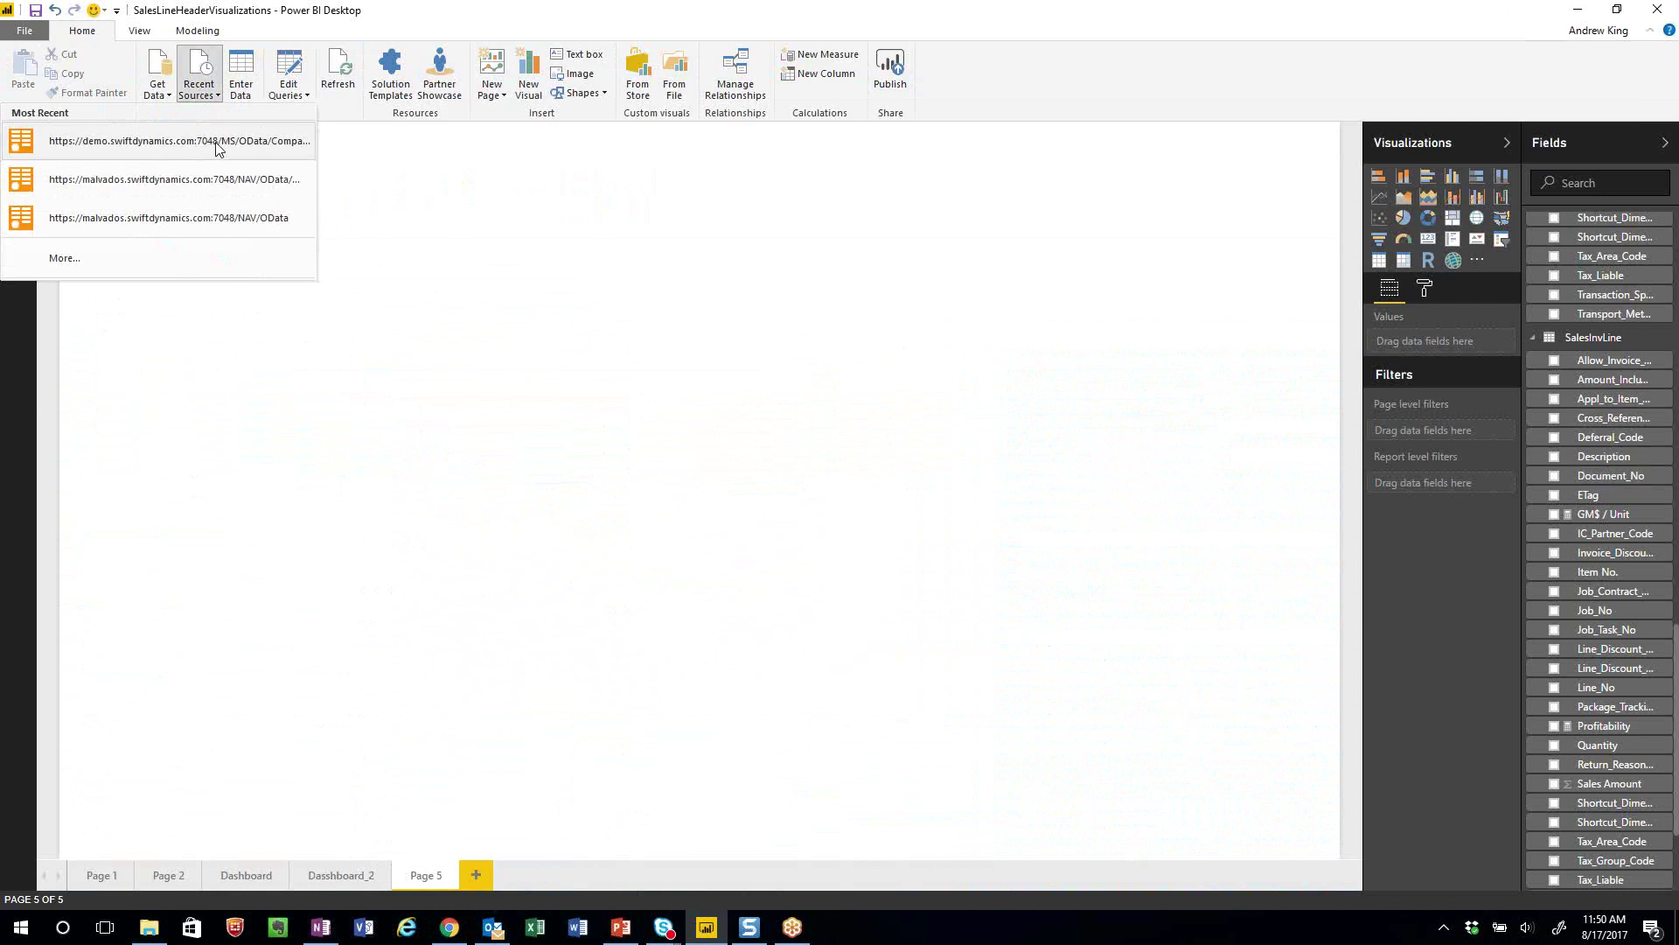
click(423, 166)
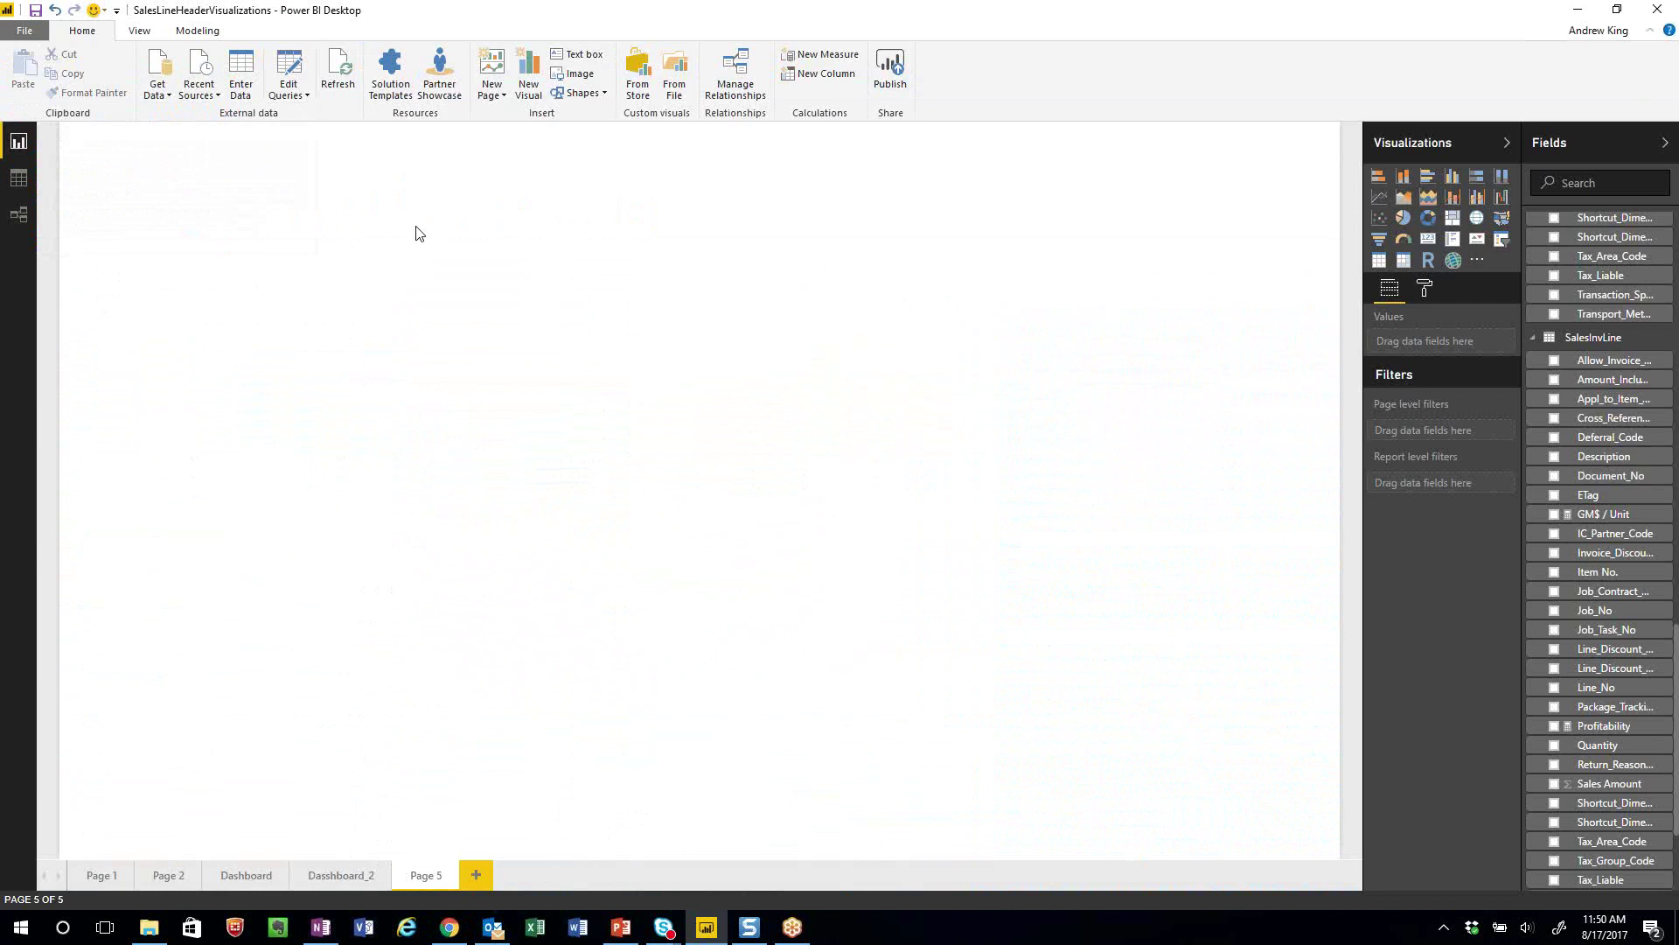
Collapse the SalesInvHeader and SalesInvLine tables in the field list
scroll(1572, 319, up, 10)
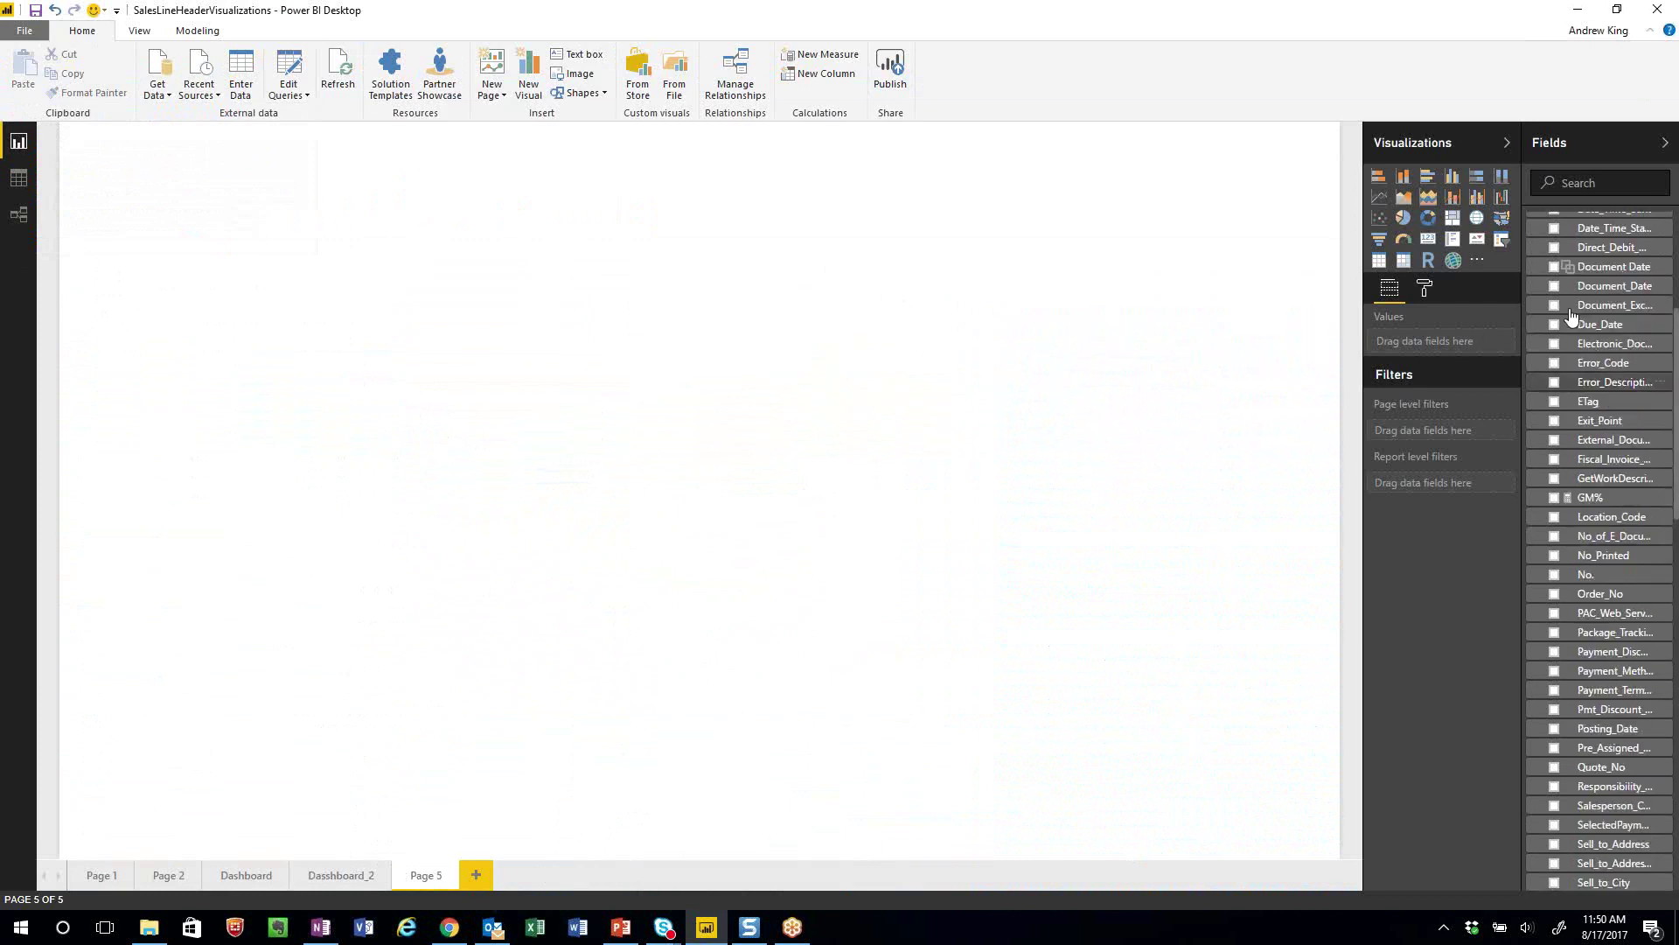
scroll(1572, 319, up, 5)
click(1533, 223)
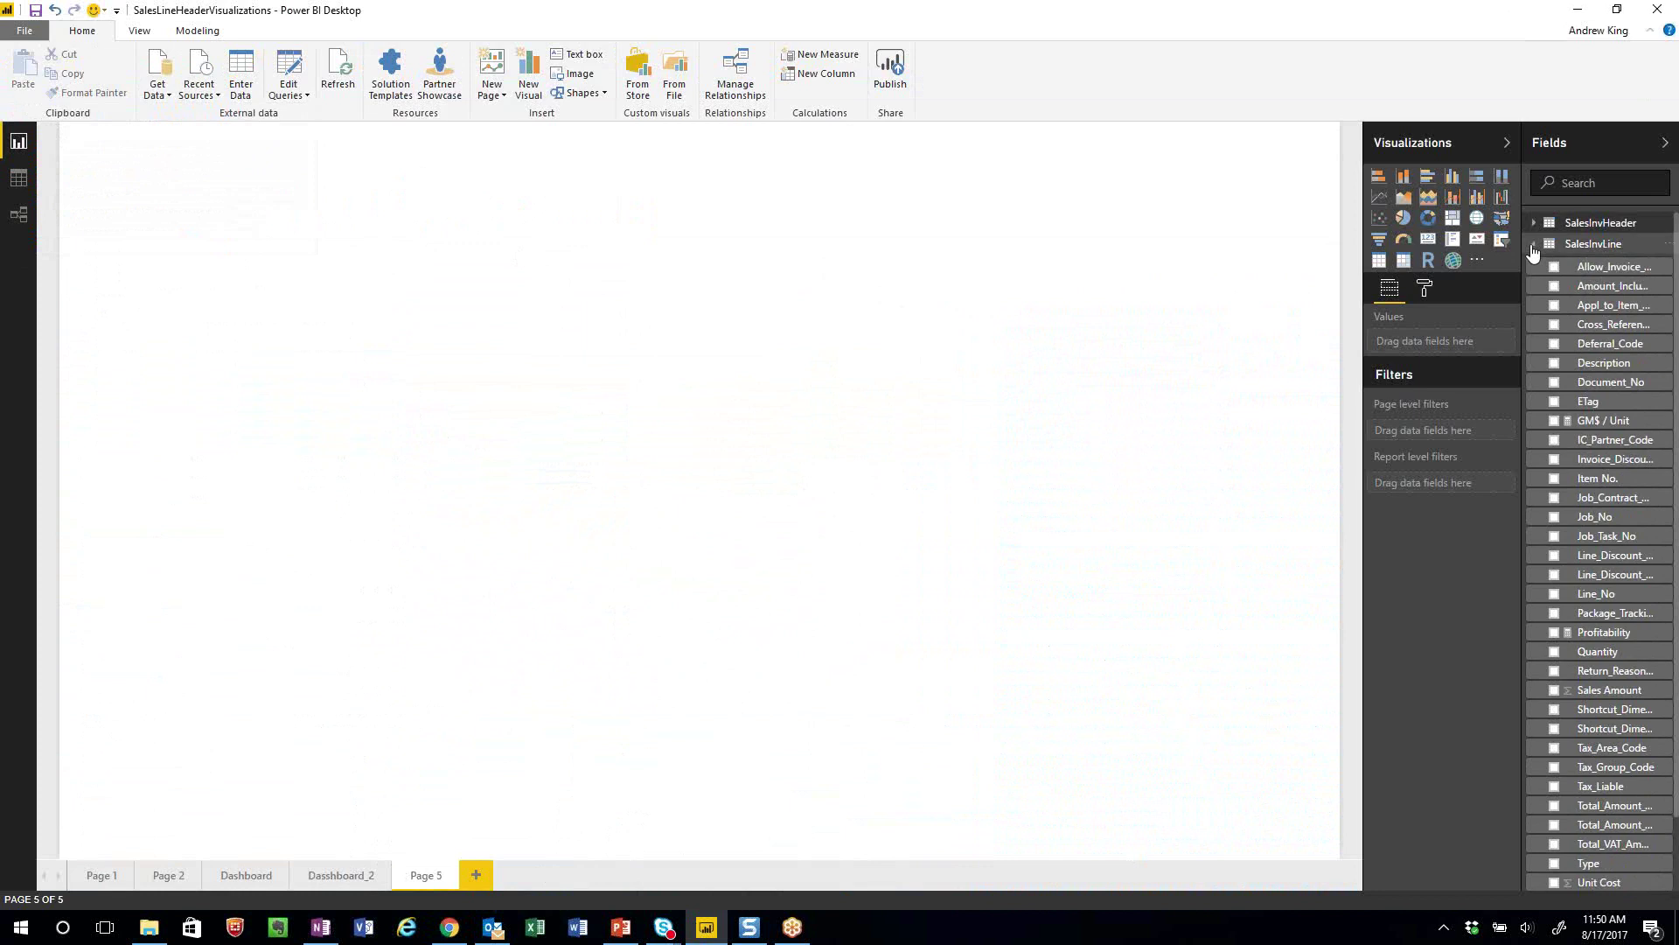
click(1533, 245)
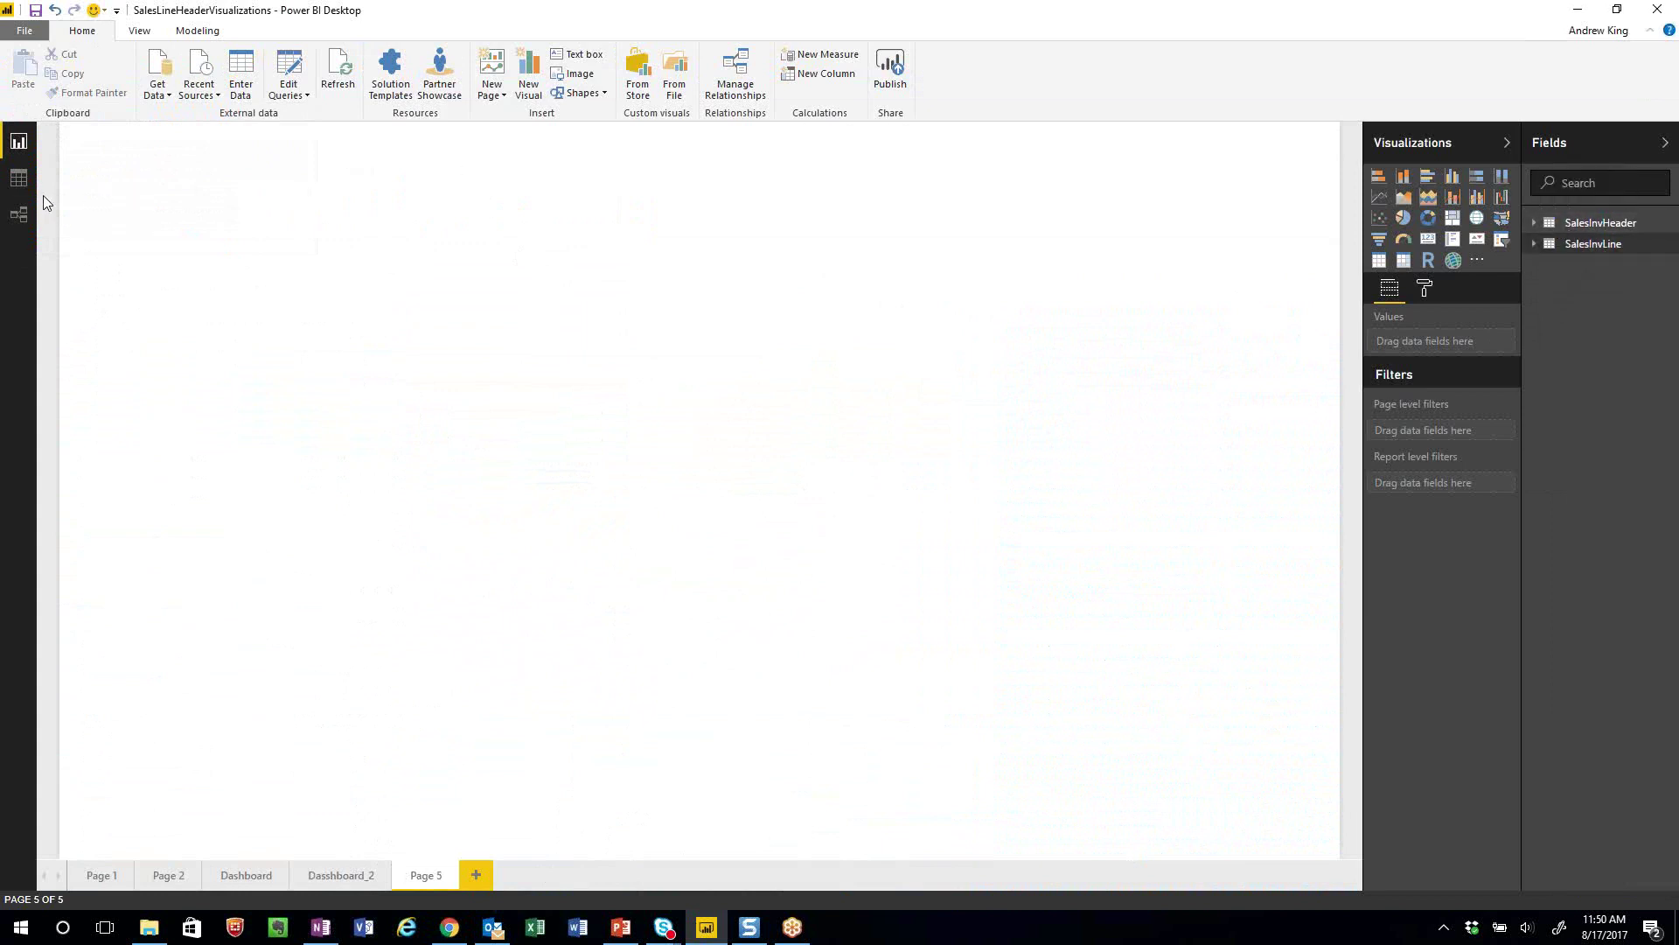
Examine the relationship between SalesInvHeader and SalesInvLine without changing it, and return to the report page
click(21, 217)
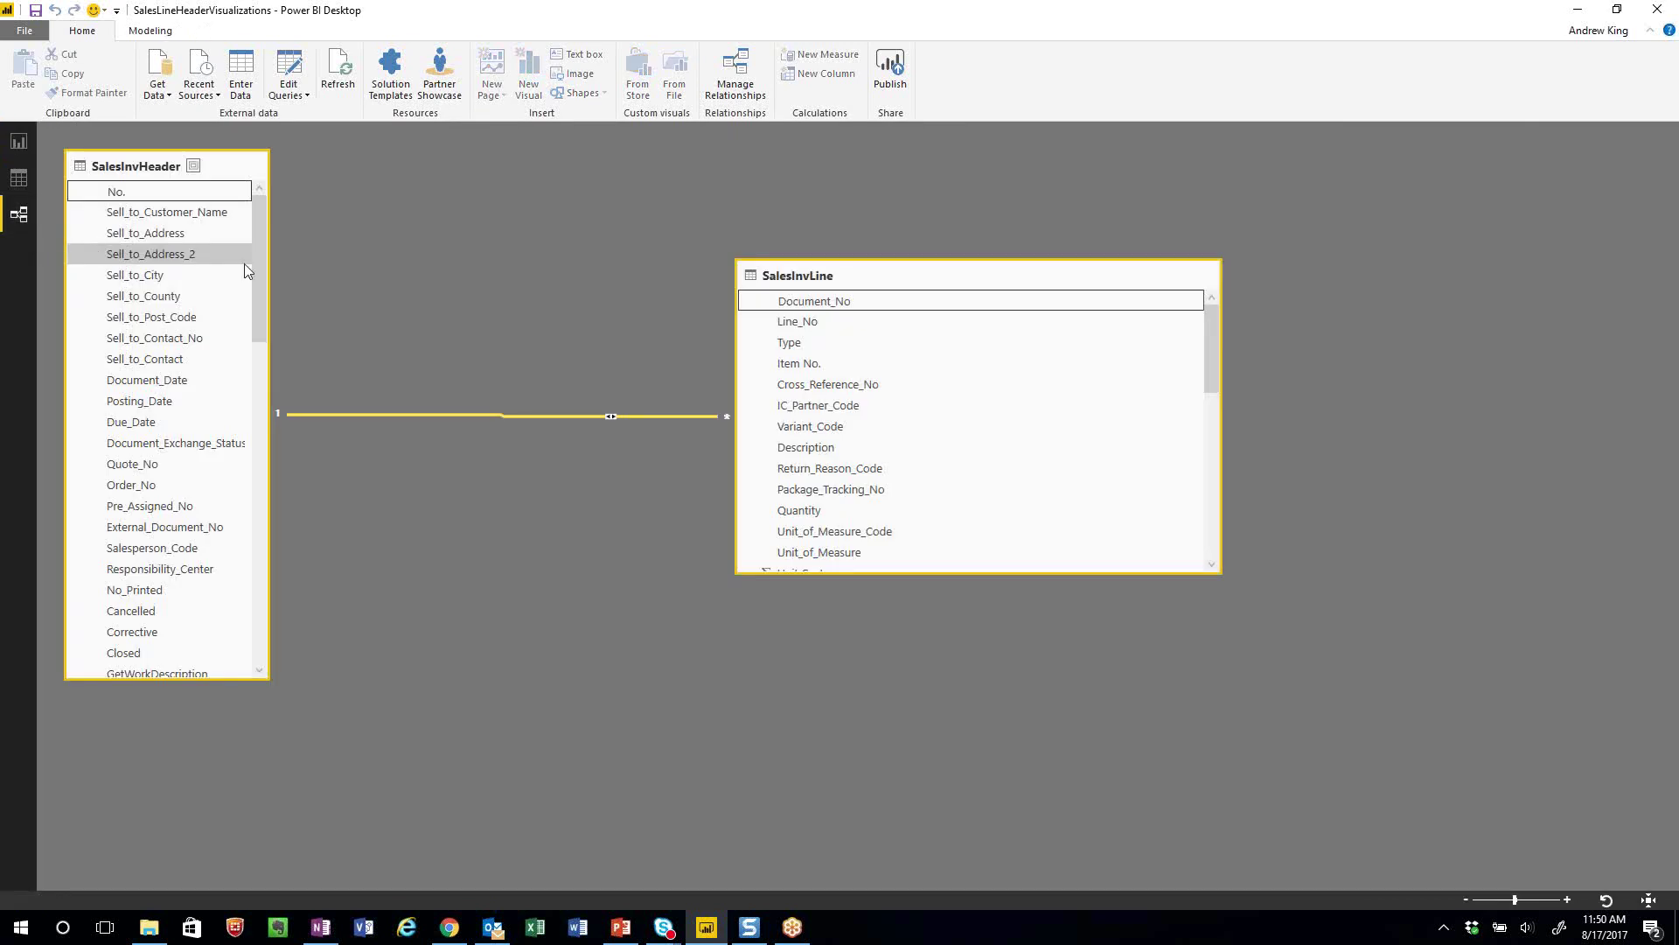
double_click(544, 417)
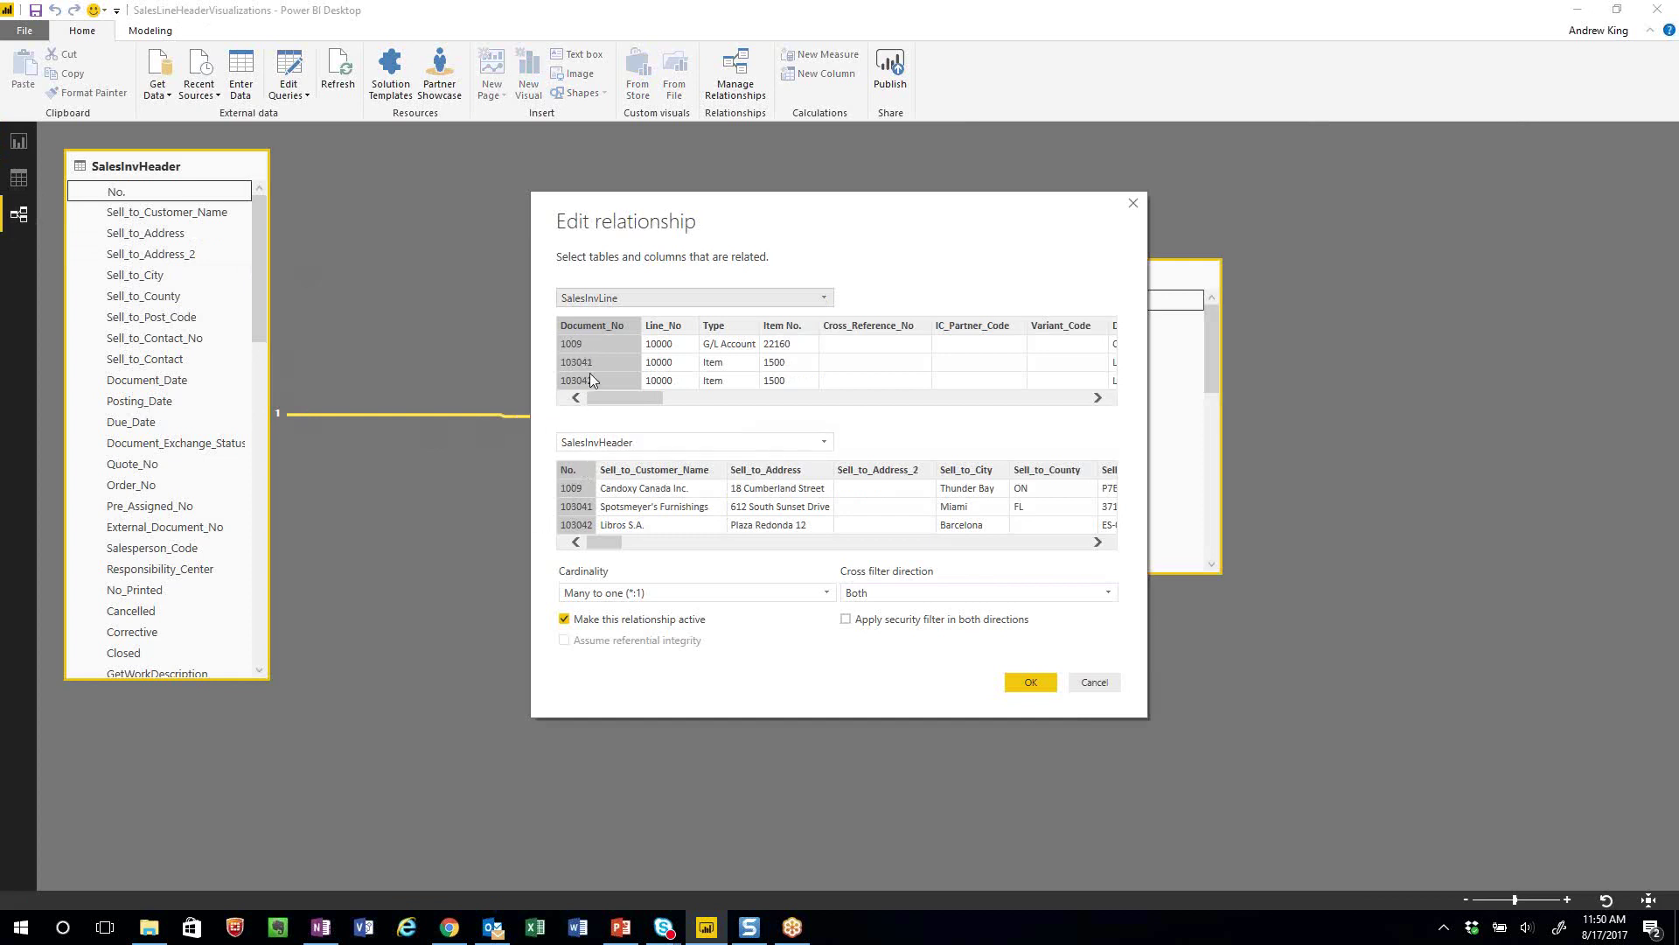
click(1079, 683)
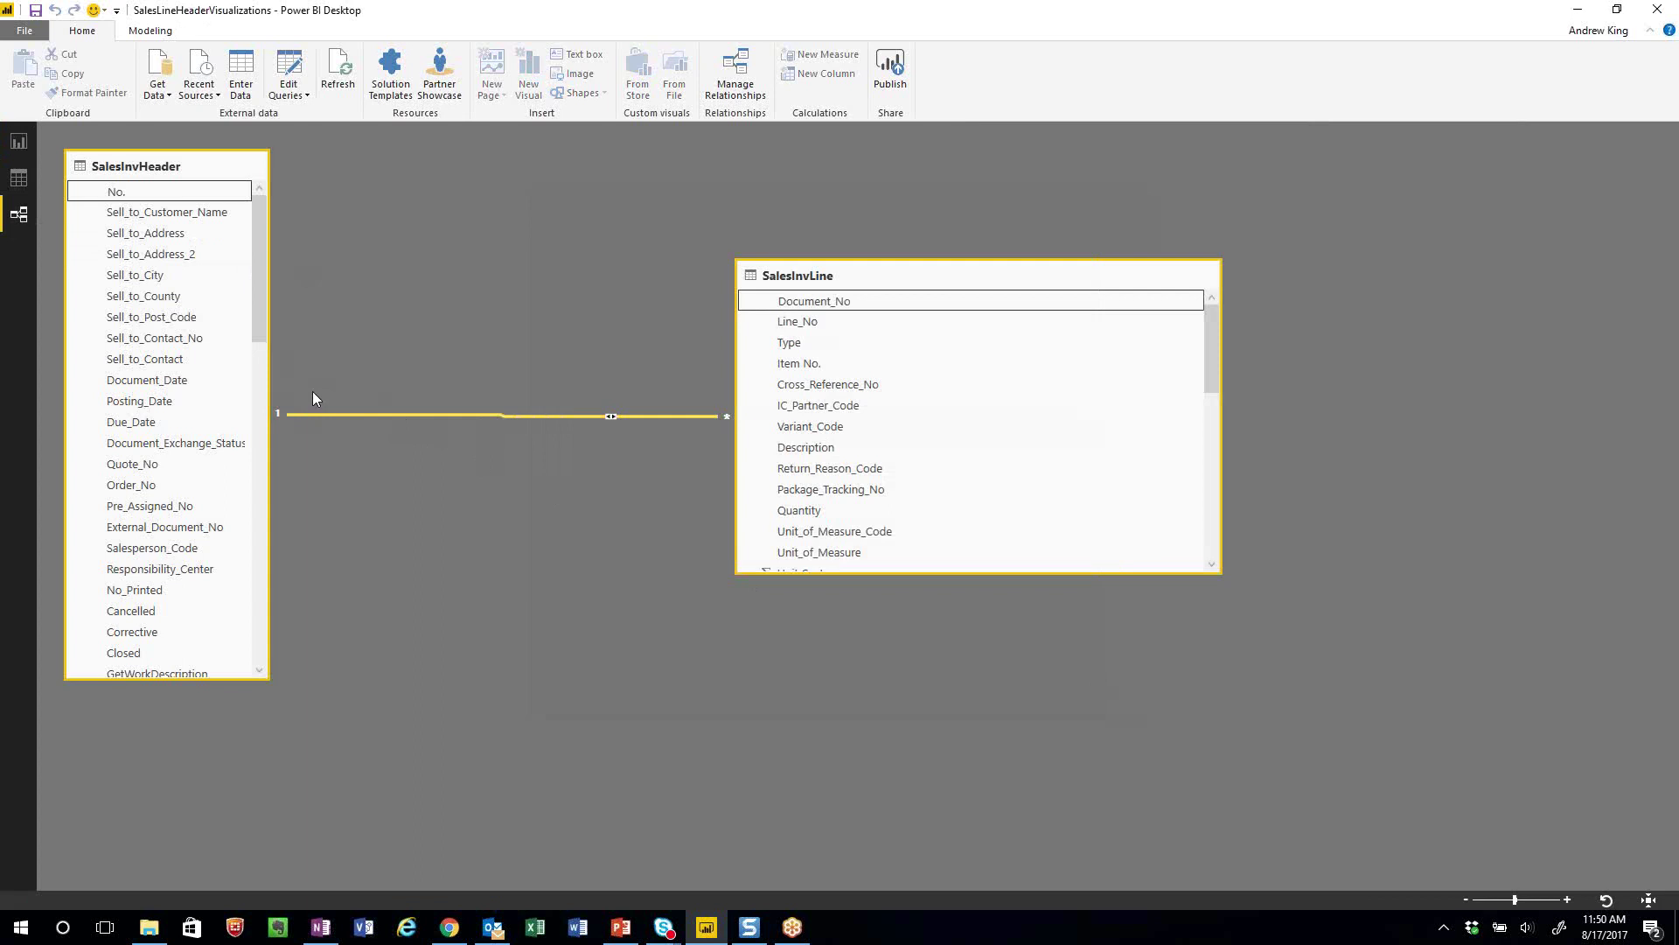
click(16, 145)
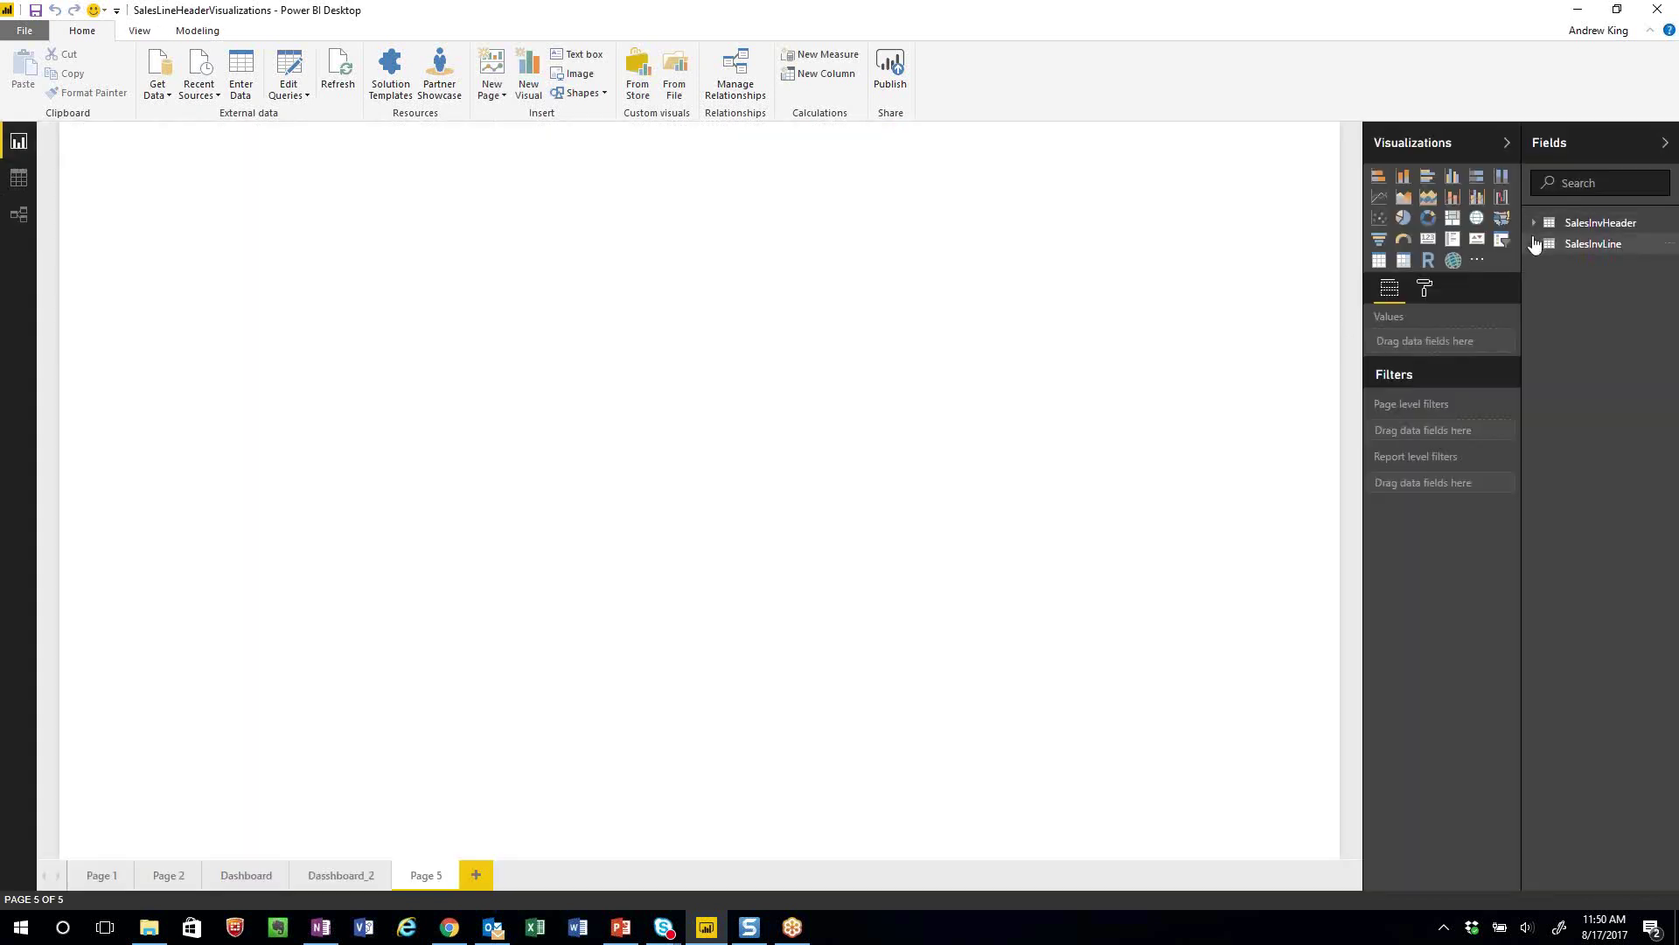
Look through the fields of the SalesInvLine and SalesInvHeader tables, leaving both collapsed
click(1535, 245)
scroll(1544, 273, down, 3)
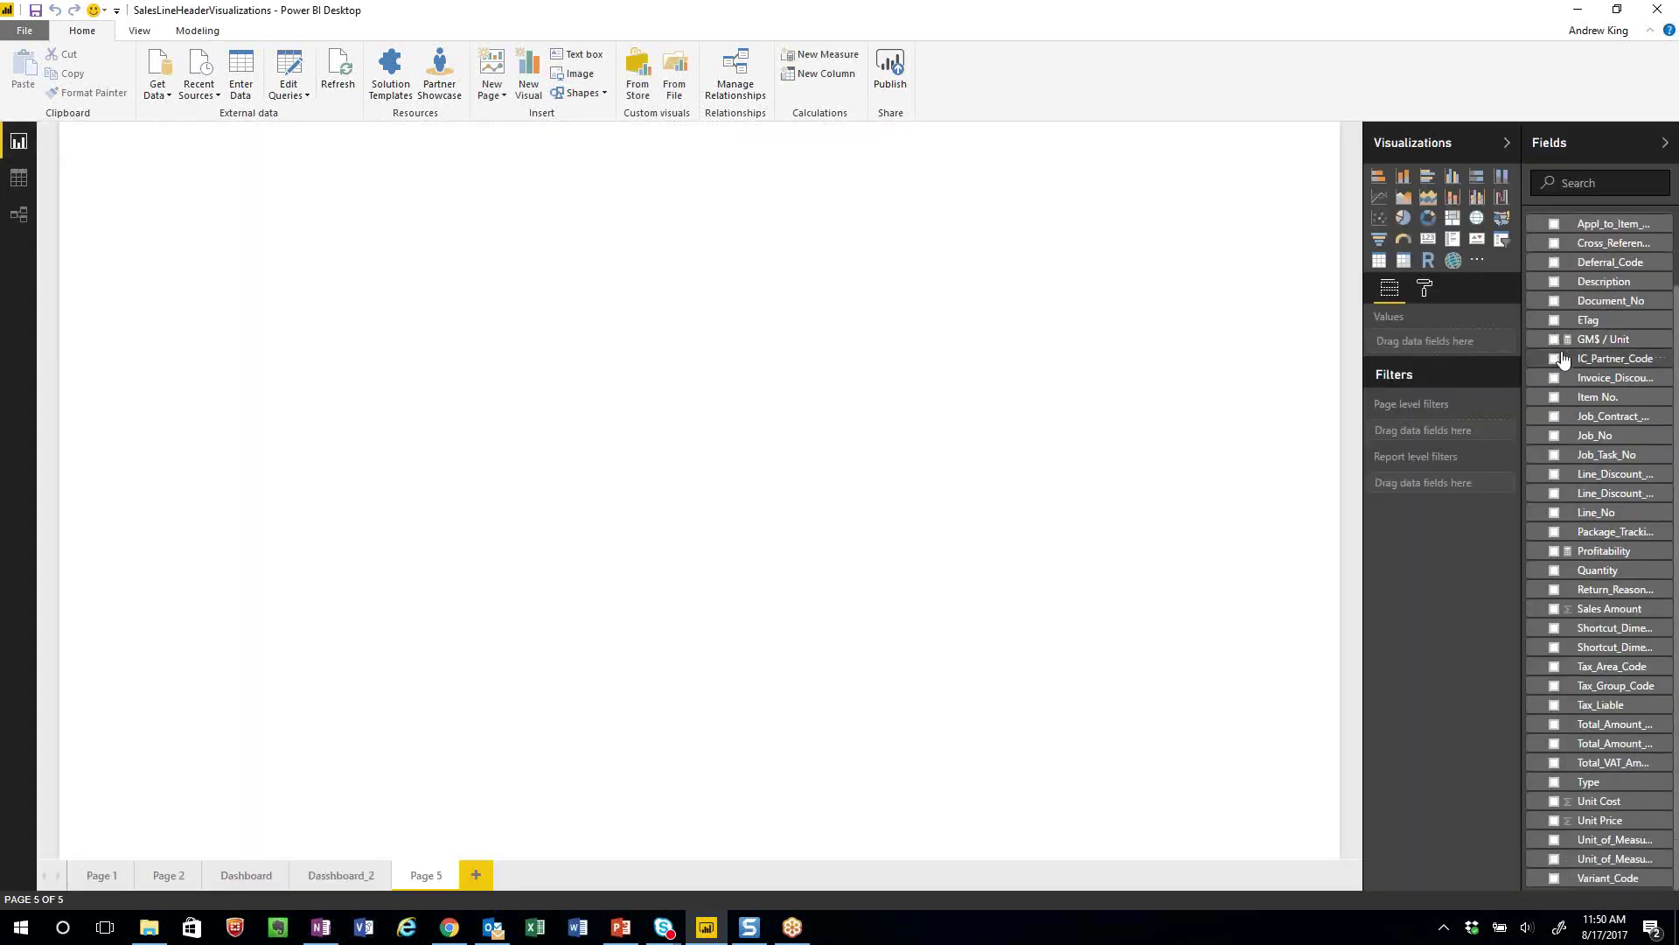
scroll(1551, 276, up, 3)
click(1534, 244)
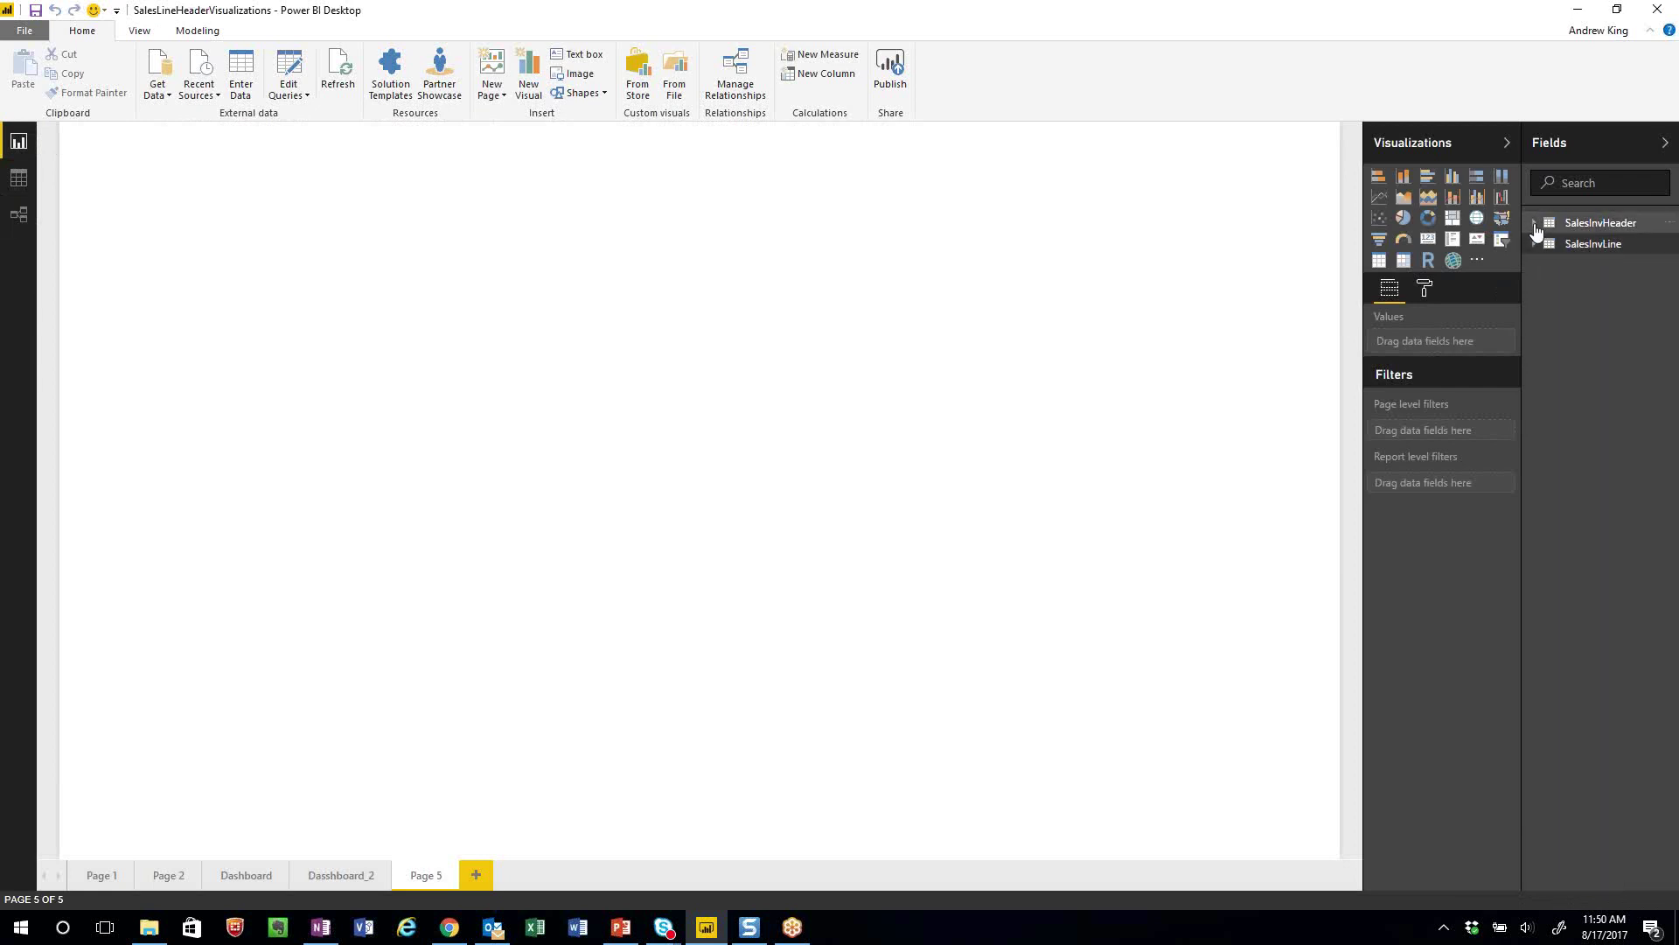
click(1535, 226)
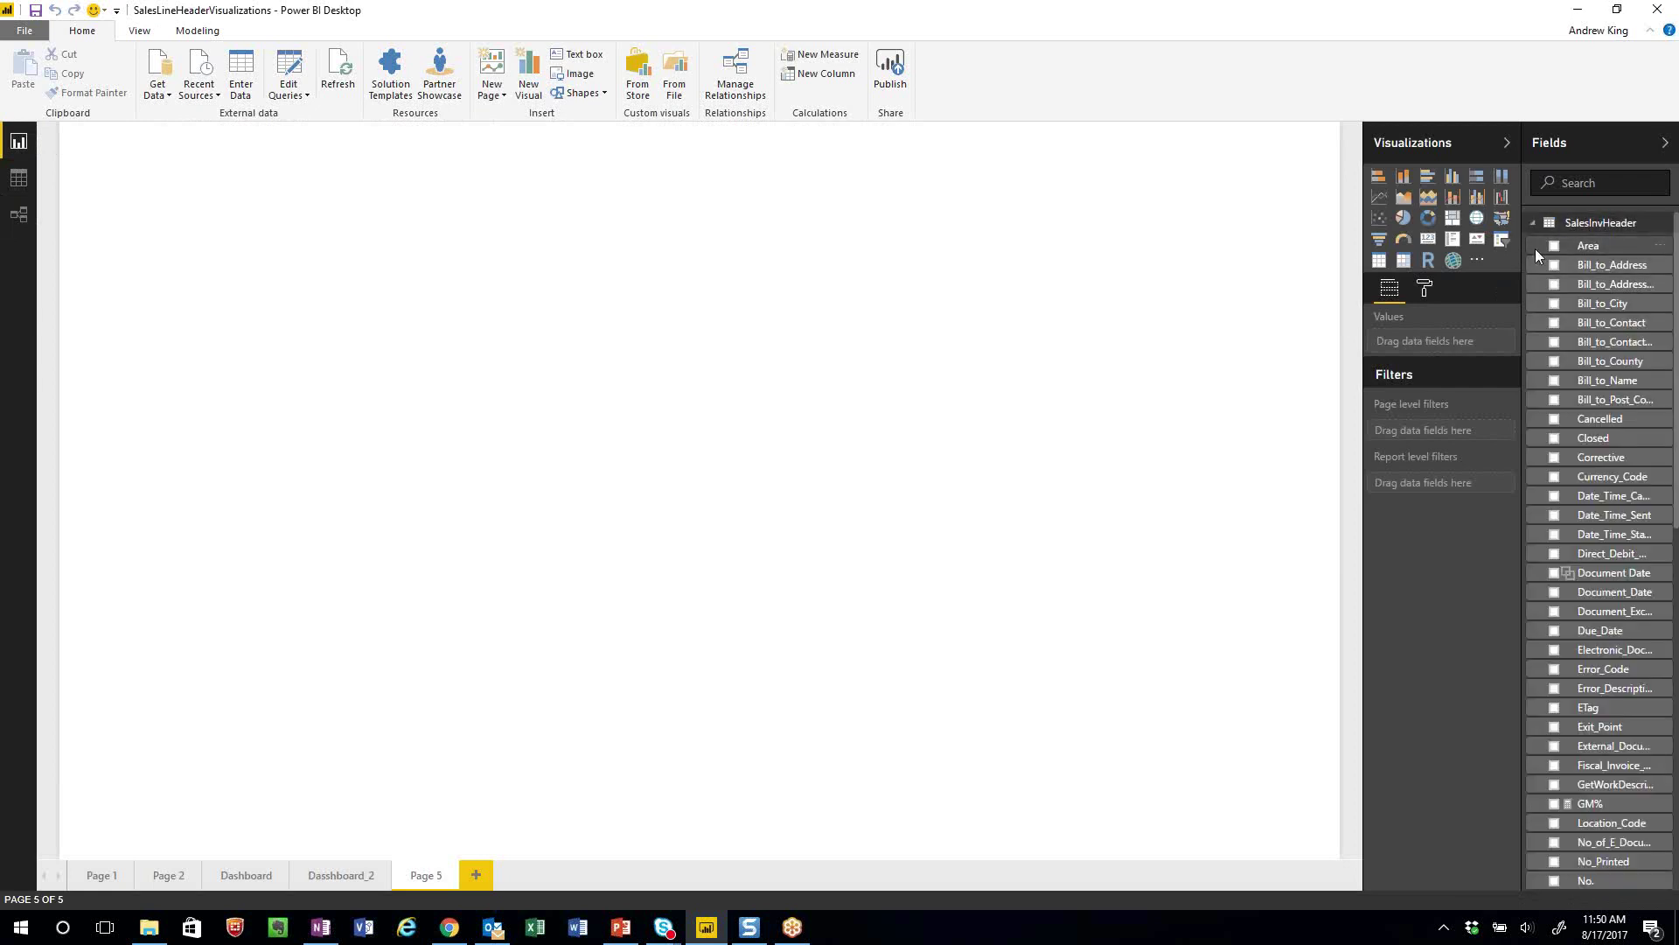
click(1535, 225)
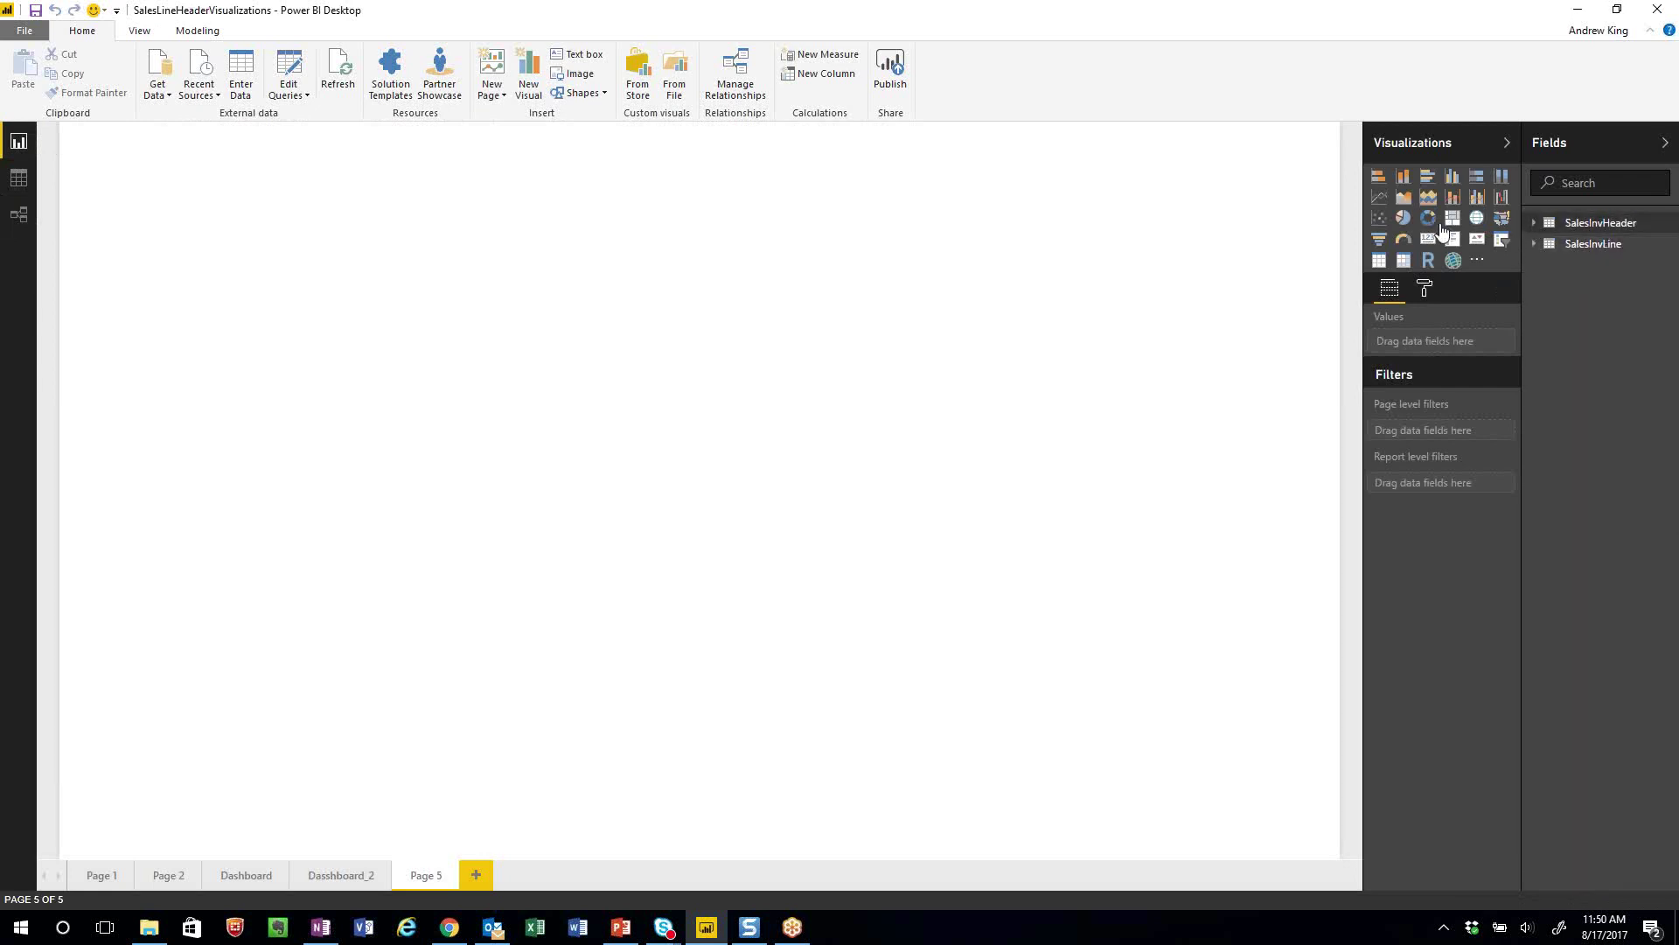
Add a line chart to the blank Page 5 with Sales Amount from SalesInvLine as its values
click(1380, 199)
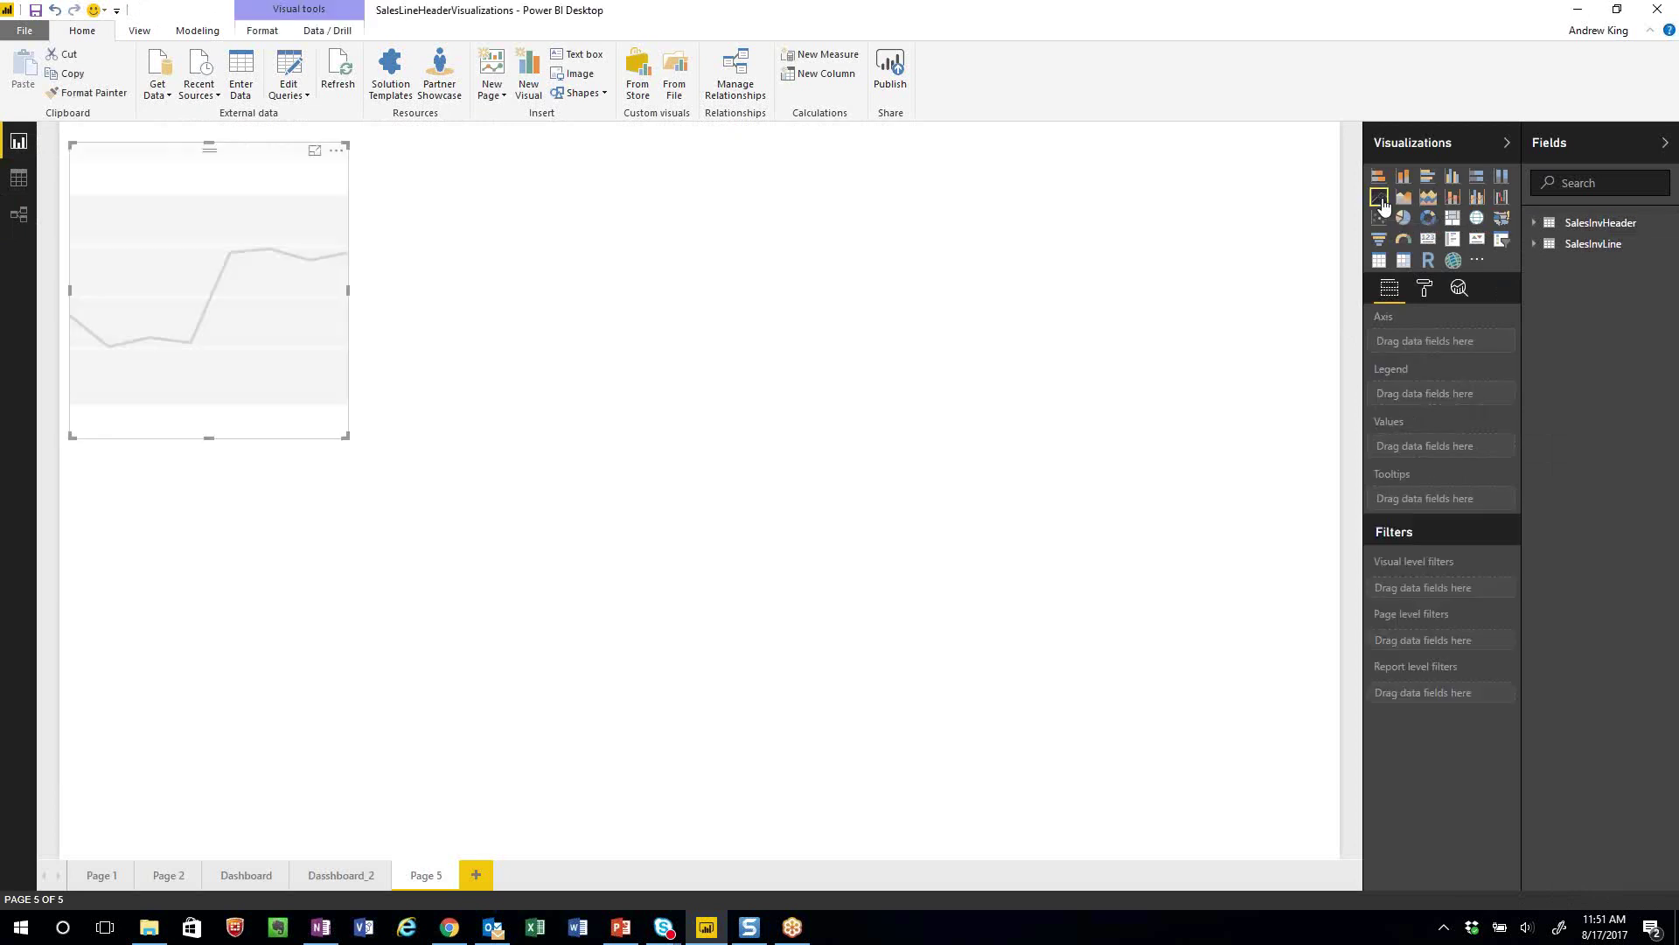
click(1534, 244)
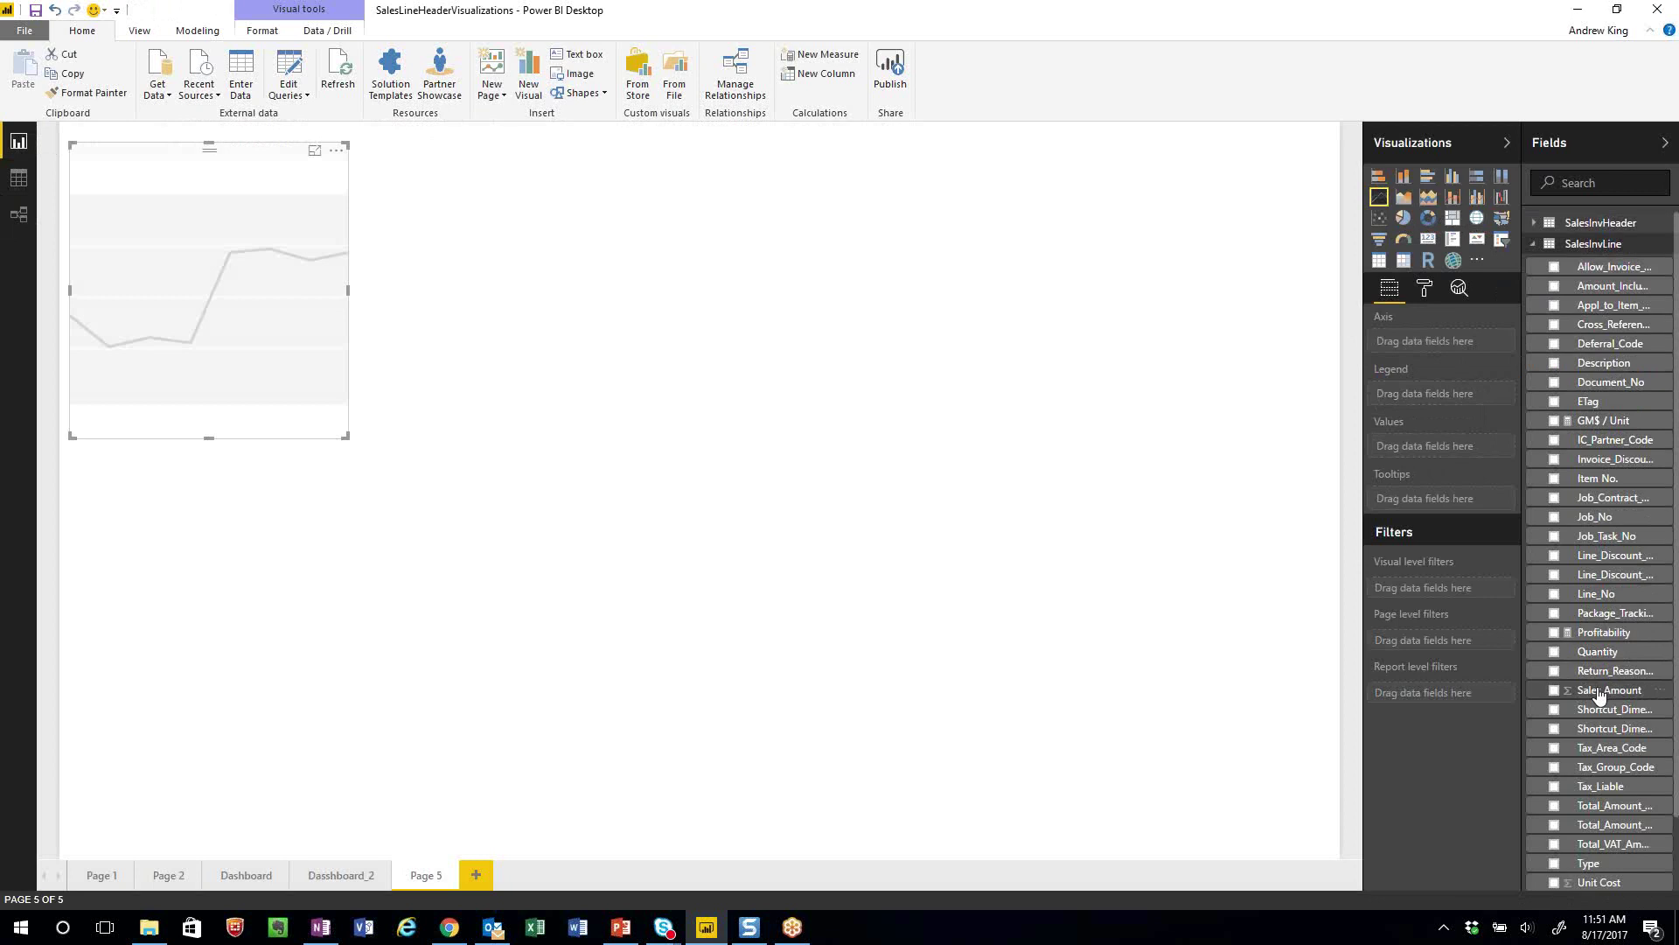
drag(1600, 695, 1449, 452)
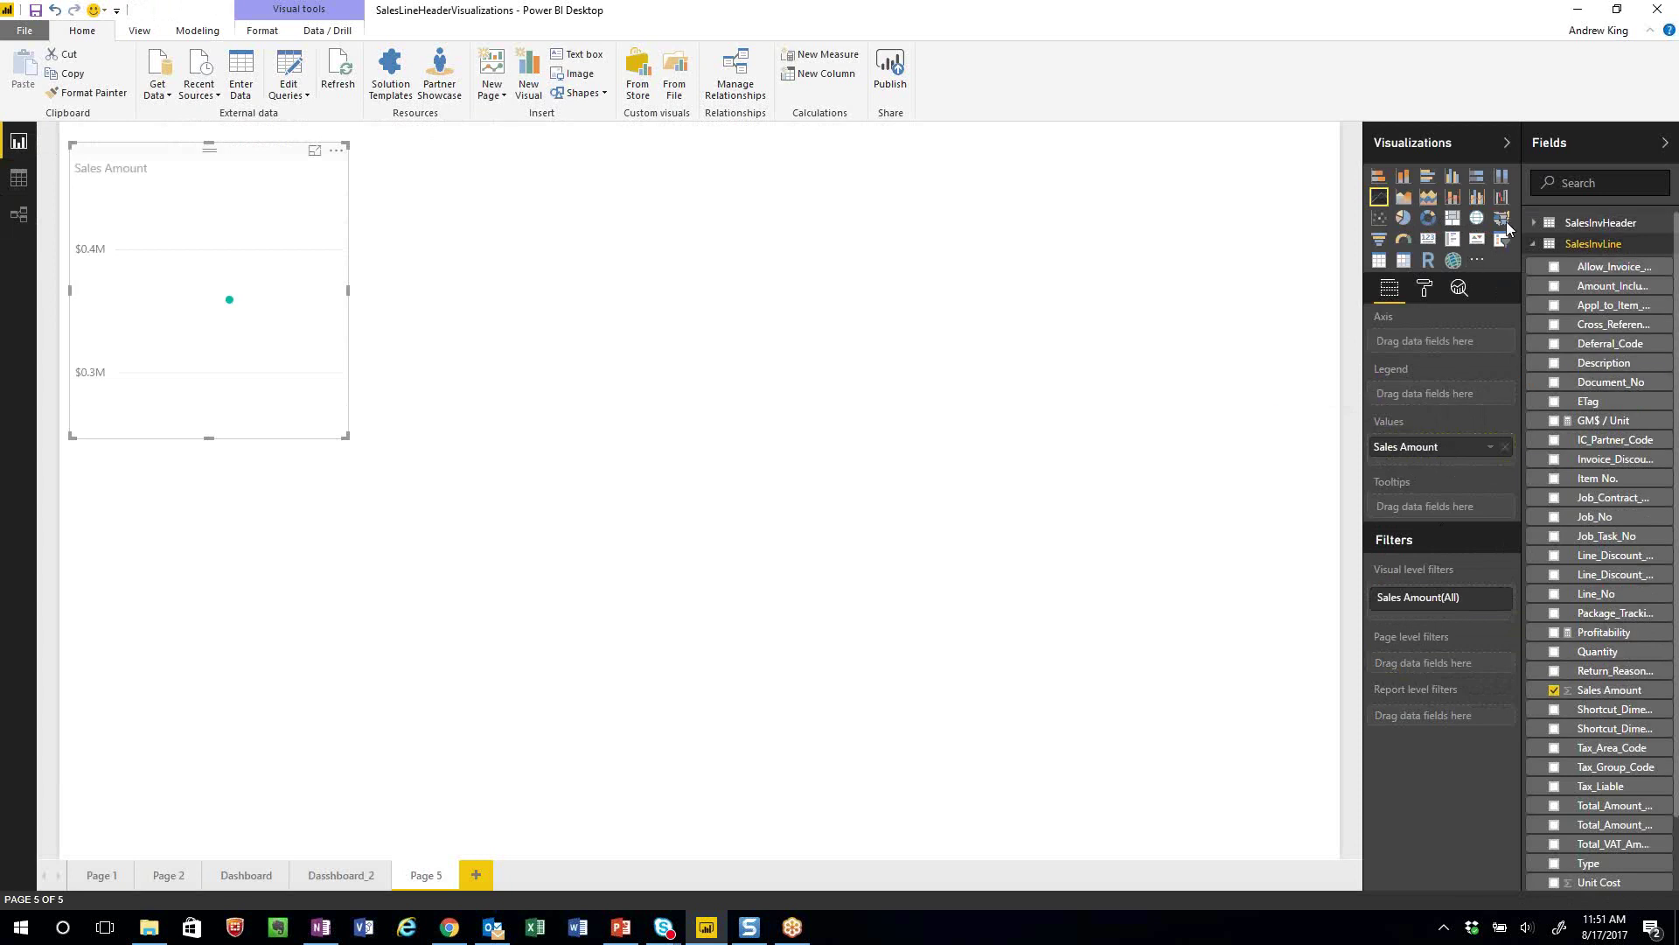
Set Document Date from SalesInvHeader as the line chart's axis and widen the chart to about twice its width
click(1535, 224)
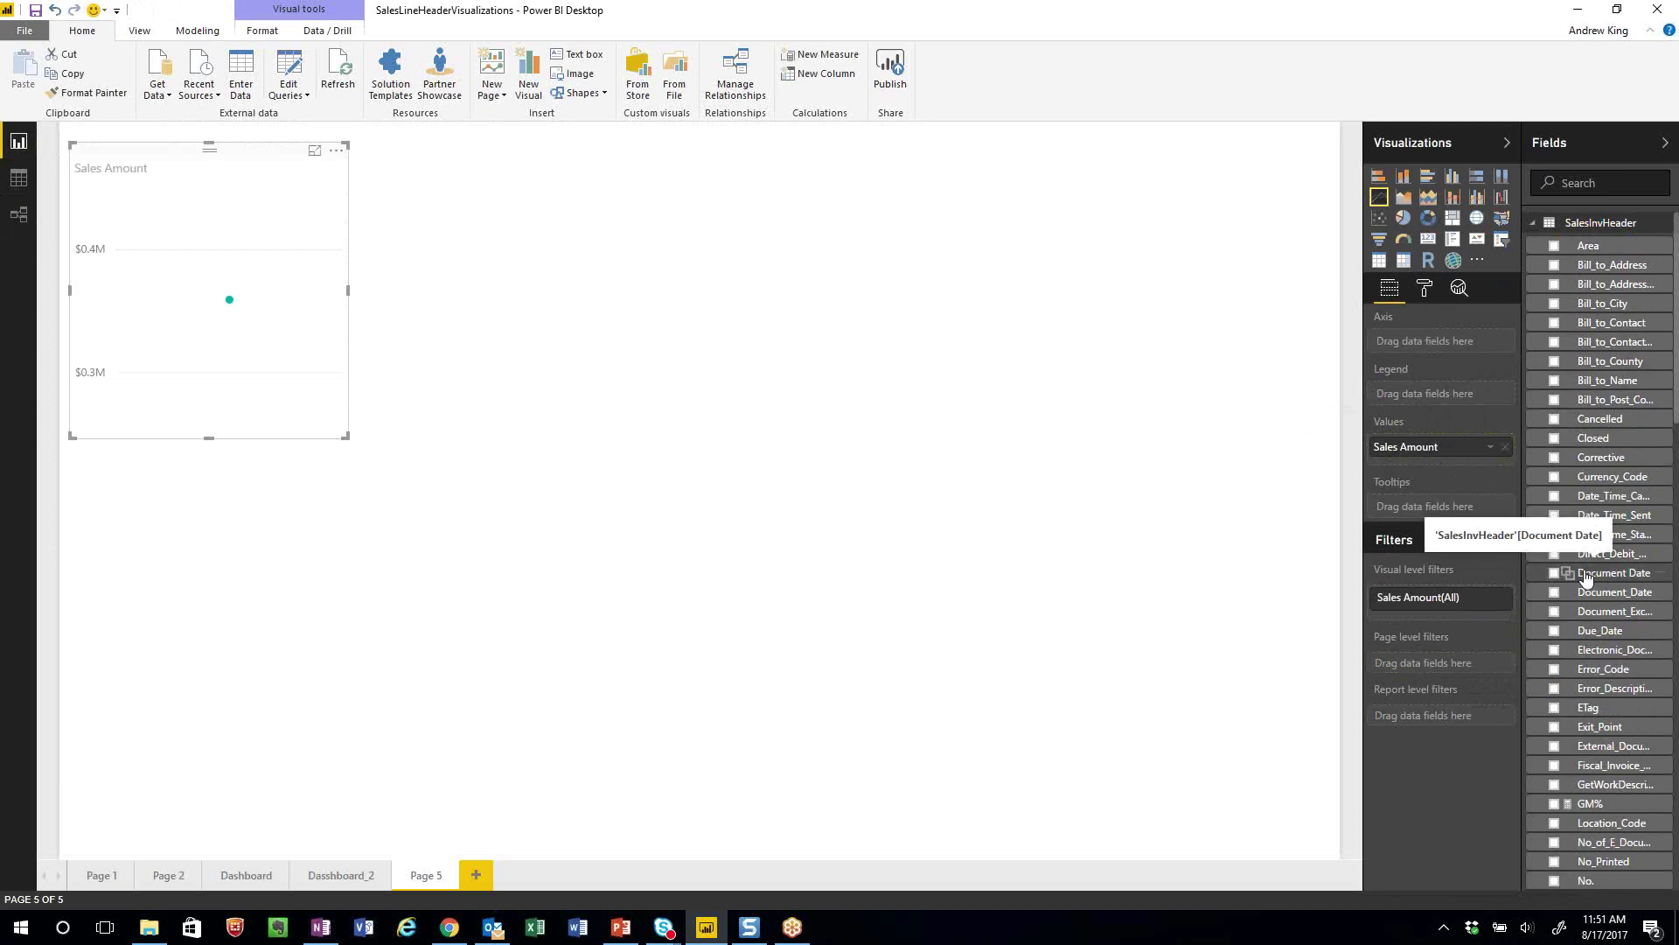
drag(1585, 576, 1441, 343)
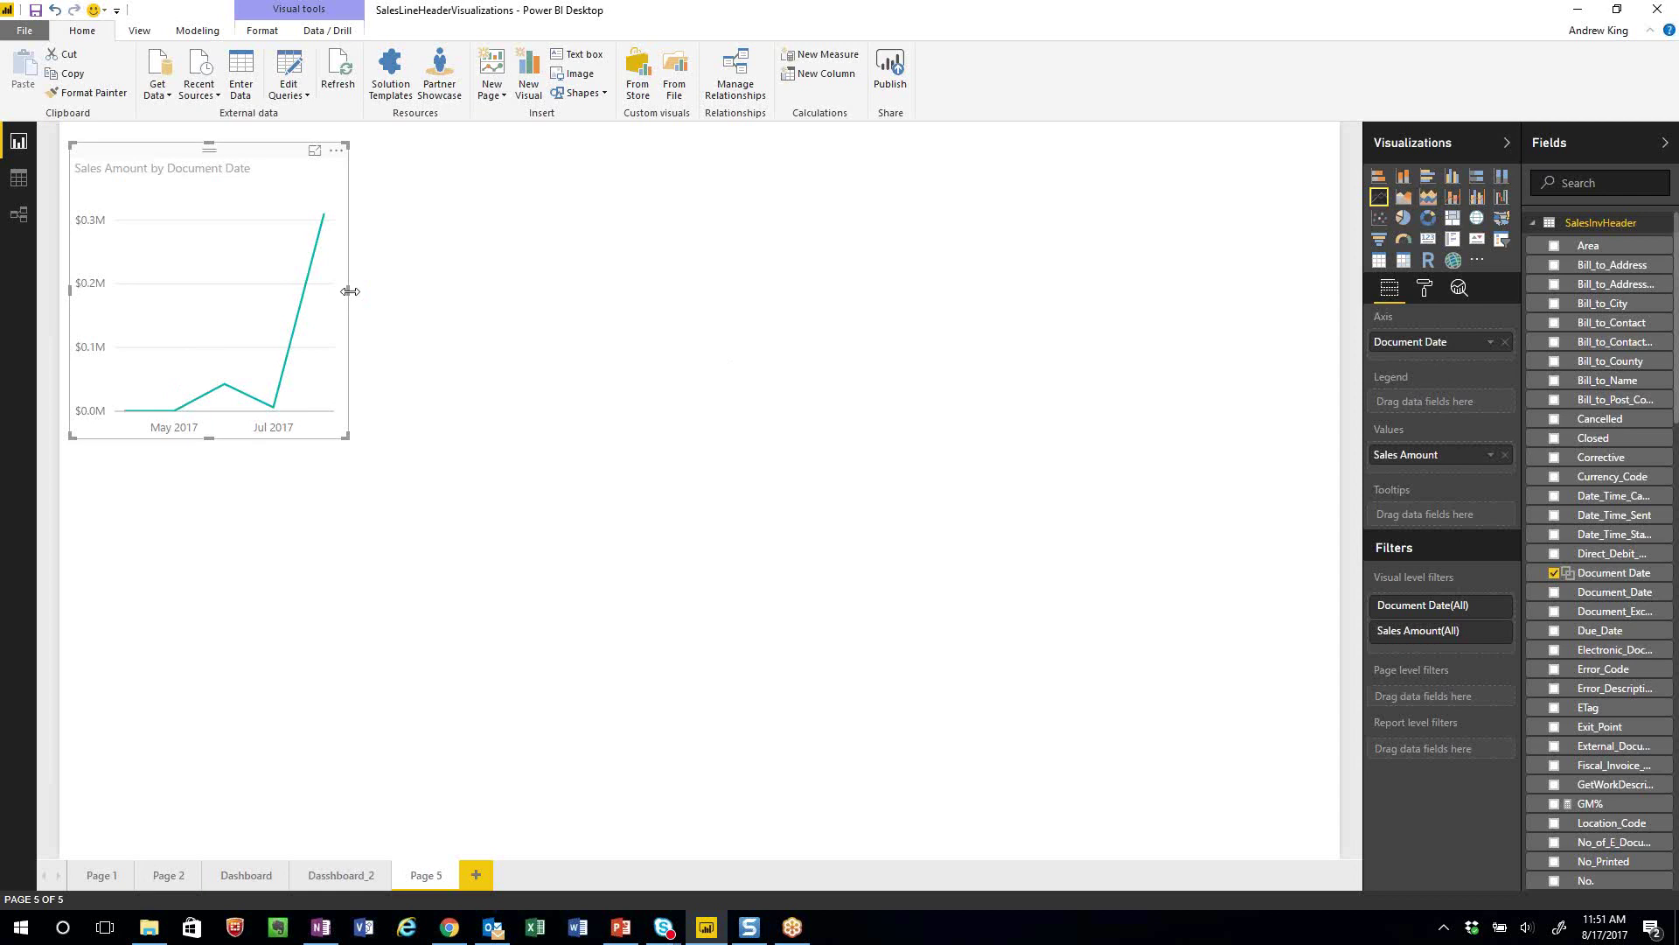
drag(348, 294, 646, 315)
click(638, 313)
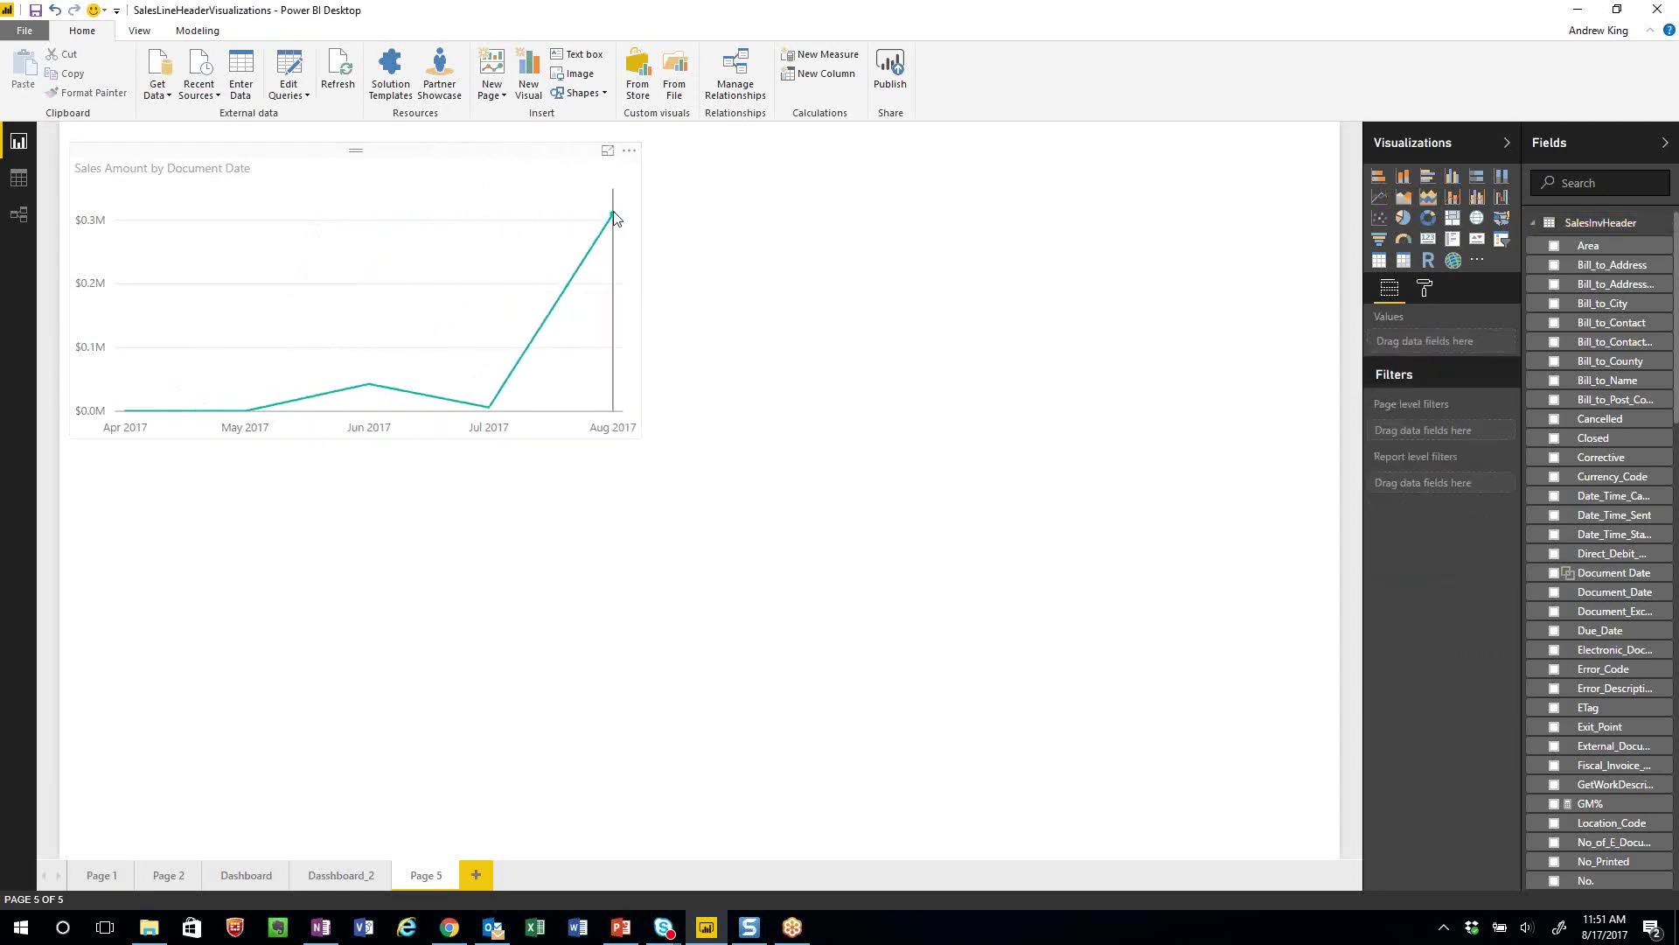
Turn on data labels for the line chart, with display units set to None and 0 decimal places
mouse_move(613, 216)
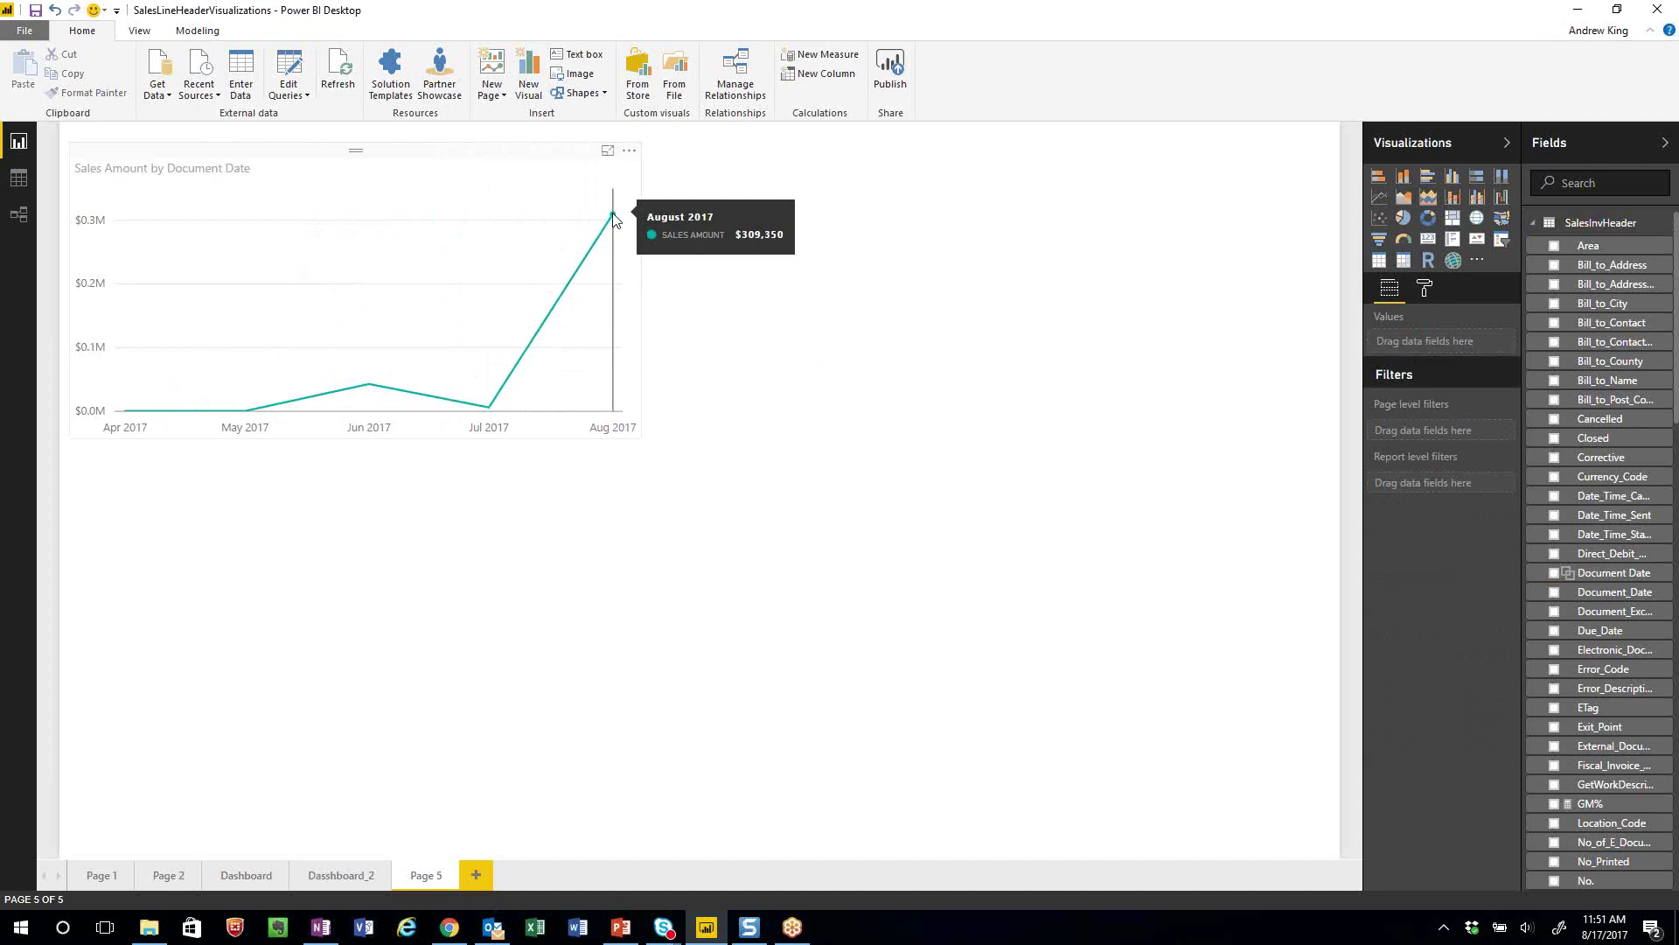
mouse_move(491, 407)
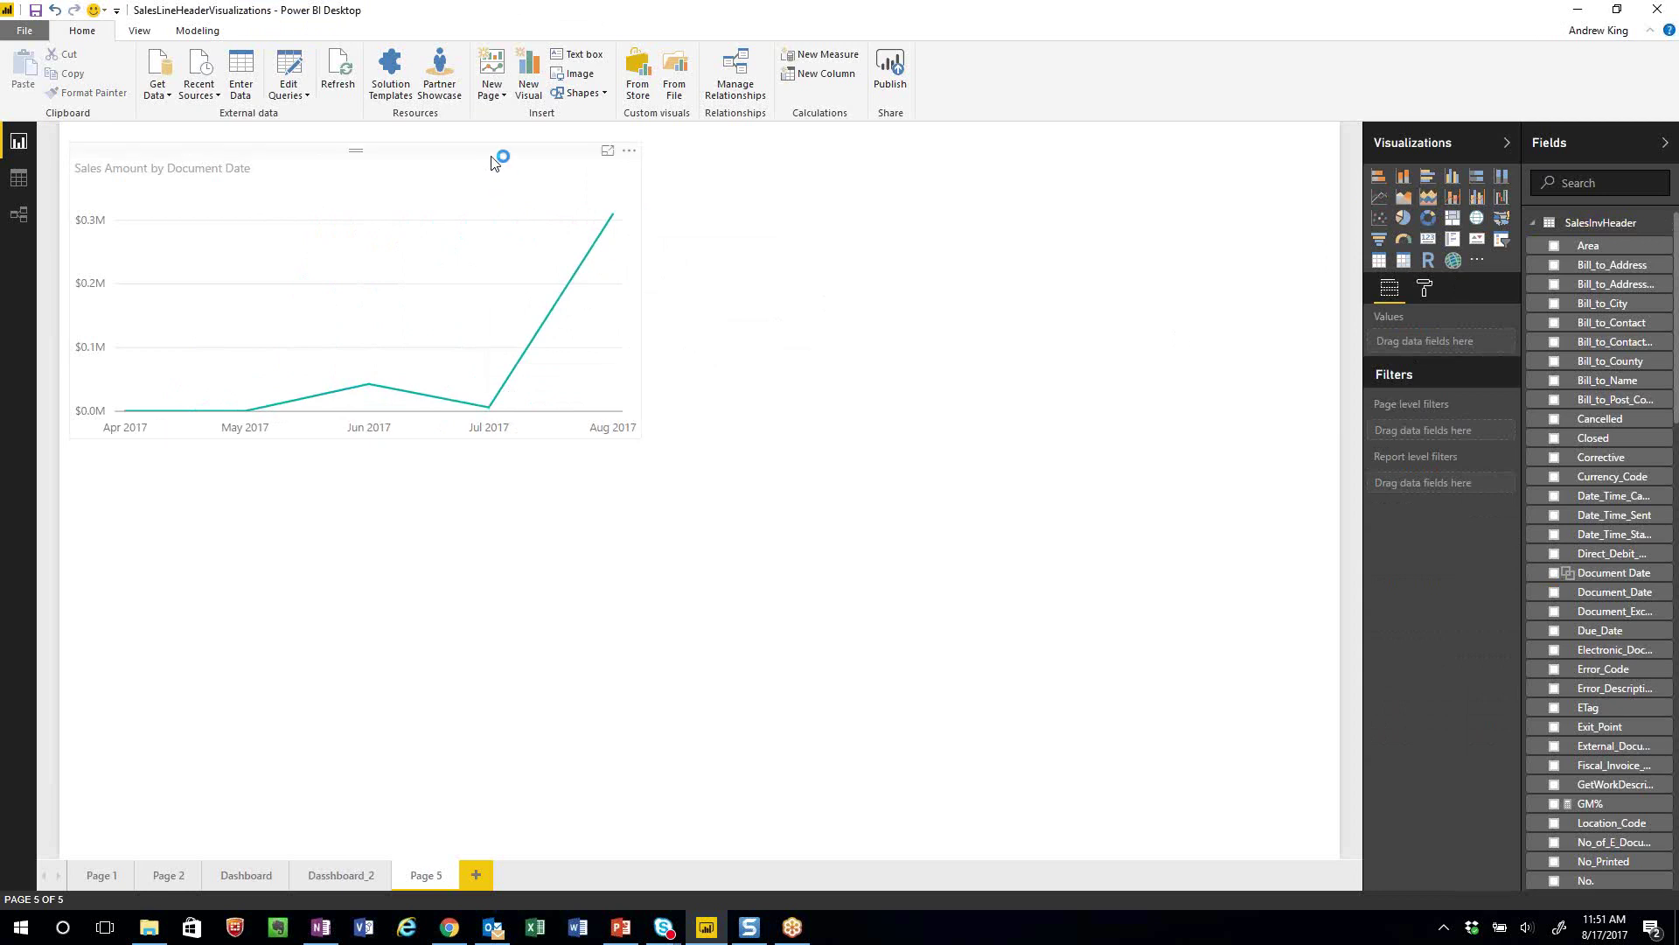
click(1424, 290)
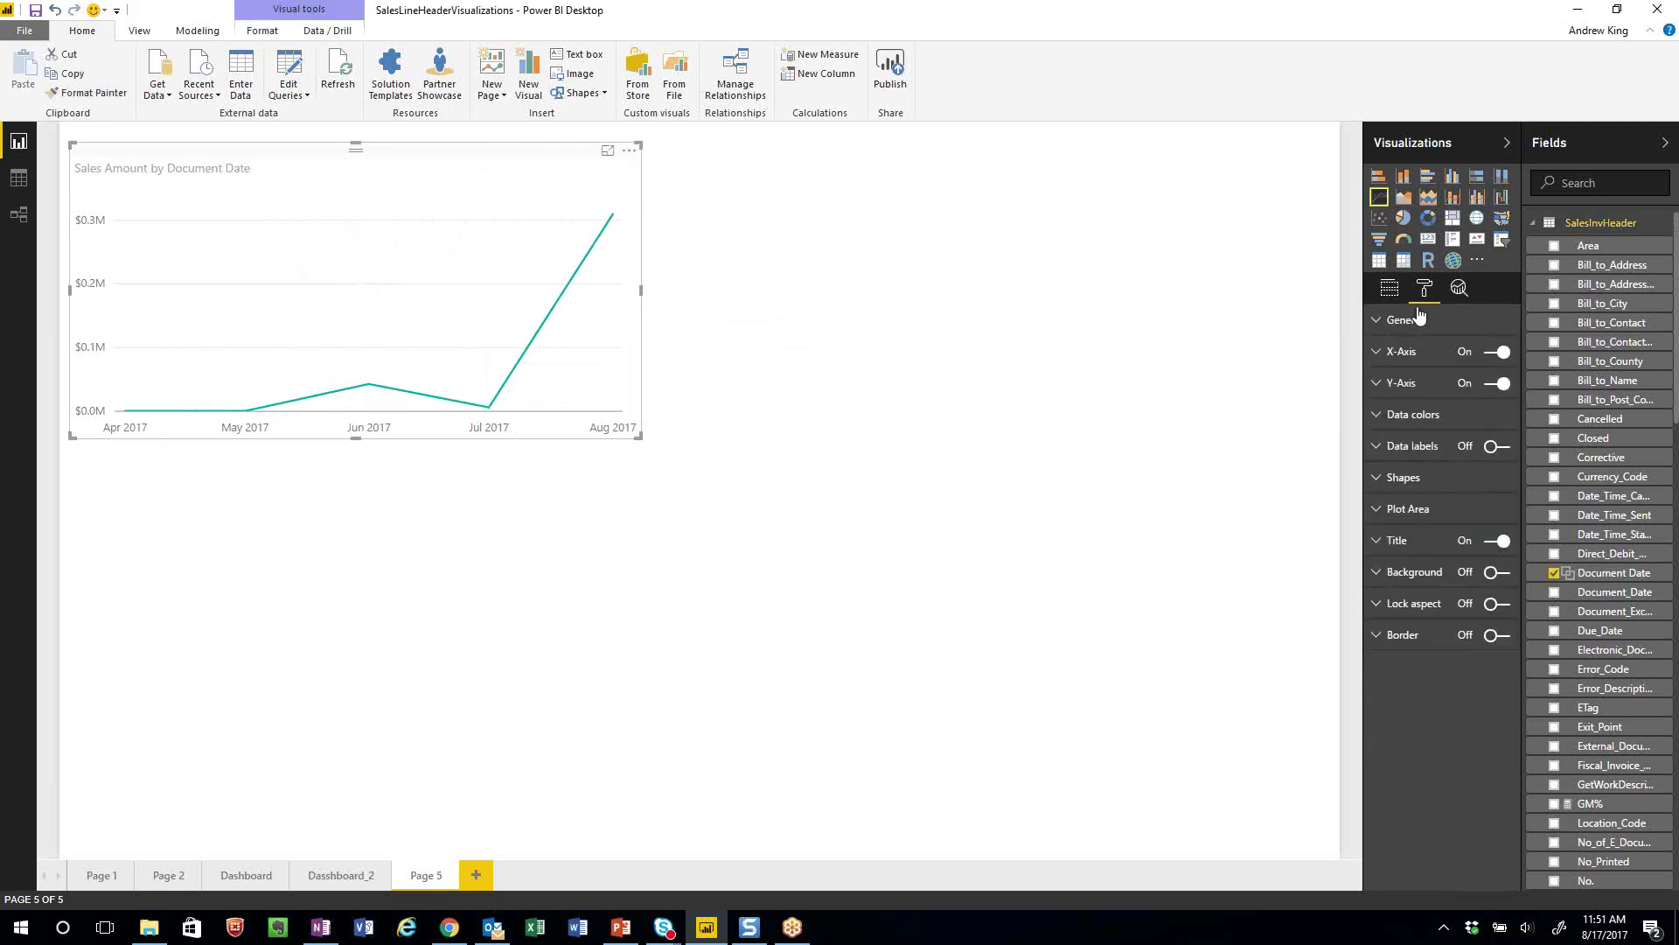
click(1497, 446)
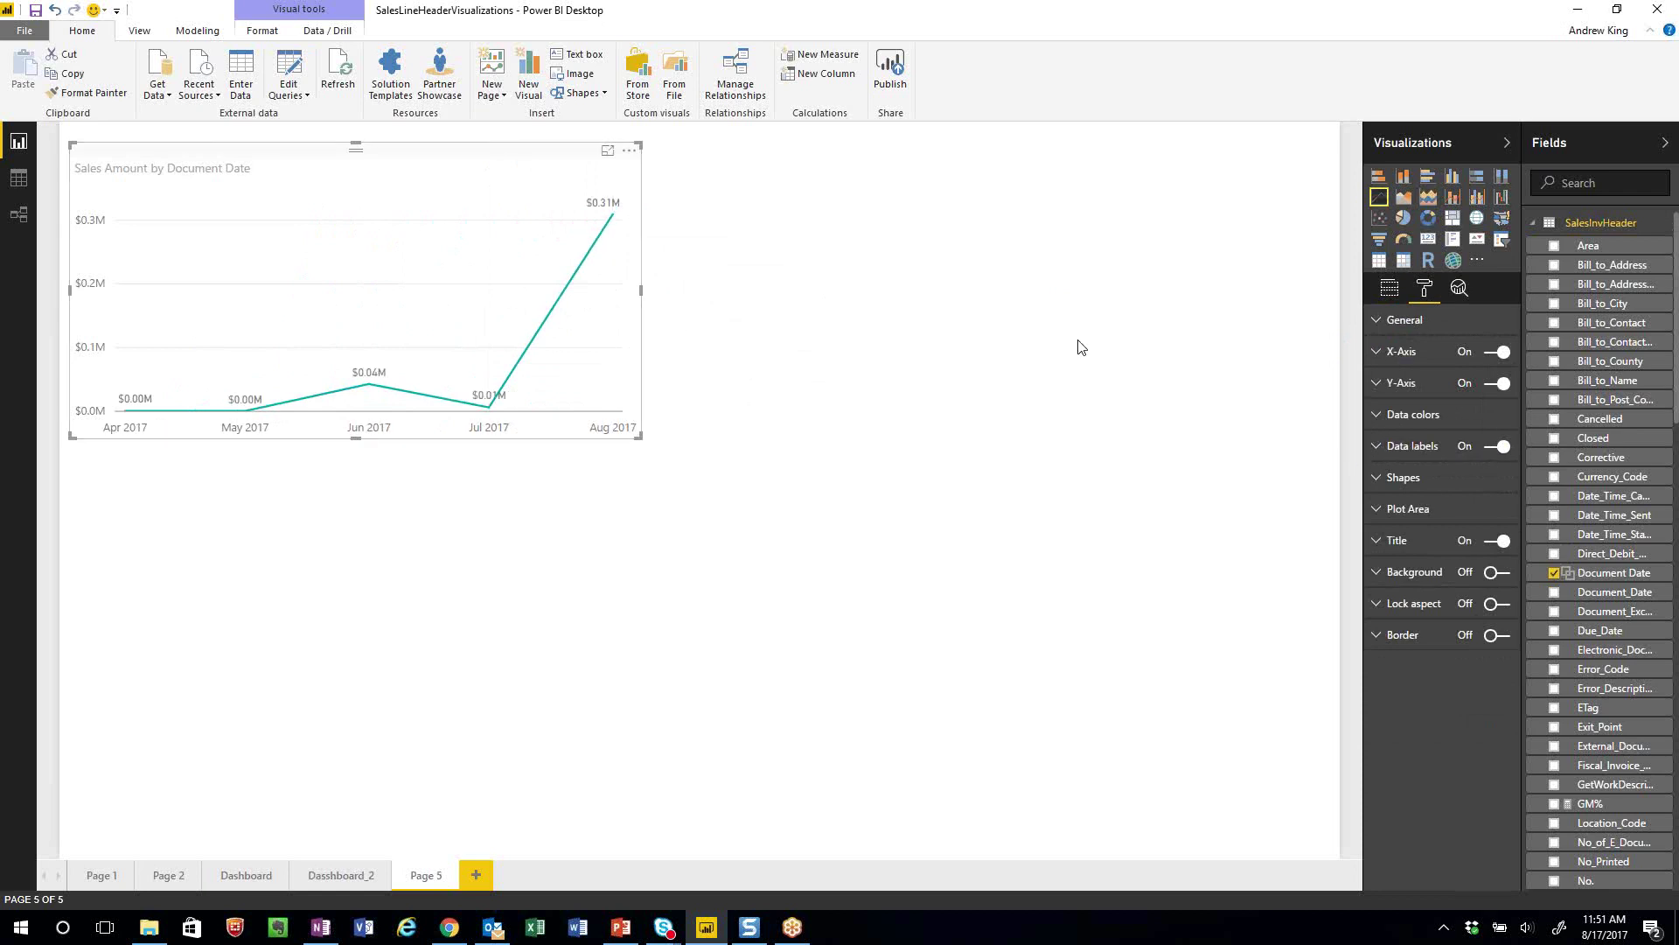
click(1377, 447)
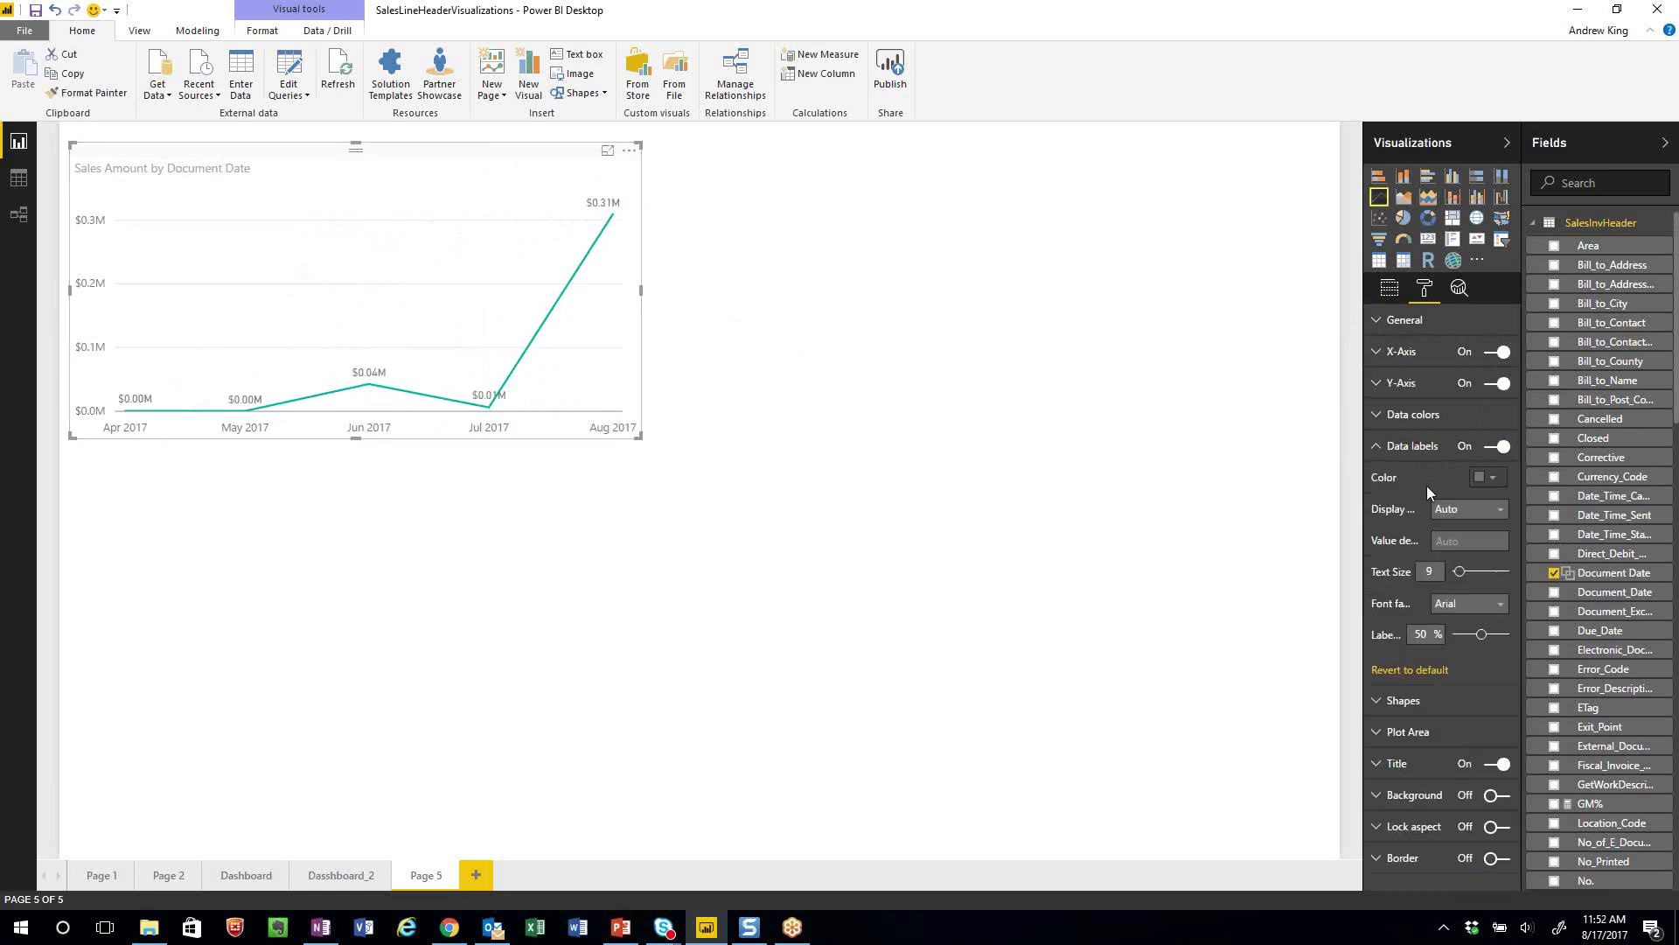
click(1453, 509)
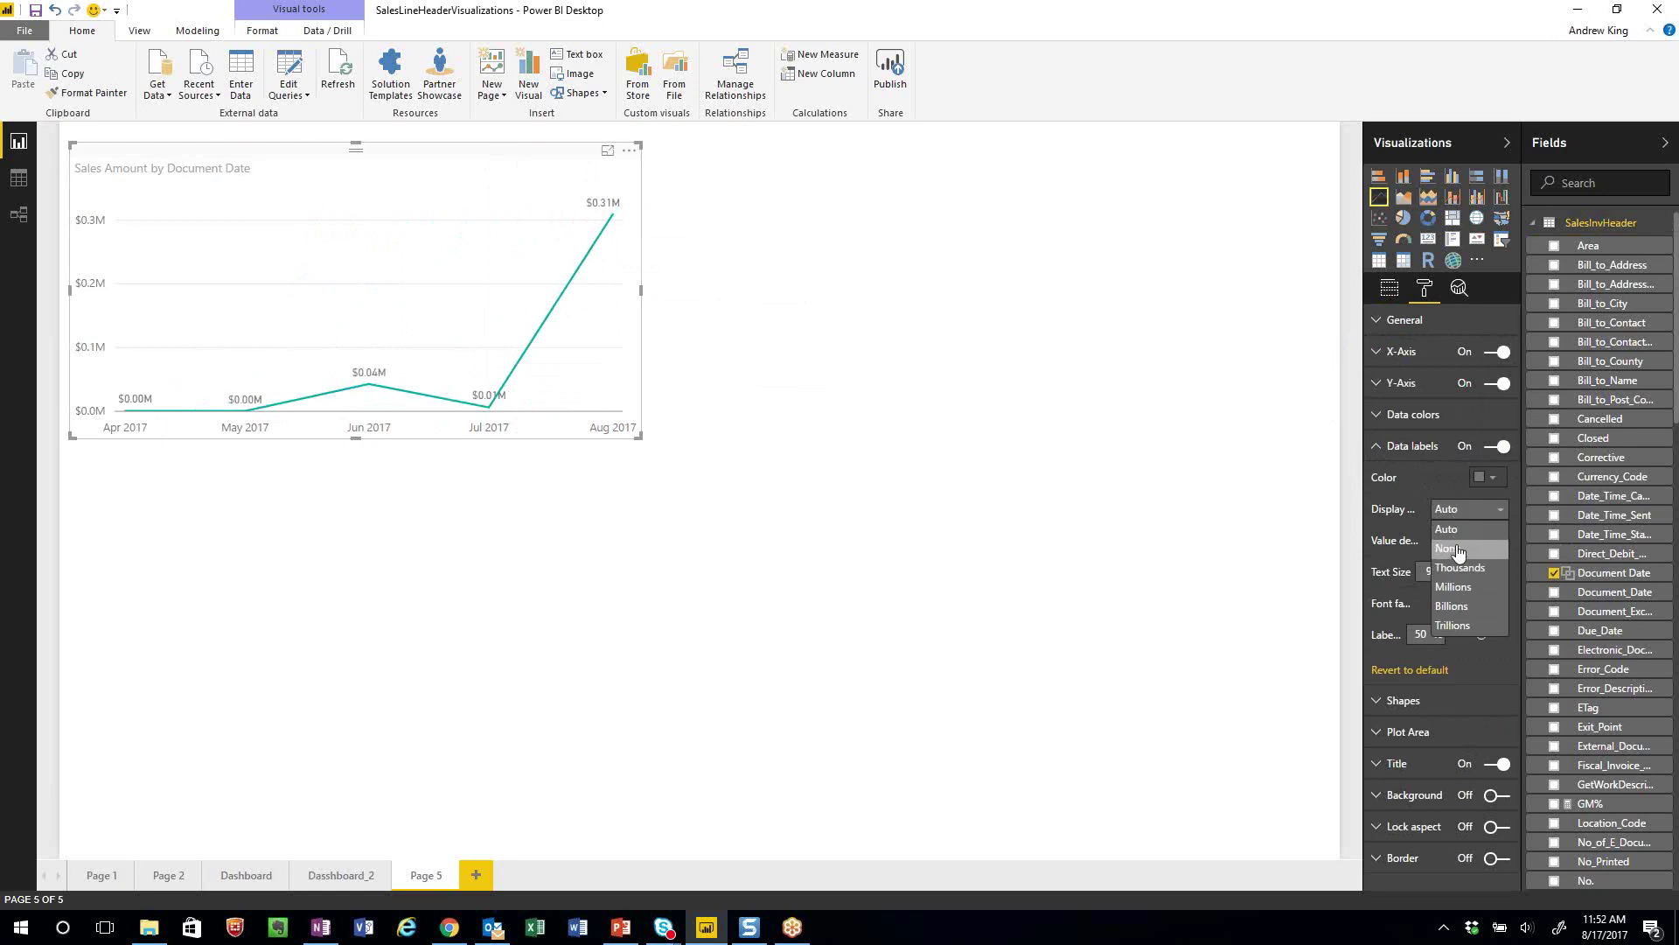
click(1456, 550)
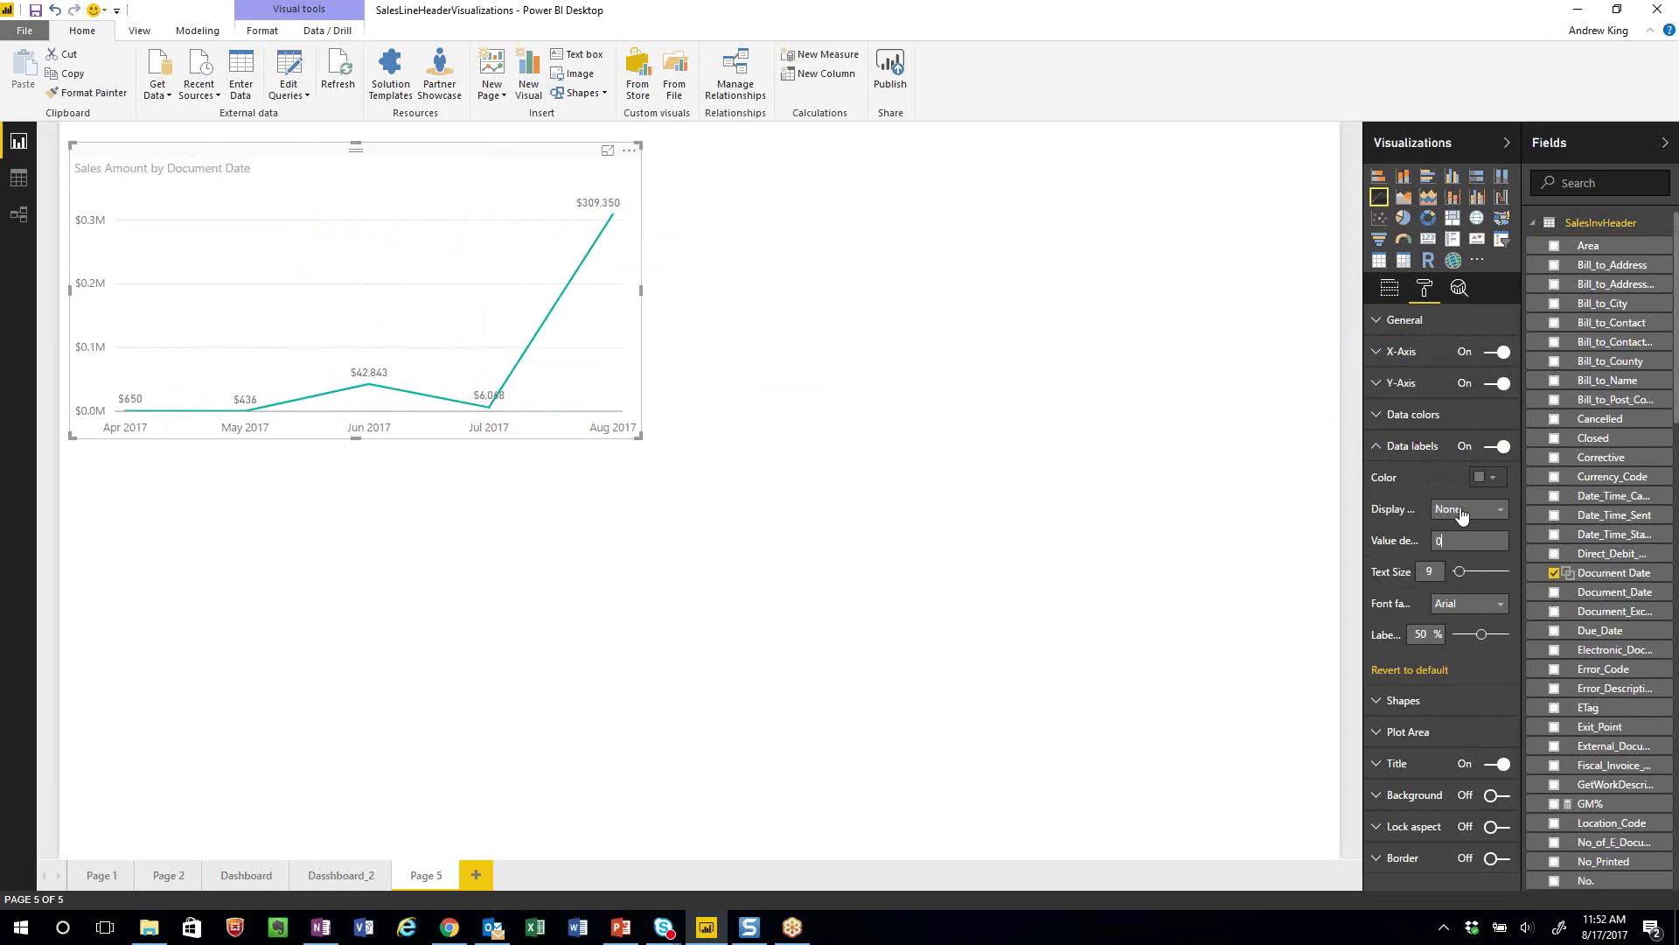
Add a stacked column chart with Document Date as axis, Sales Amount as value and Sell_to_Customer_Name as legend
click(1220, 442)
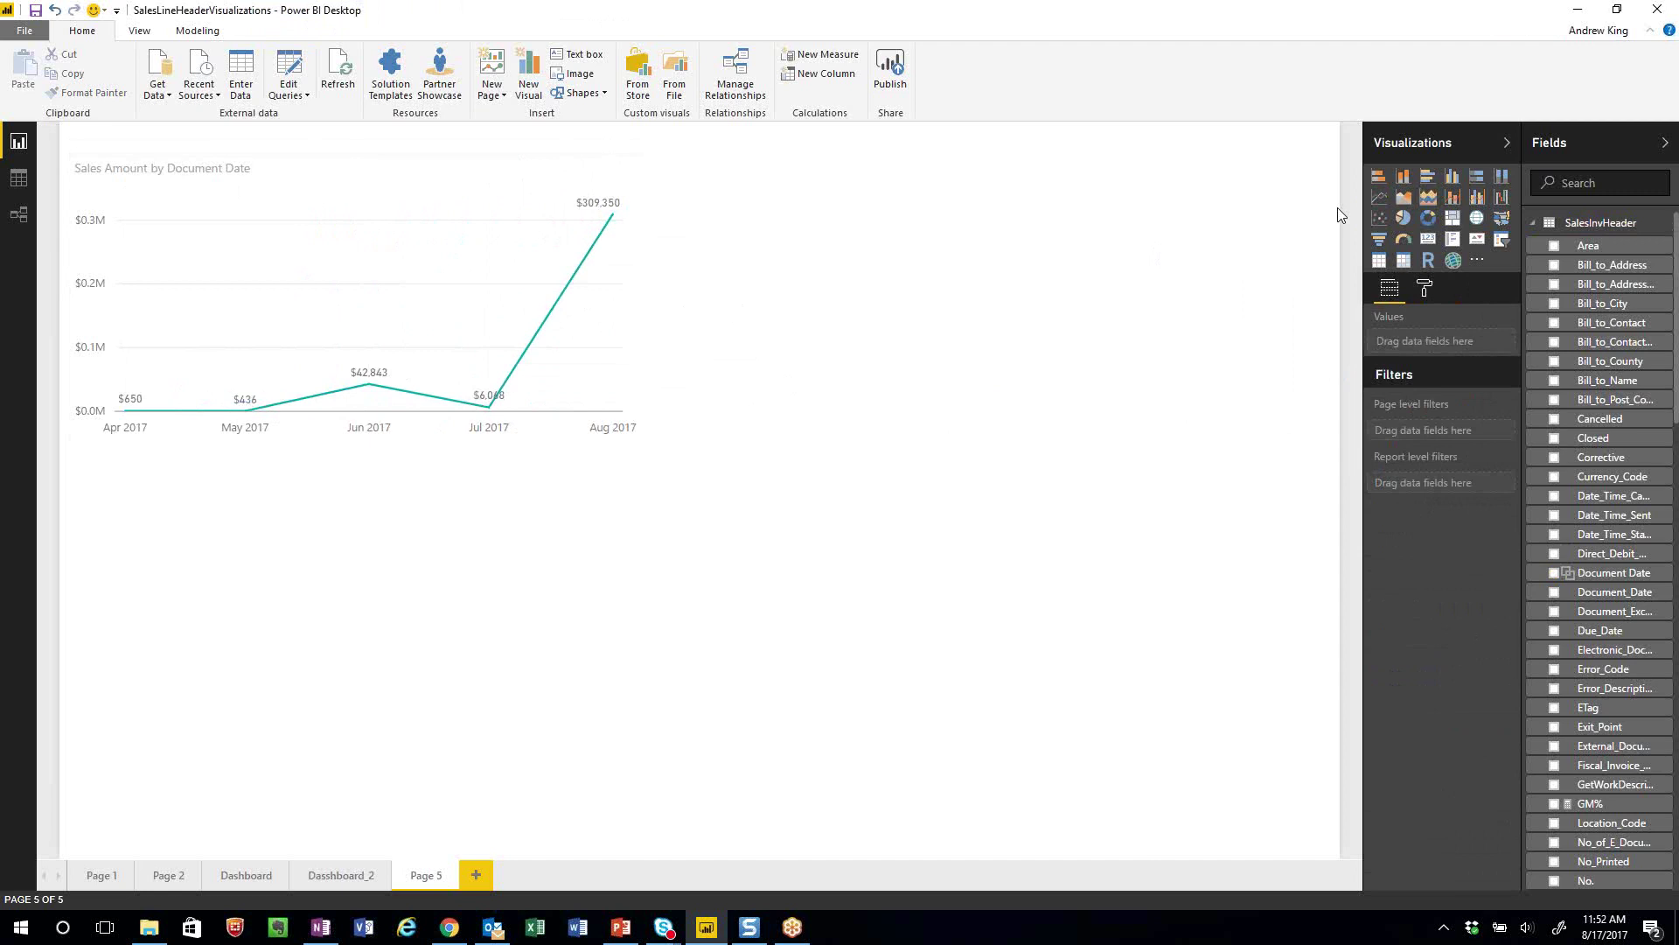
click(1404, 177)
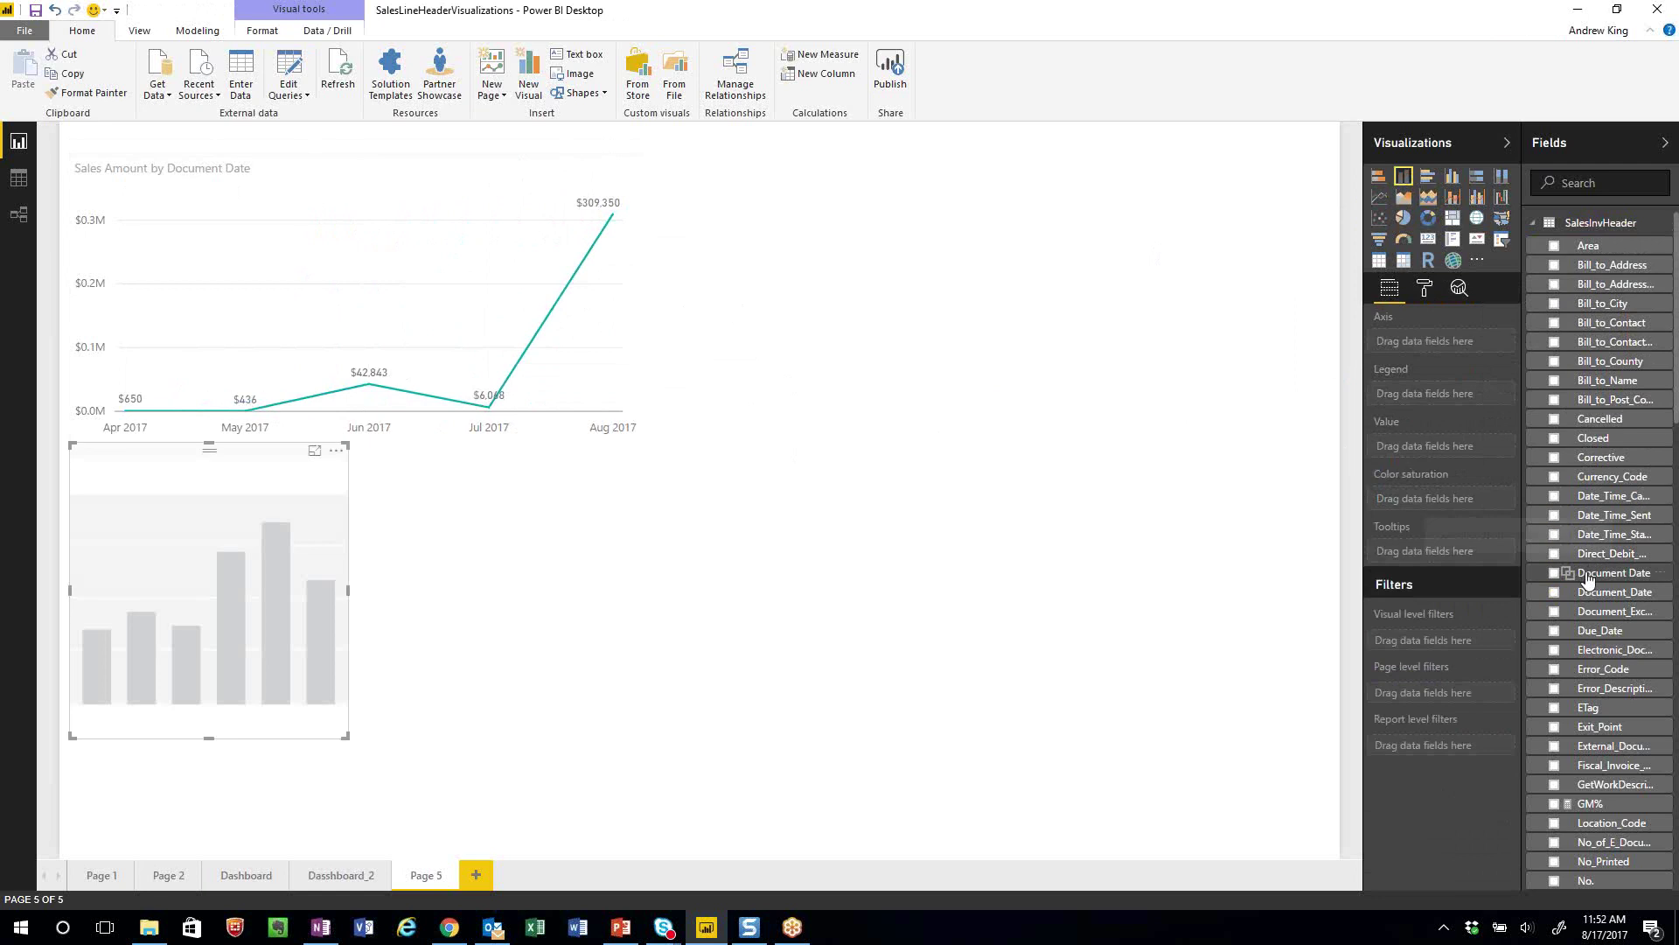
drag(1587, 578, 1435, 348)
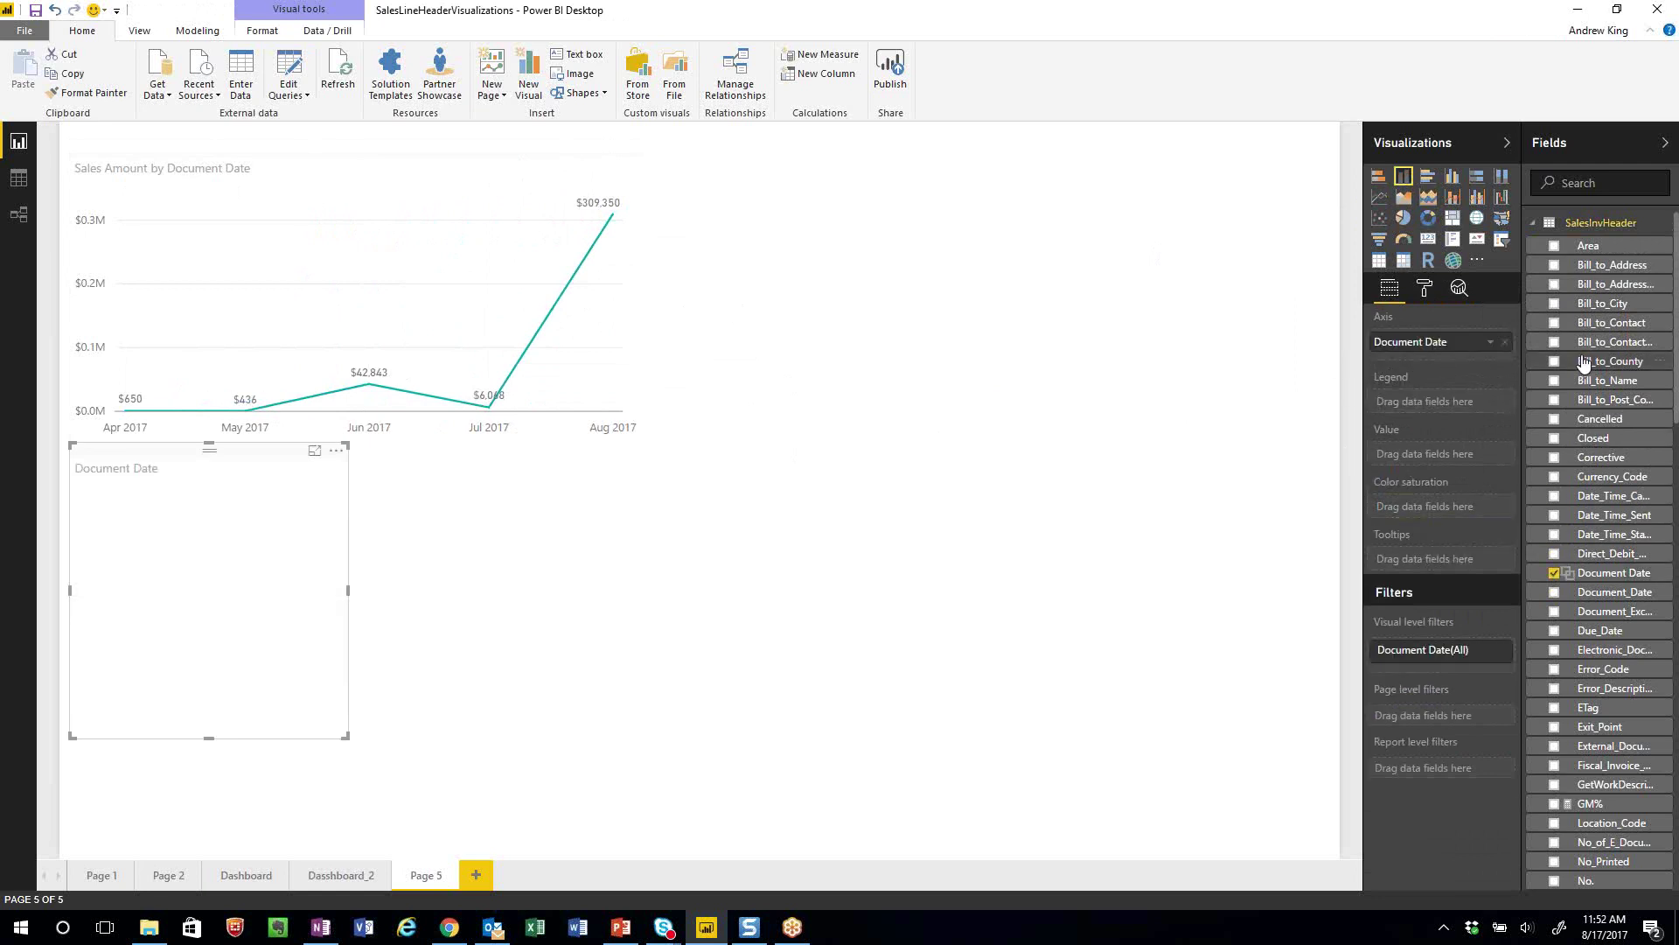
scroll(1579, 389, down, 10)
scroll(1579, 389, down, 15)
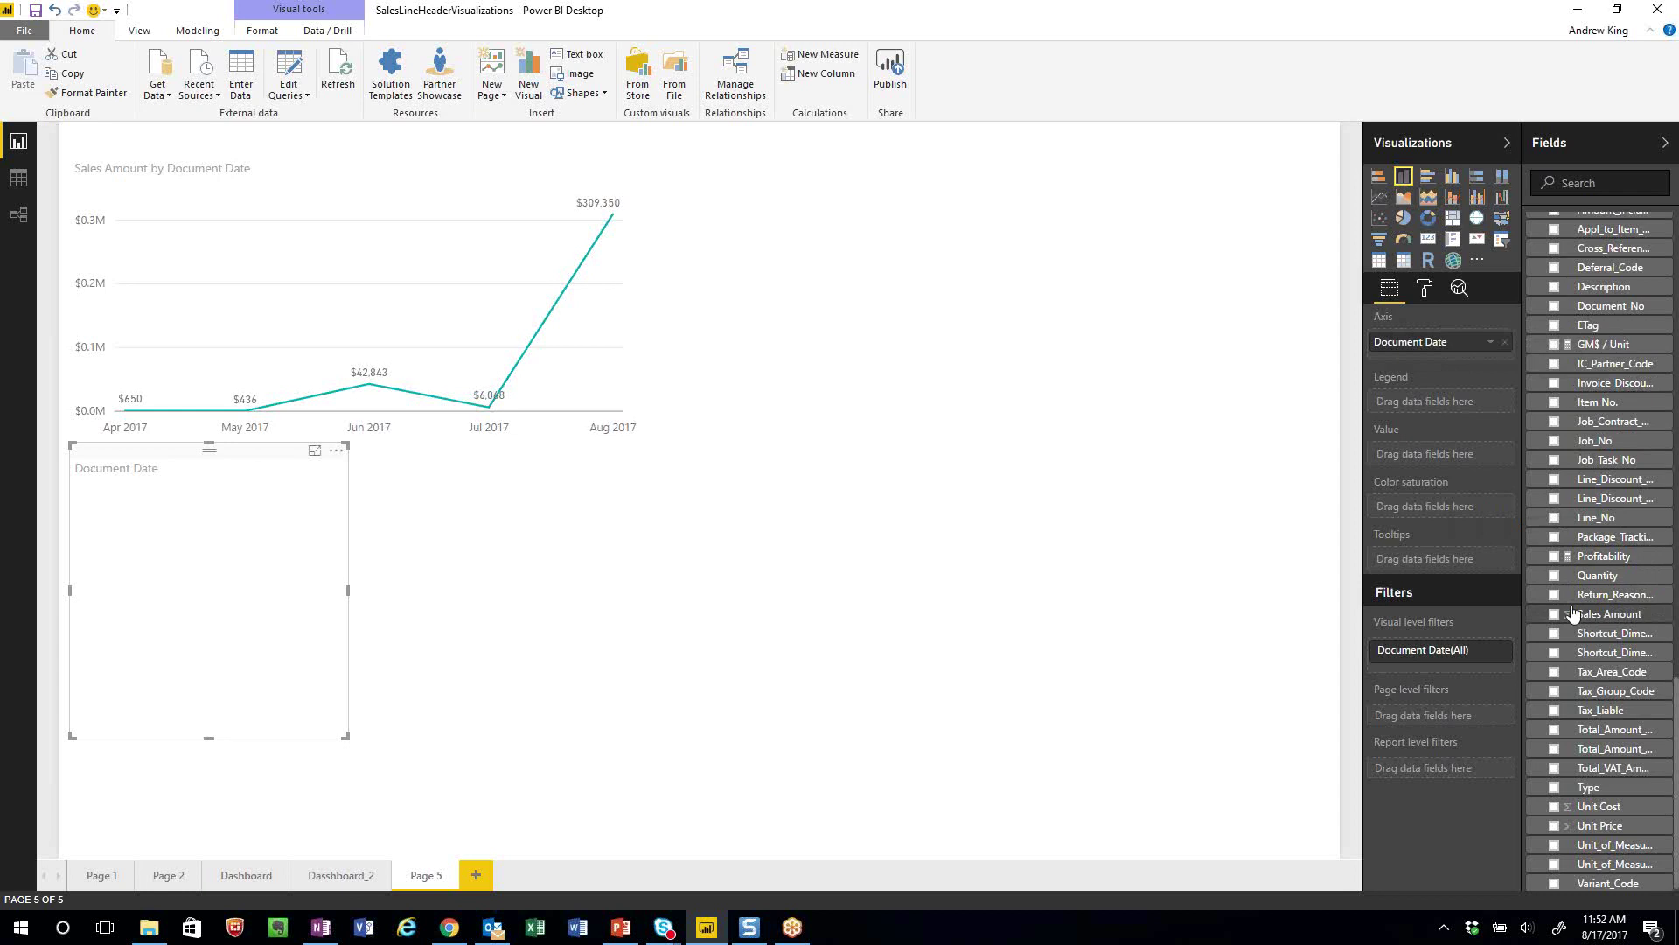
drag(1583, 614, 1459, 466)
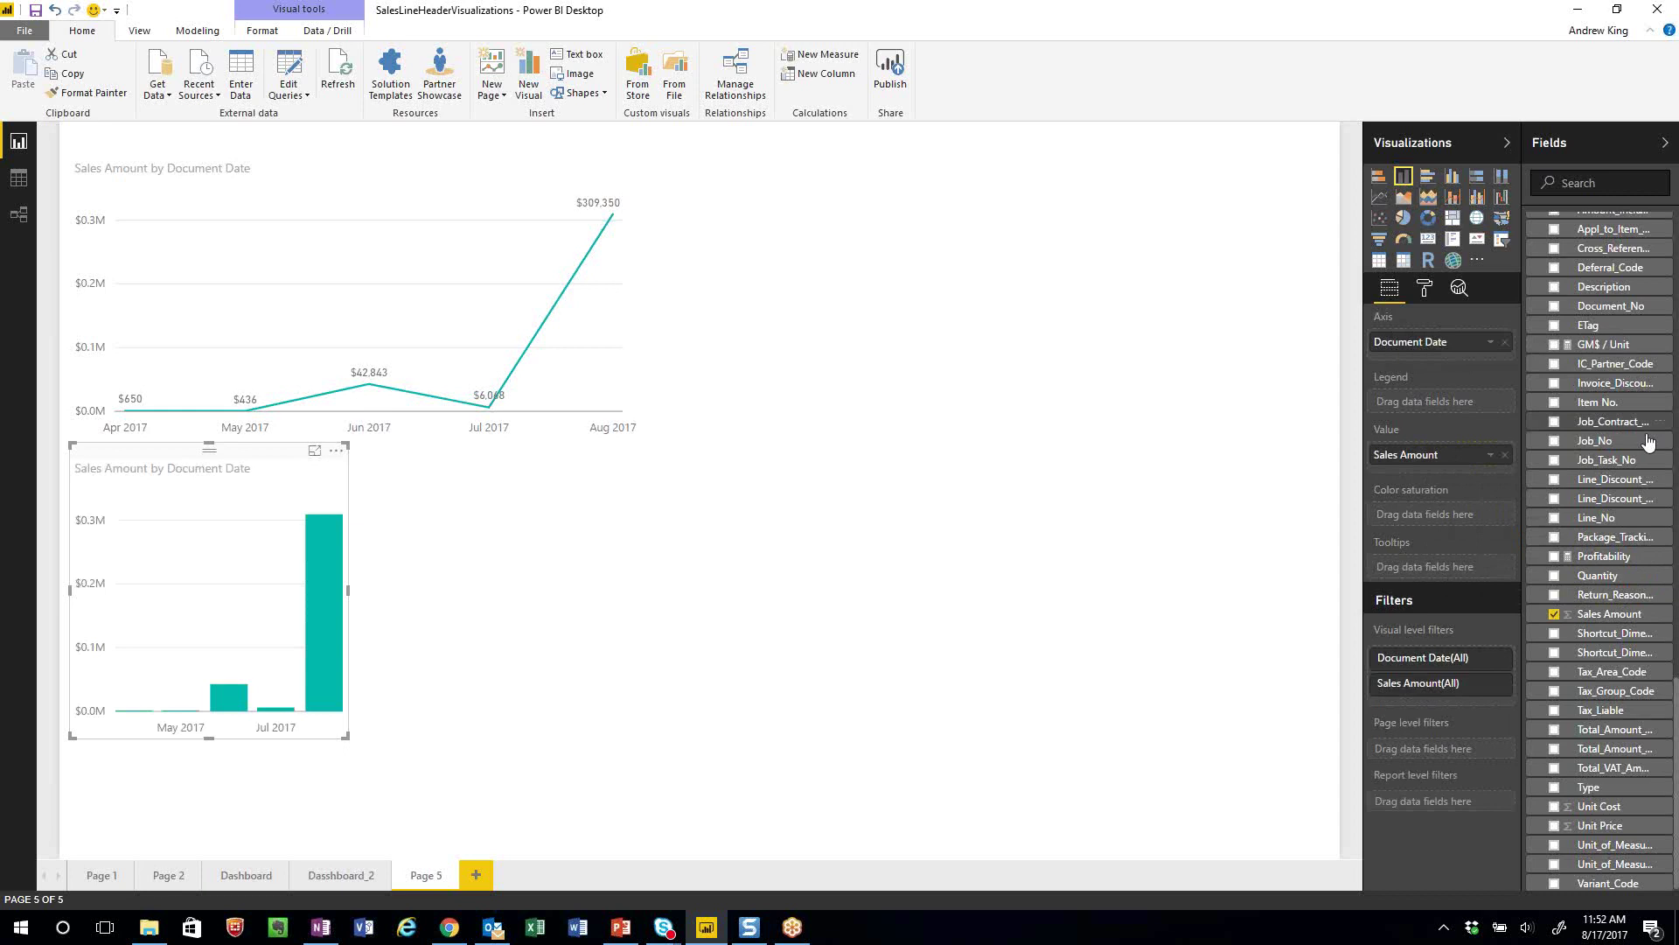
scroll(1631, 440, up, 6)
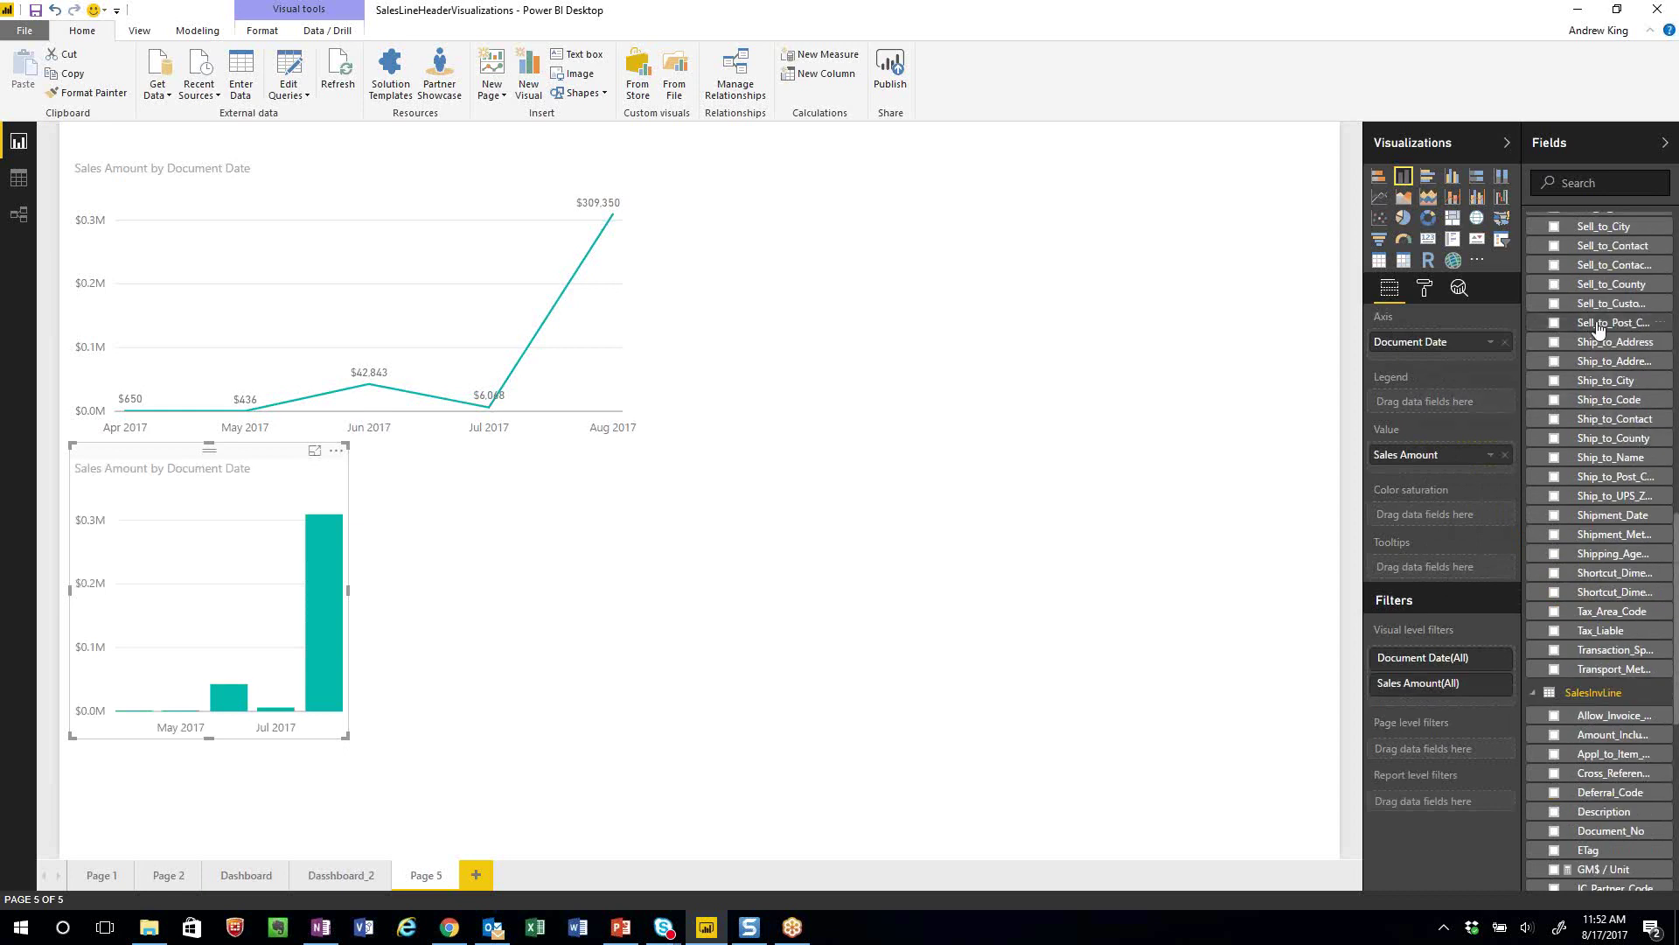
drag(1597, 313, 1455, 407)
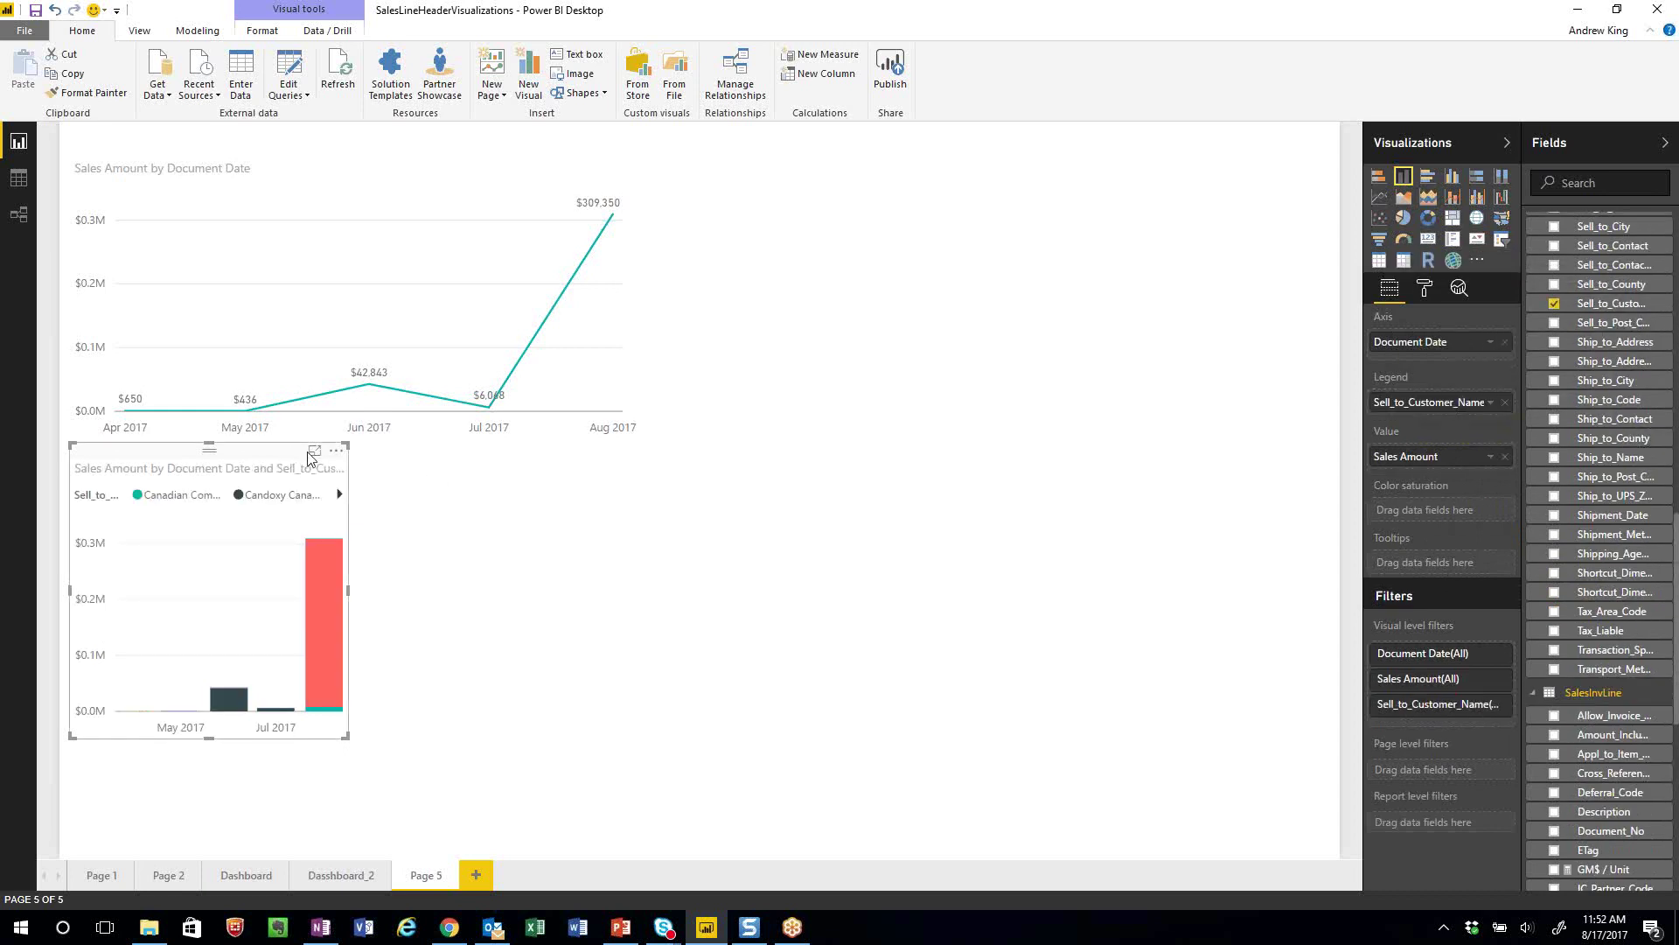
Move the column chart beside the line chart, widen it to about 2.4 times its width and align the two charts
drag(309, 453, 870, 181)
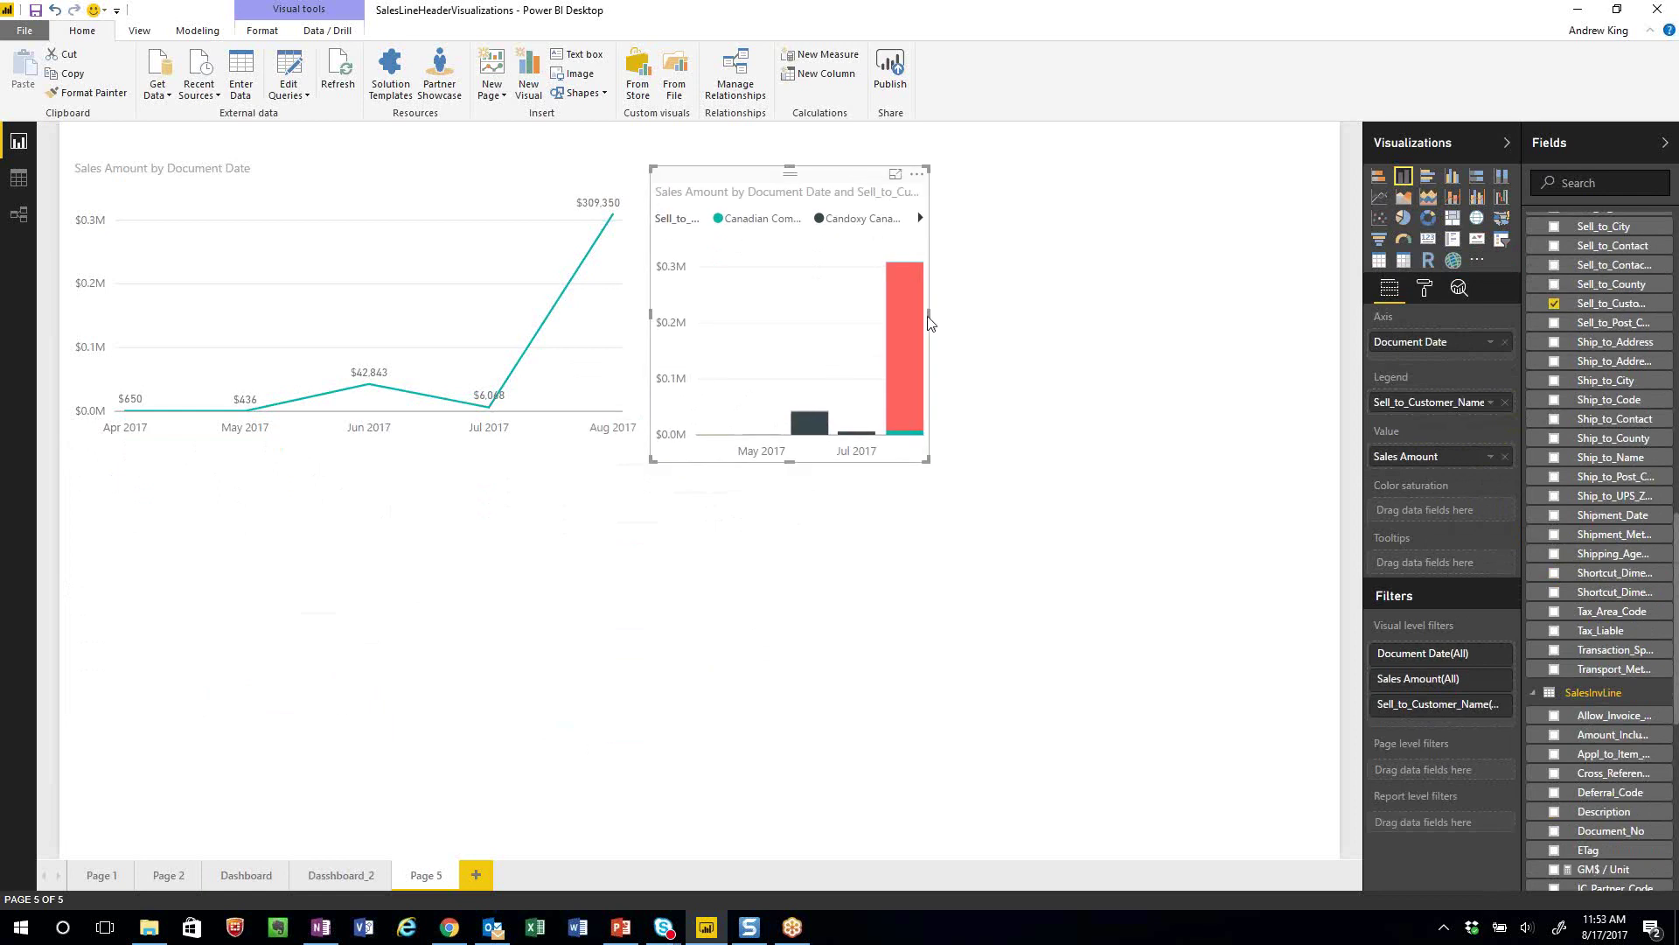
drag(928, 323, 1317, 324)
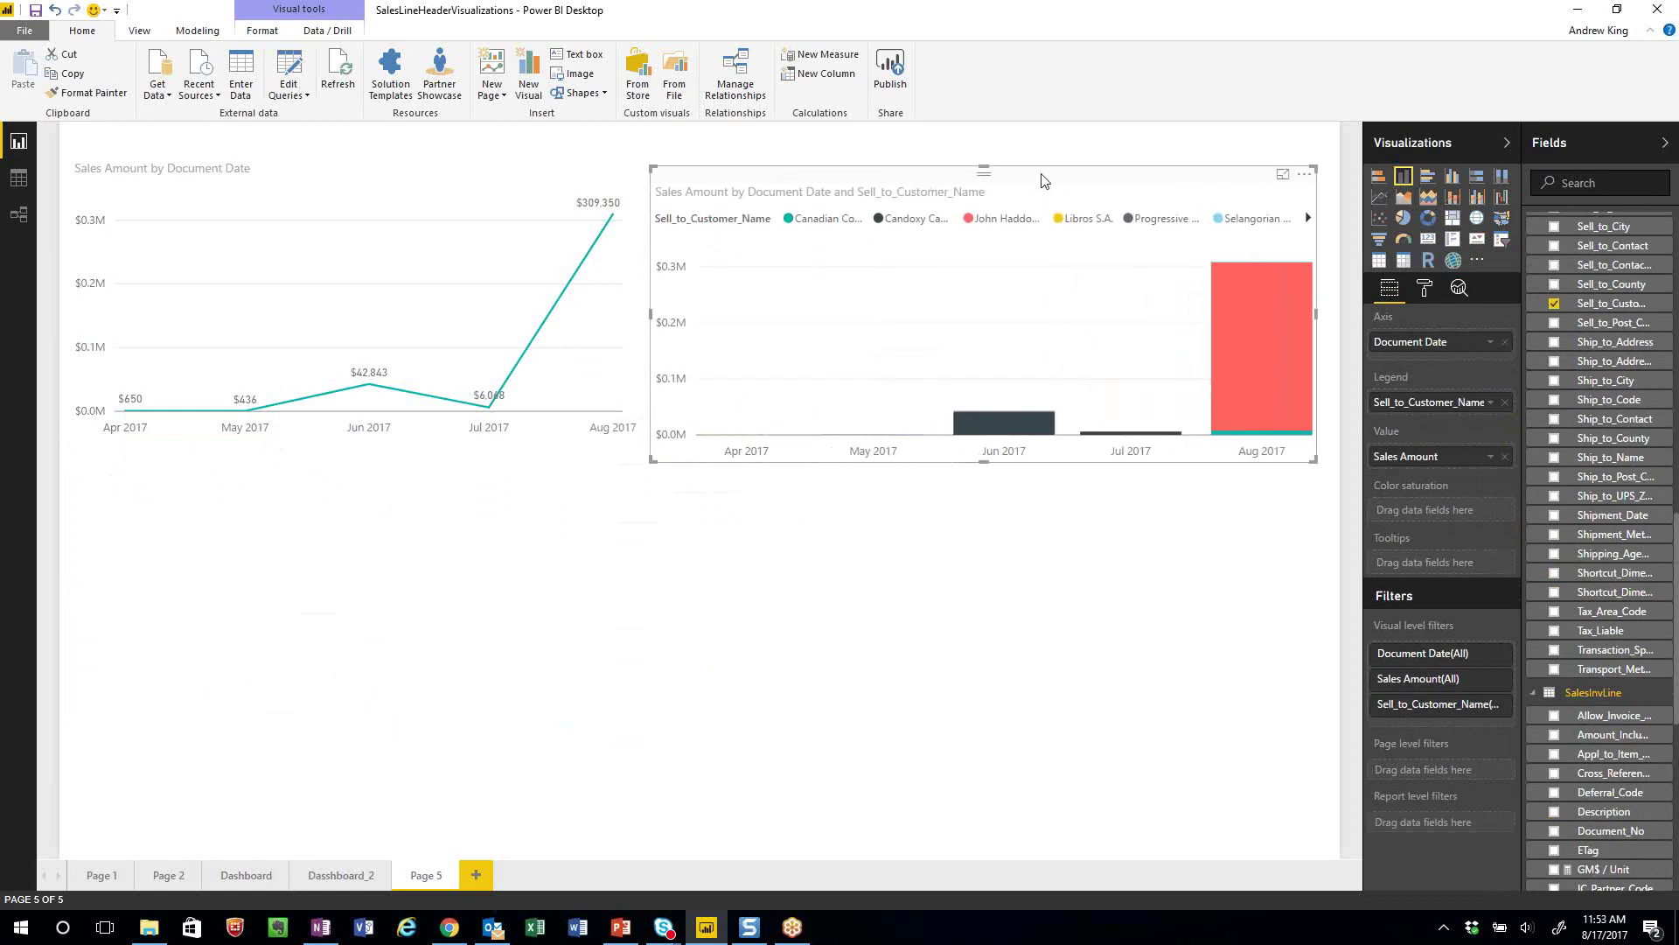
drag(1046, 178, 1043, 160)
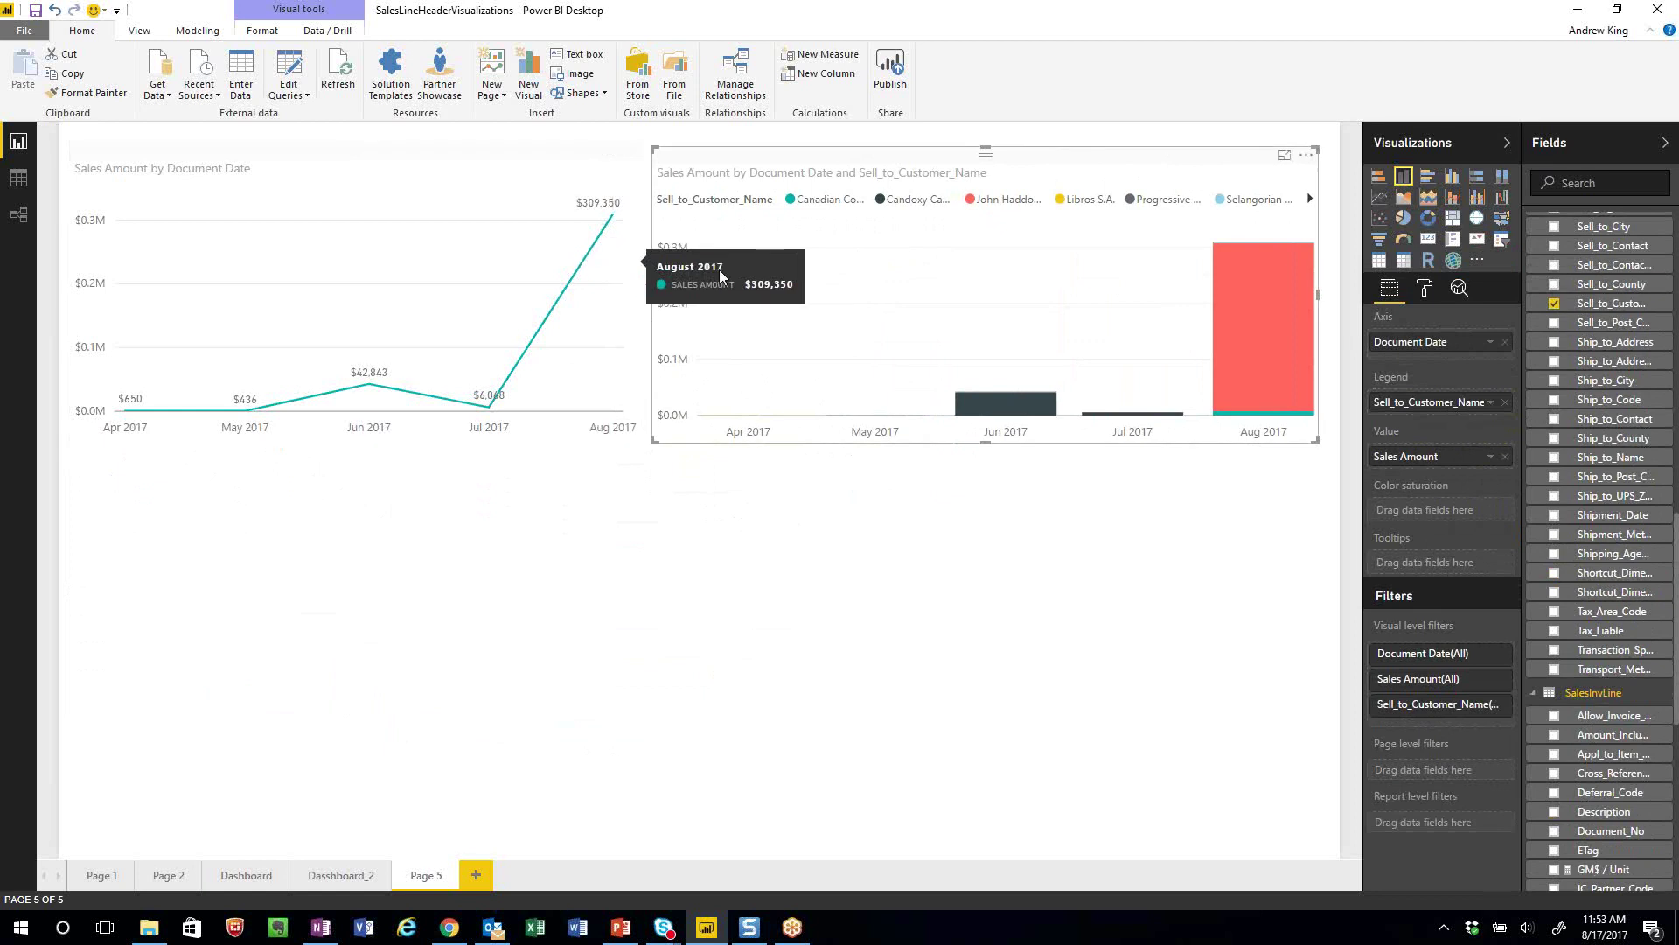
mouse_move(1283, 308)
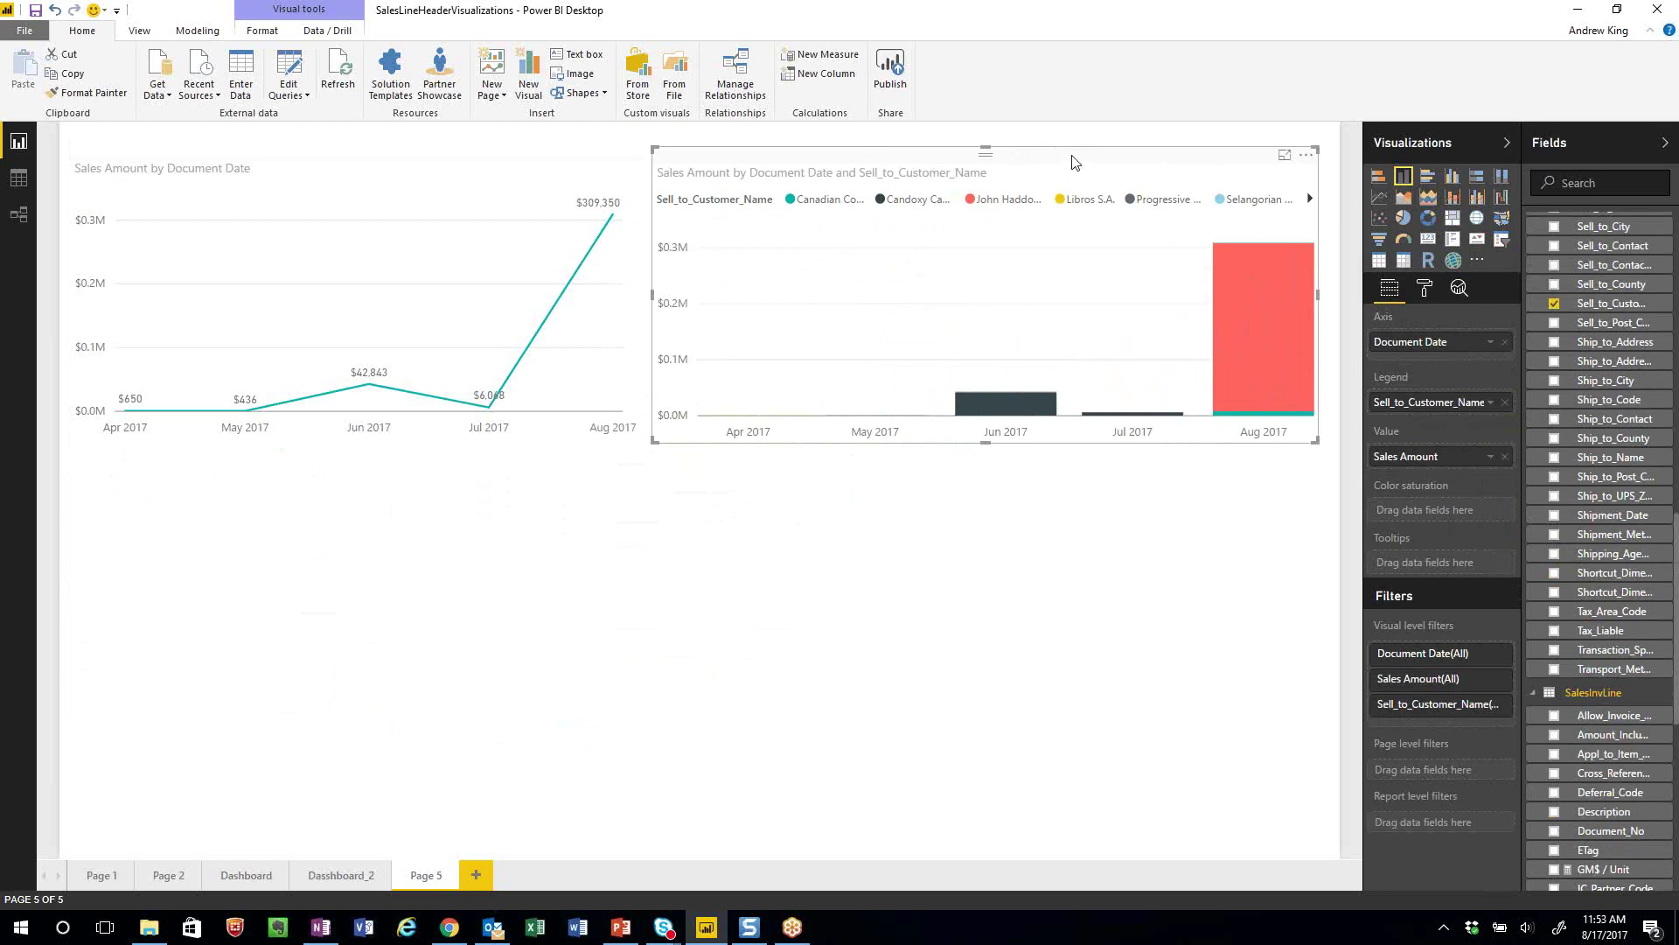
drag(1073, 161, 1084, 154)
click(997, 472)
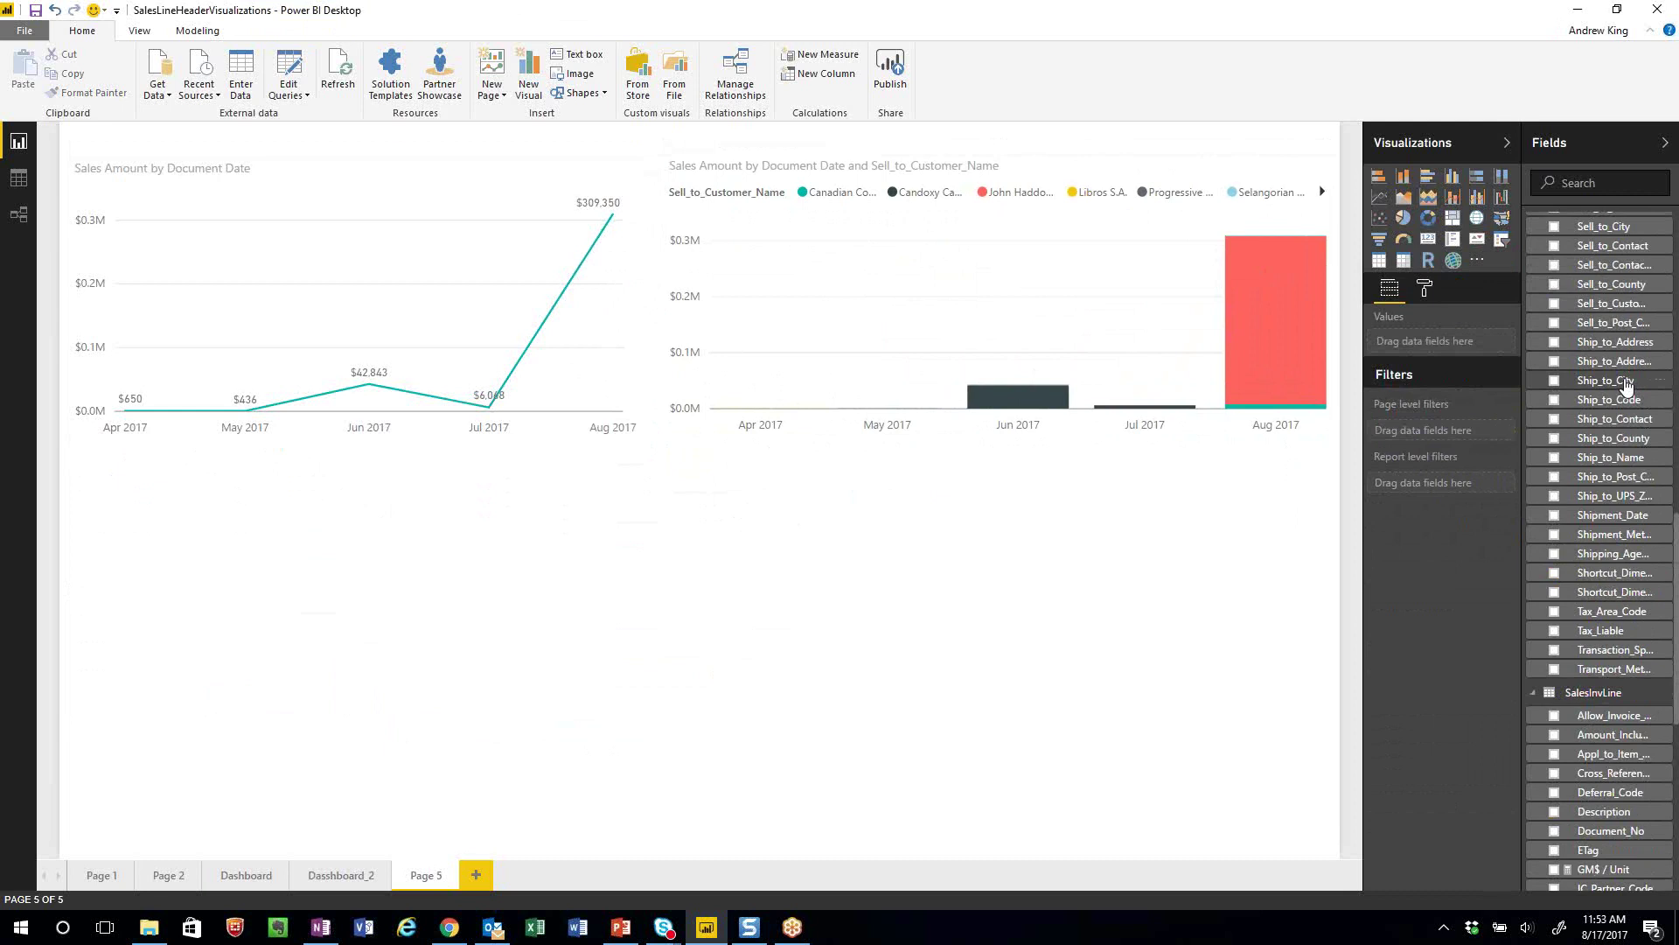
Add a matrix below the line chart with Item No. from SalesInvLine as its rows
scroll(1625, 385, up, 5)
scroll(1625, 385, up, 4)
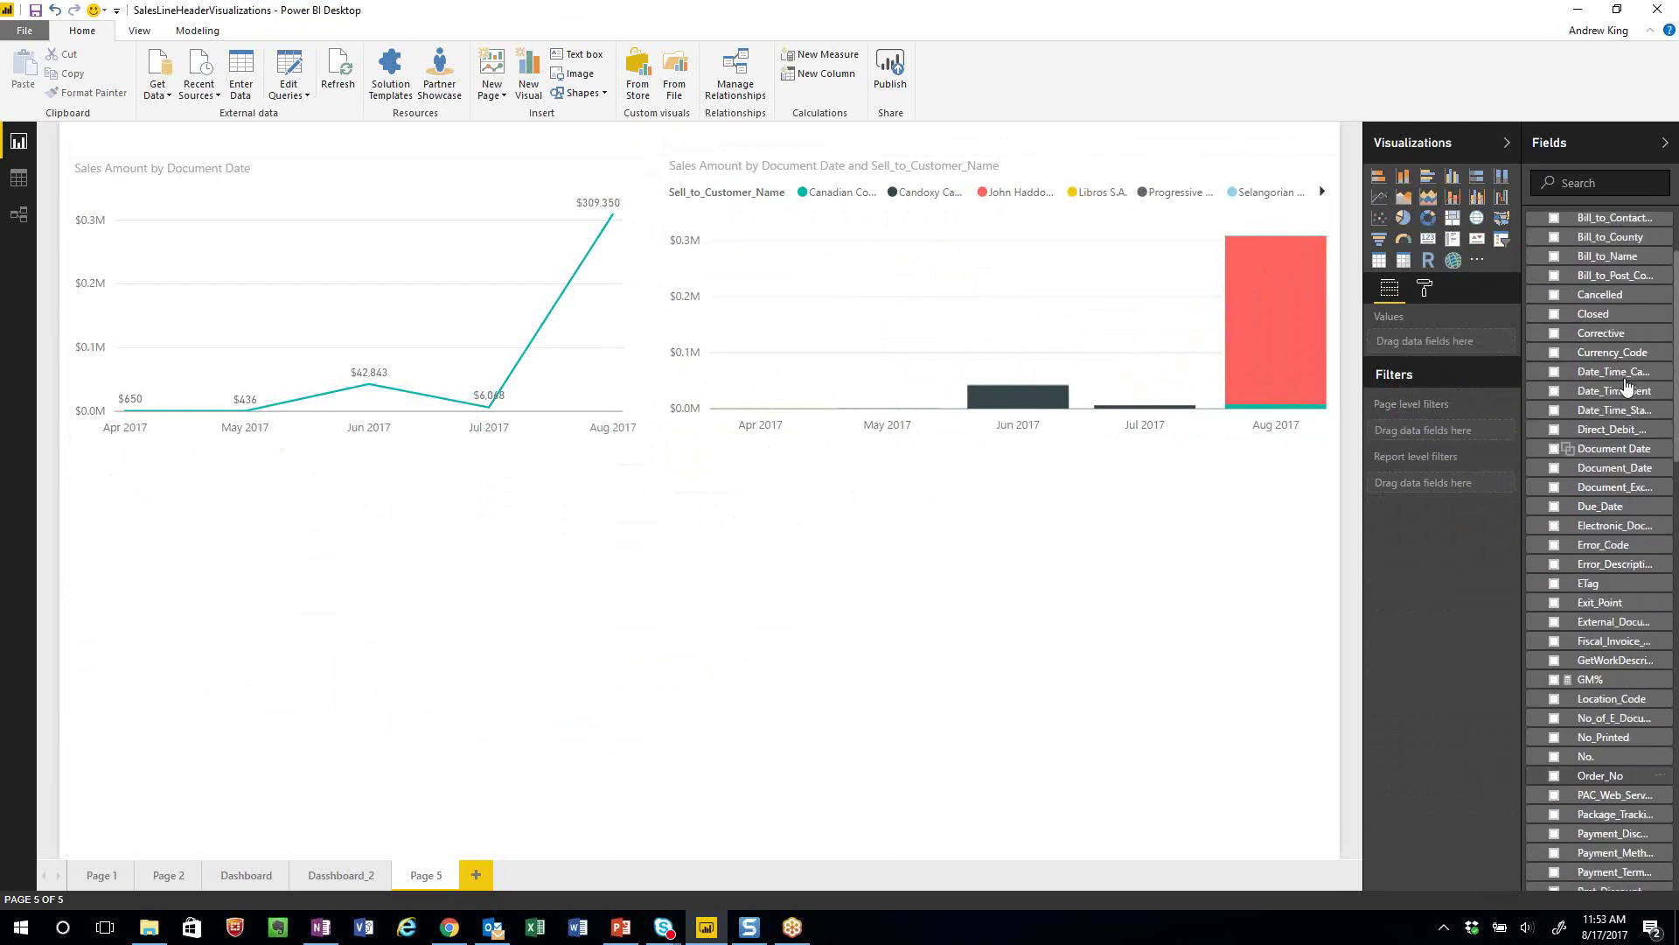
scroll(1617, 374, down, 10)
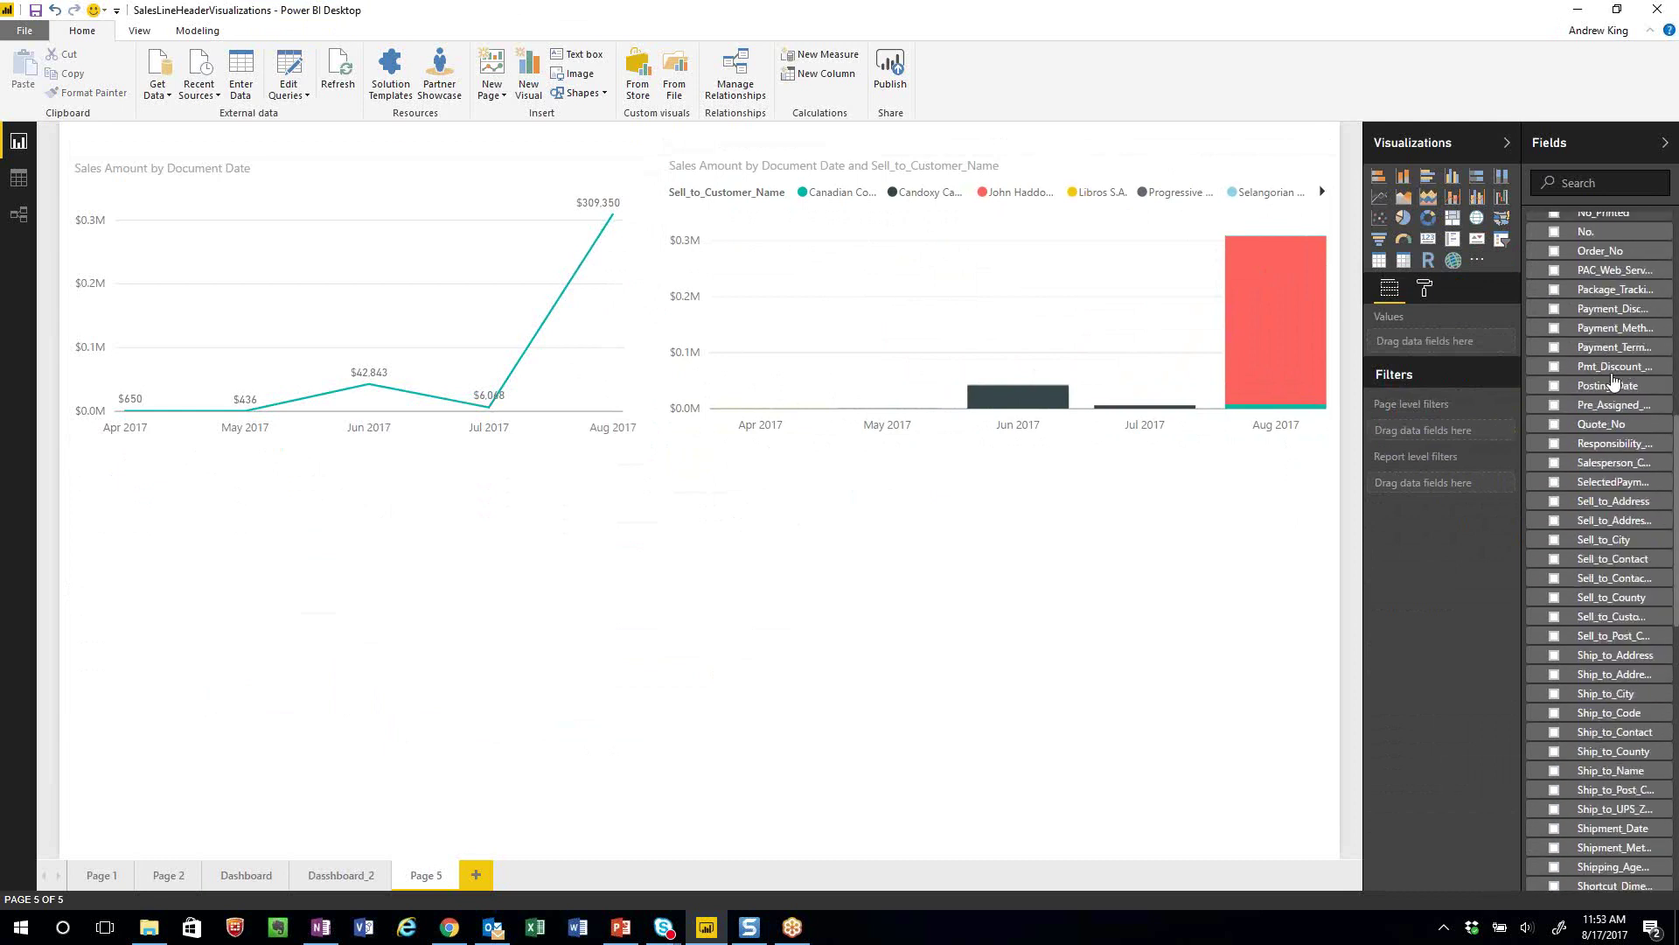
scroll(1610, 380, up, 10)
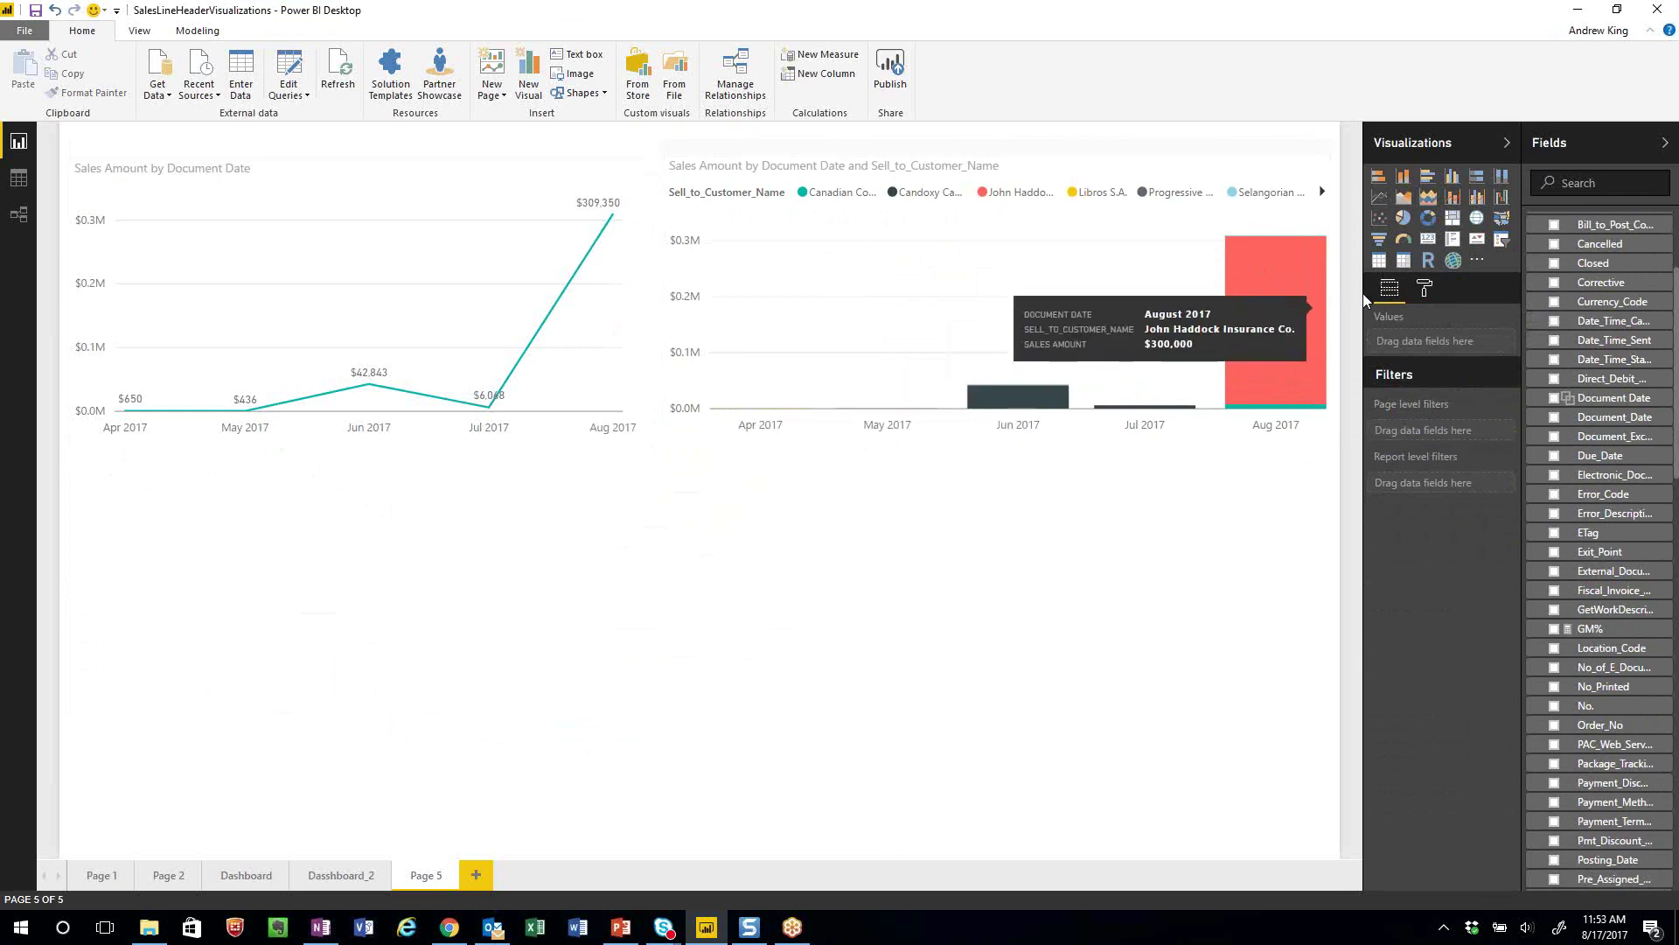
click(1402, 260)
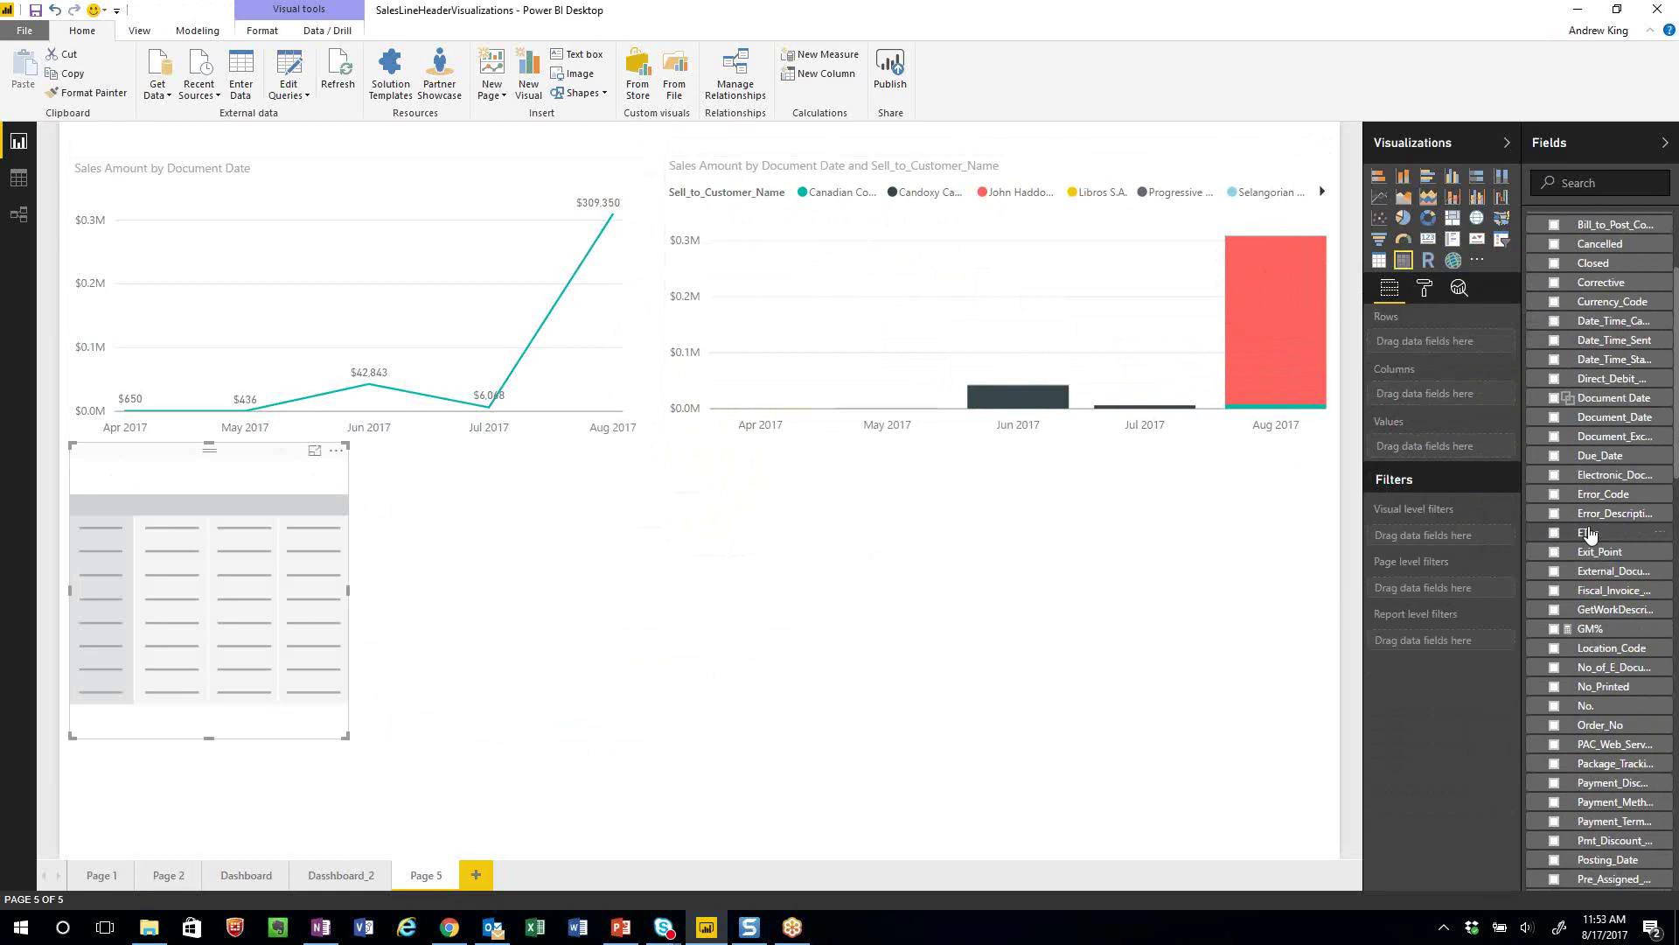
scroll(1588, 533, down, 5)
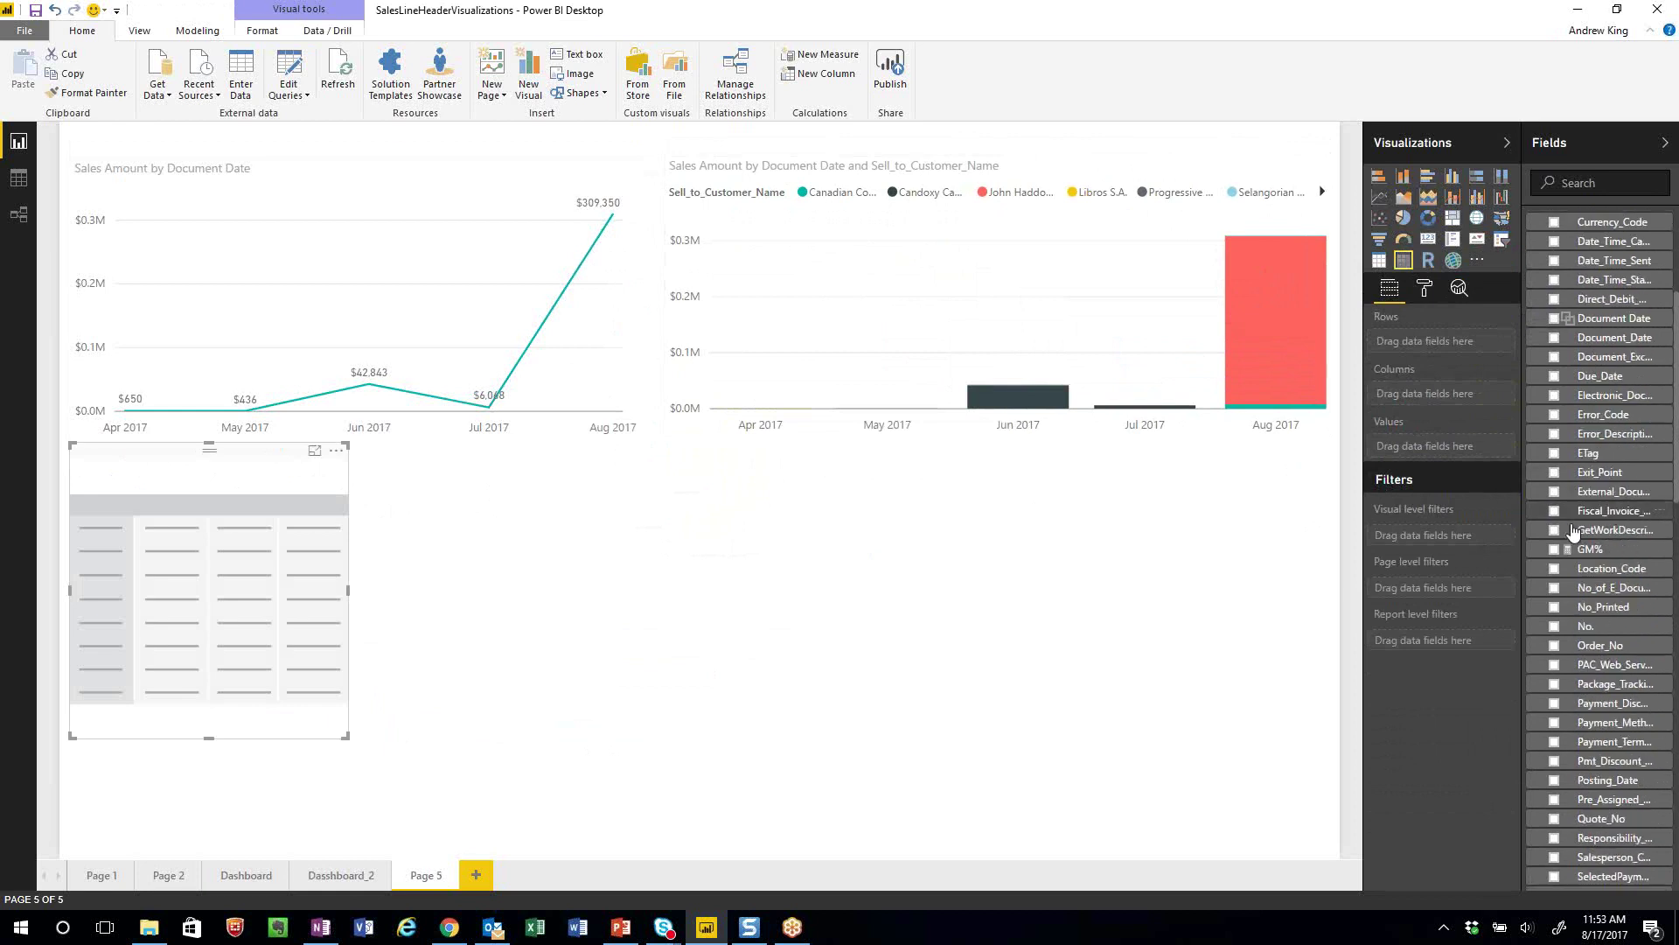
scroll(1574, 533, down, 6)
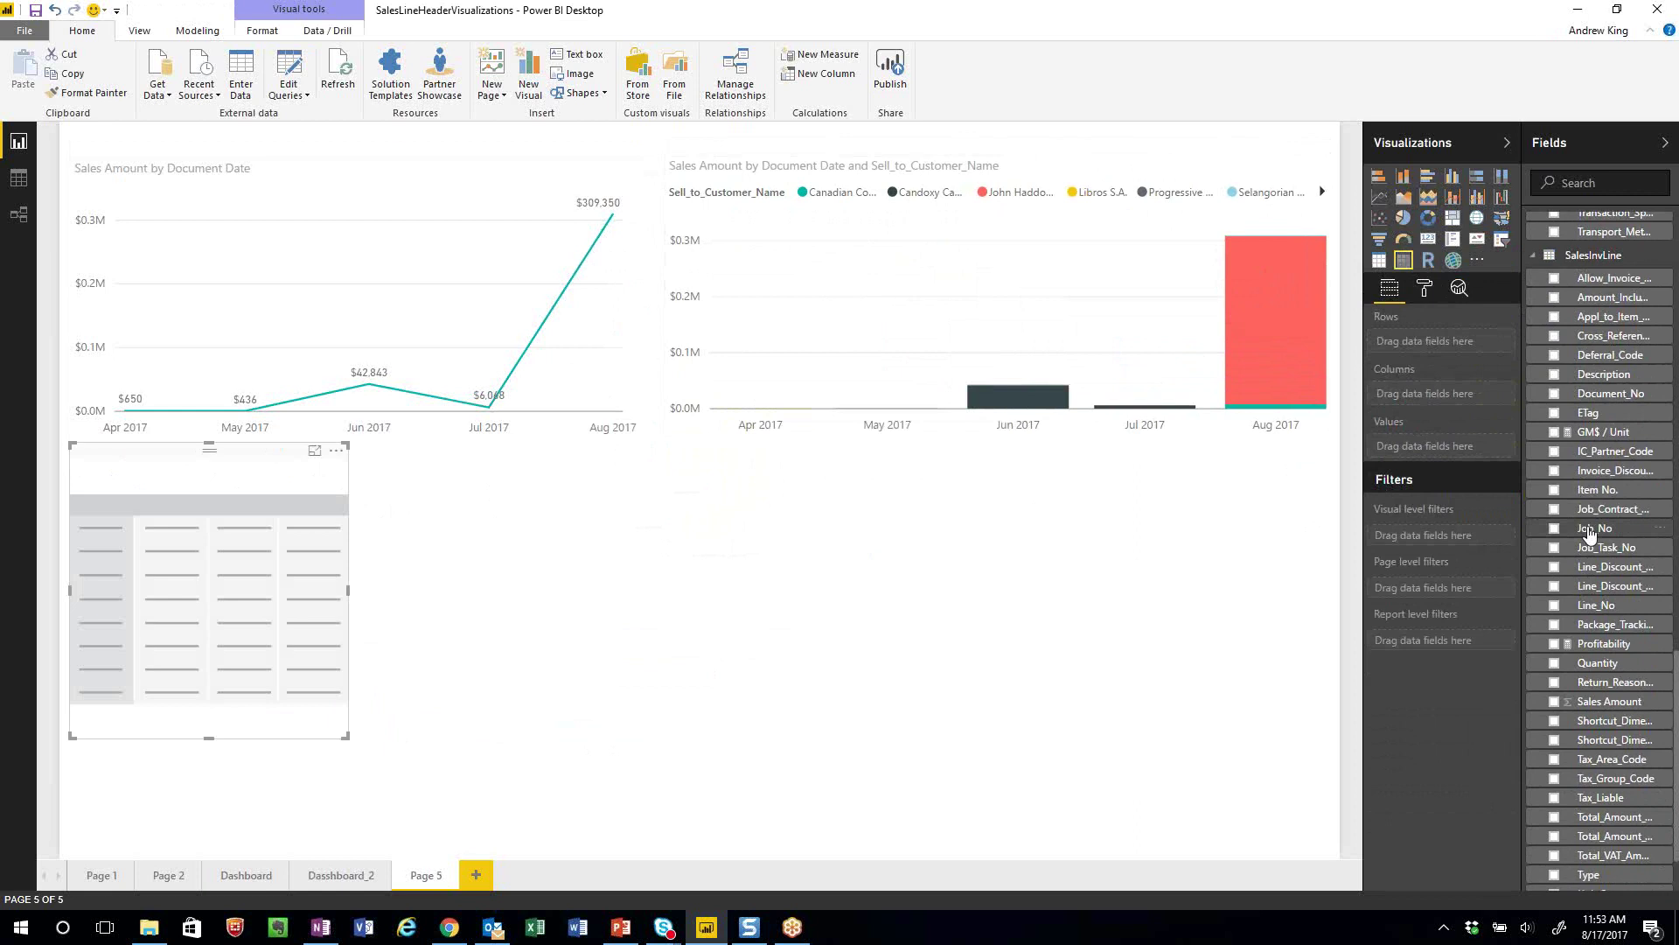
drag(1594, 495, 240, 551)
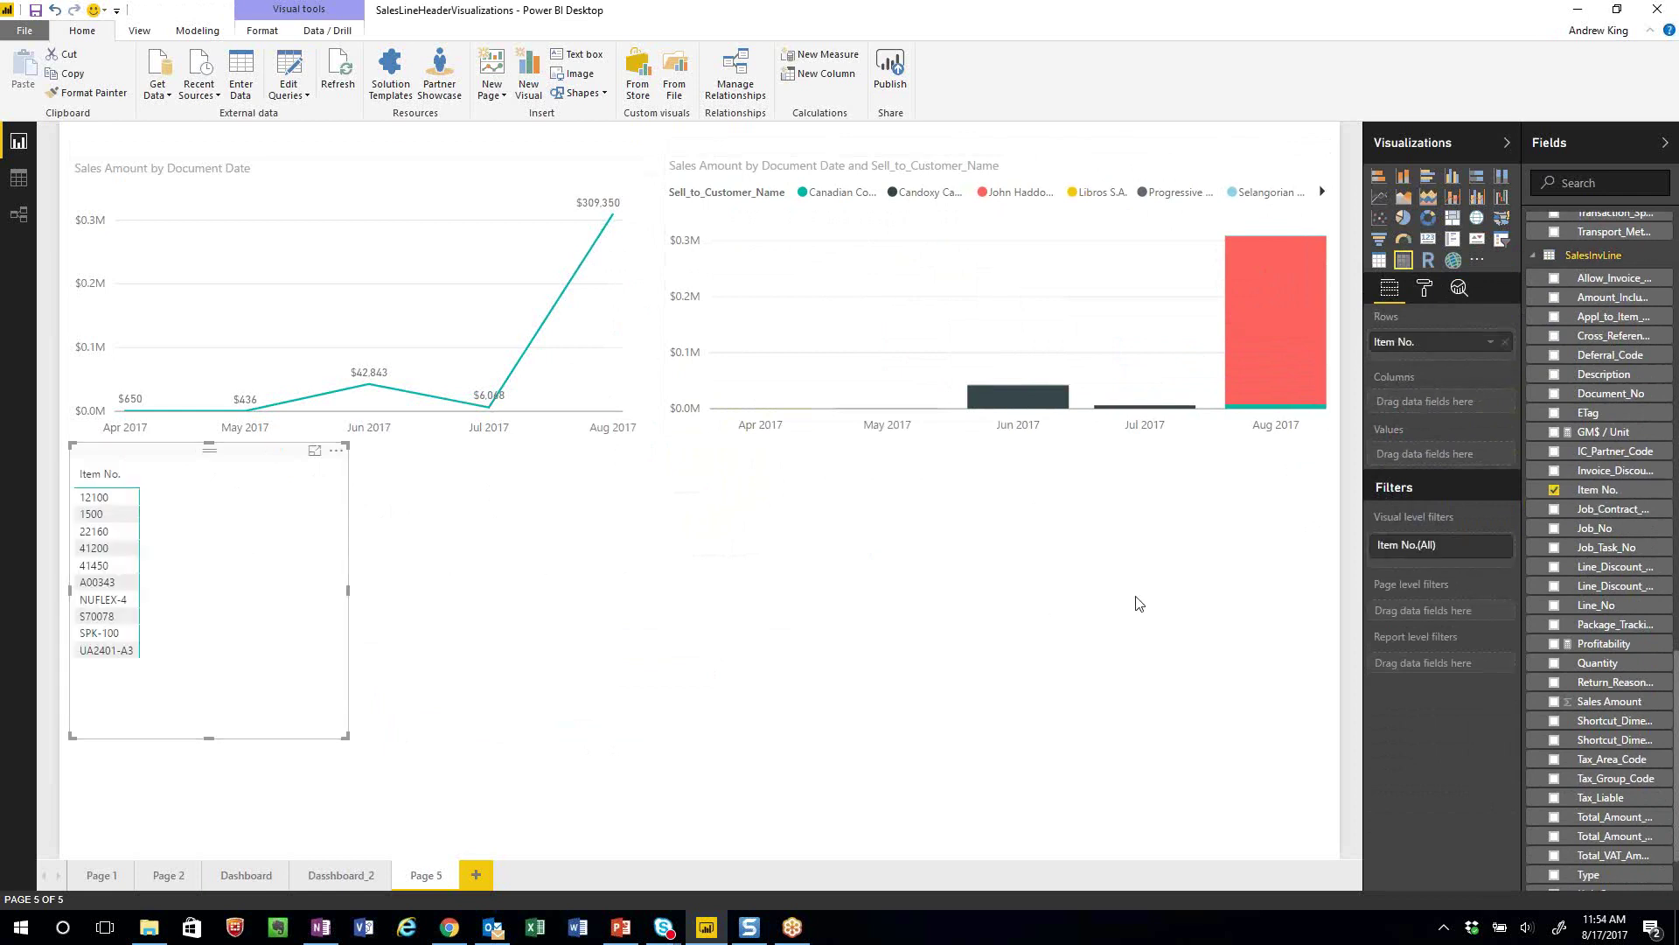
Add Unit Cost and Unit Price from SalesInvLine to the matrix as values
scroll(1592, 648, down, 3)
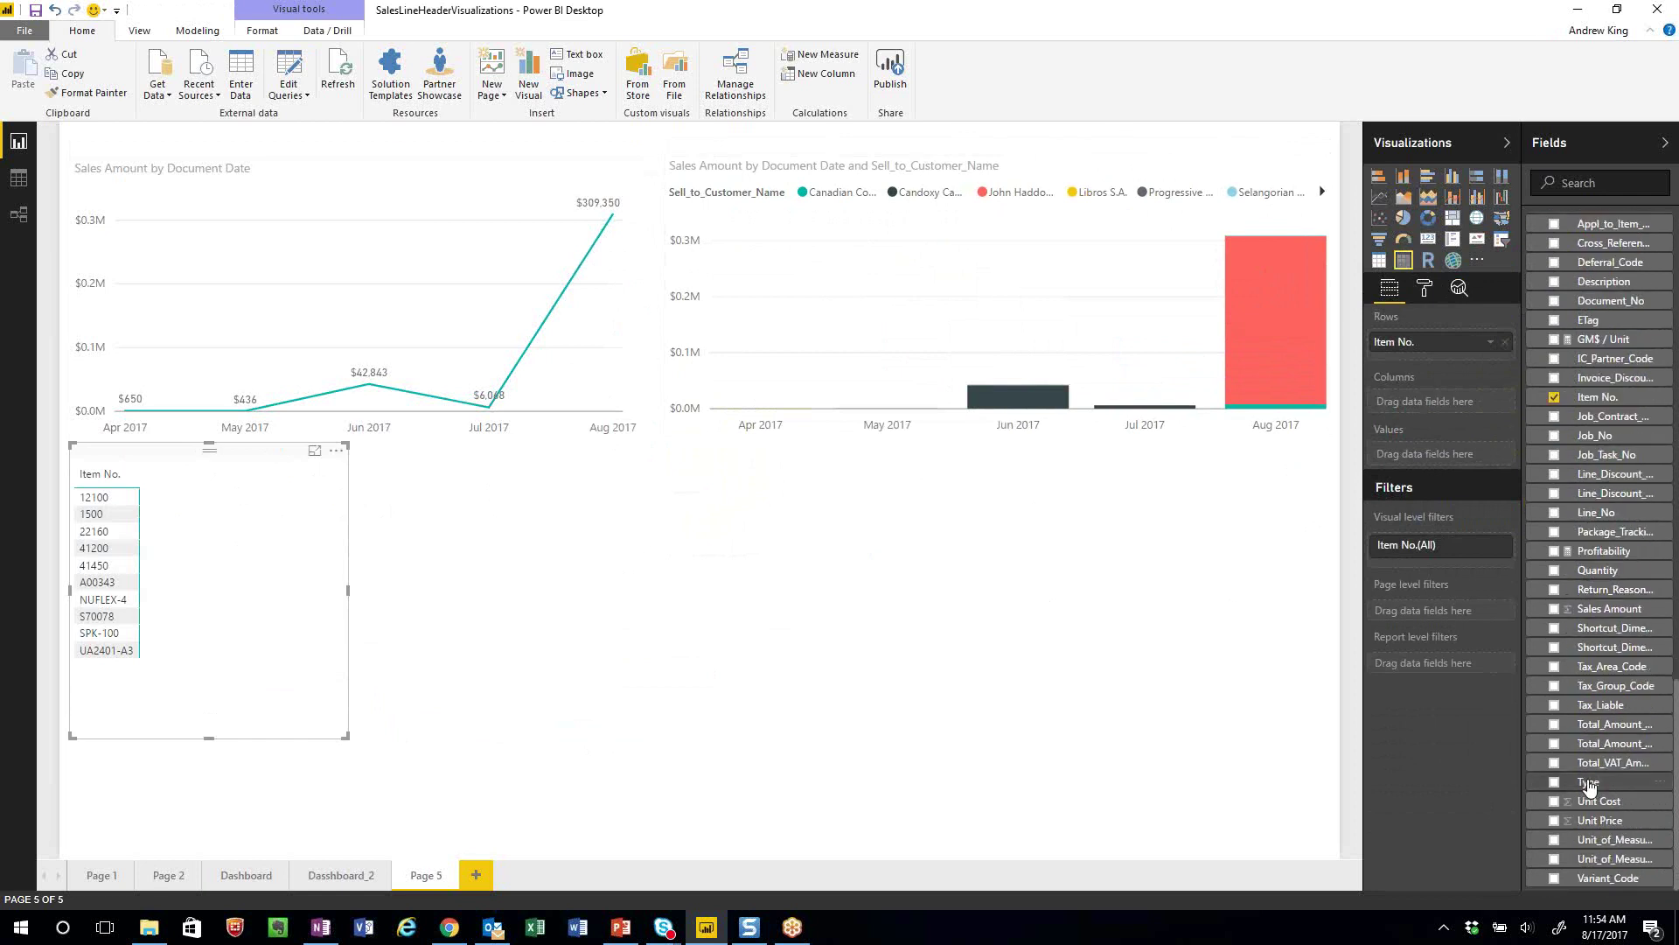
drag(1587, 803, 225, 536)
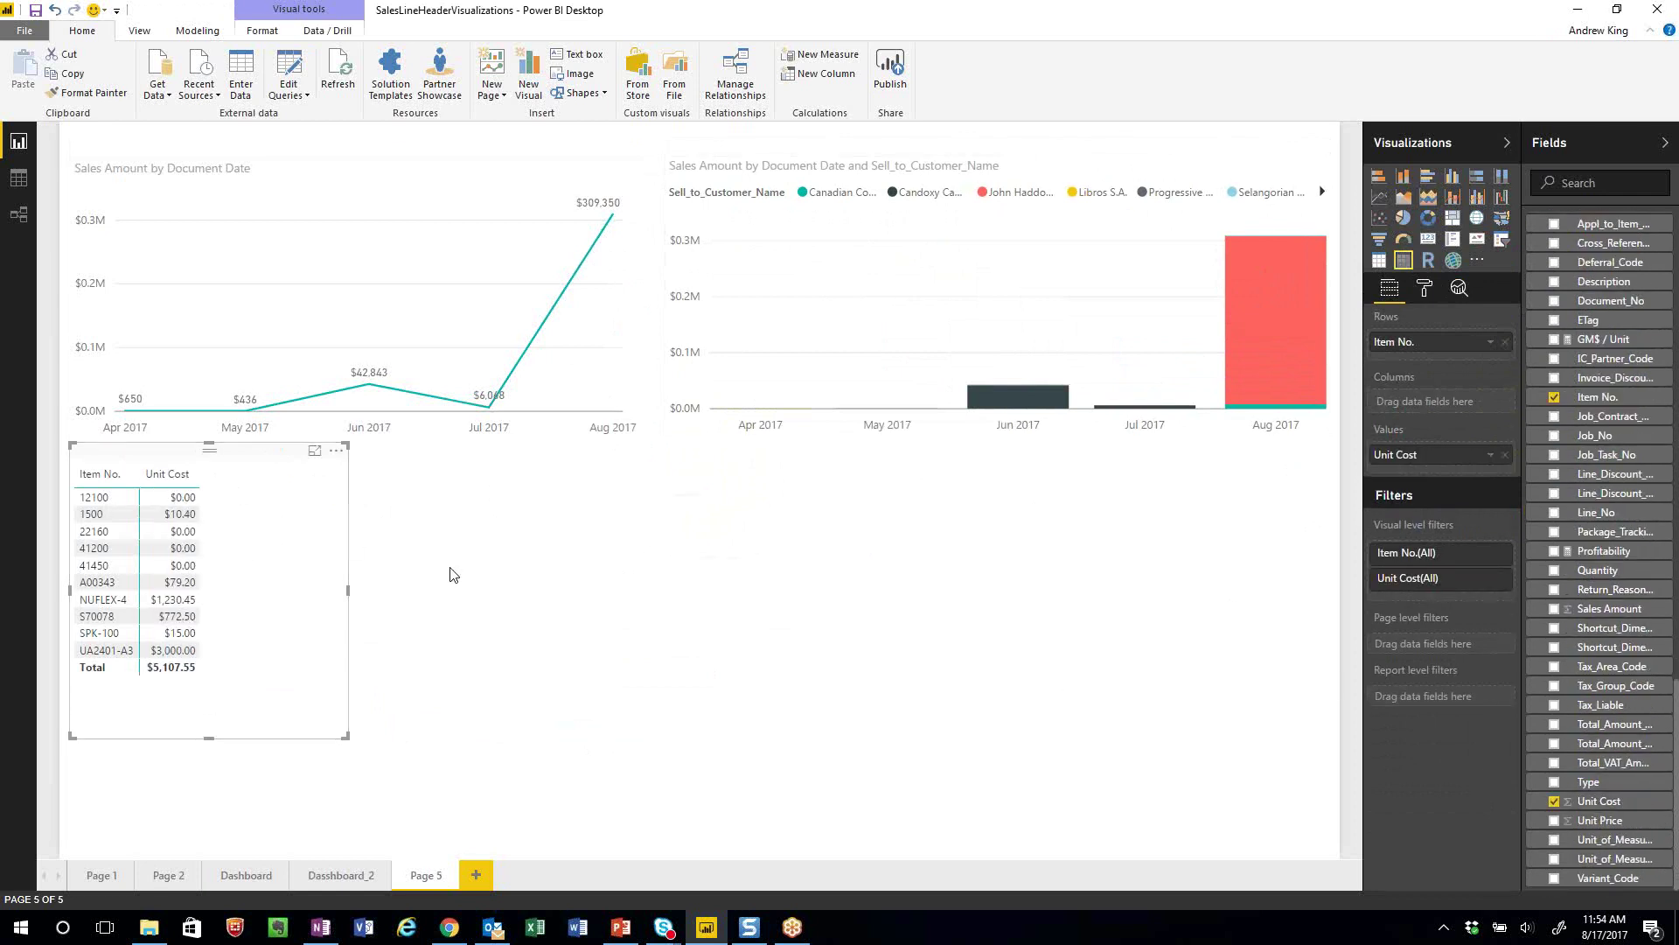
drag(1589, 822, 153, 535)
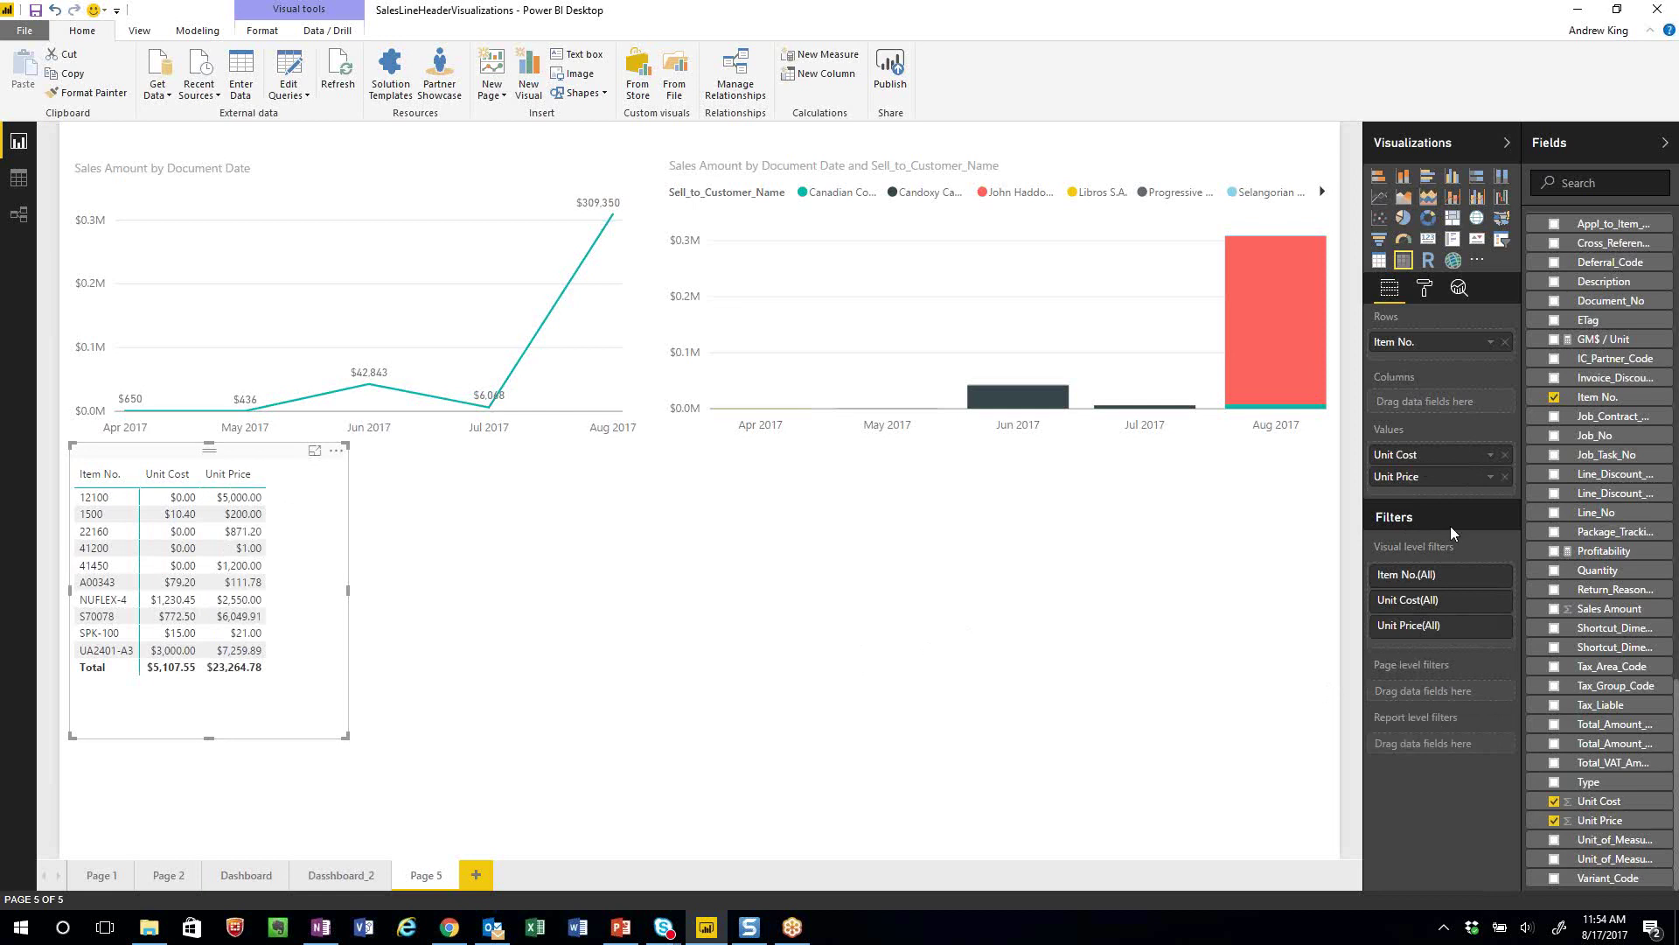
Show the formula of the GM$ / Unit measure in SalesInvLine and add the measure to the matrix values
scroll(1606, 519, up, 3)
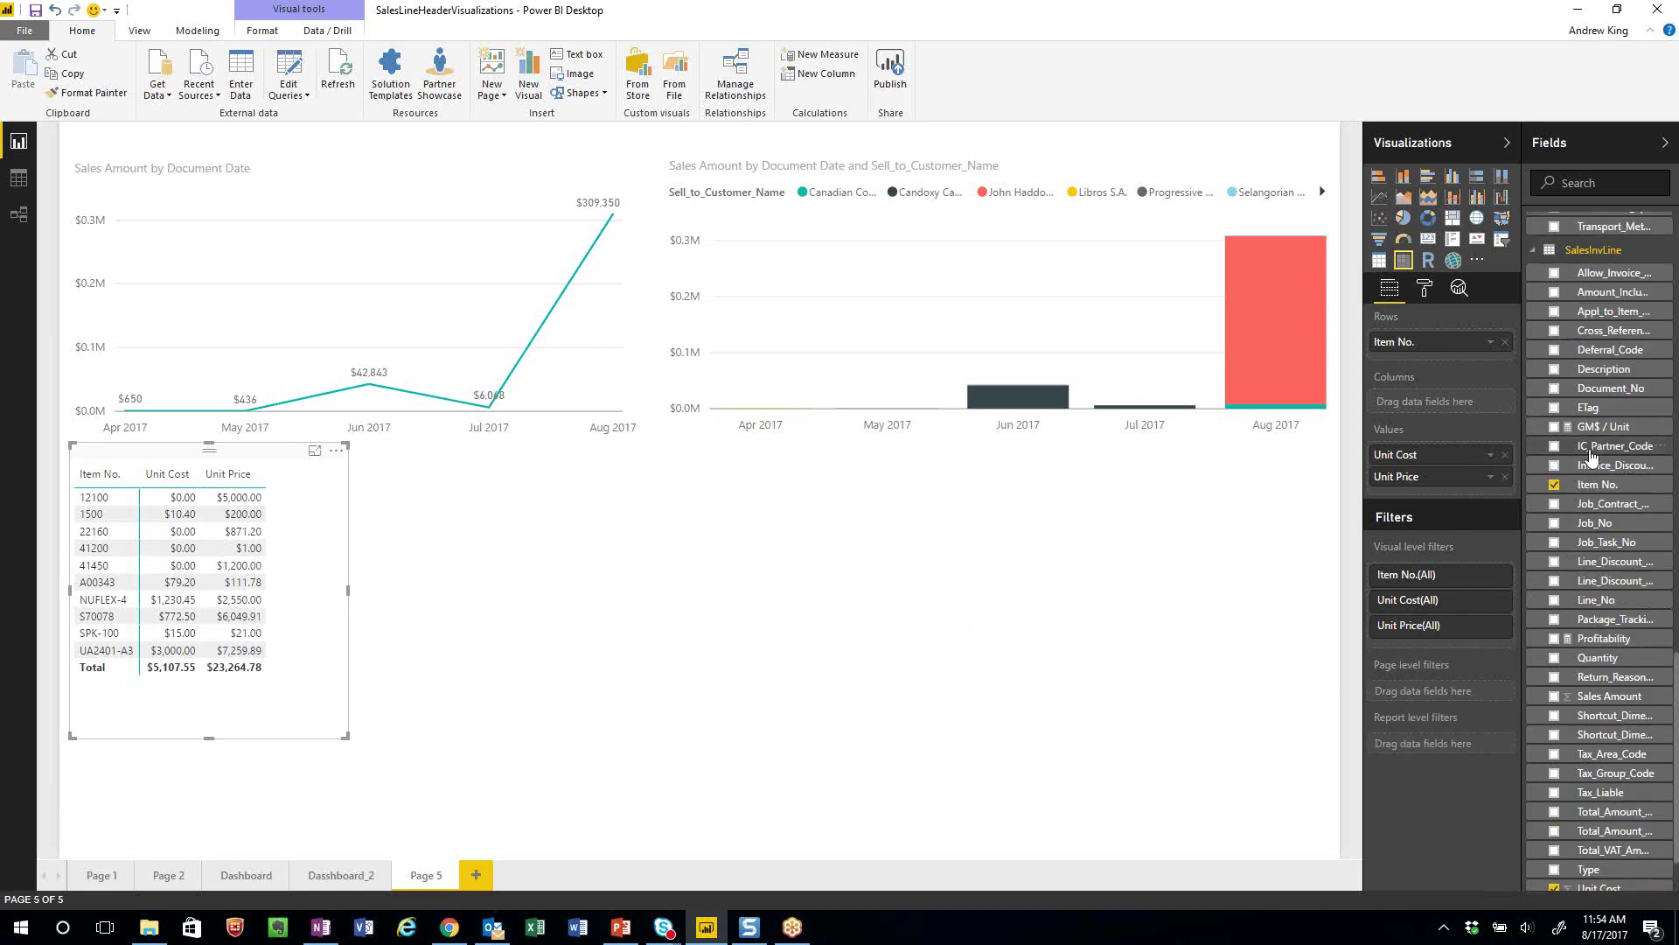
click(197, 31)
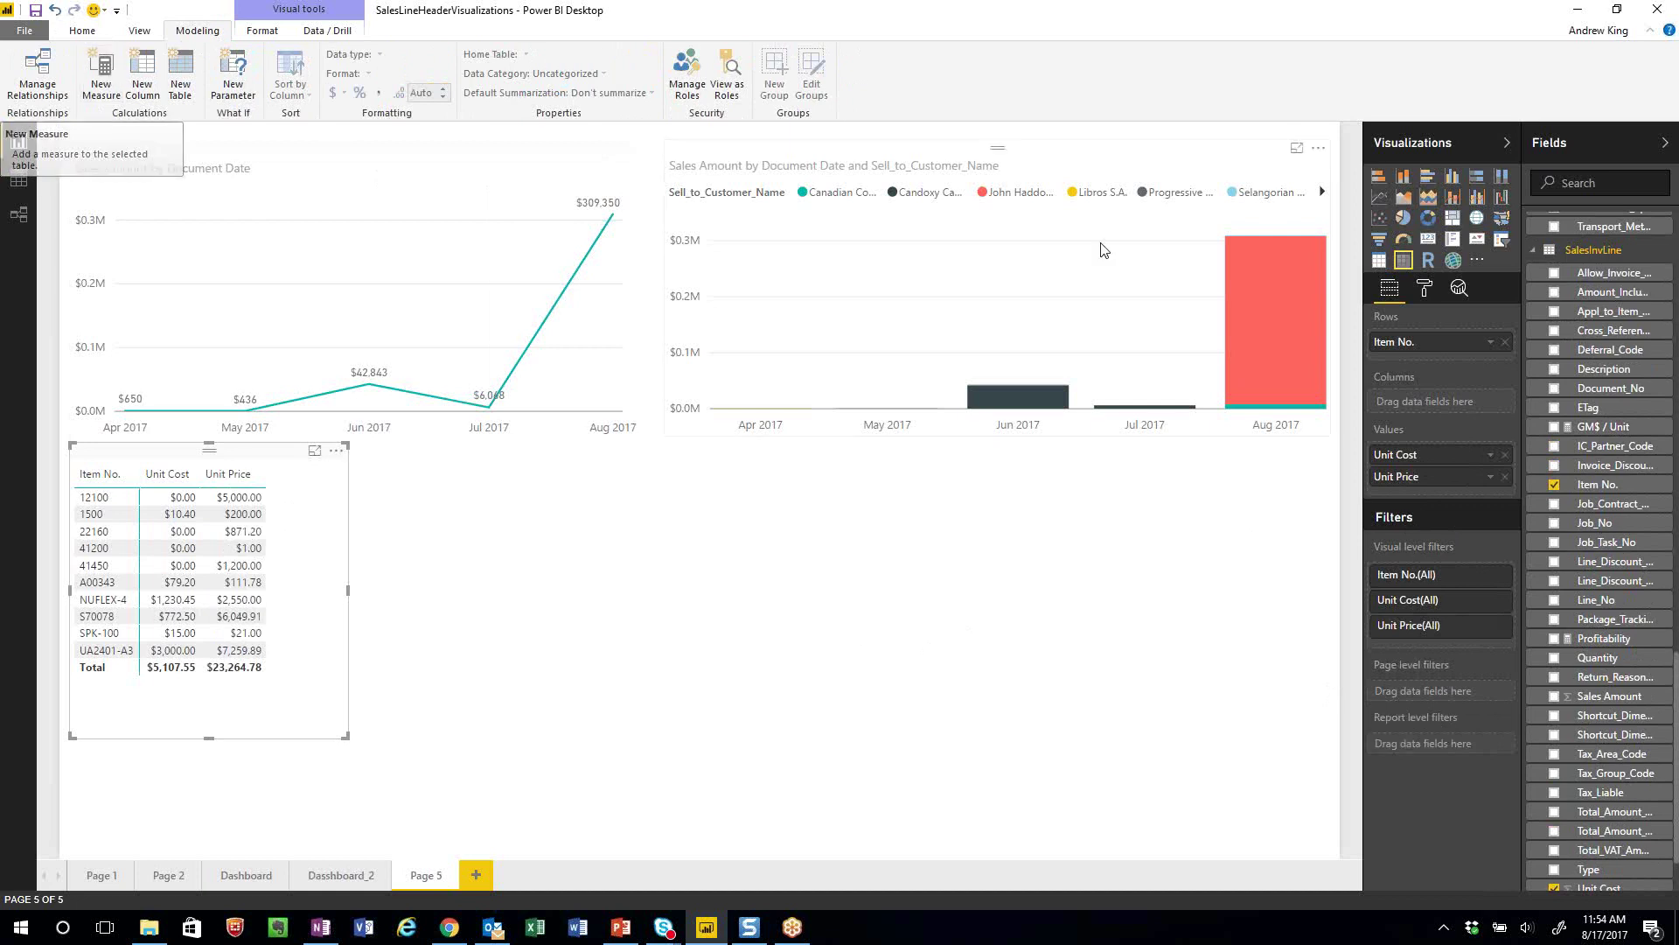
click(1599, 427)
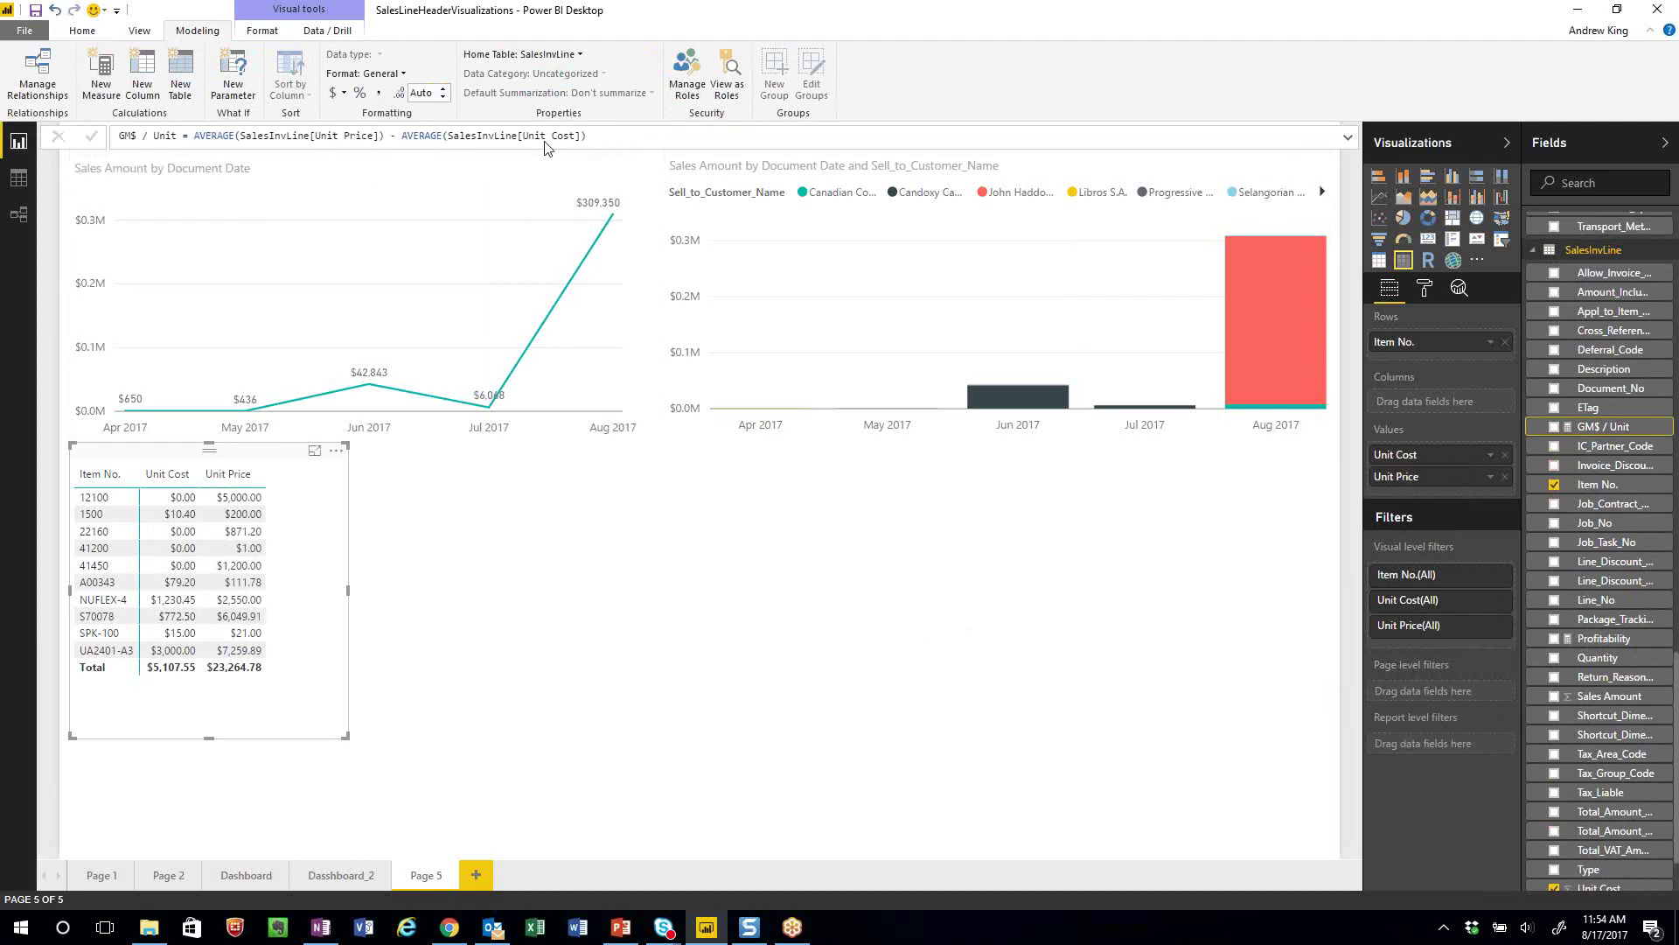
drag(1579, 428, 254, 522)
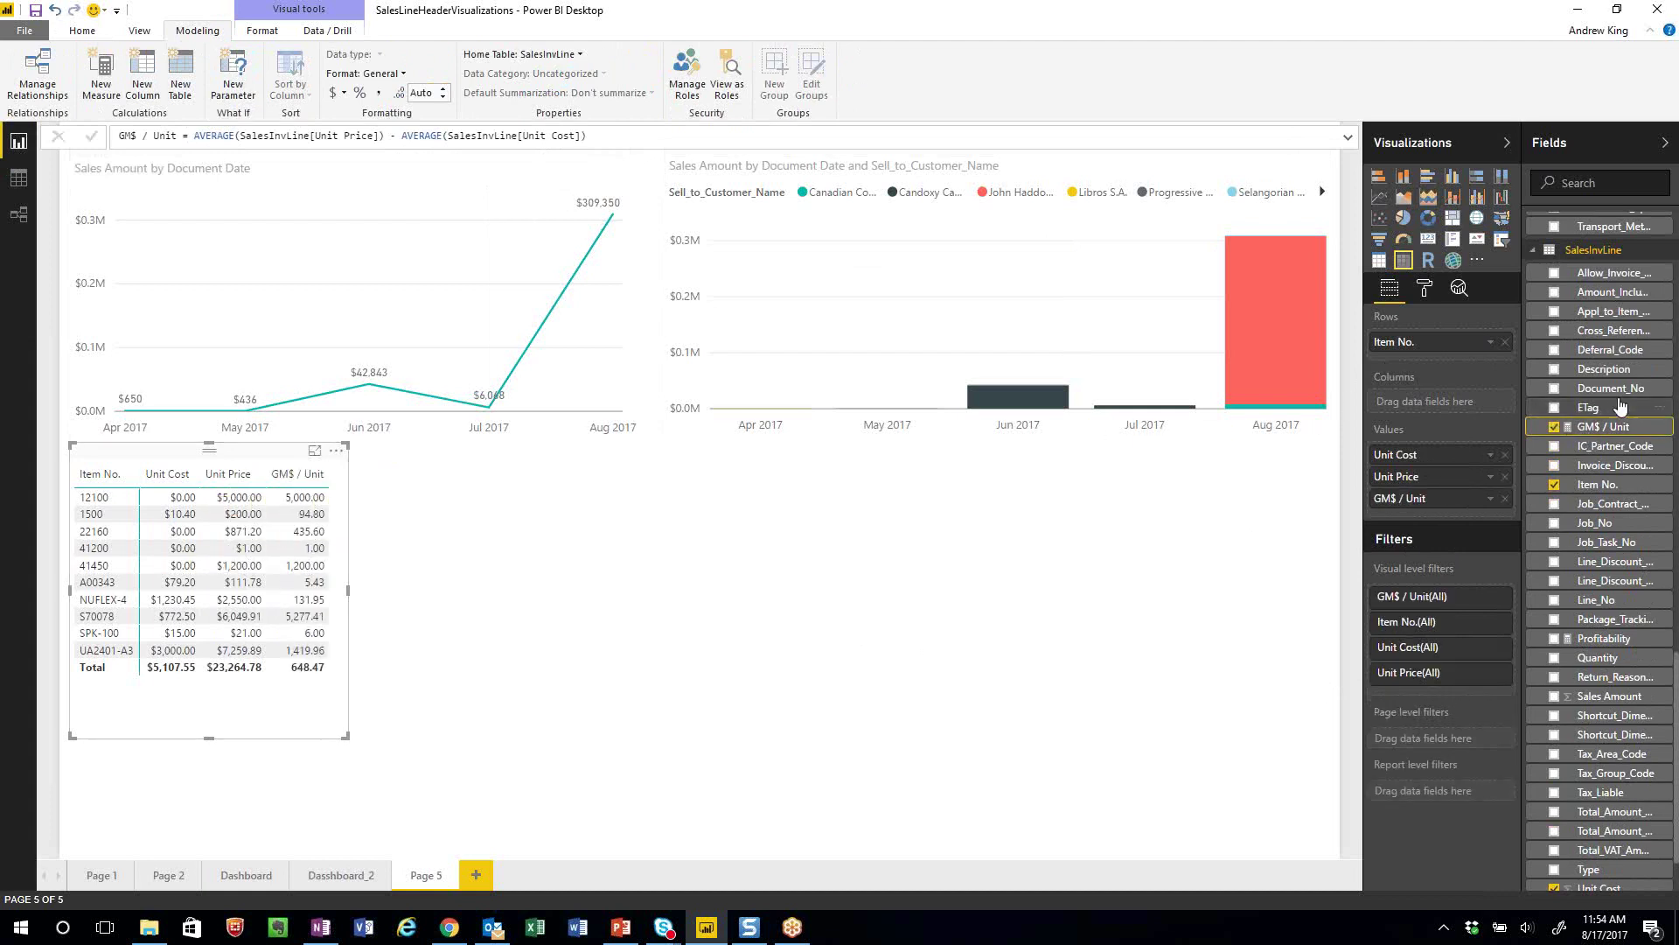
Show the formula of the GM% measure in SalesInvHeader, widen the matrix to about 1.6 times its width and add GM% as a value
scroll(1620, 406, down, 15)
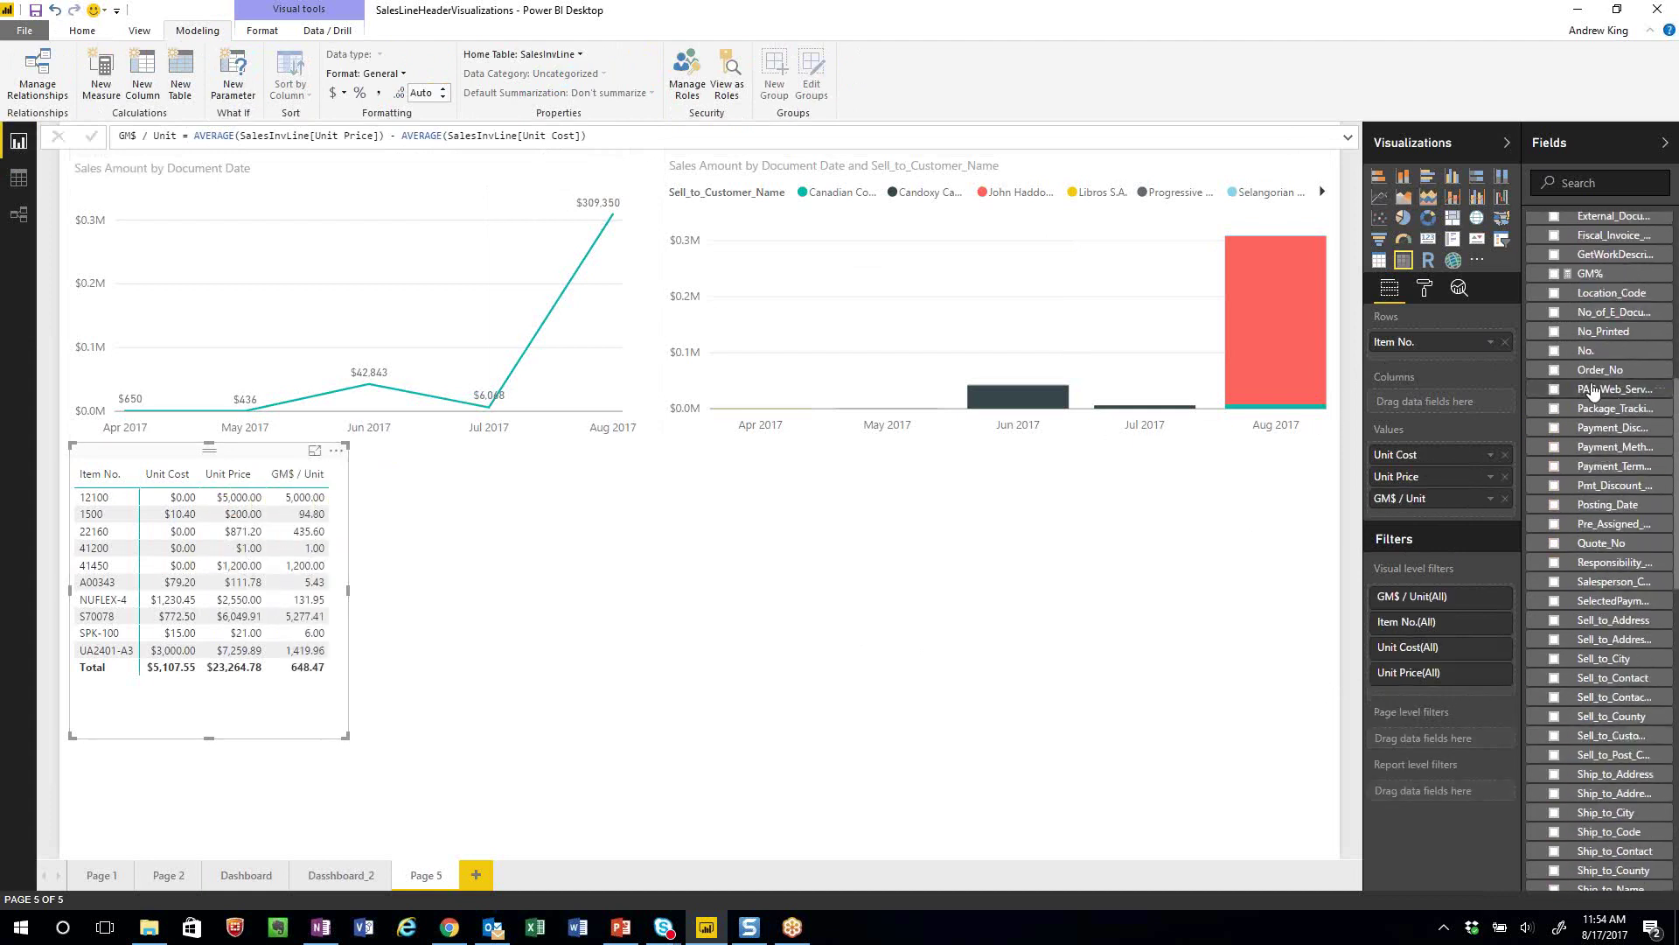
scroll(1592, 385, up, 2)
click(1590, 360)
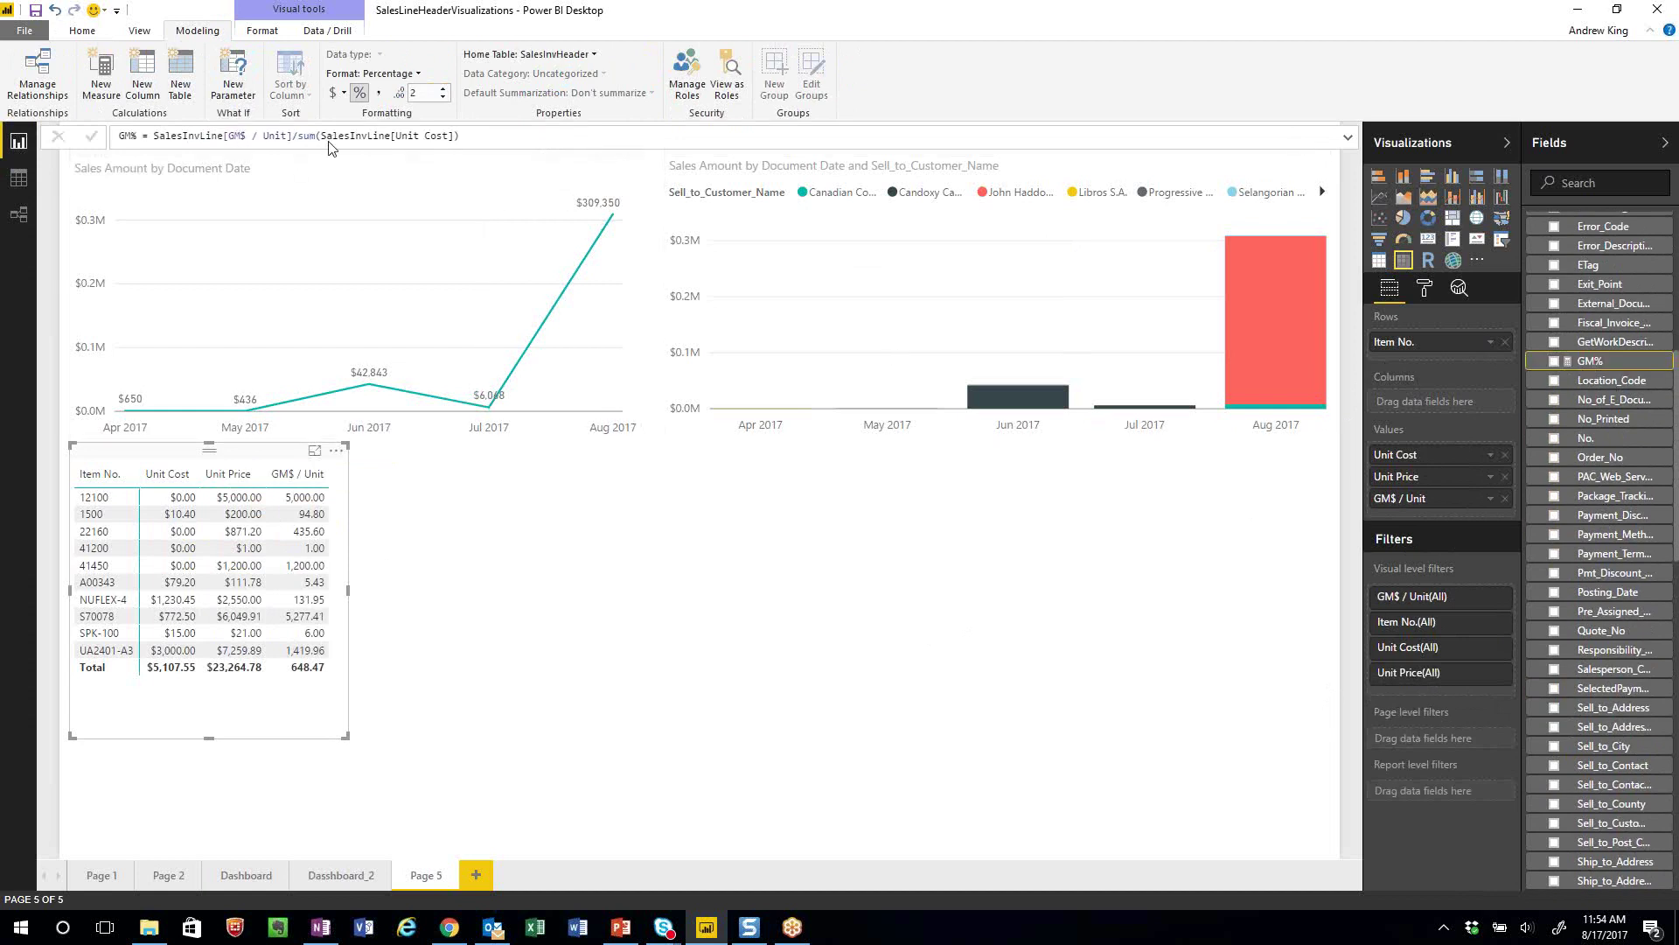
drag(348, 591, 509, 590)
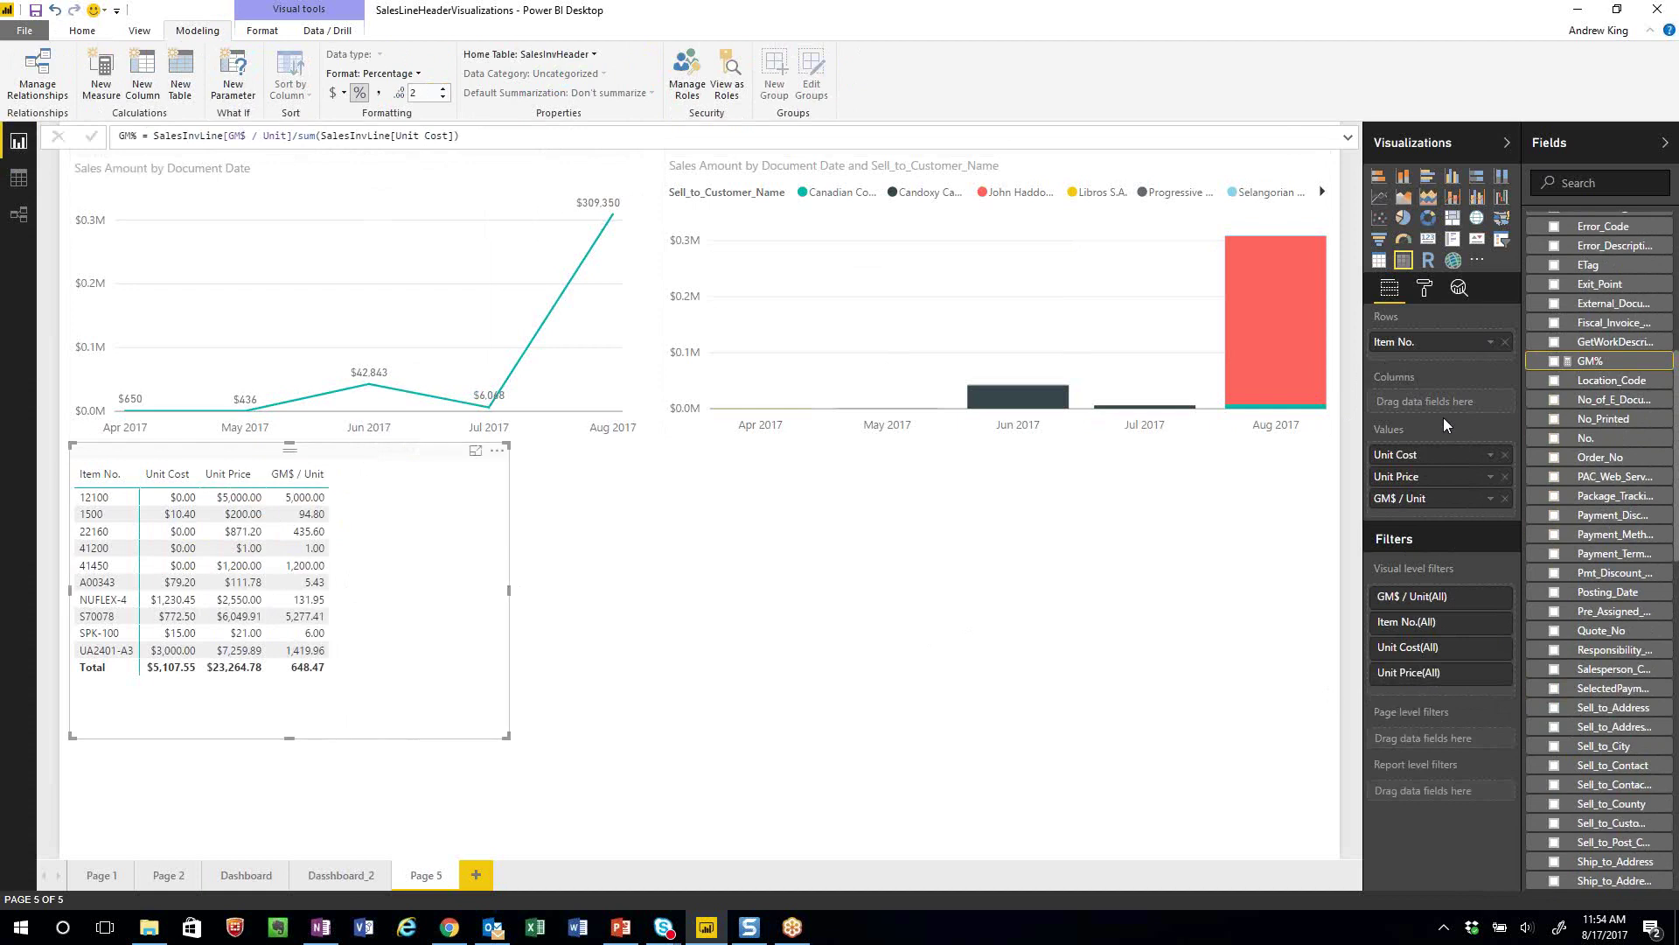
drag(1590, 360, 395, 674)
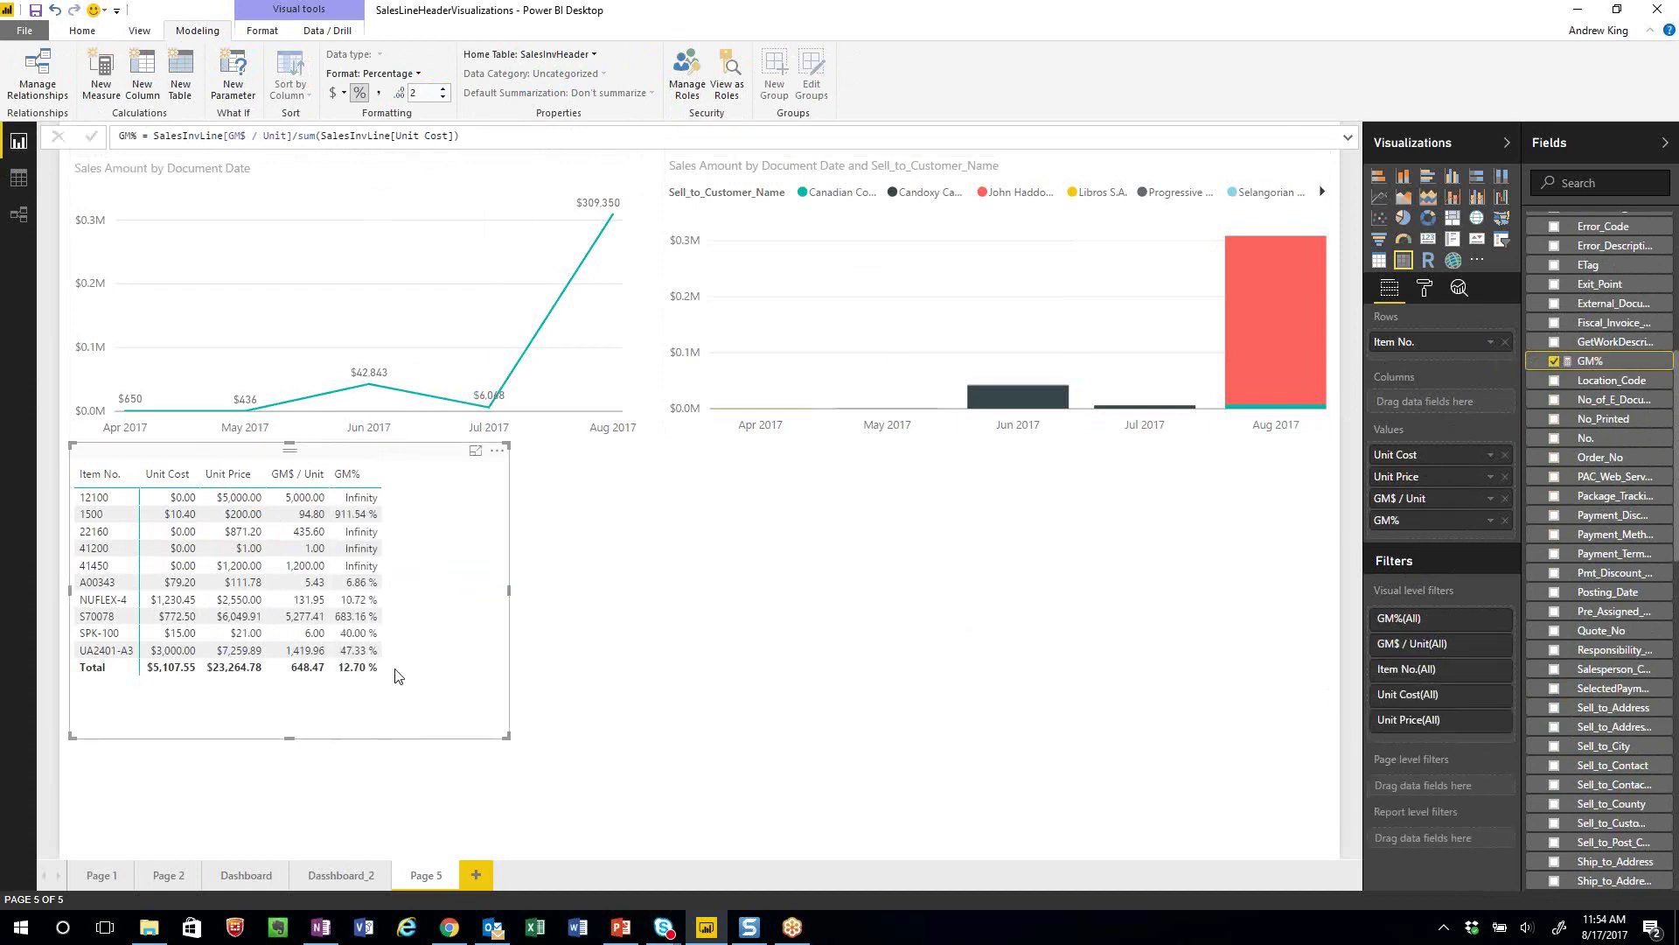
Change the aggregation of Unit Cost and Unit Price in the matrix to Average
click(175, 500)
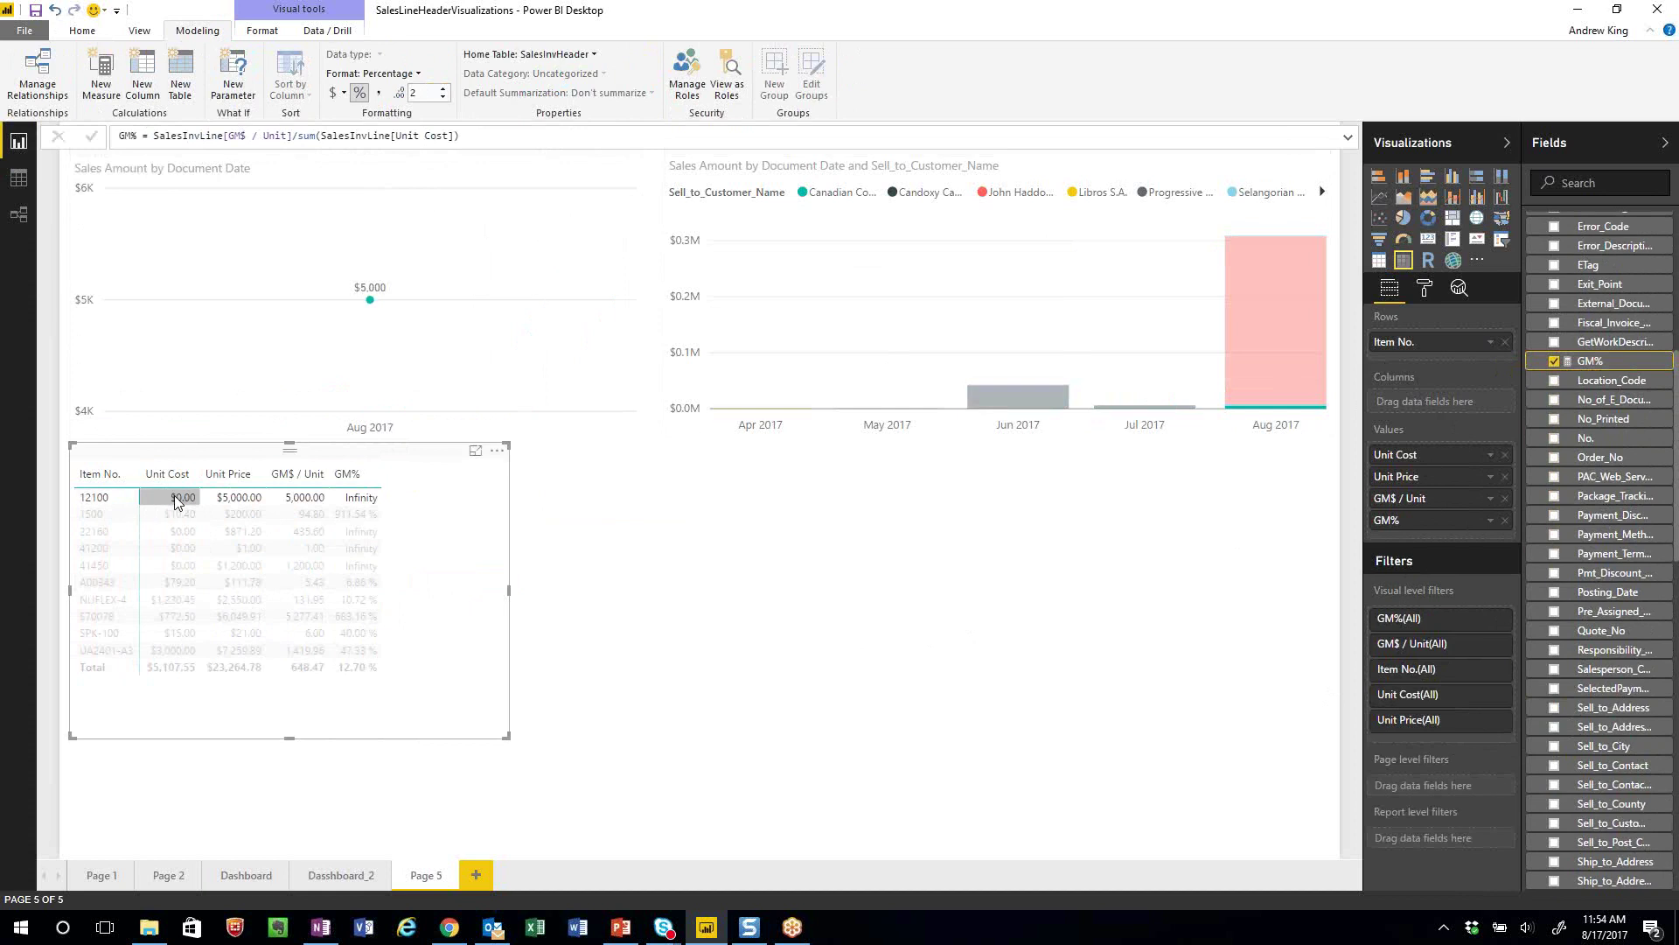
click(176, 500)
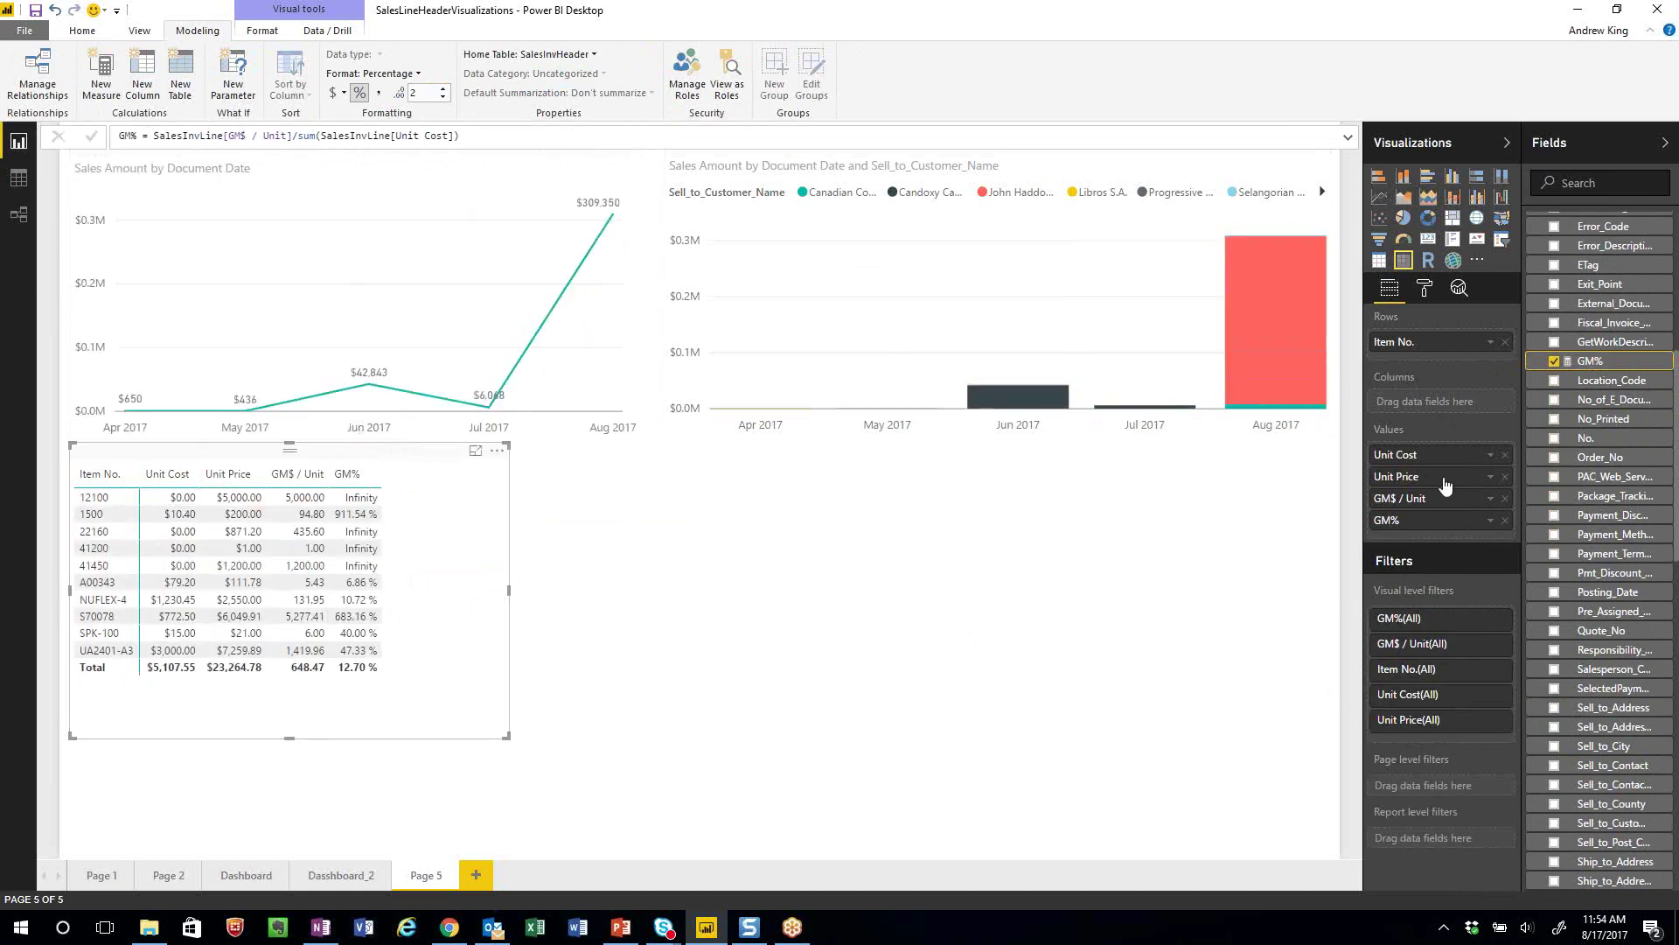
click(1491, 461)
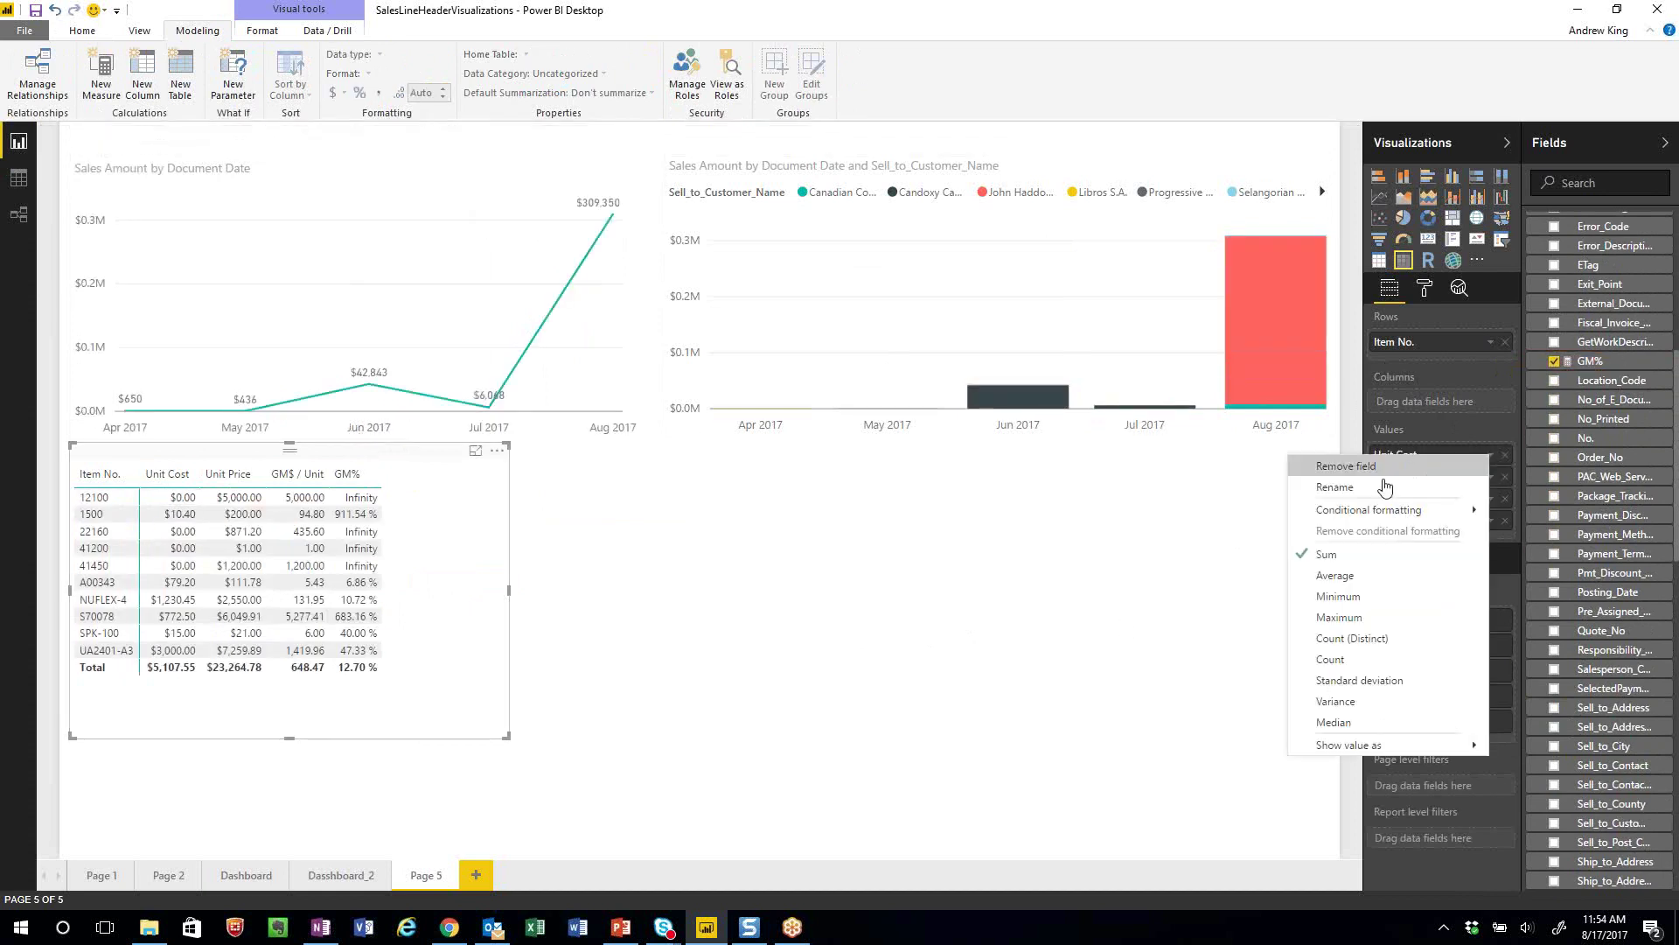
click(1331, 577)
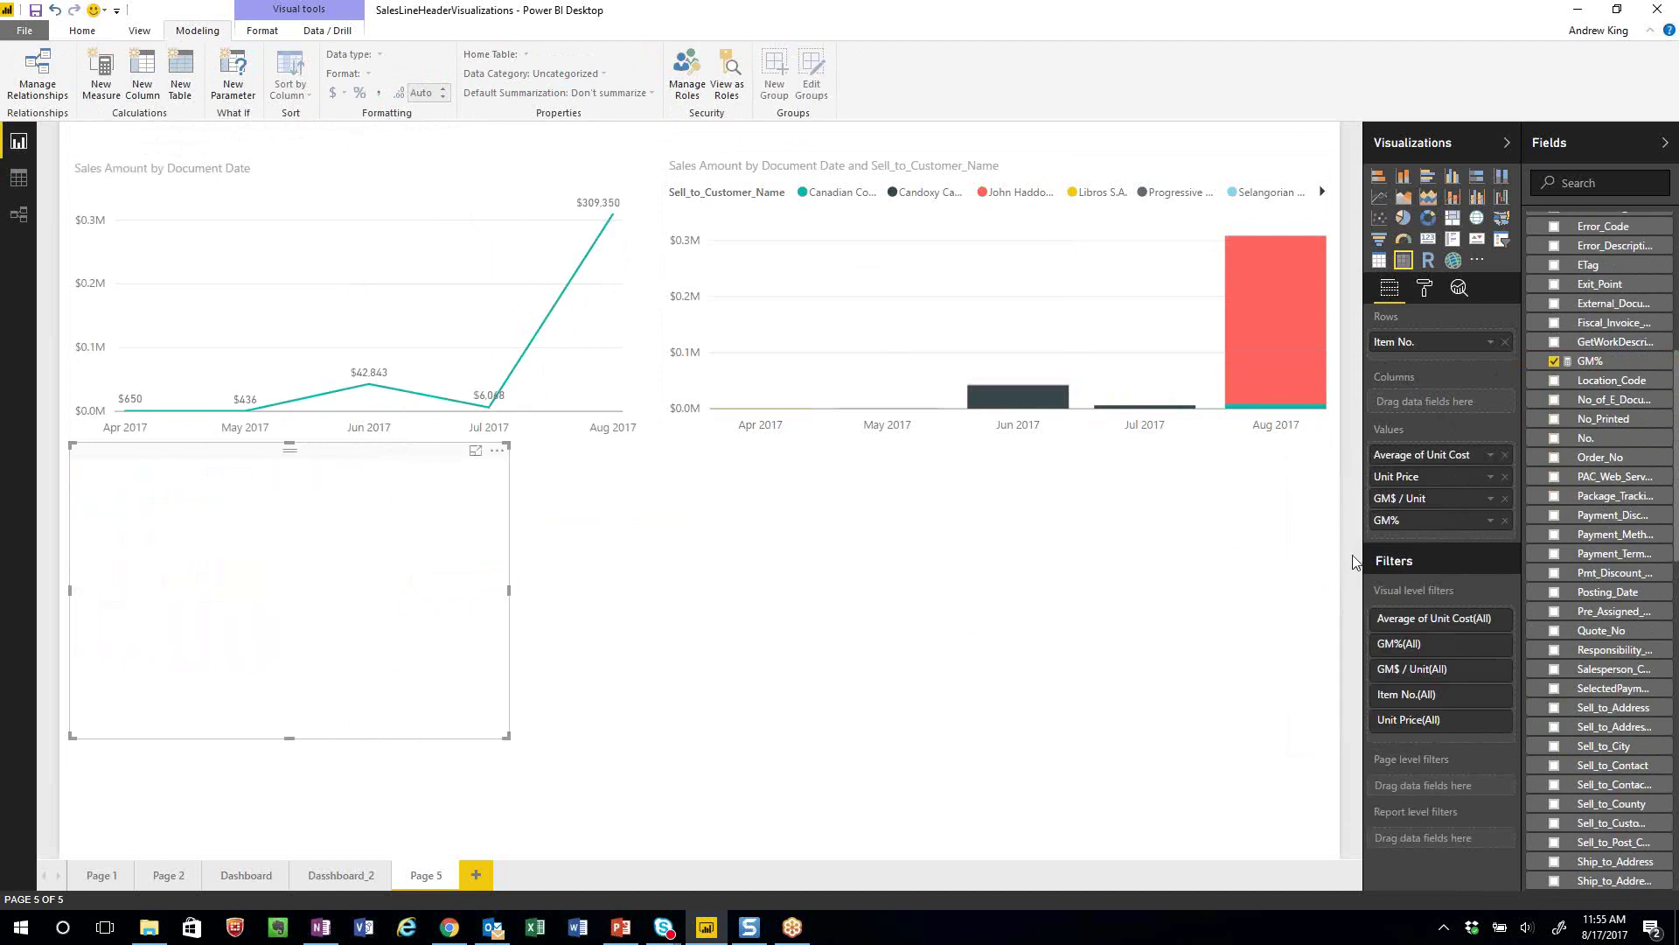
click(1490, 477)
click(1353, 606)
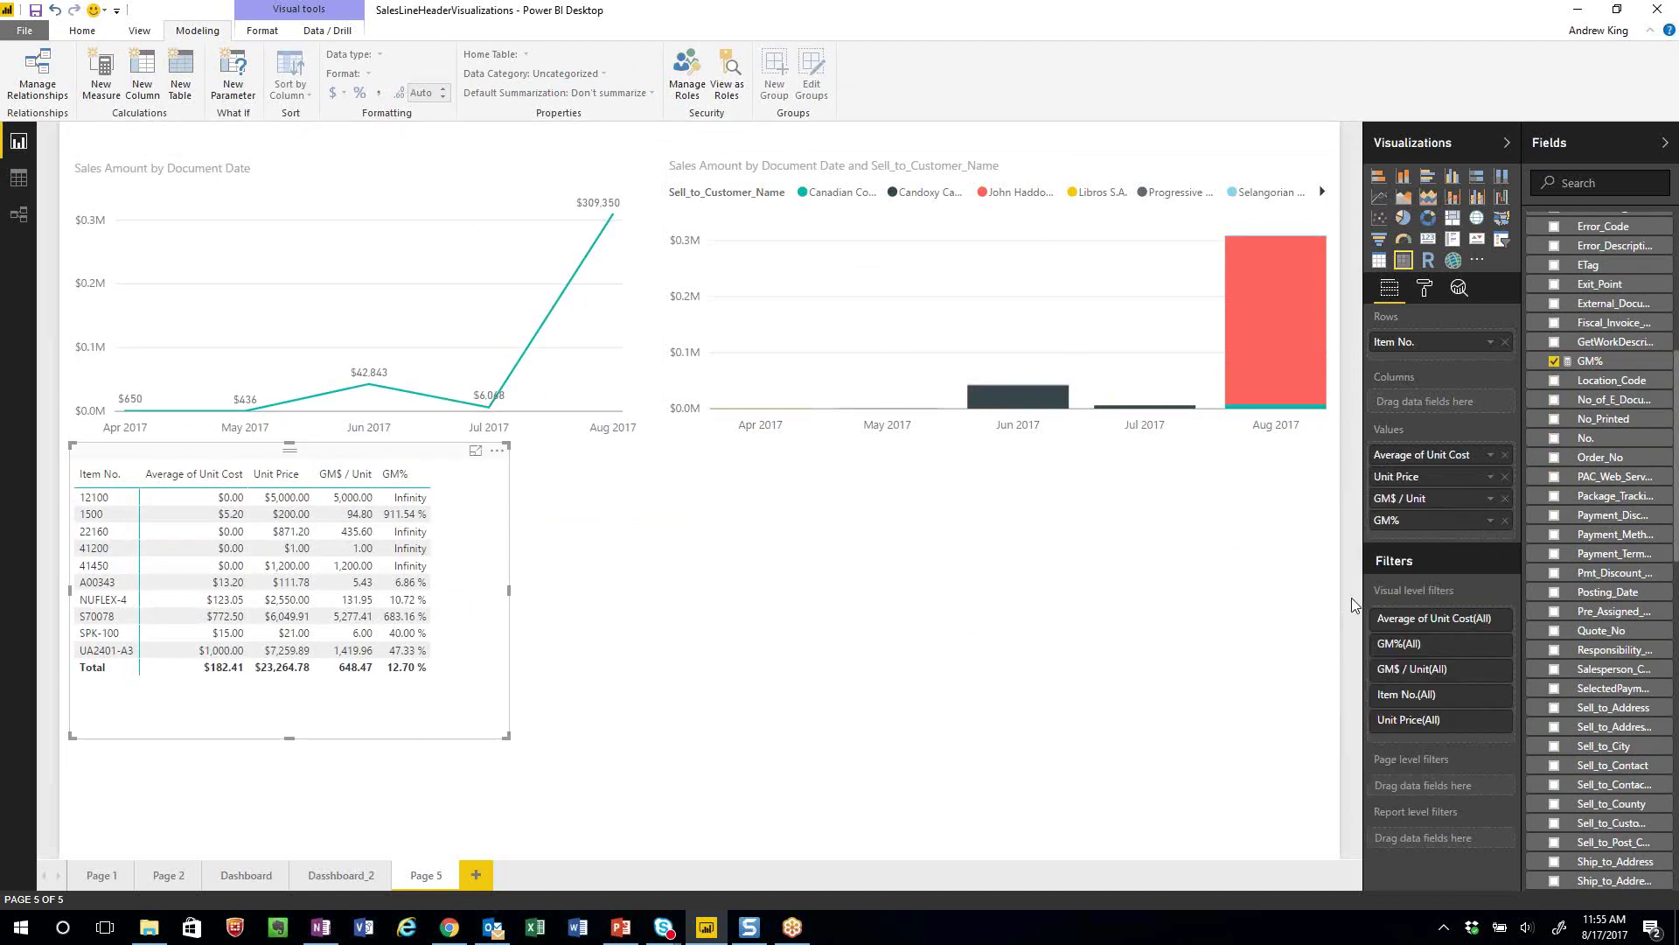
Widen the item matrix to about 1.3 times its width and deselect it
drag(509, 590, 650, 591)
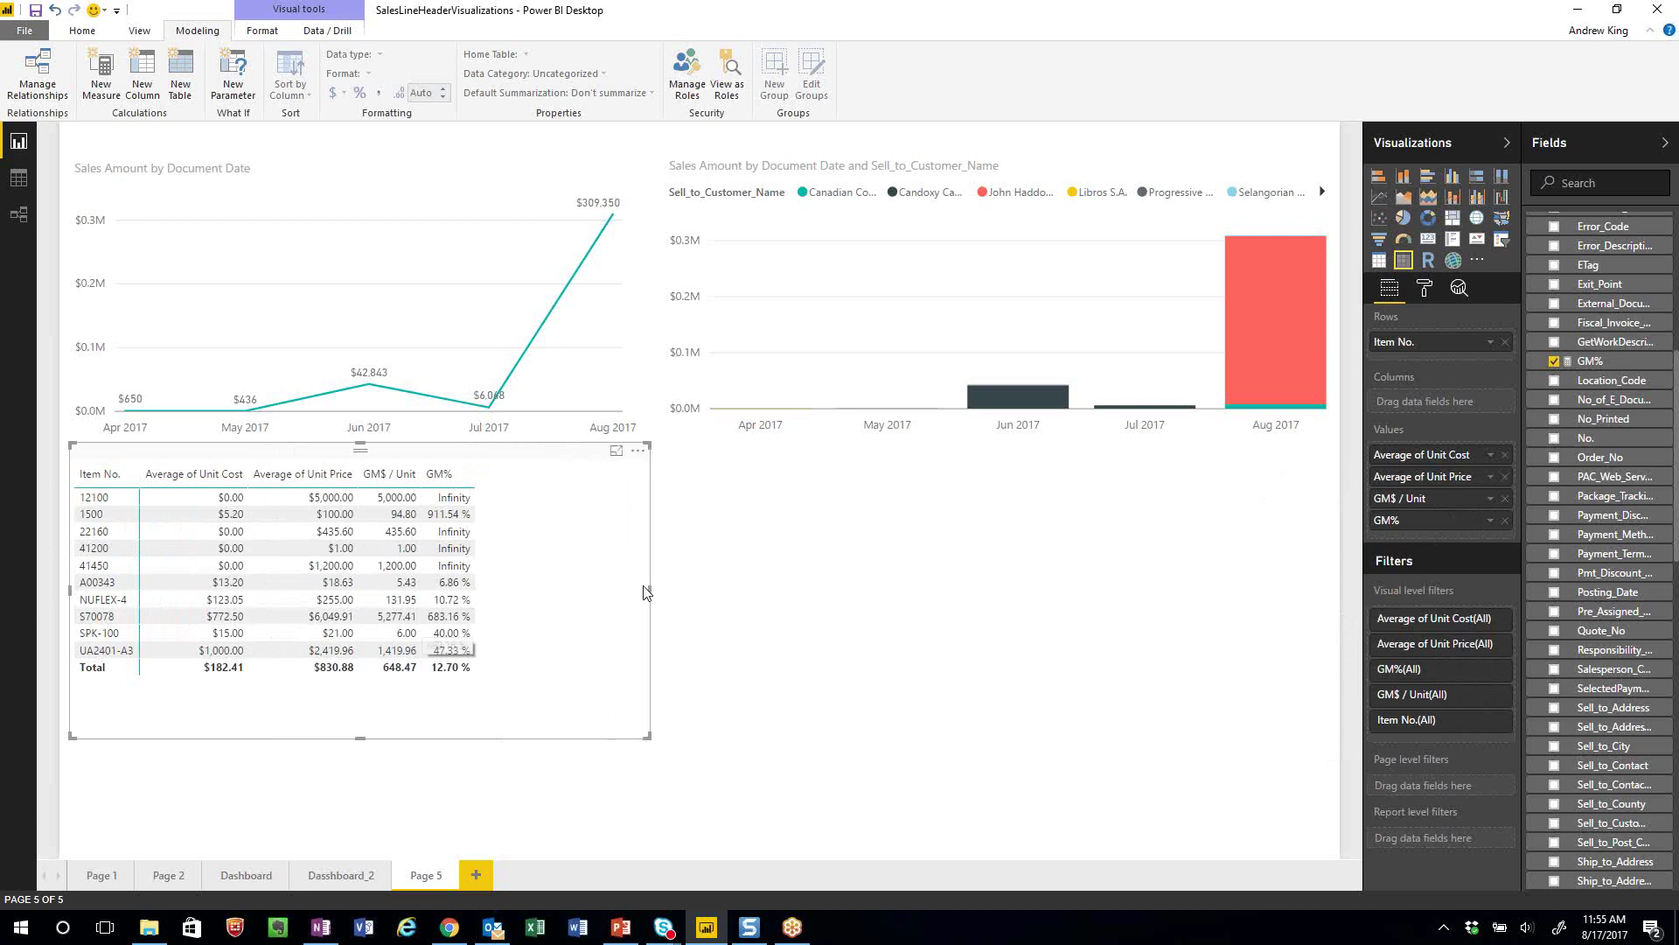
click(684, 591)
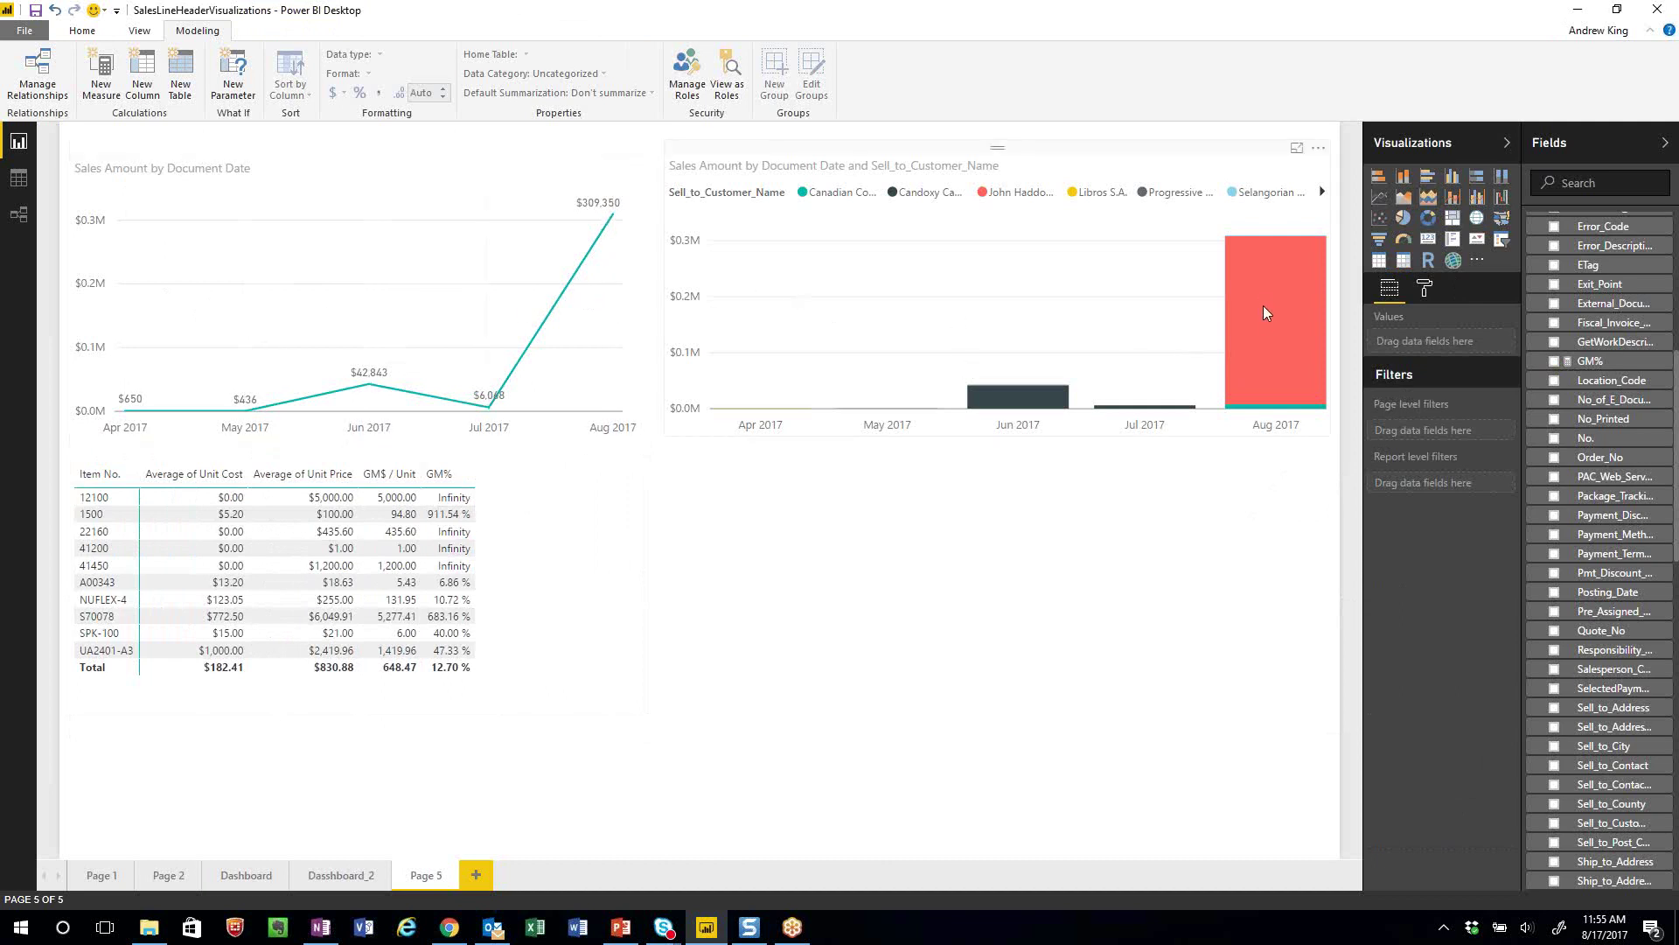
mouse_move(1263, 306)
Add a scatter chart to the page with Sales Amount on the X axis and GM$ / Unit on the Y axis
click(1379, 219)
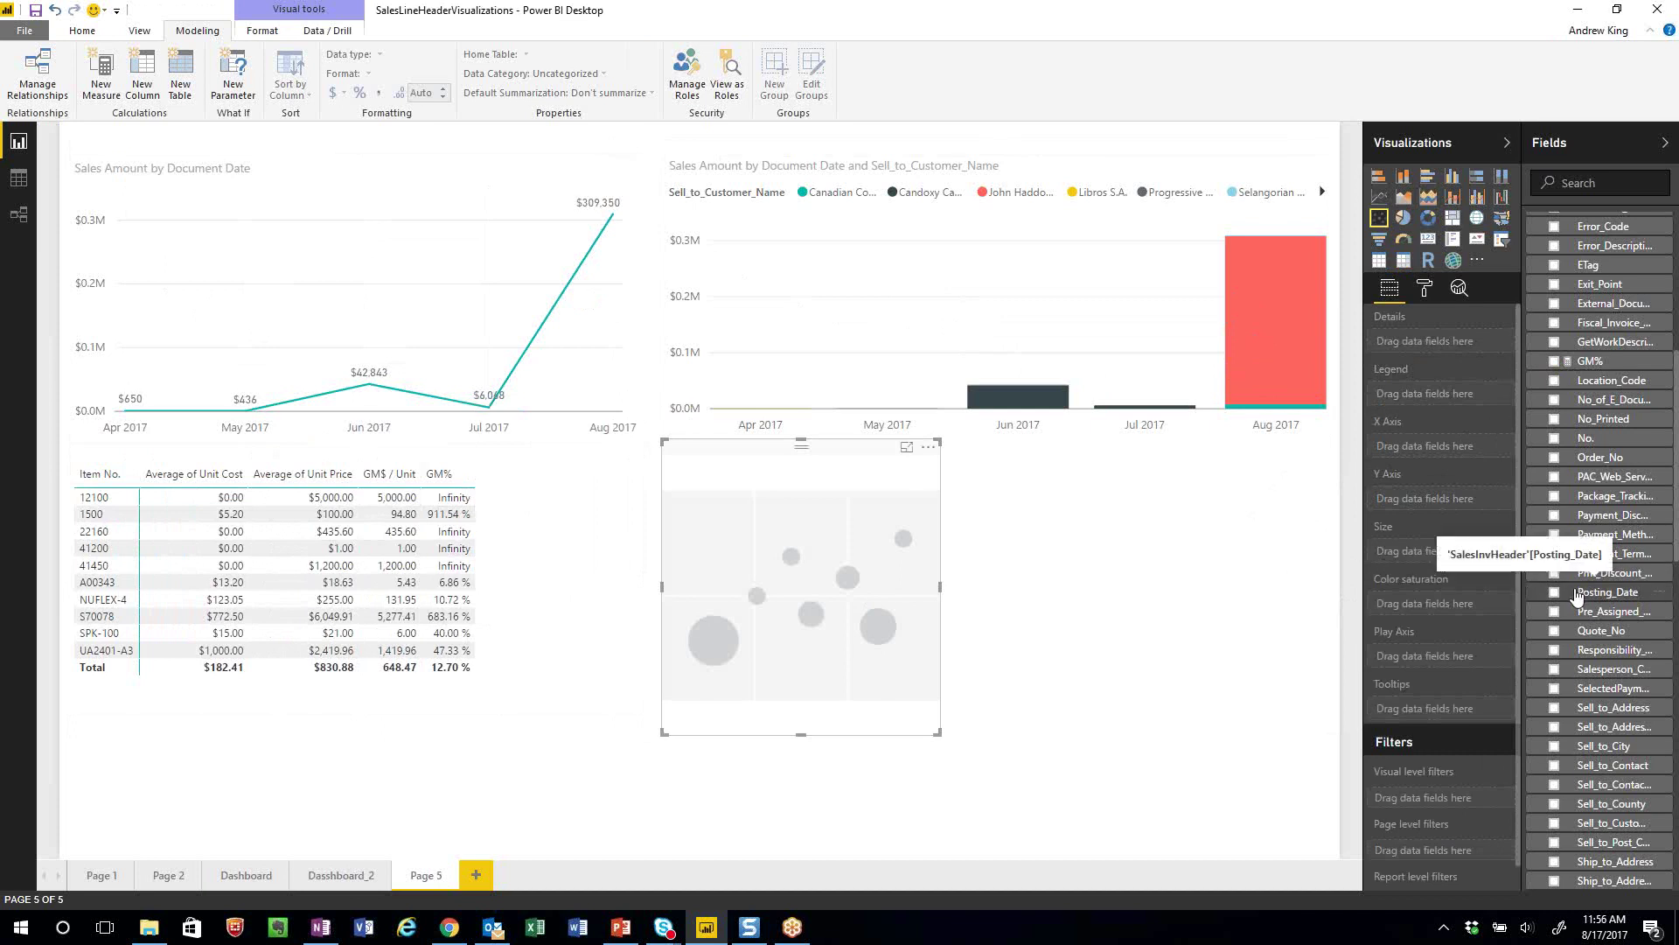
scroll(1588, 603, down, 10)
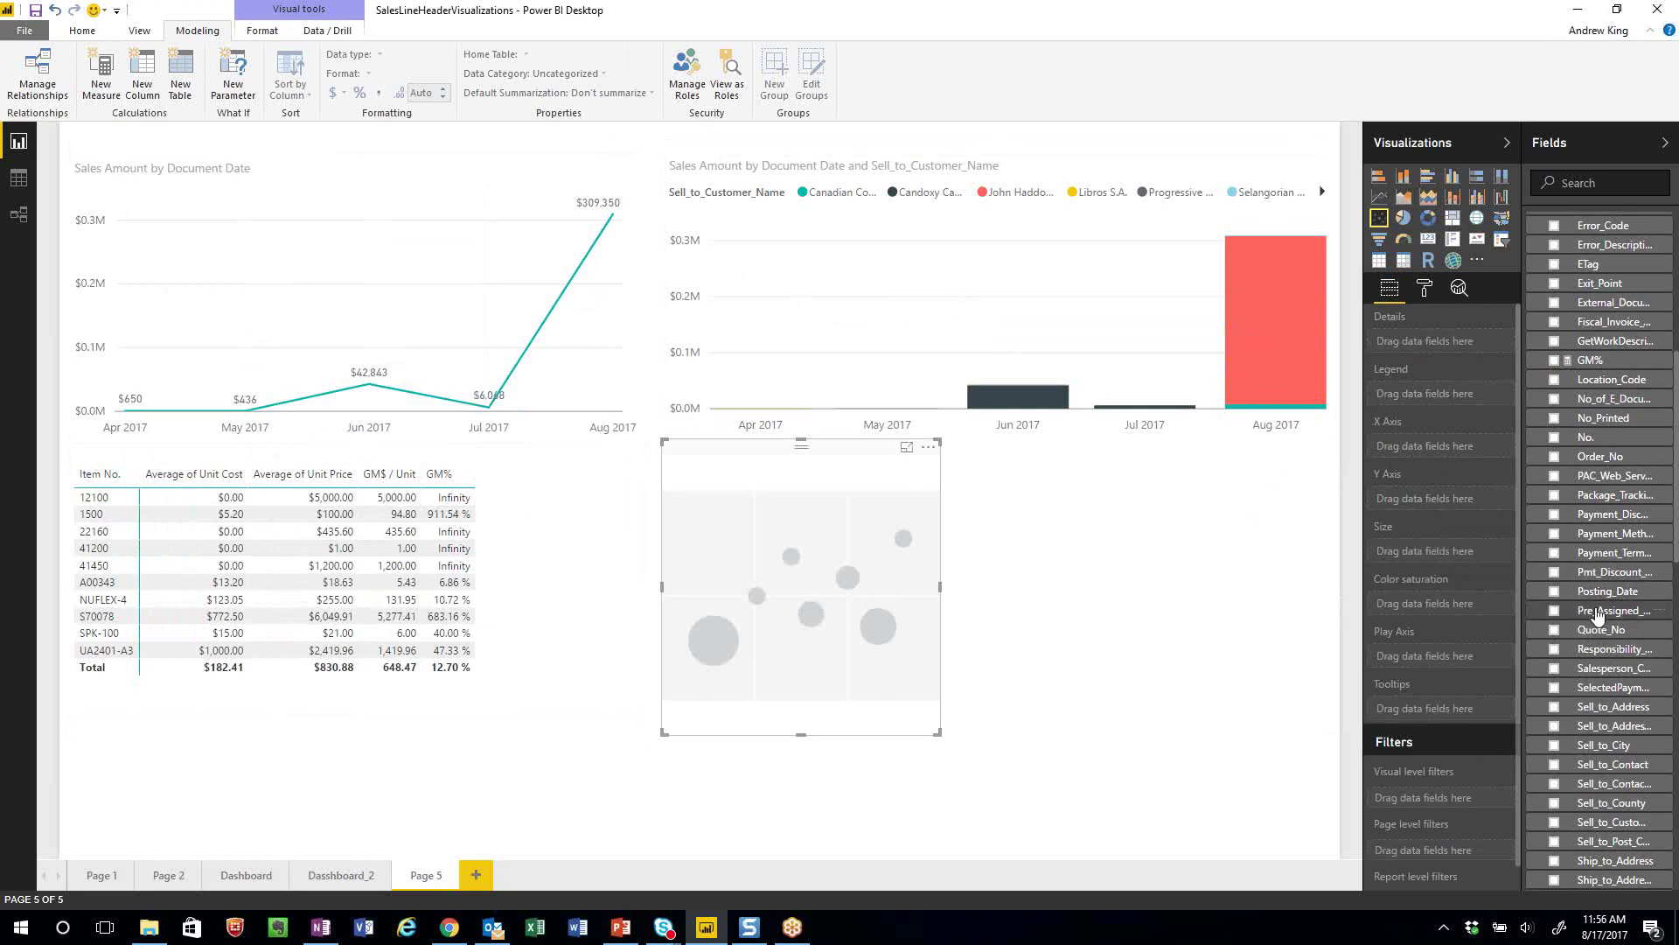
scroll(1596, 610, down, 5)
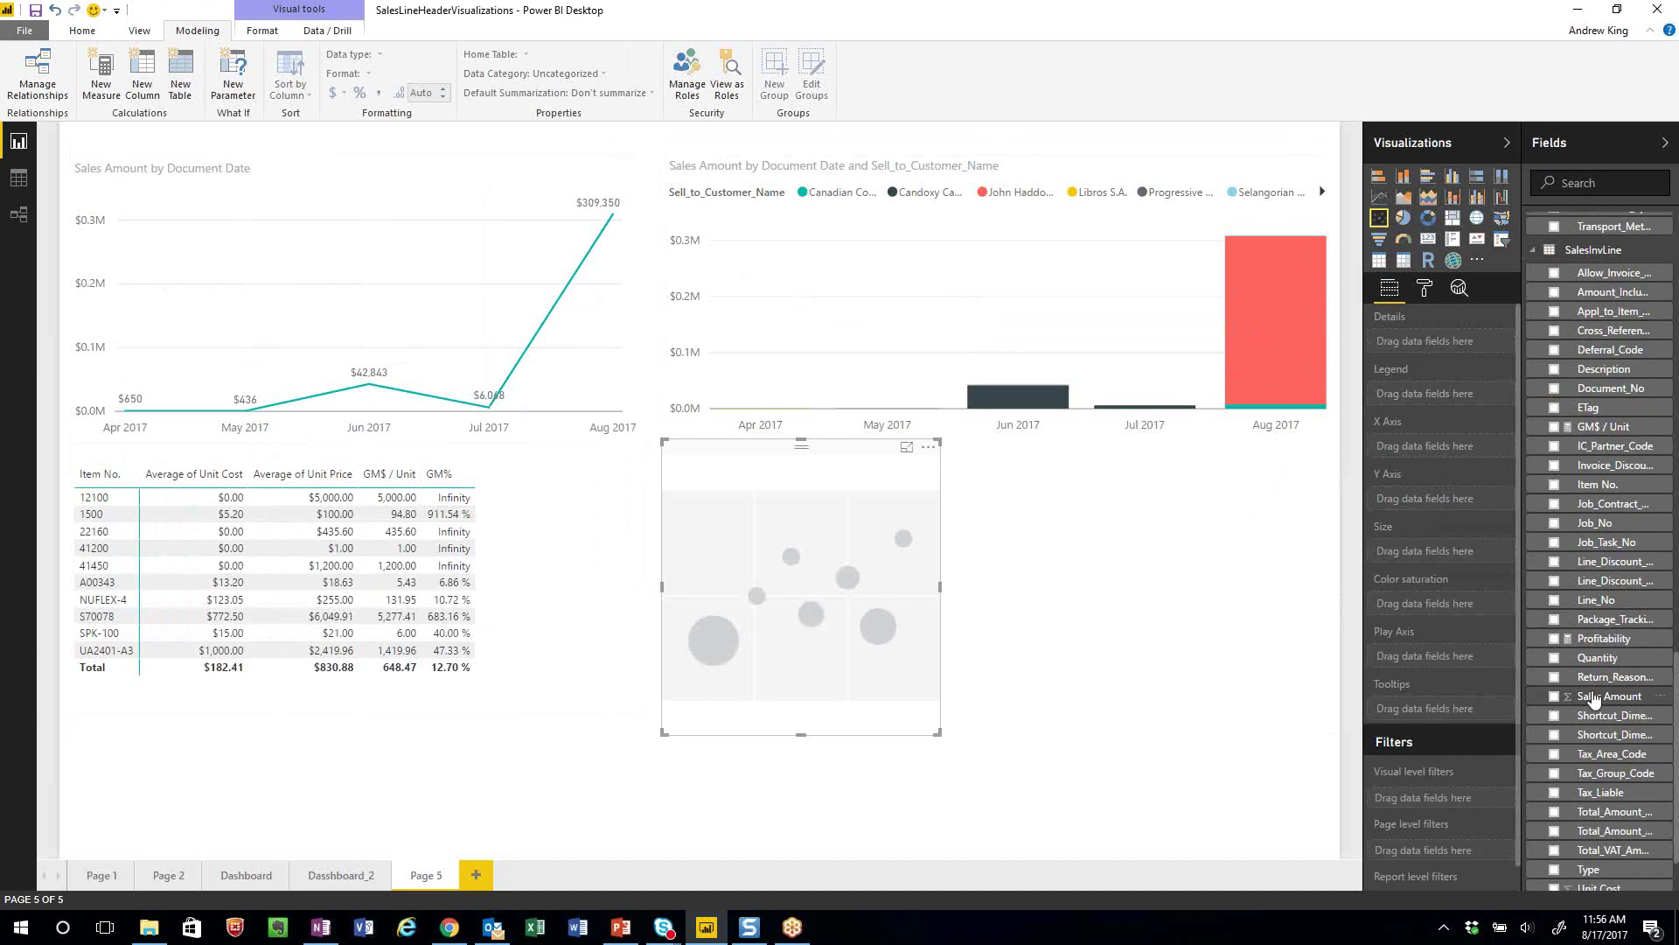
drag(1594, 697, 1424, 449)
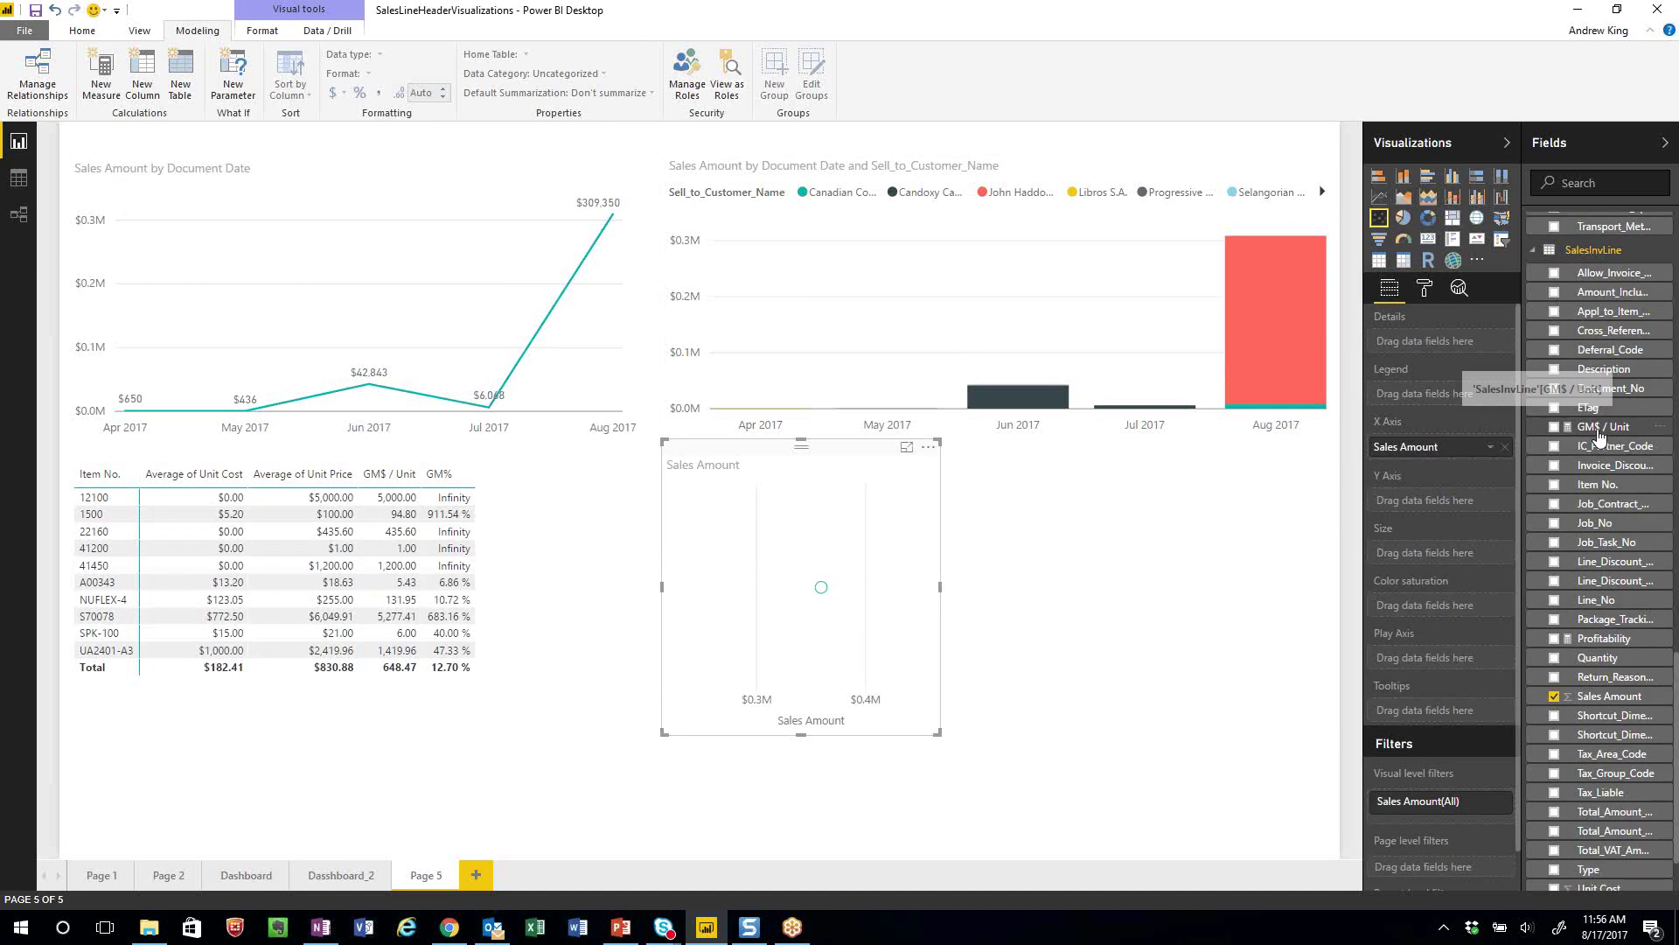
drag(1597, 434, 1437, 504)
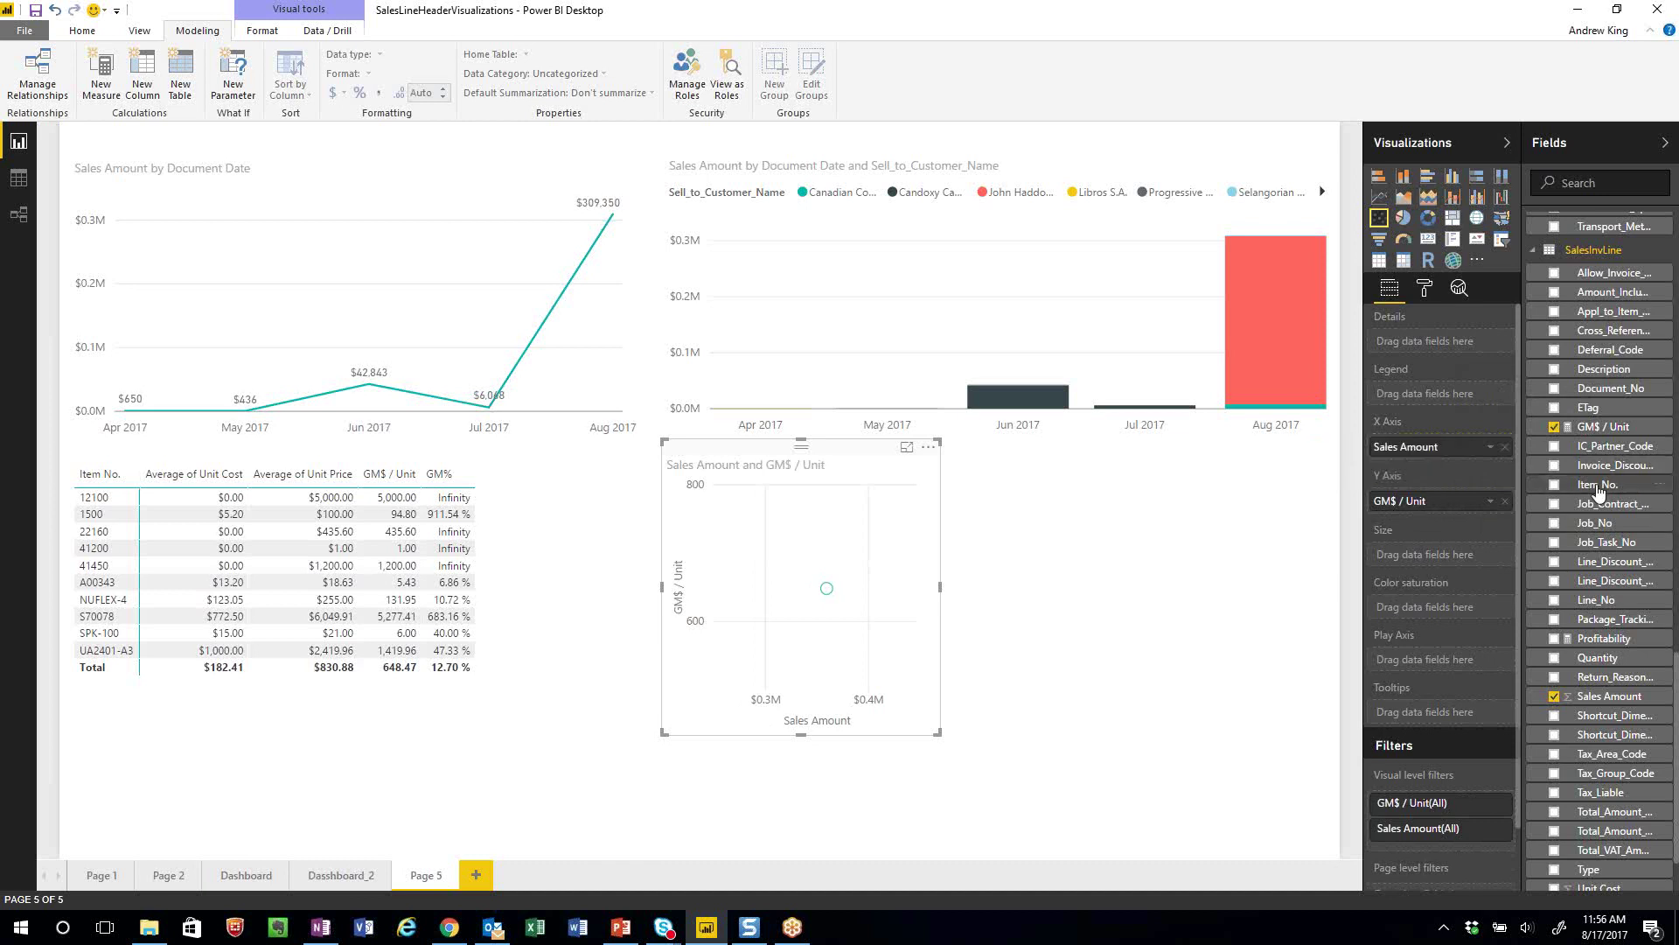
Use Item No. as the scatter chart's legend and GM% from SalesInvHeader as its bubble size
drag(1598, 488, 1451, 399)
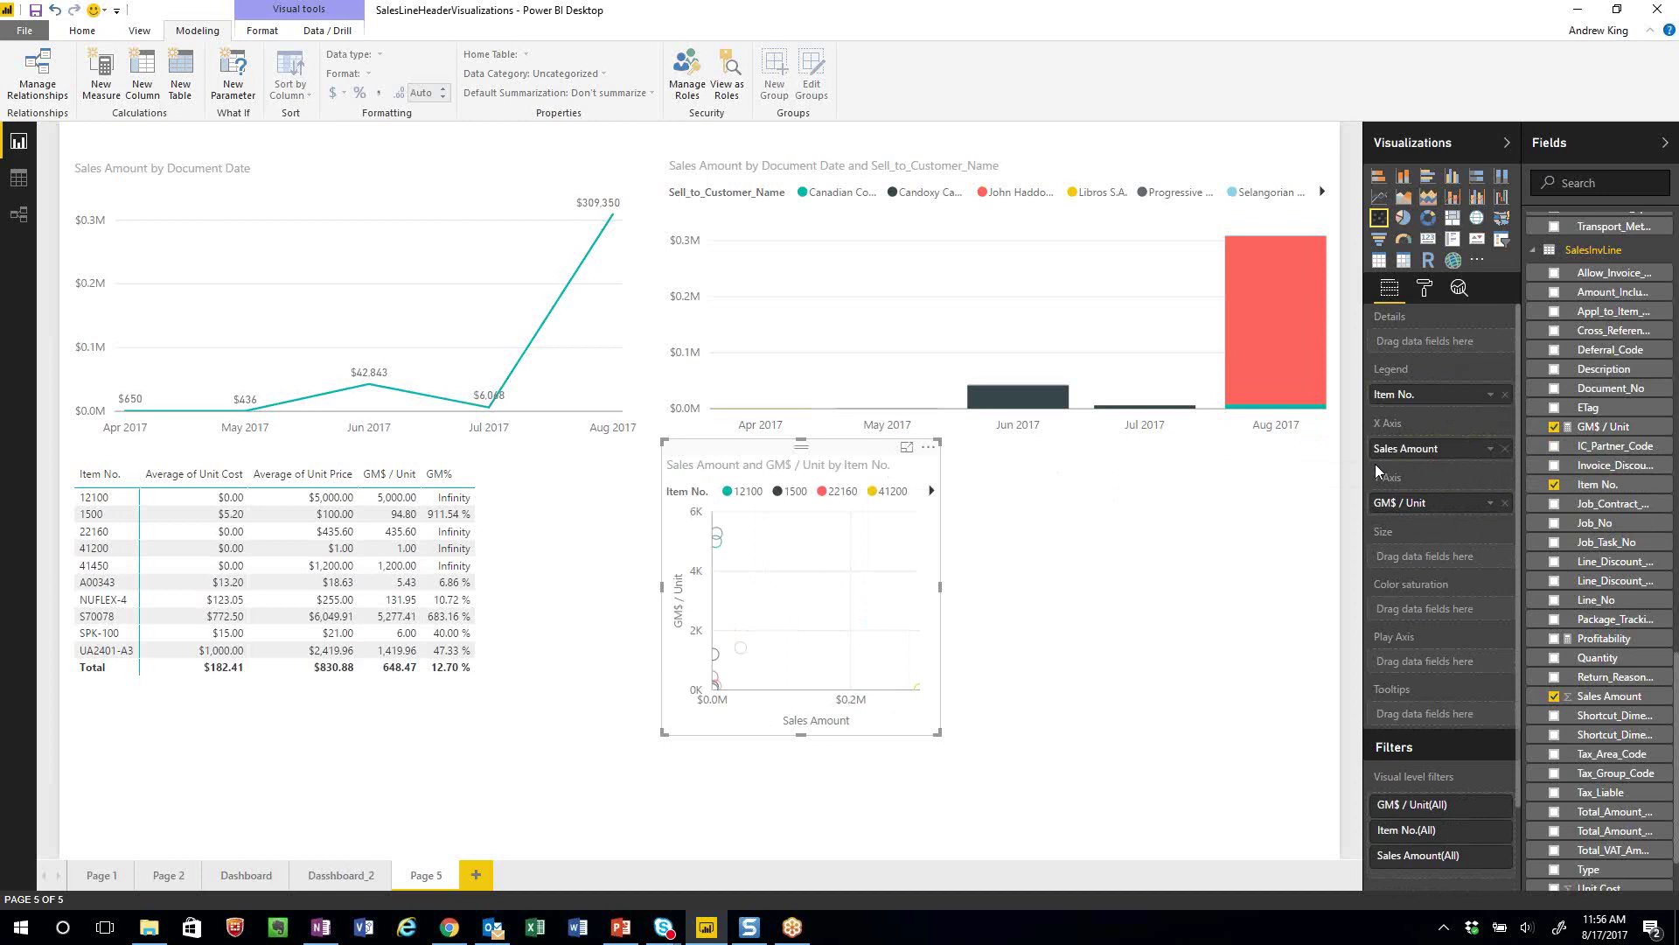
scroll(1653, 477, up, 6)
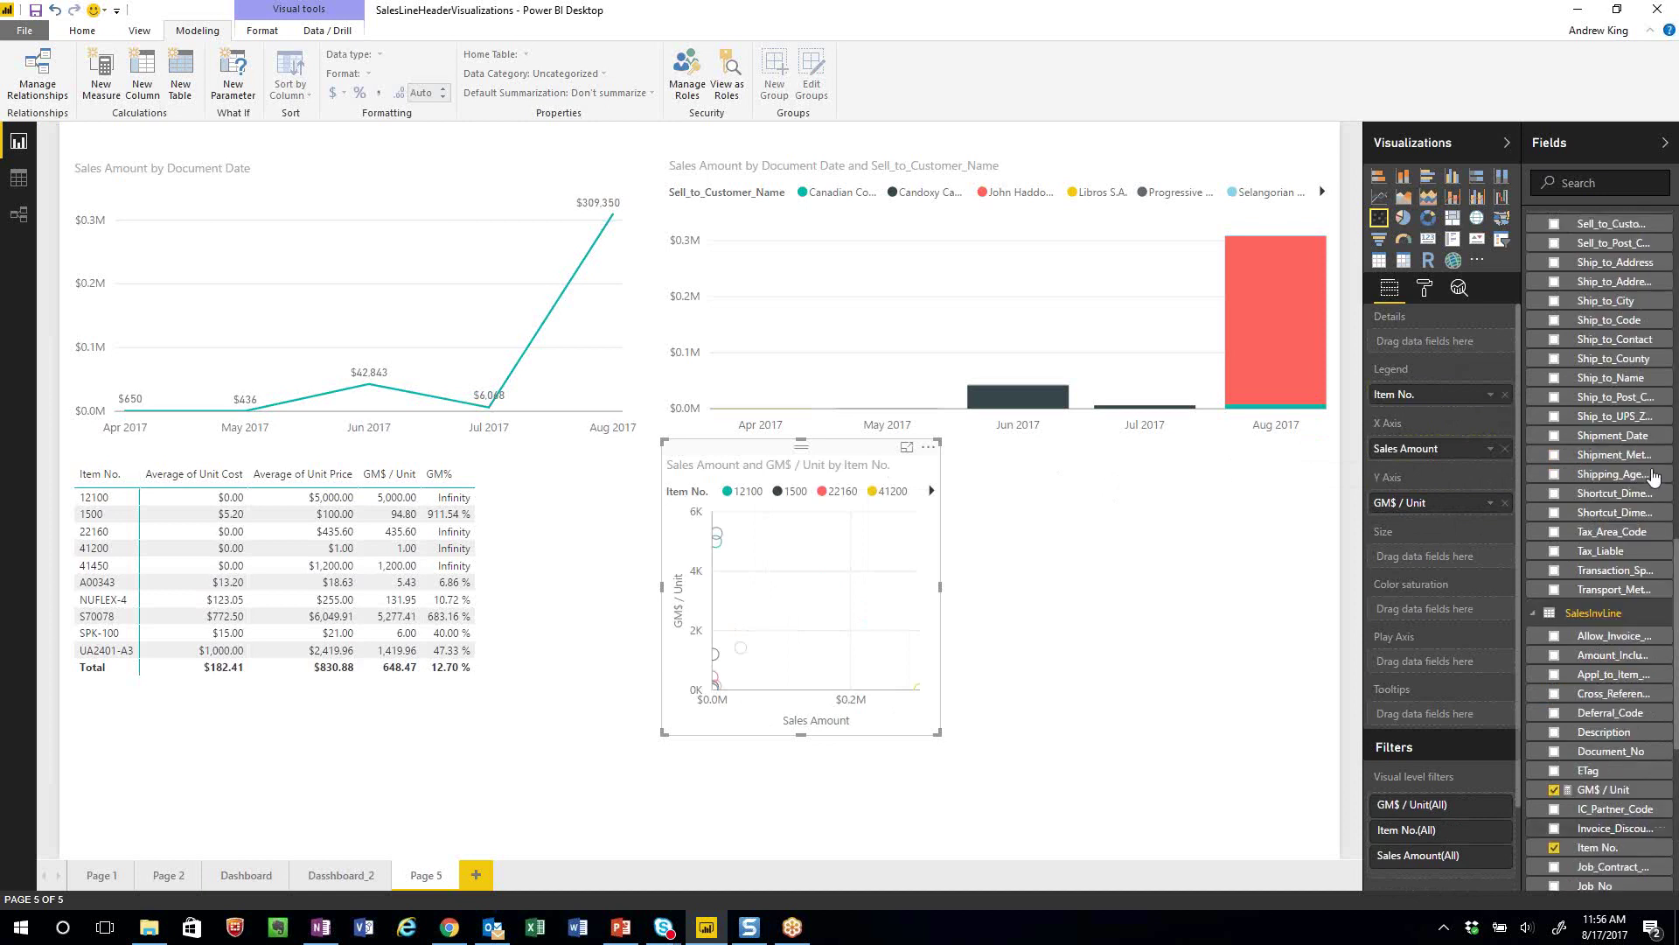
scroll(1653, 477, up, 5)
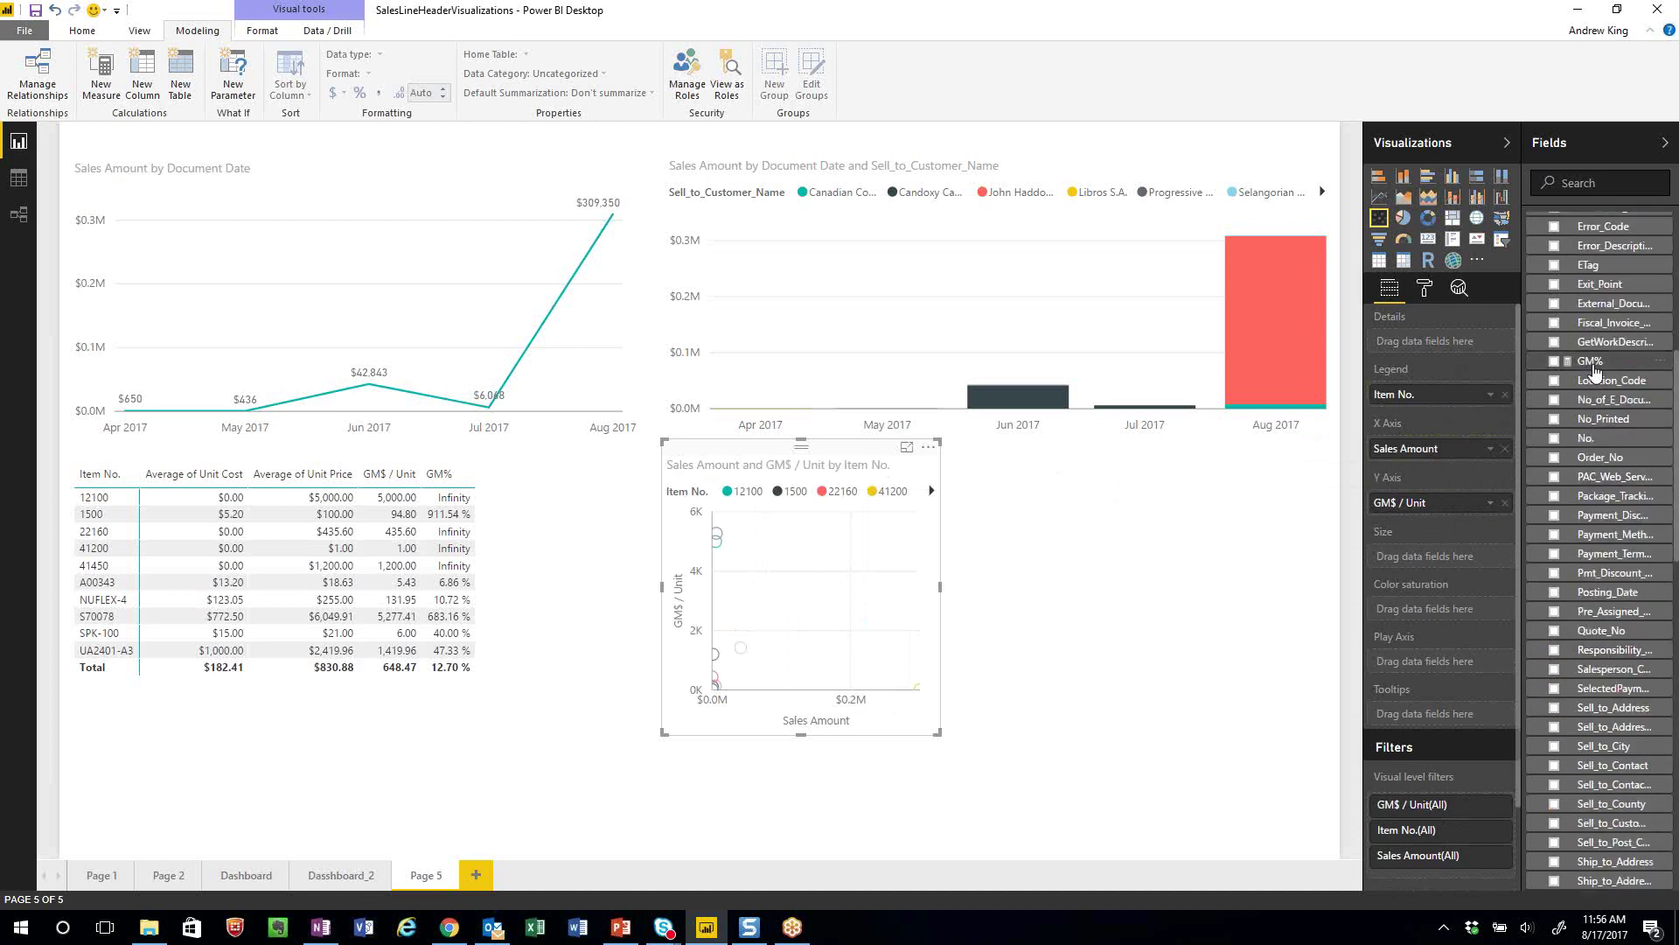
drag(1585, 362, 1438, 564)
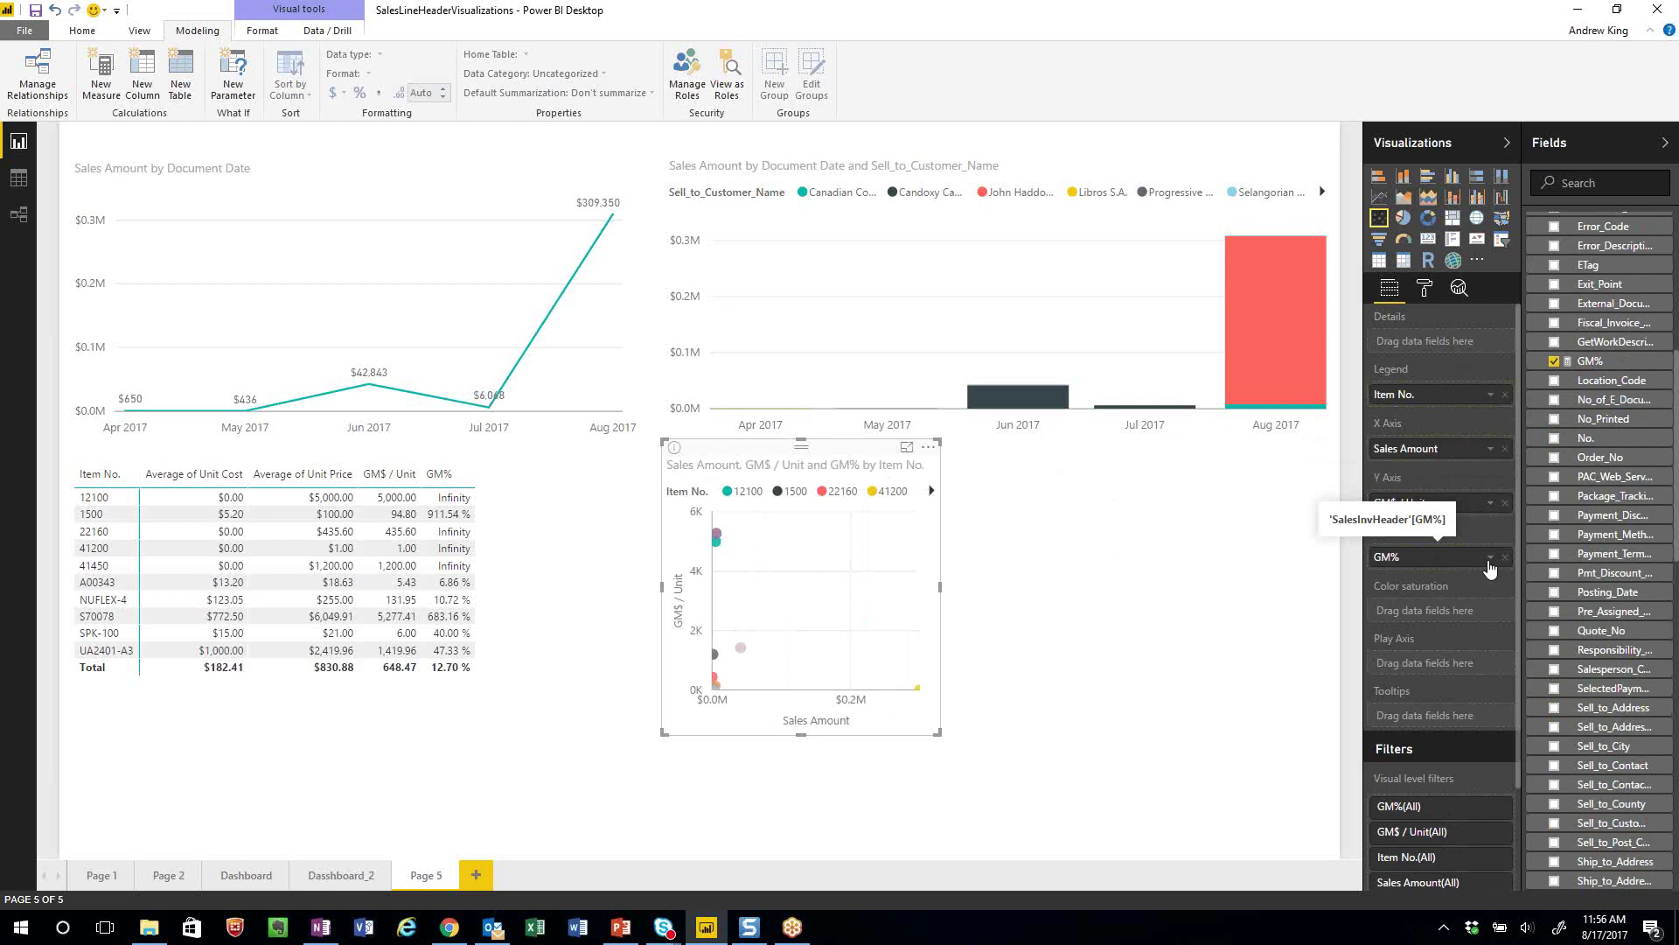
Filter the scatter chart to items whose GM% is not Infinity and apply the filter
scroll(1490, 567, down, 3)
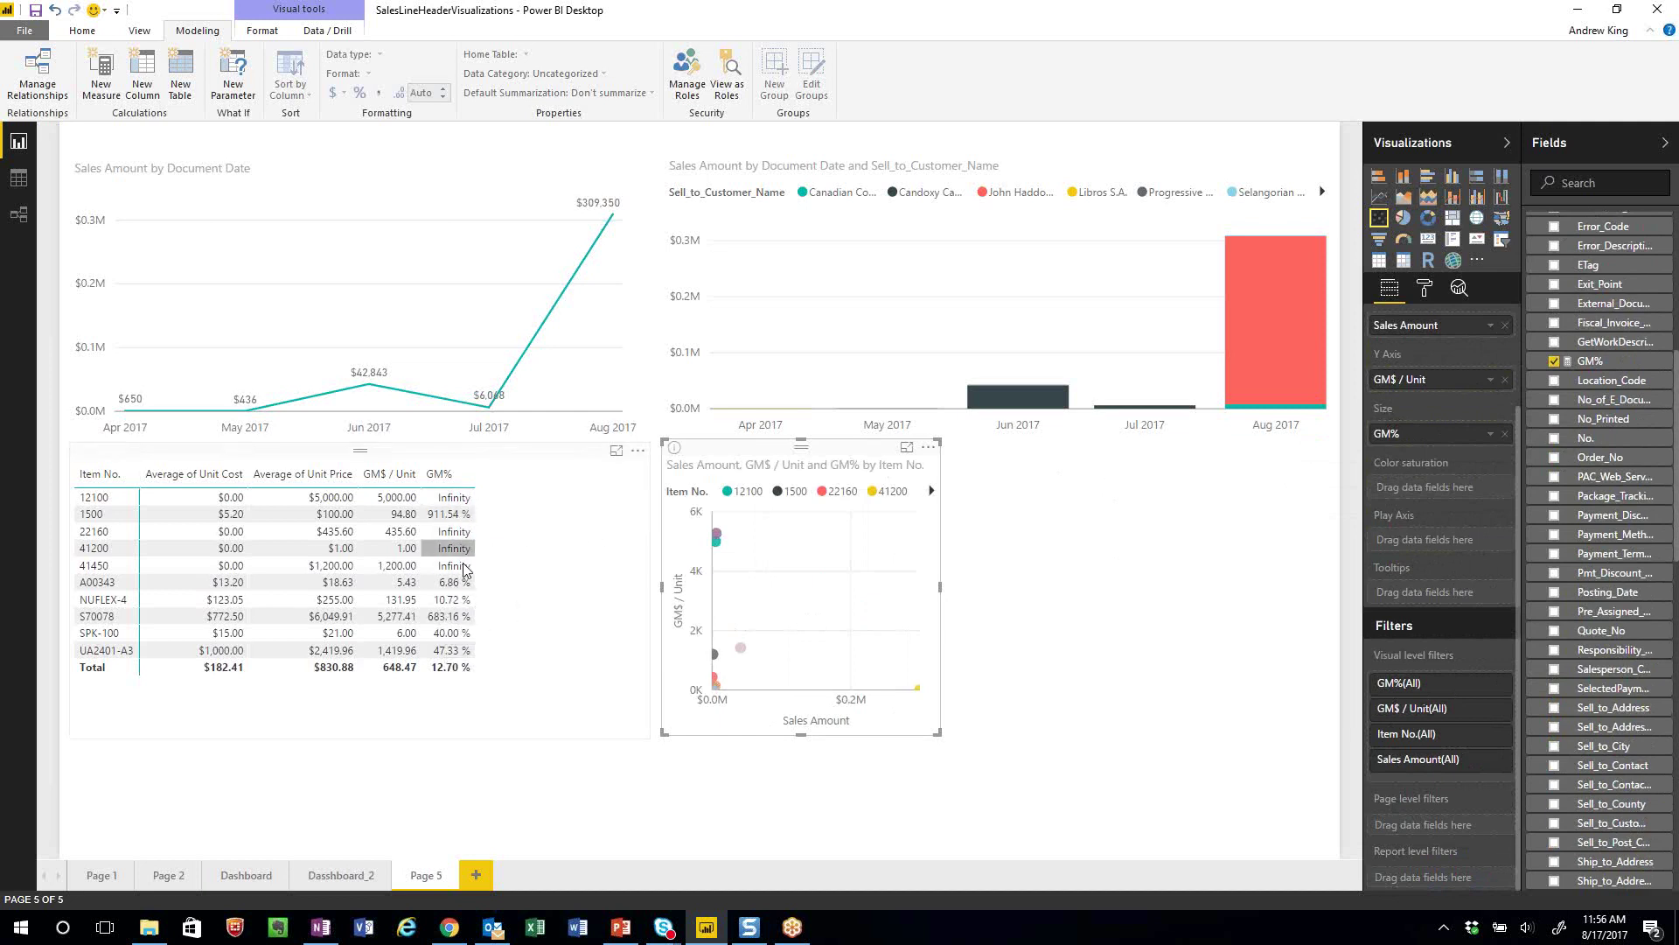
click(1491, 690)
click(1445, 754)
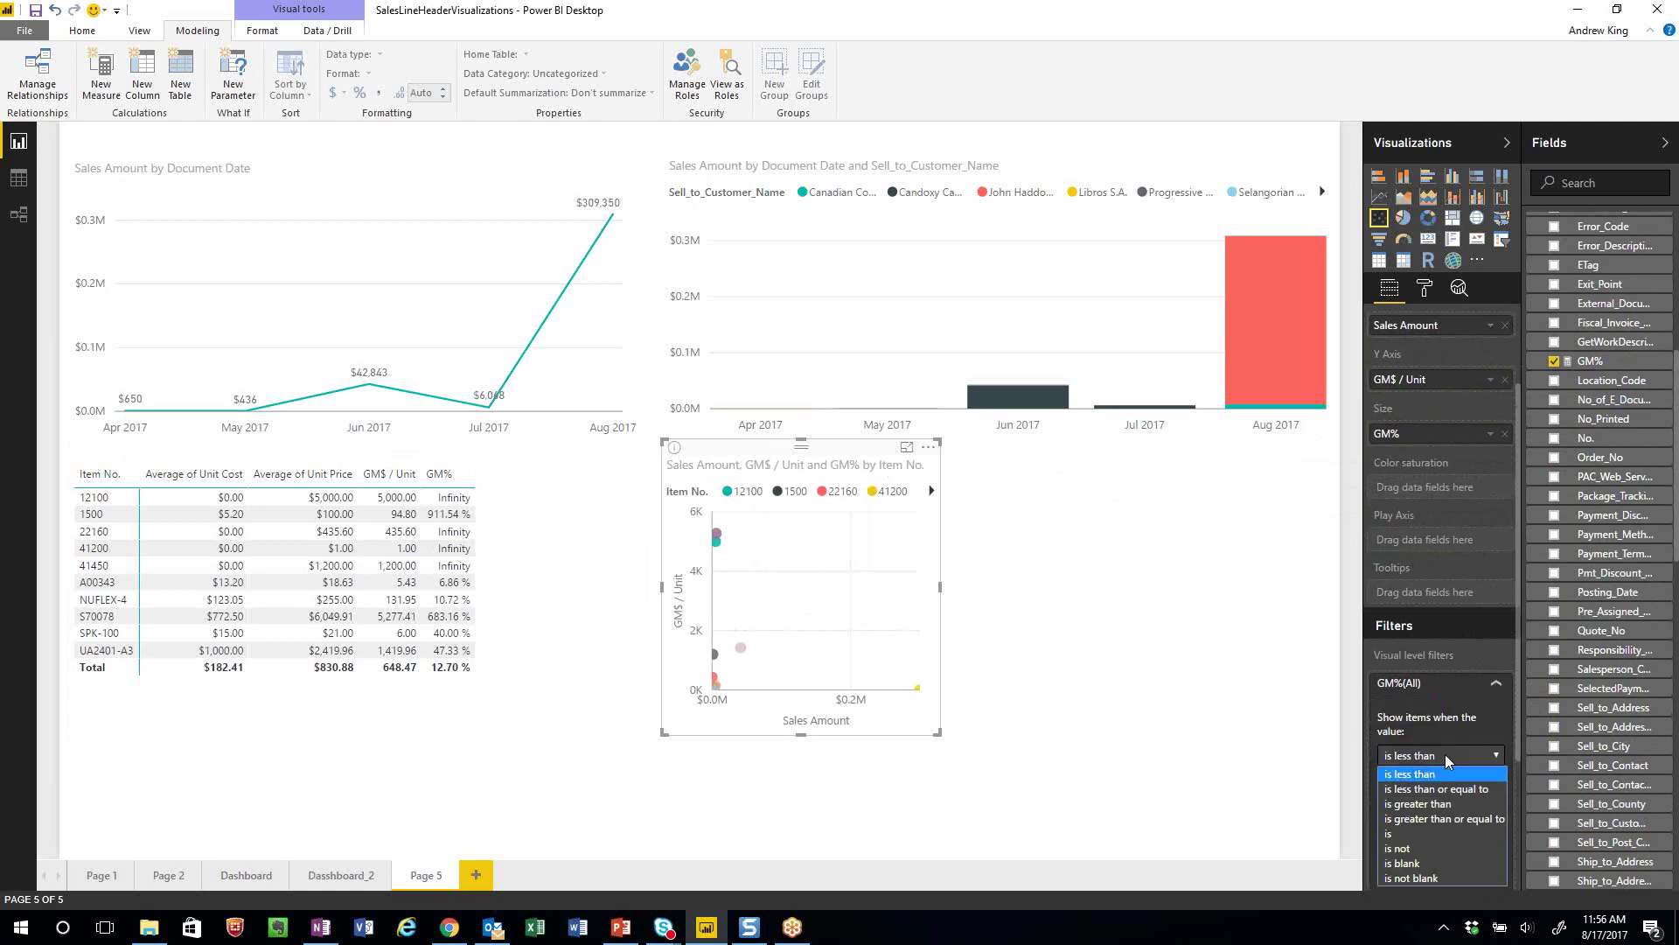
click(1411, 848)
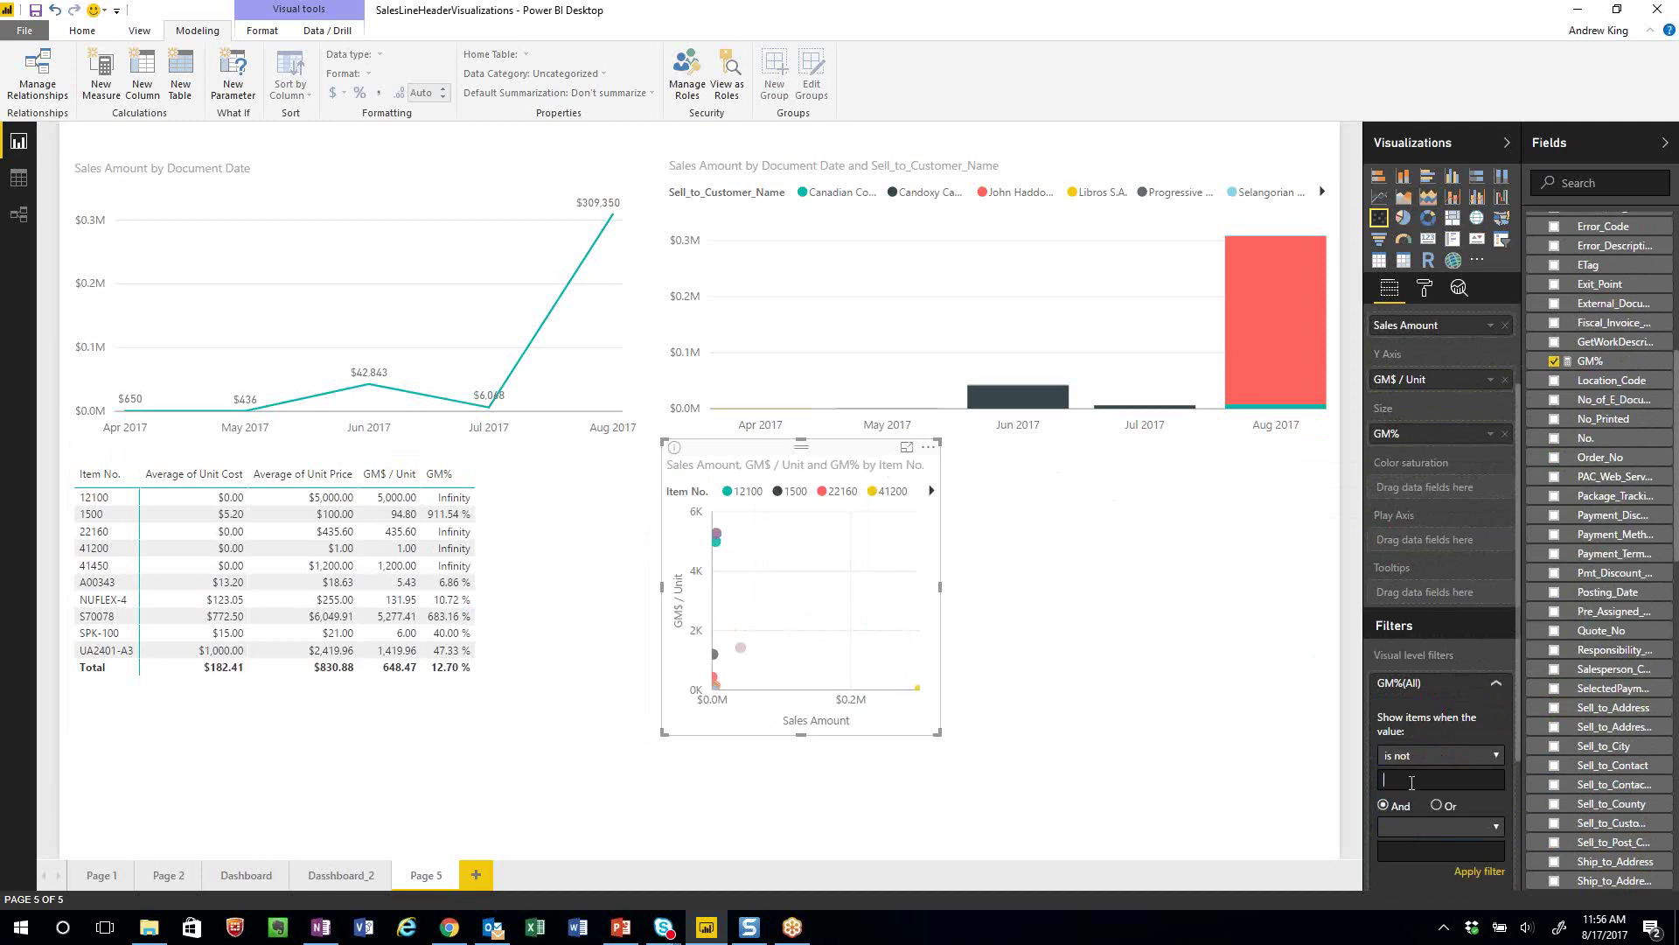
text(Infinity)
click(1456, 872)
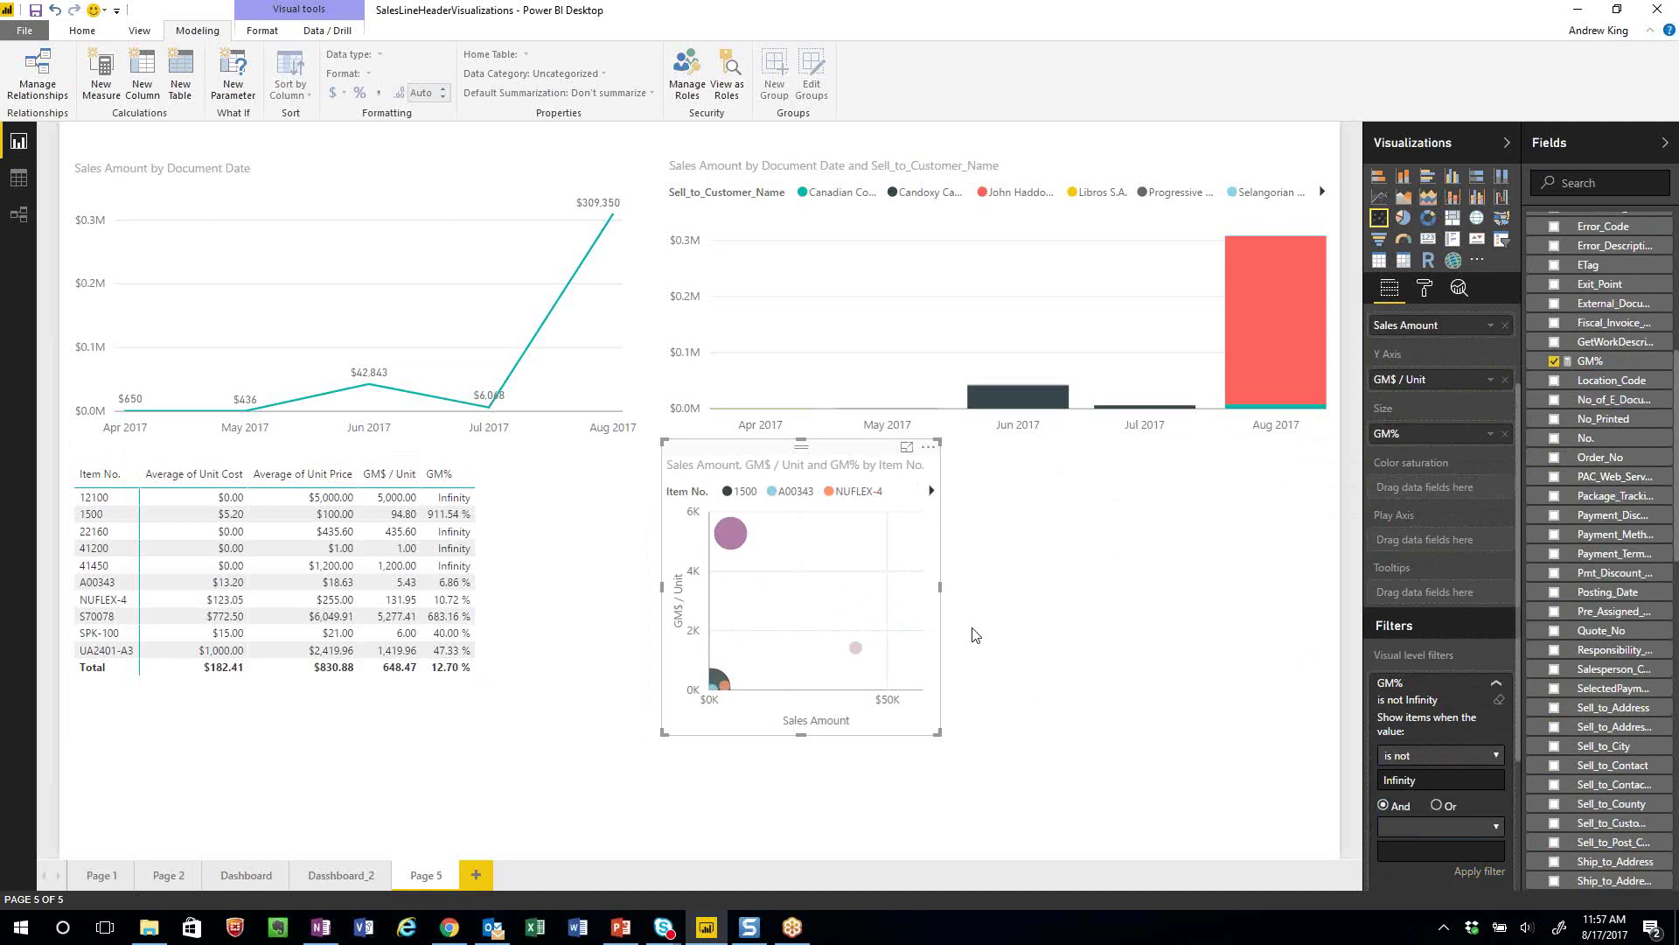
Widen the scatter chart to about 2.3 times its width and deselect it
drag(941, 588, 1316, 587)
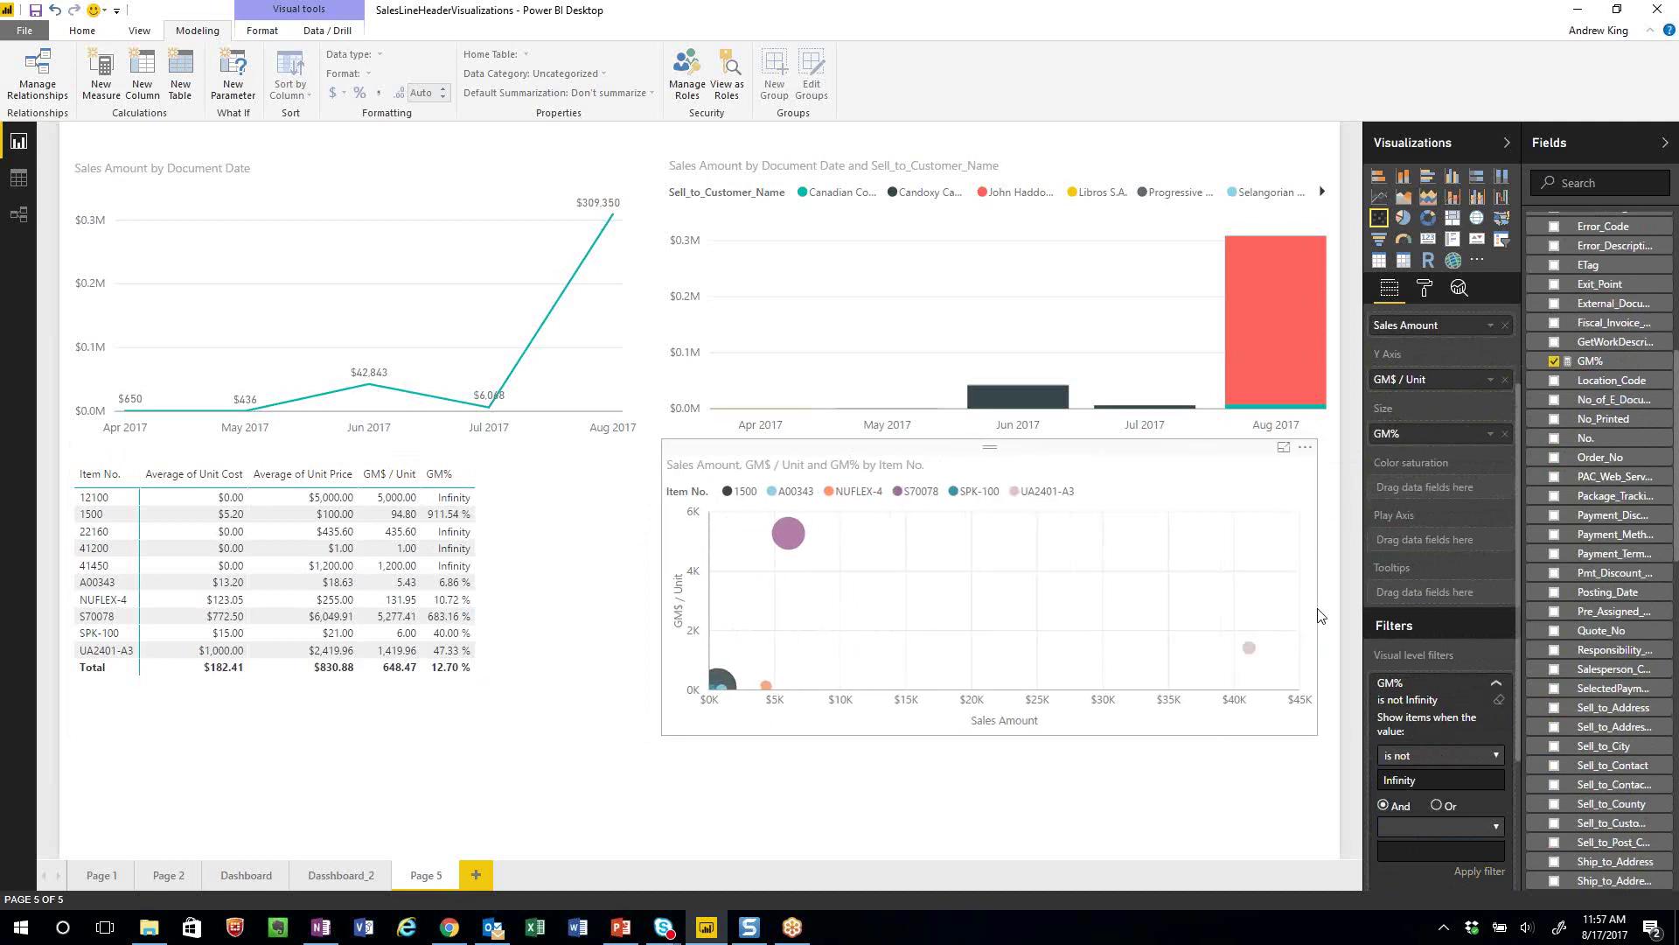
click(976, 795)
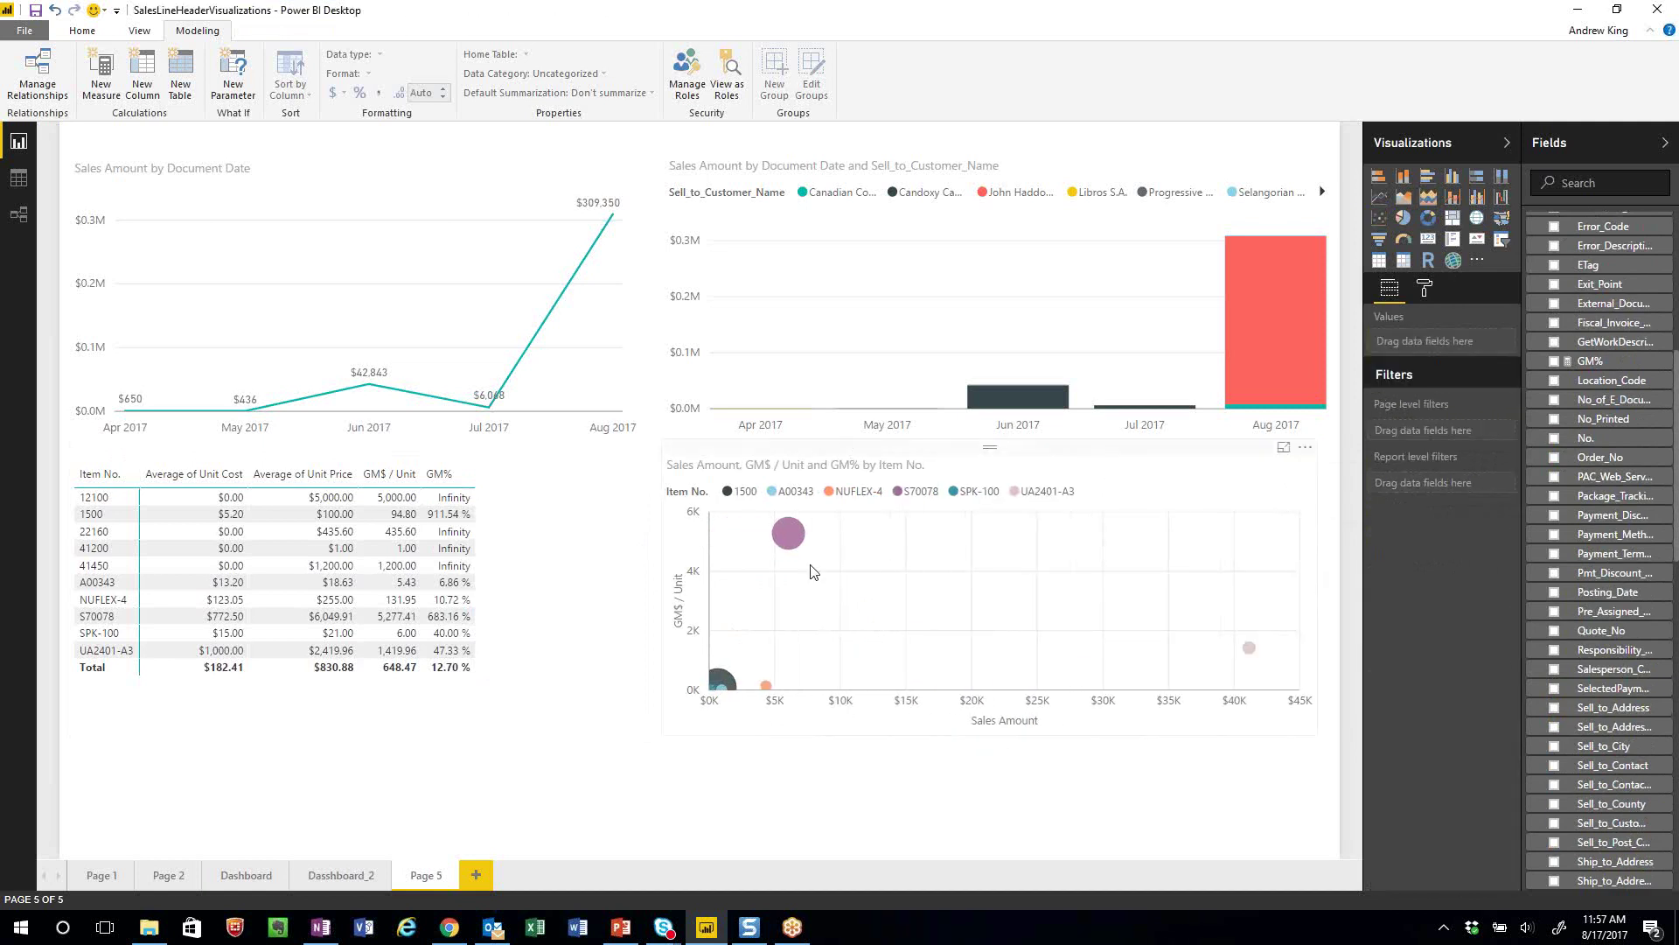
mouse_move(793, 547)
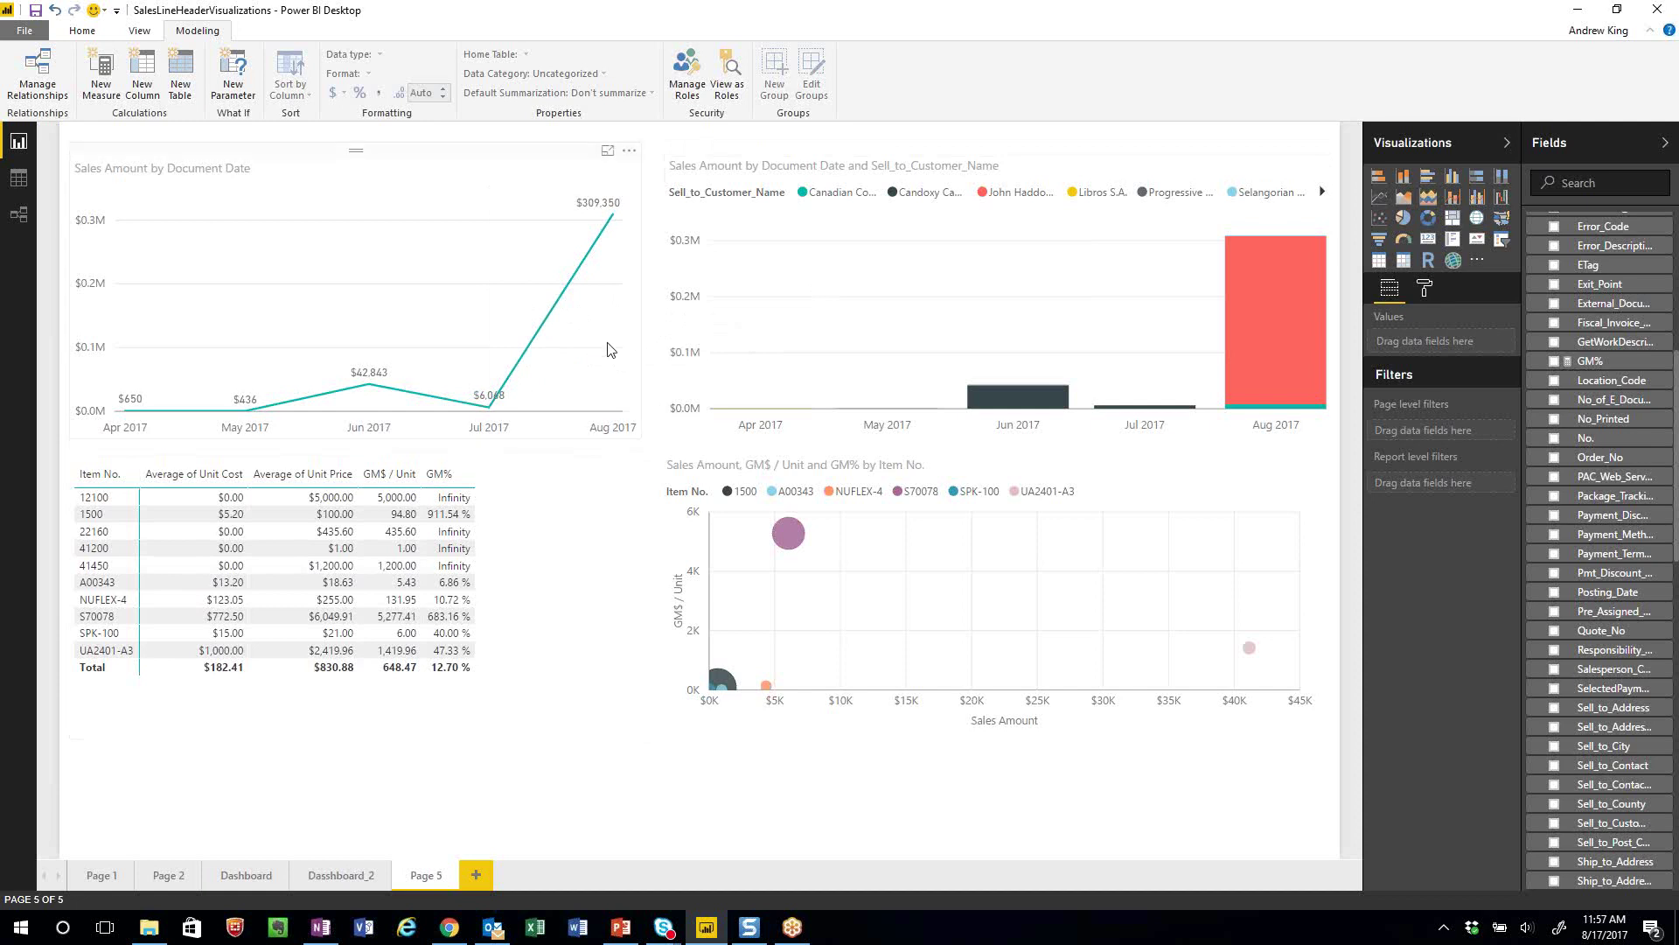
mouse_move(584, 337)
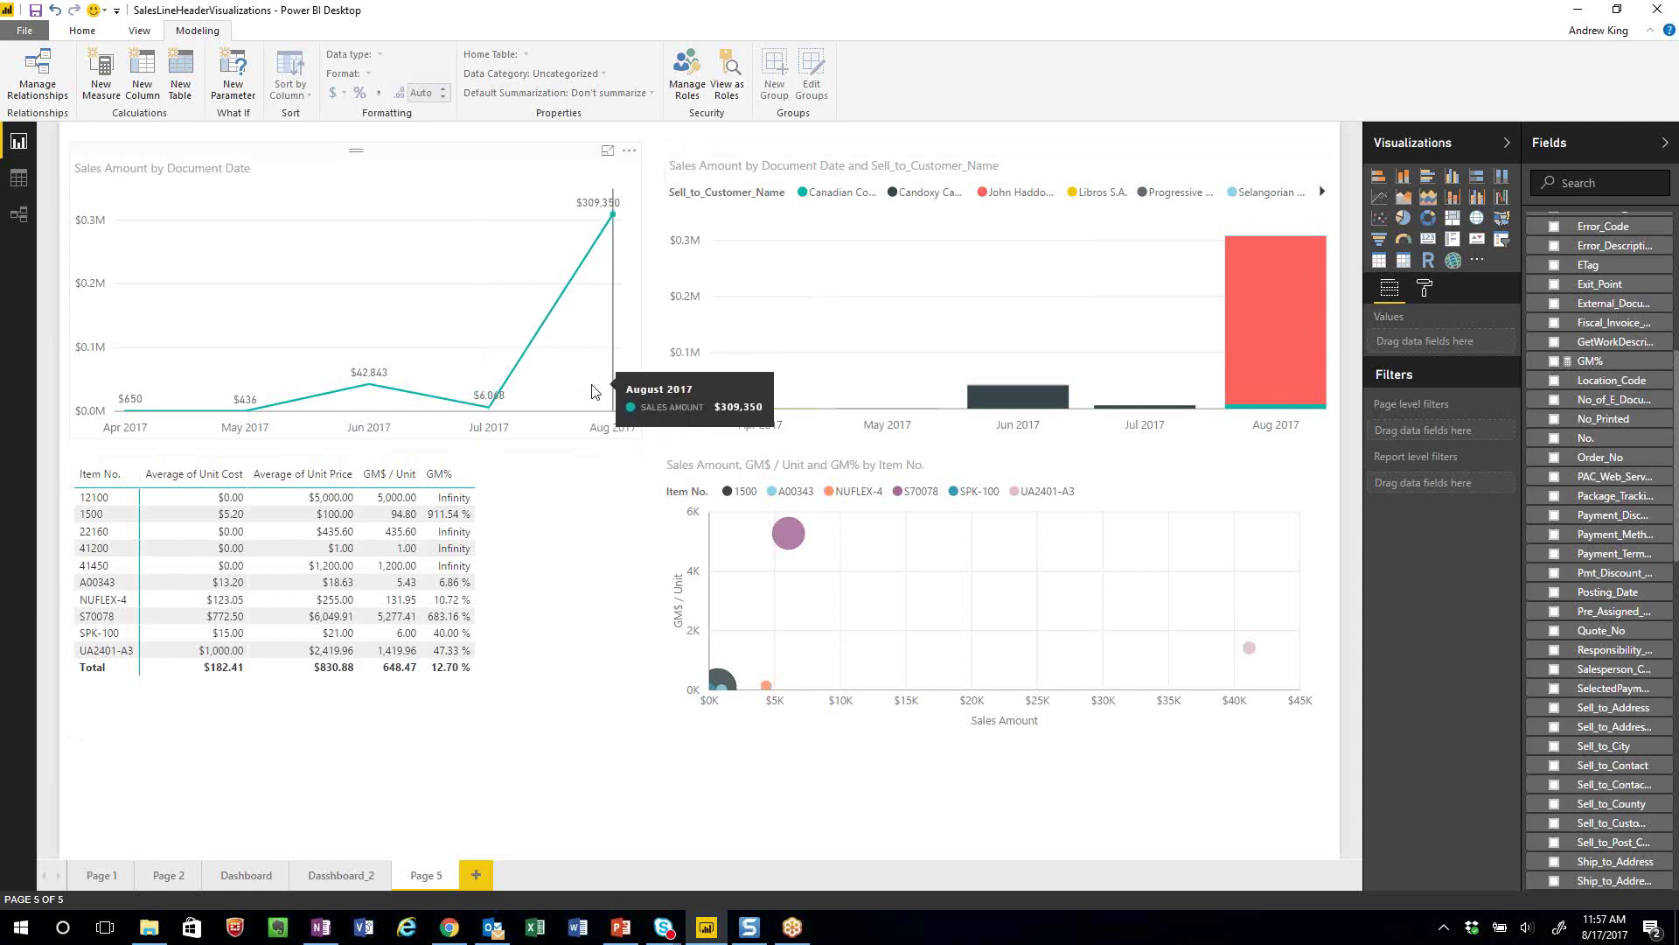
Publish the report to My workspace in Power BI, replacing the existing SalesLineHeaderVisualizations dataset
click(82, 31)
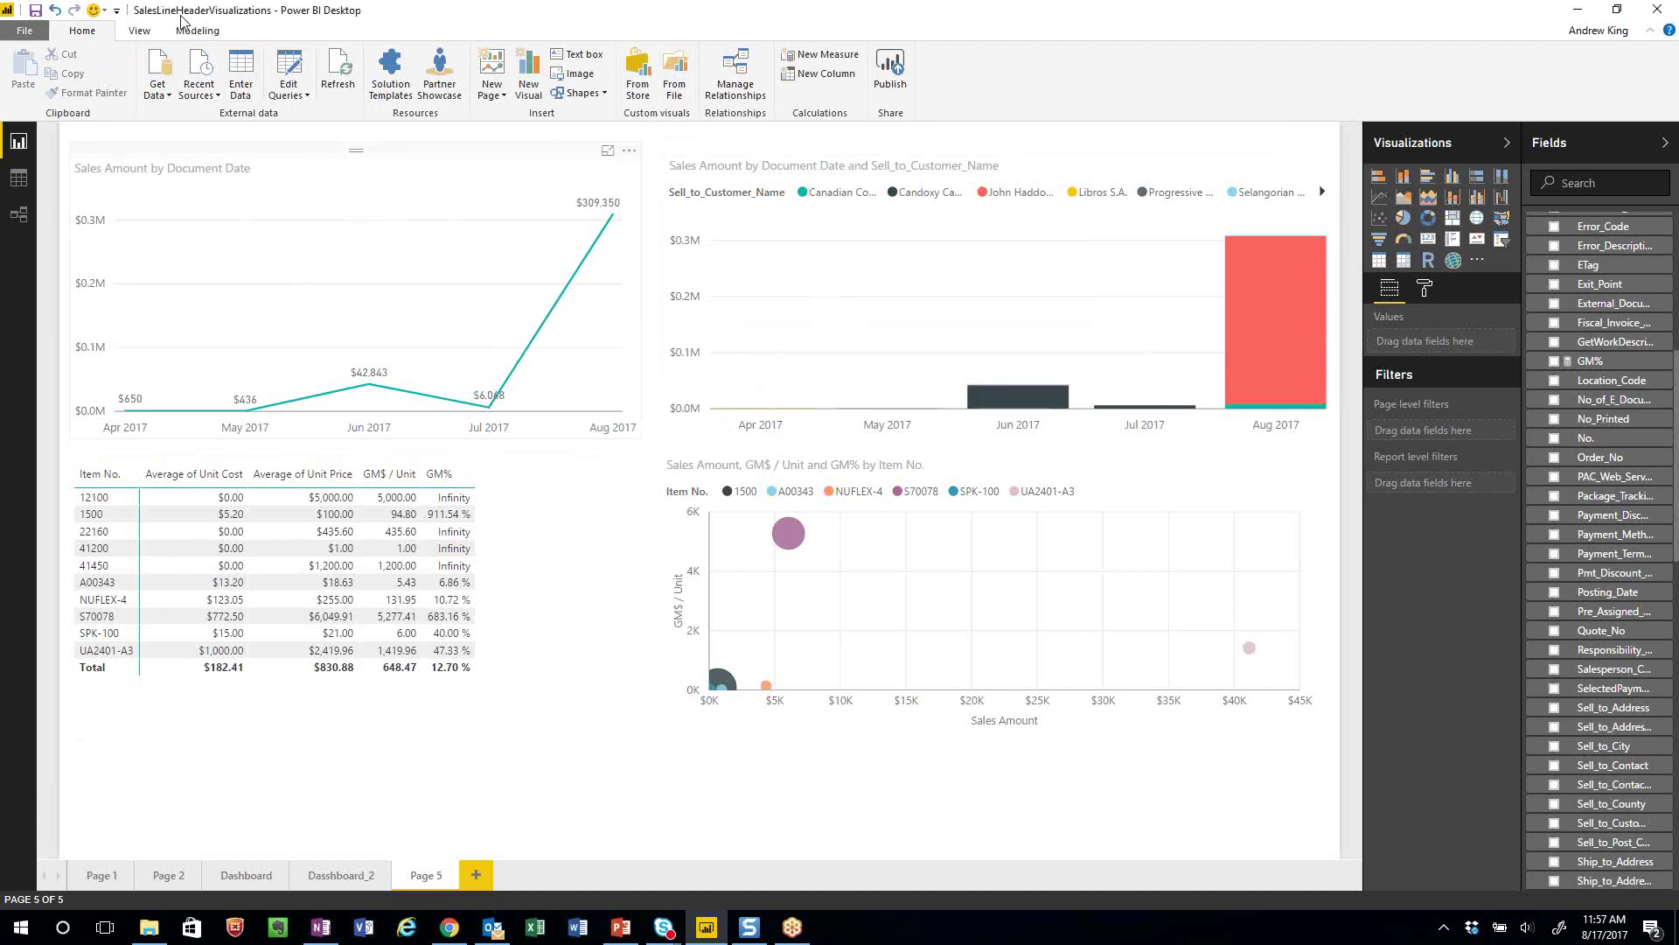
click(889, 70)
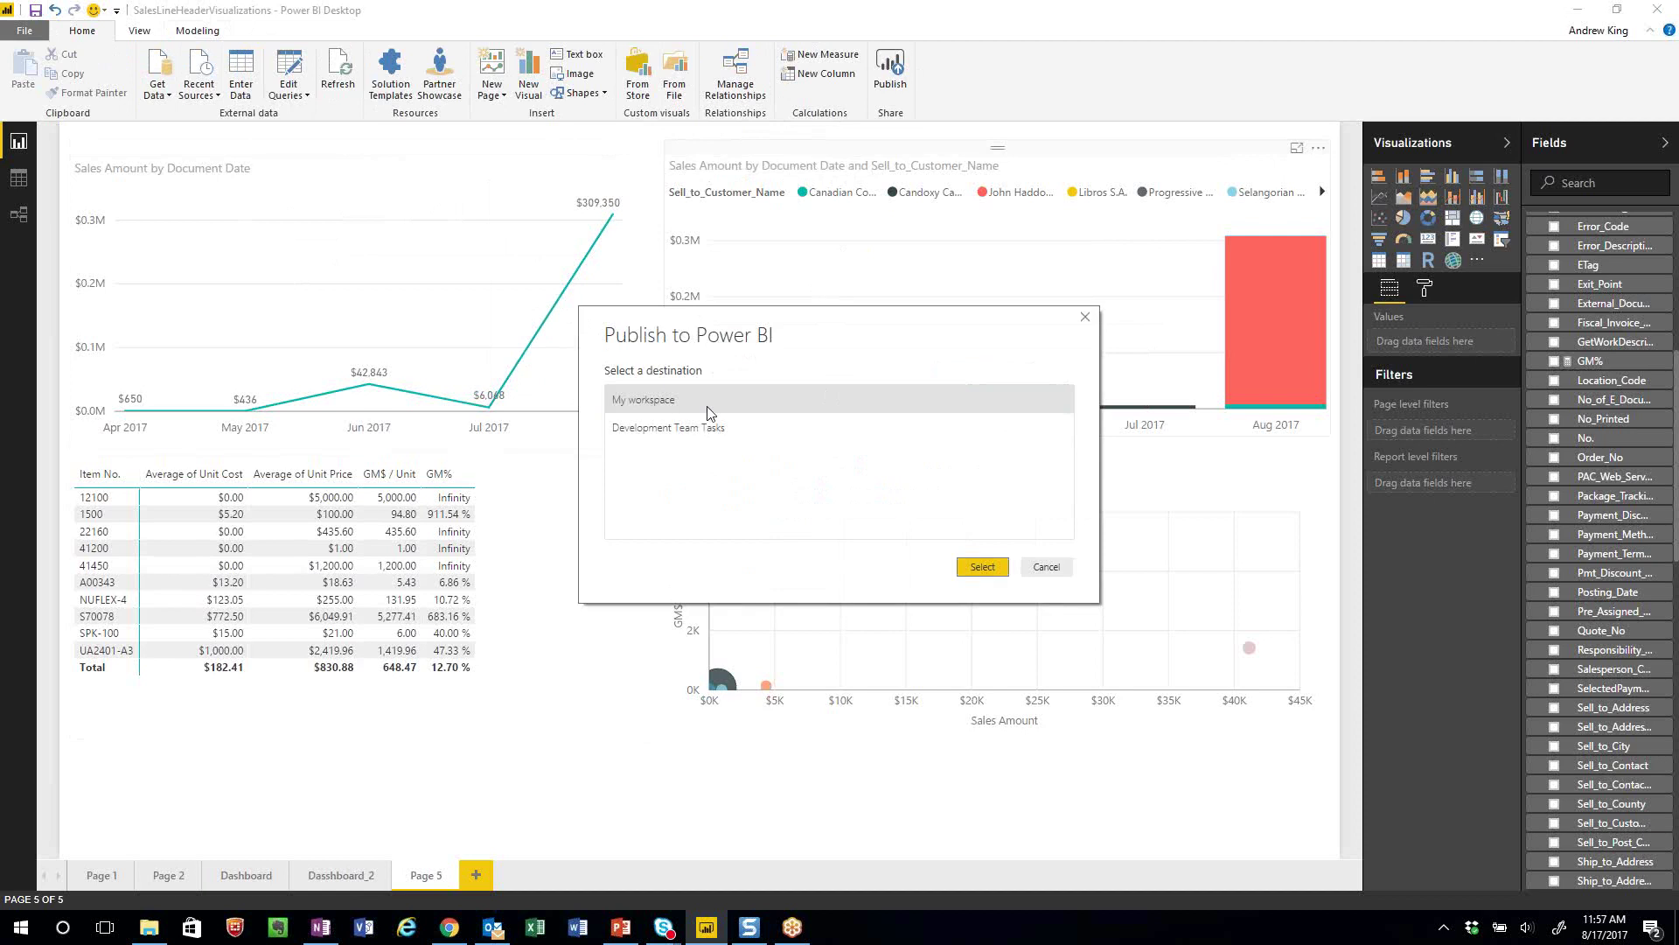
click(978, 567)
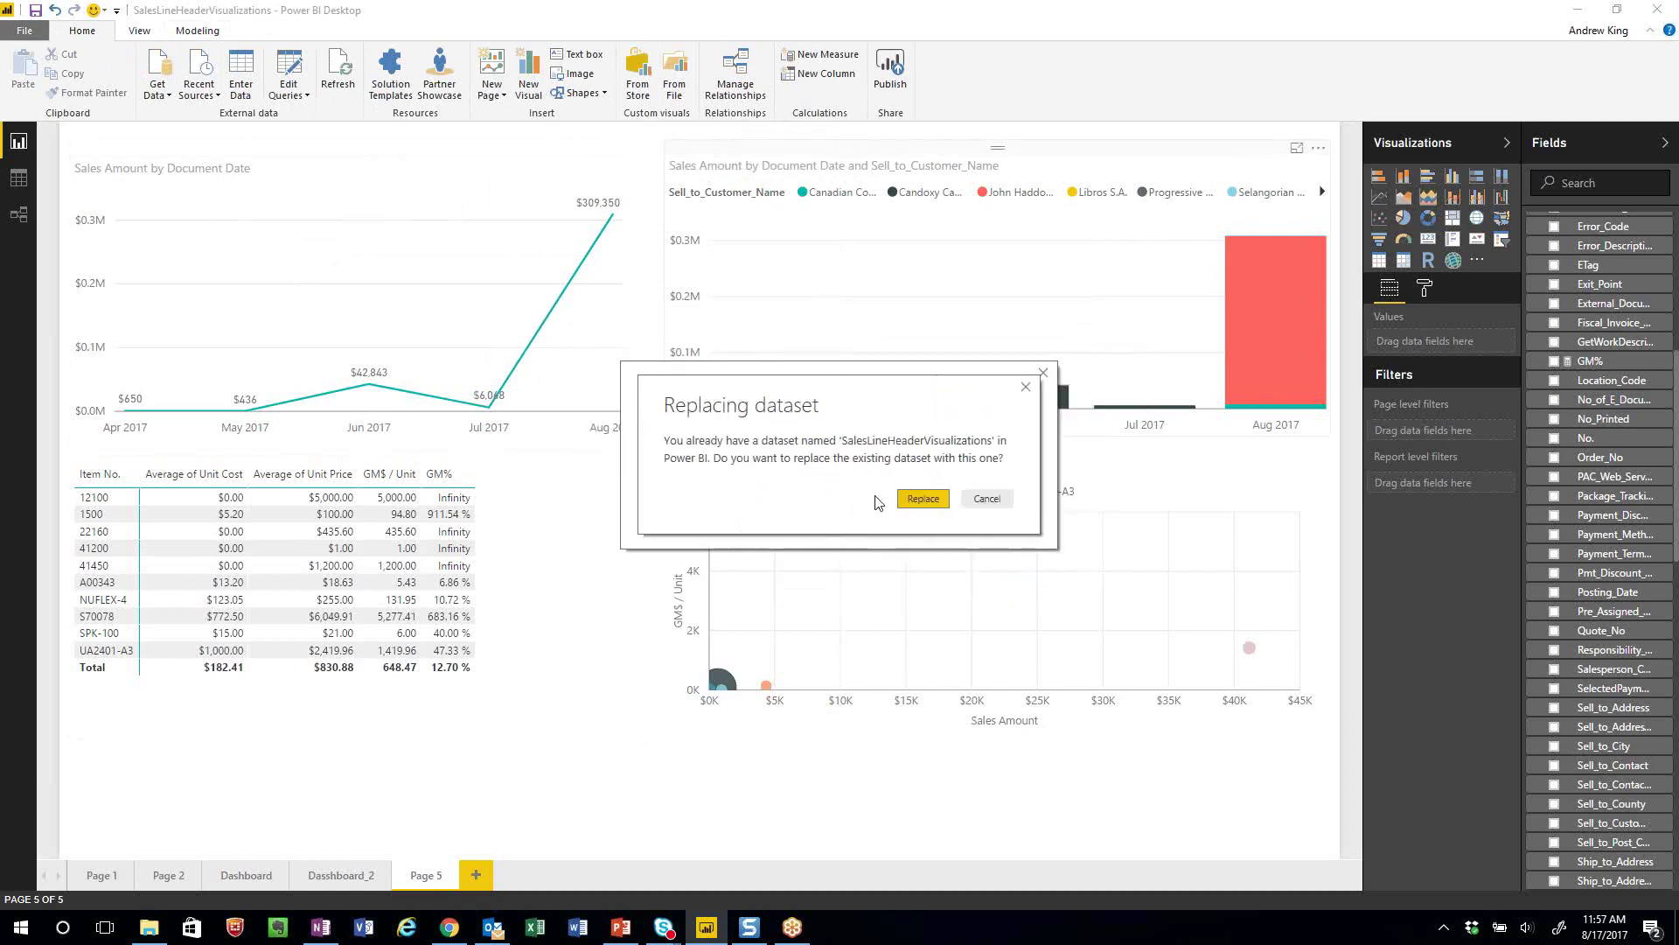
click(923, 500)
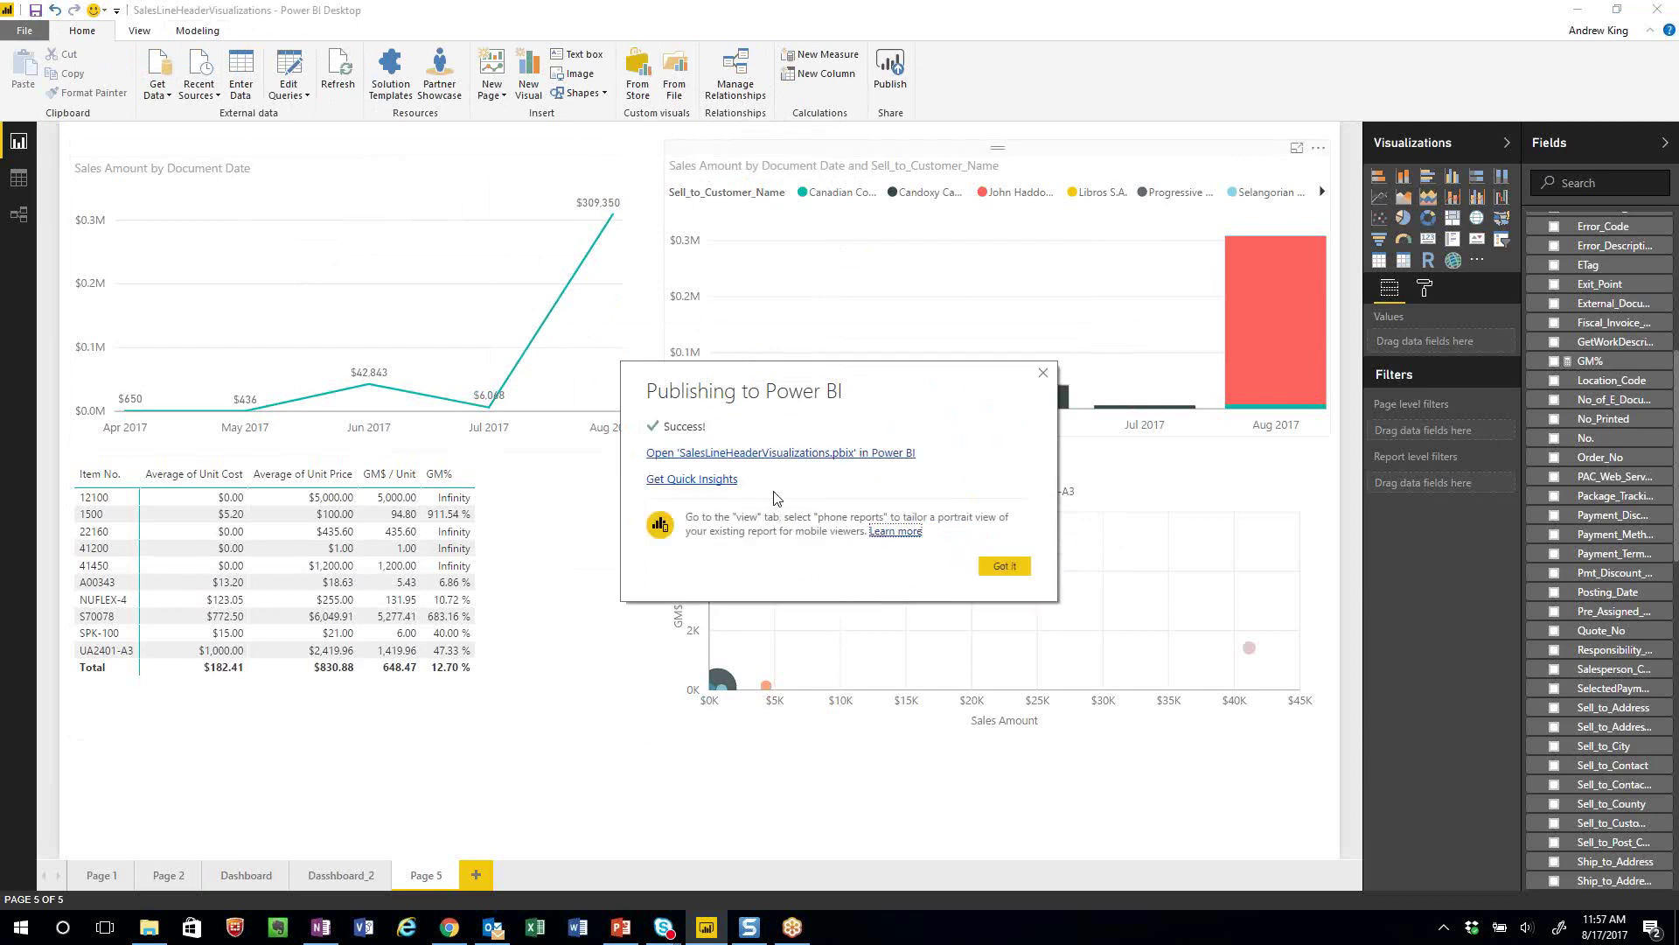
click(1005, 567)
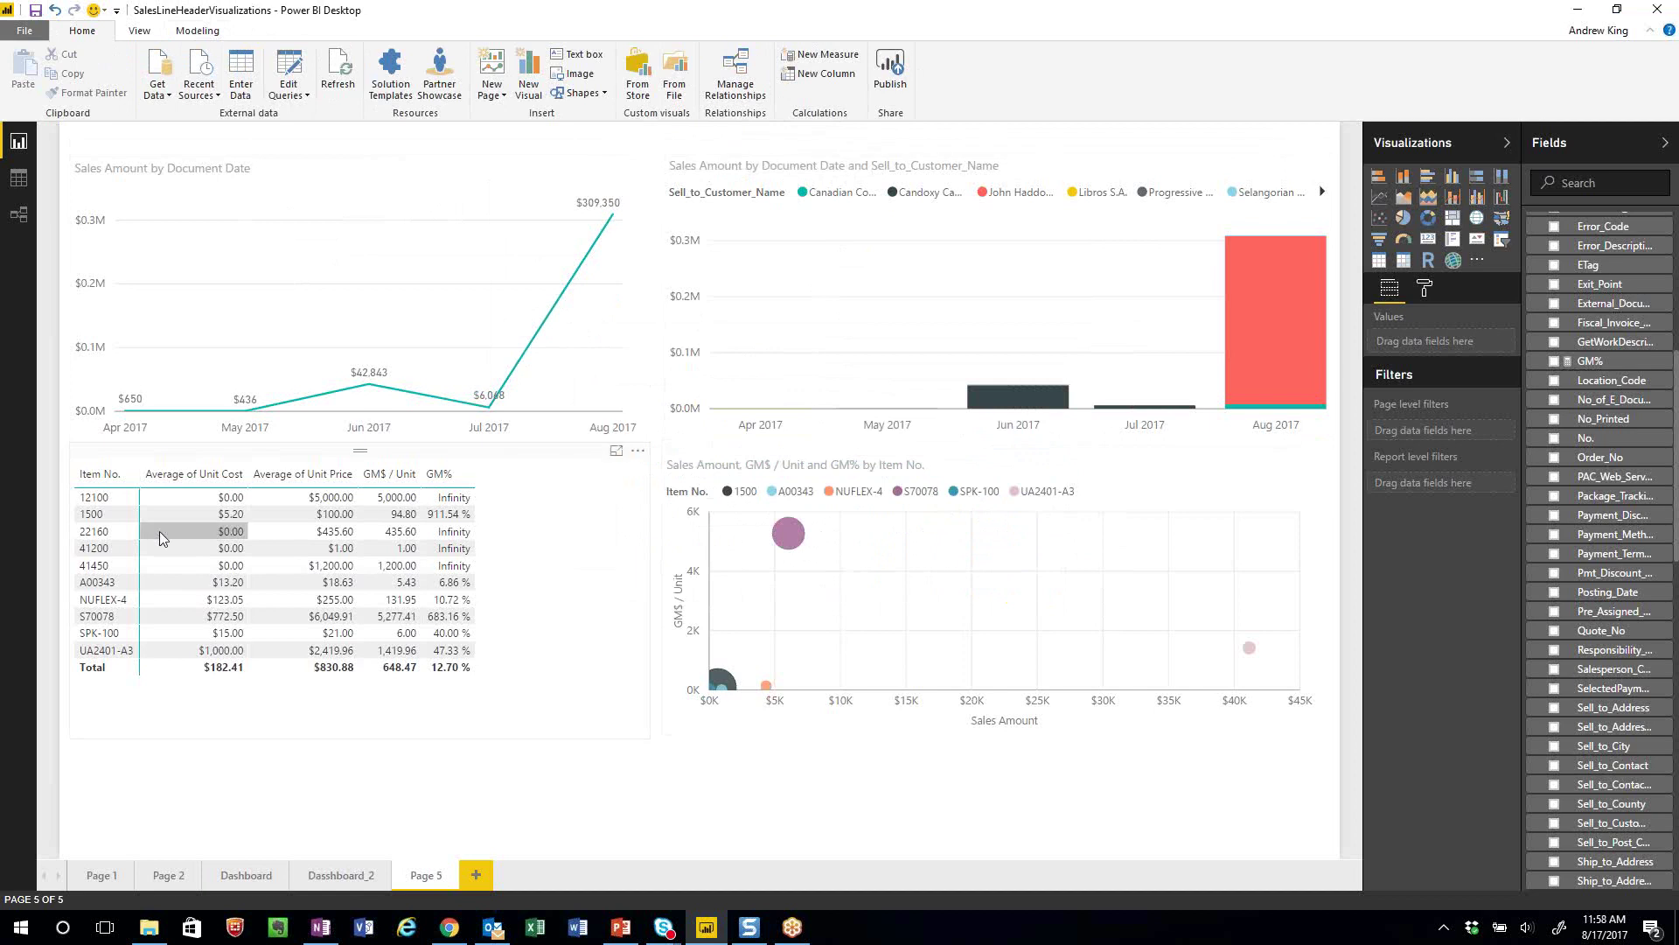
Switch to the Power BI service in Chrome, reload the SalesLineHeaderVisualizations report and show Page 5
click(449, 927)
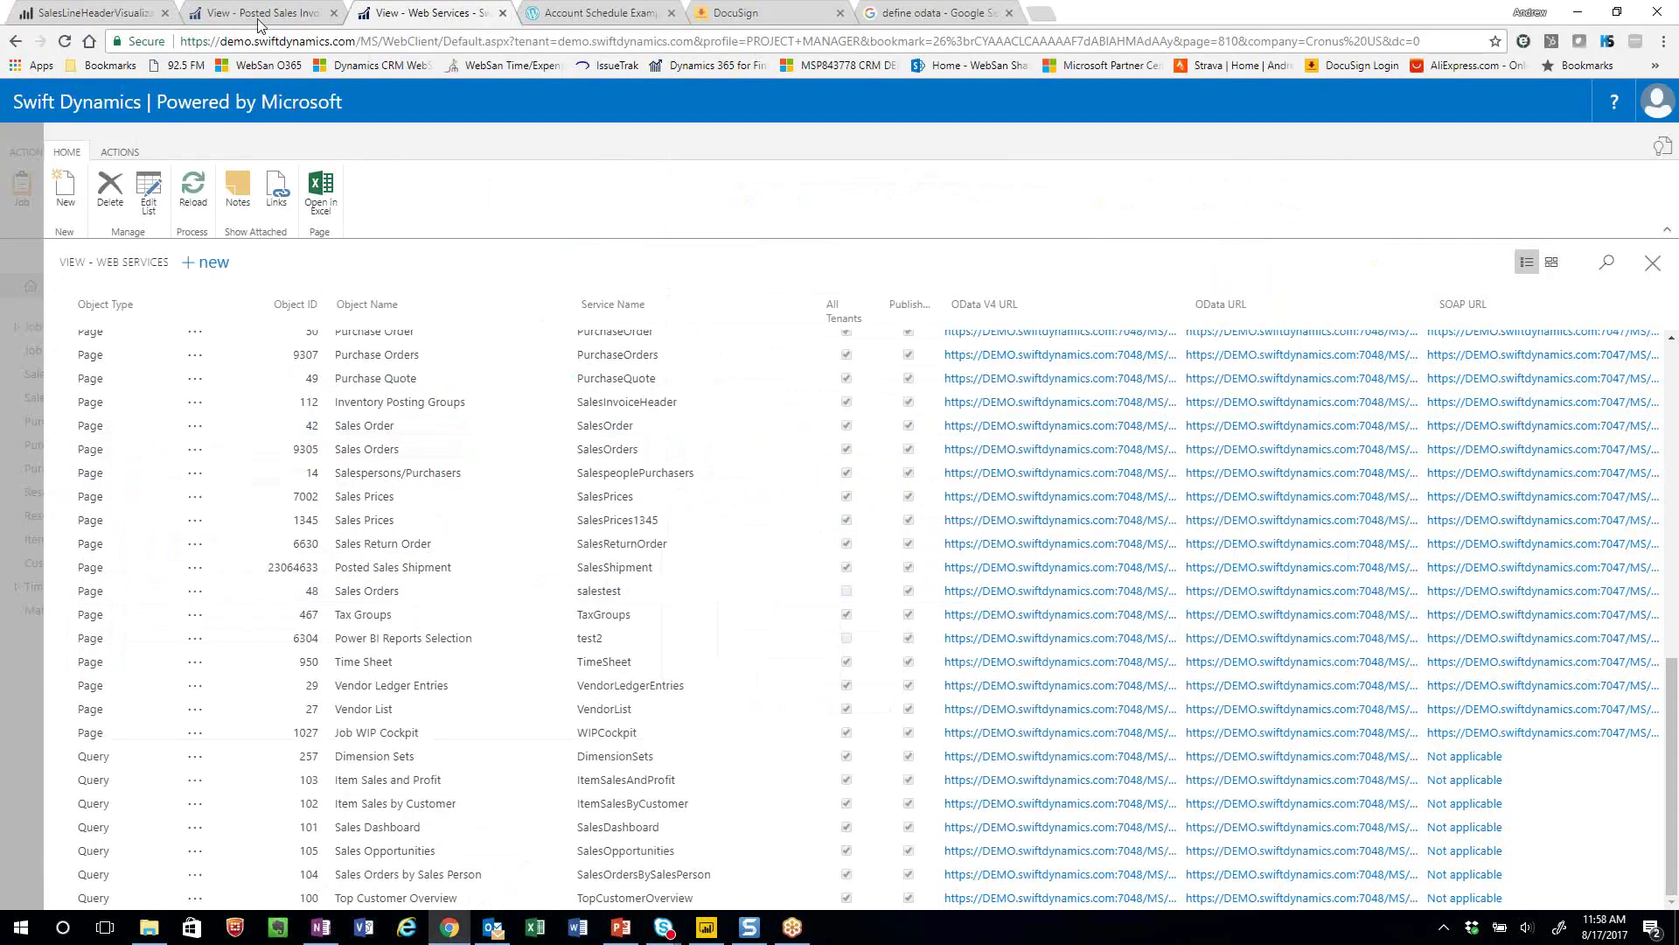
click(133, 14)
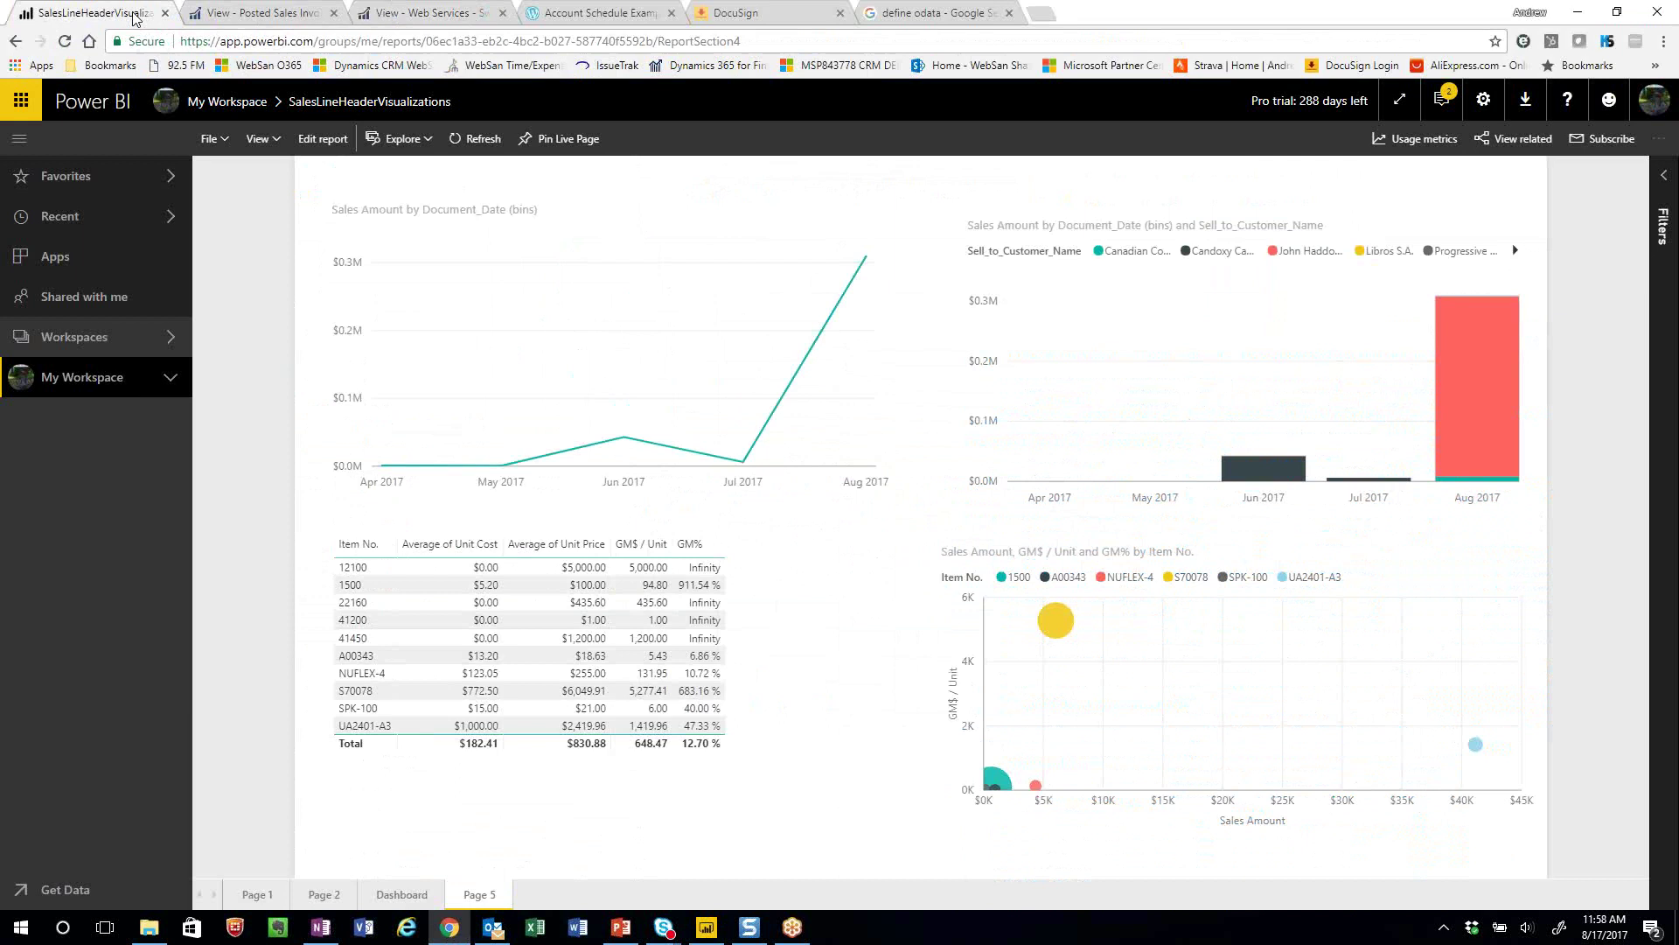
click(63, 42)
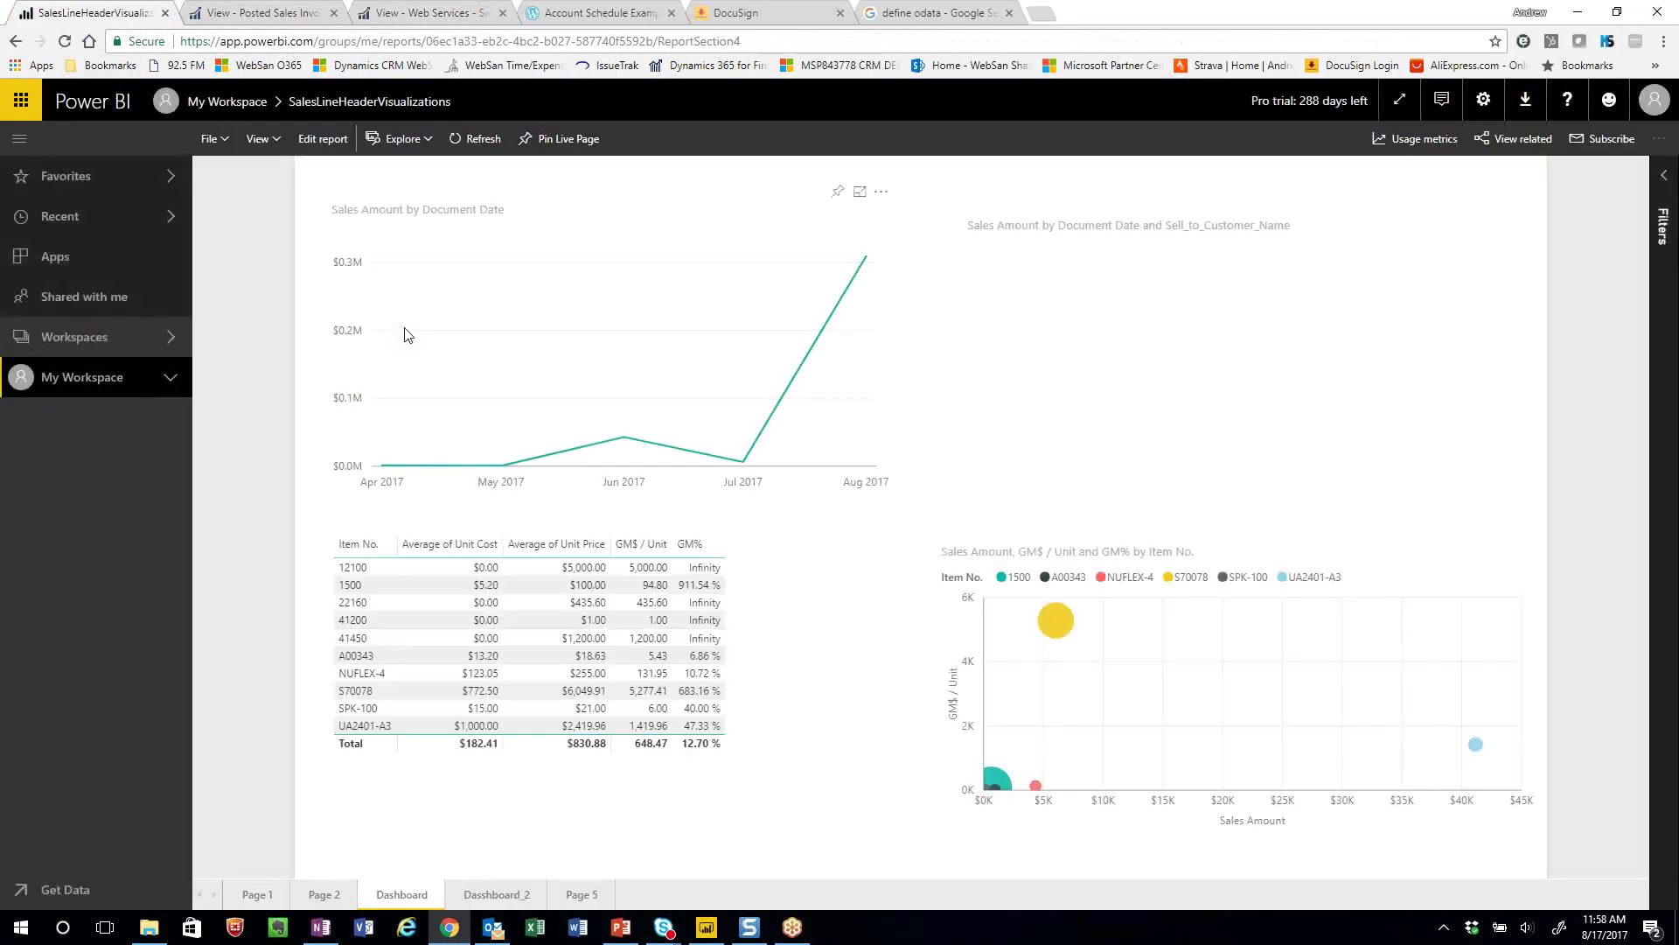
click(583, 896)
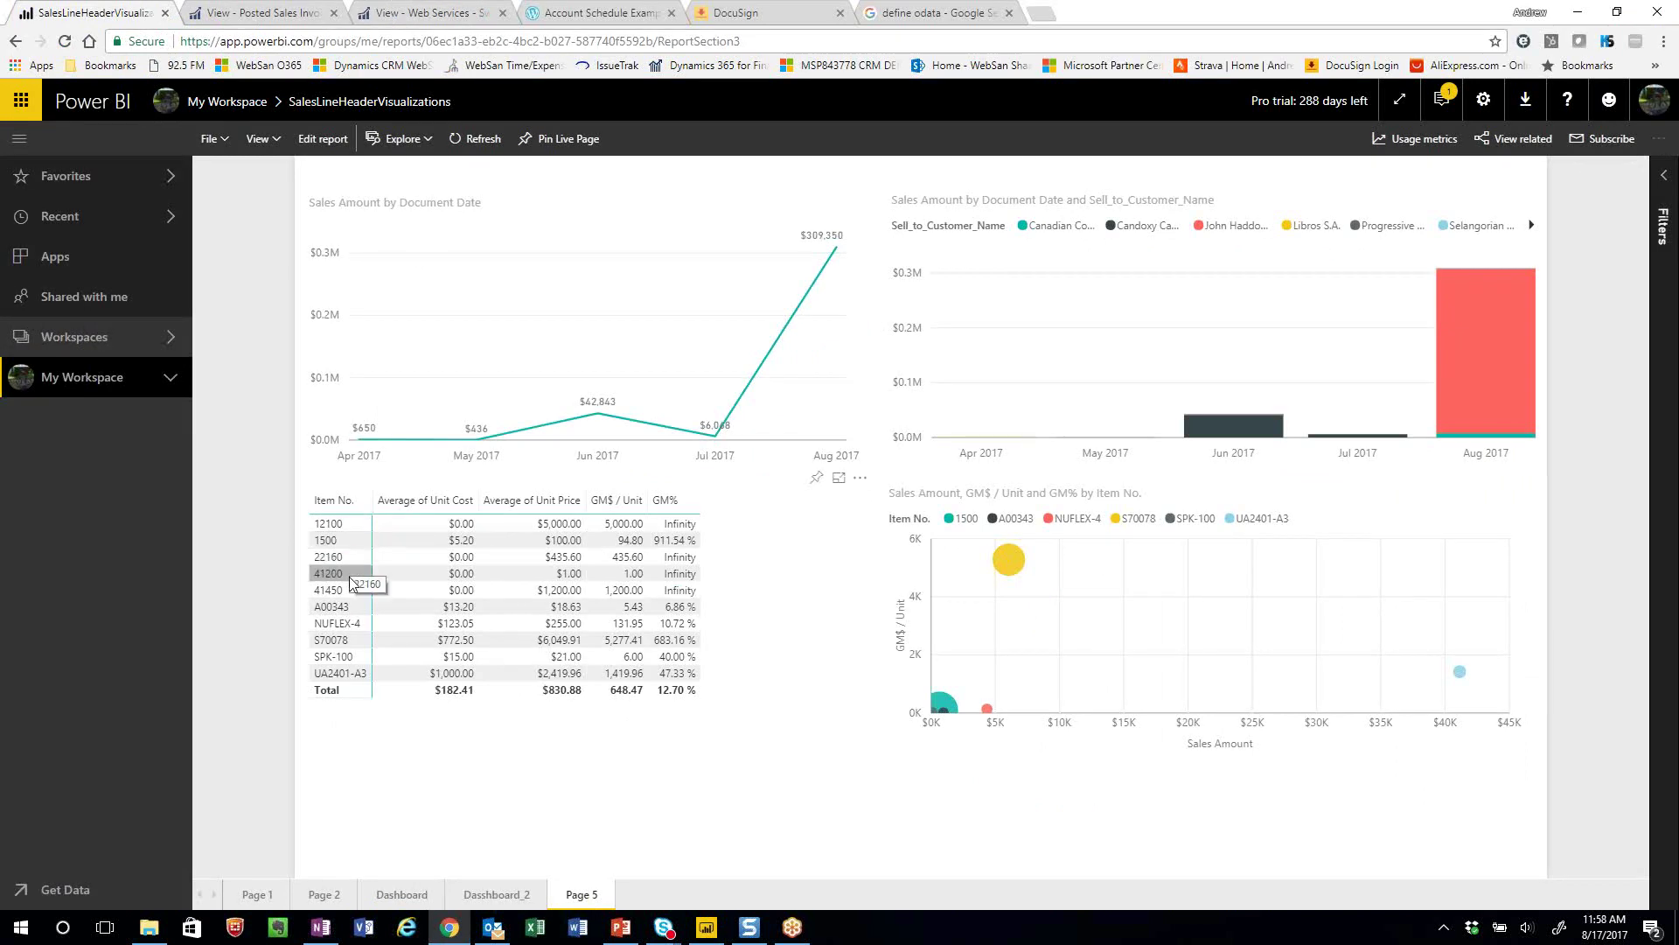
Filter the visuals by item S70078 from the matrix, examine its July 2017 sales and clear the selection
click(349, 639)
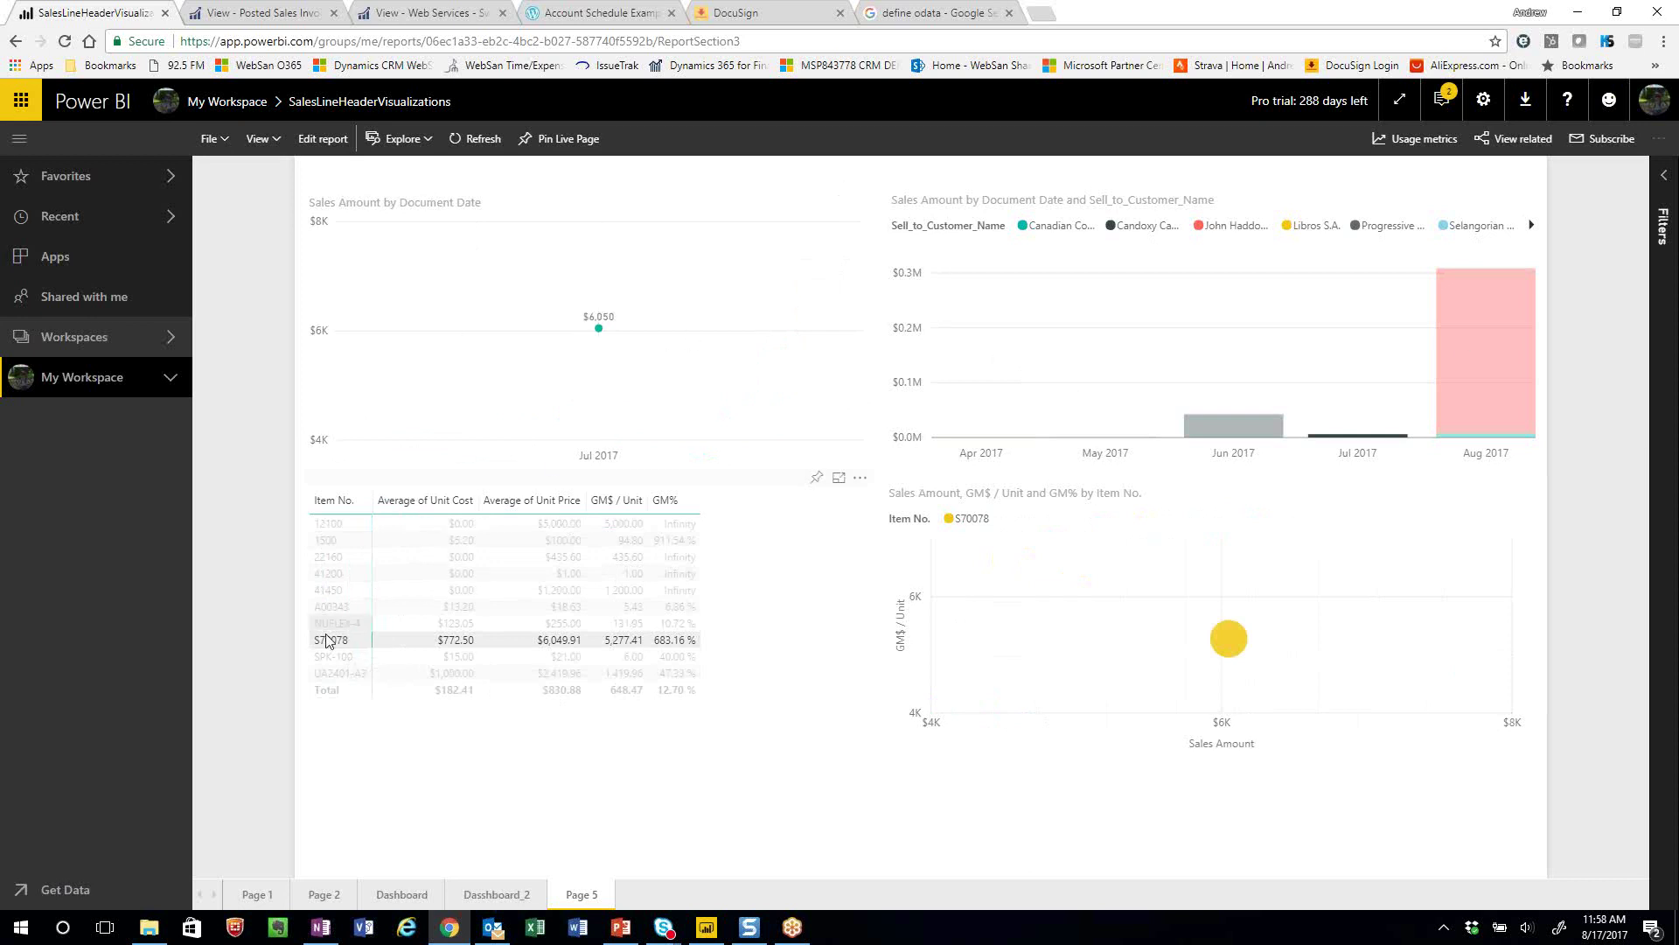
mouse_move(601, 332)
mouse_move(1333, 443)
click(343, 637)
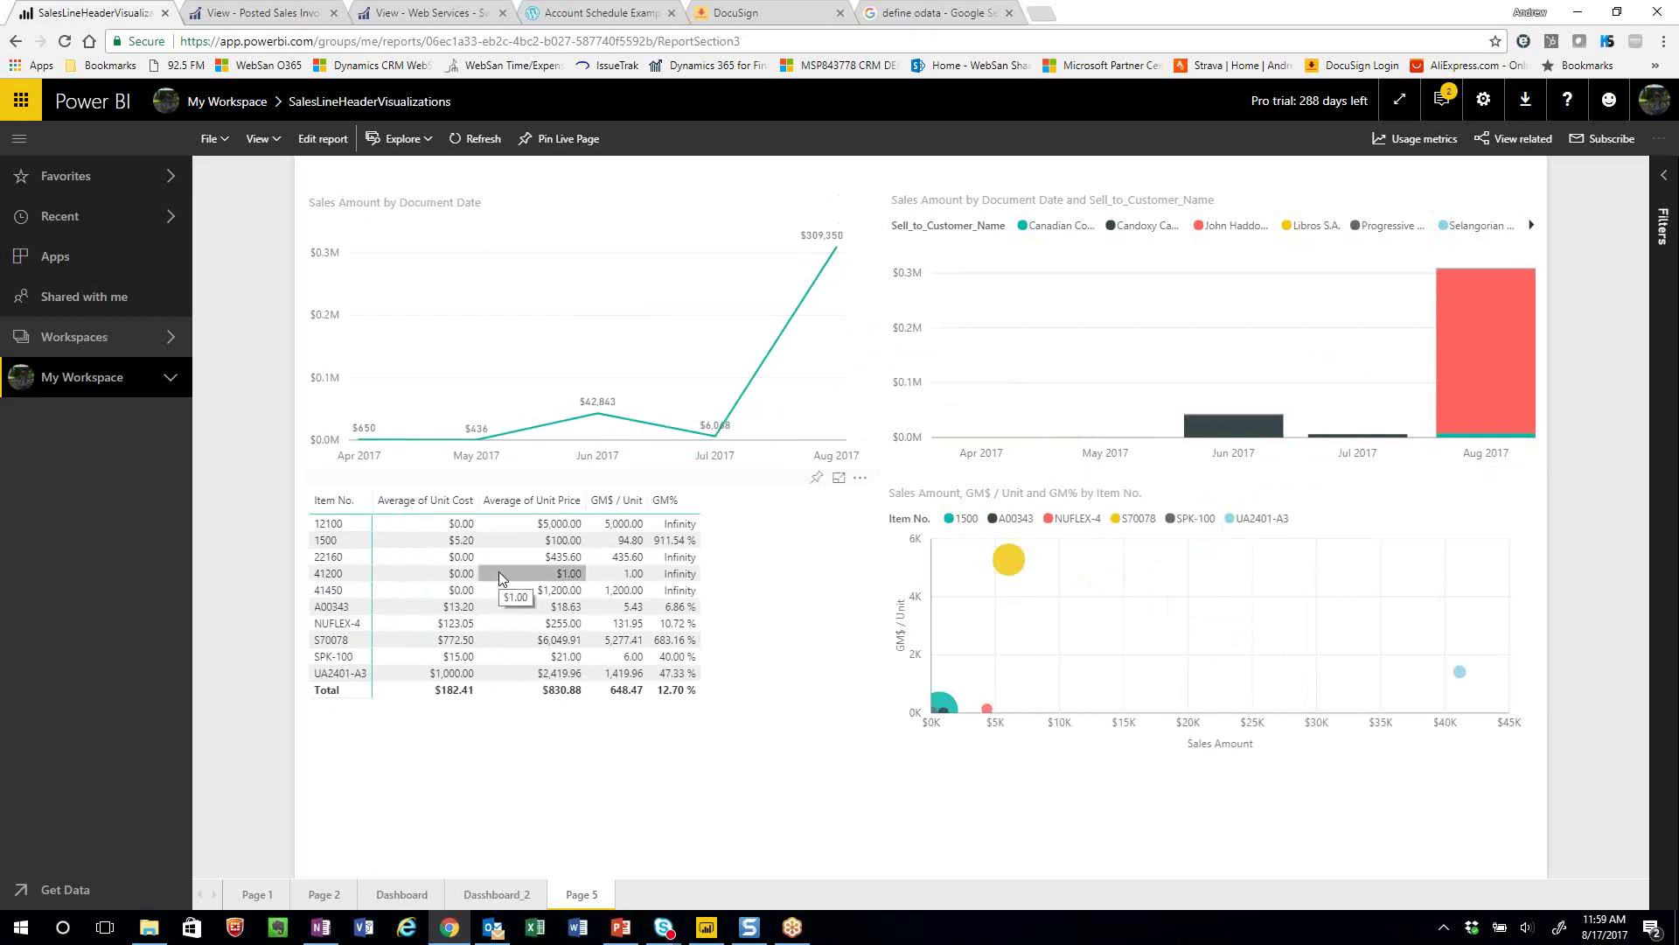
Review the Candoxy Canada Inc. posted sales invoice in Swift Dynamics, return to the Power BI report and filter it by item S70078
click(261, 12)
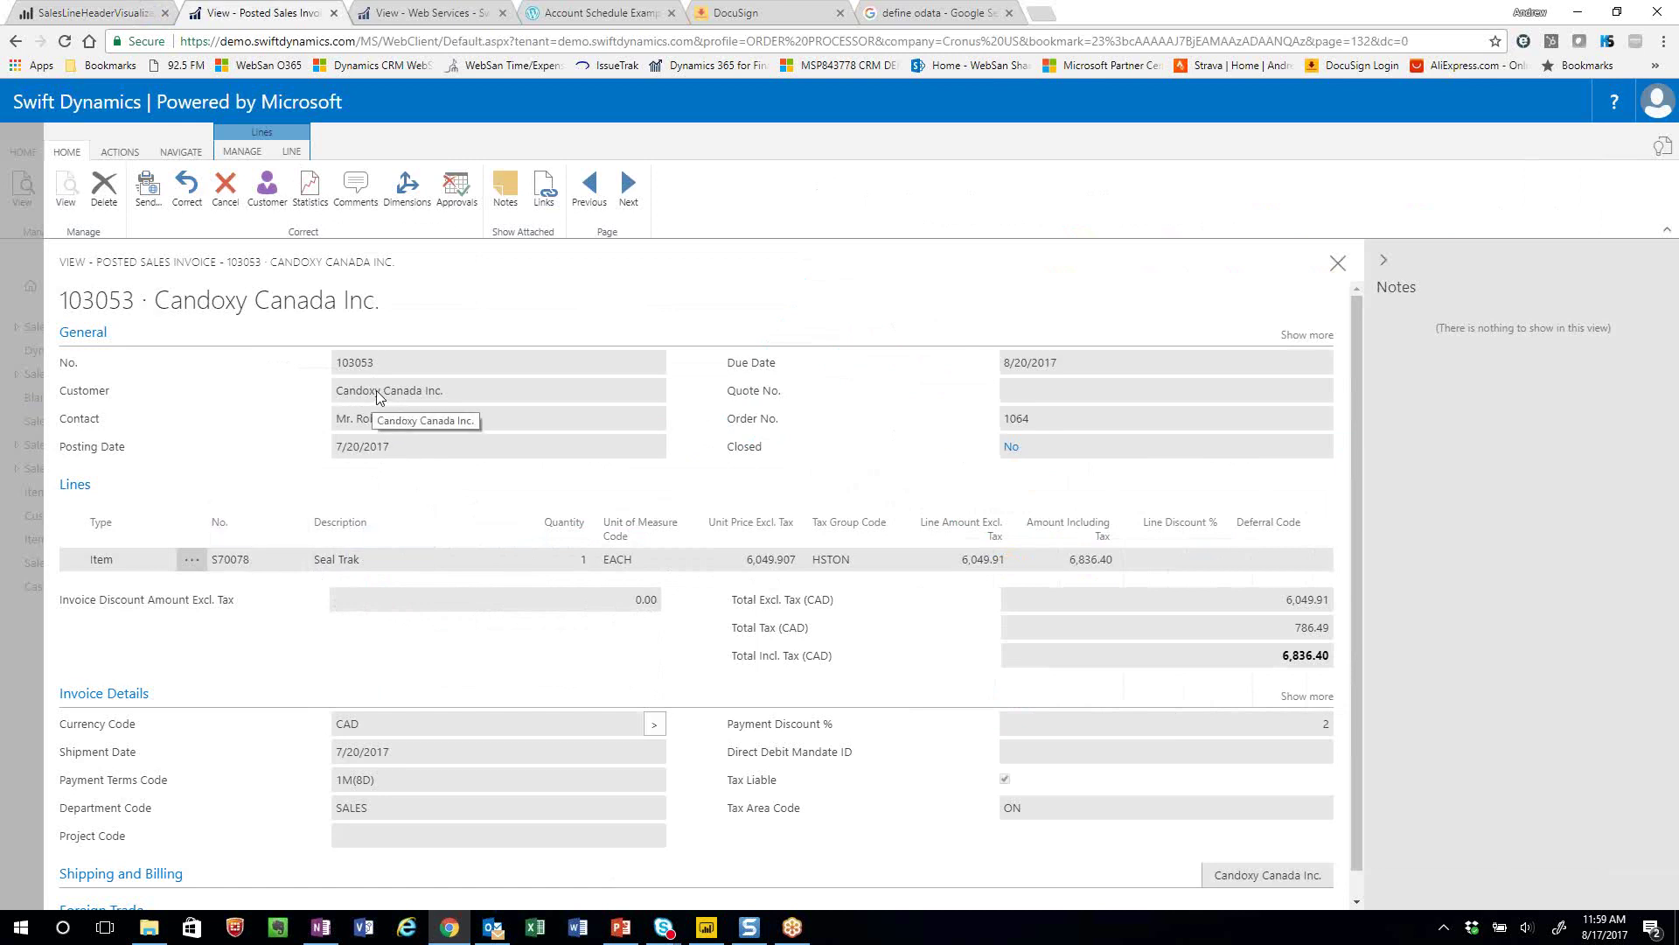
click(98, 15)
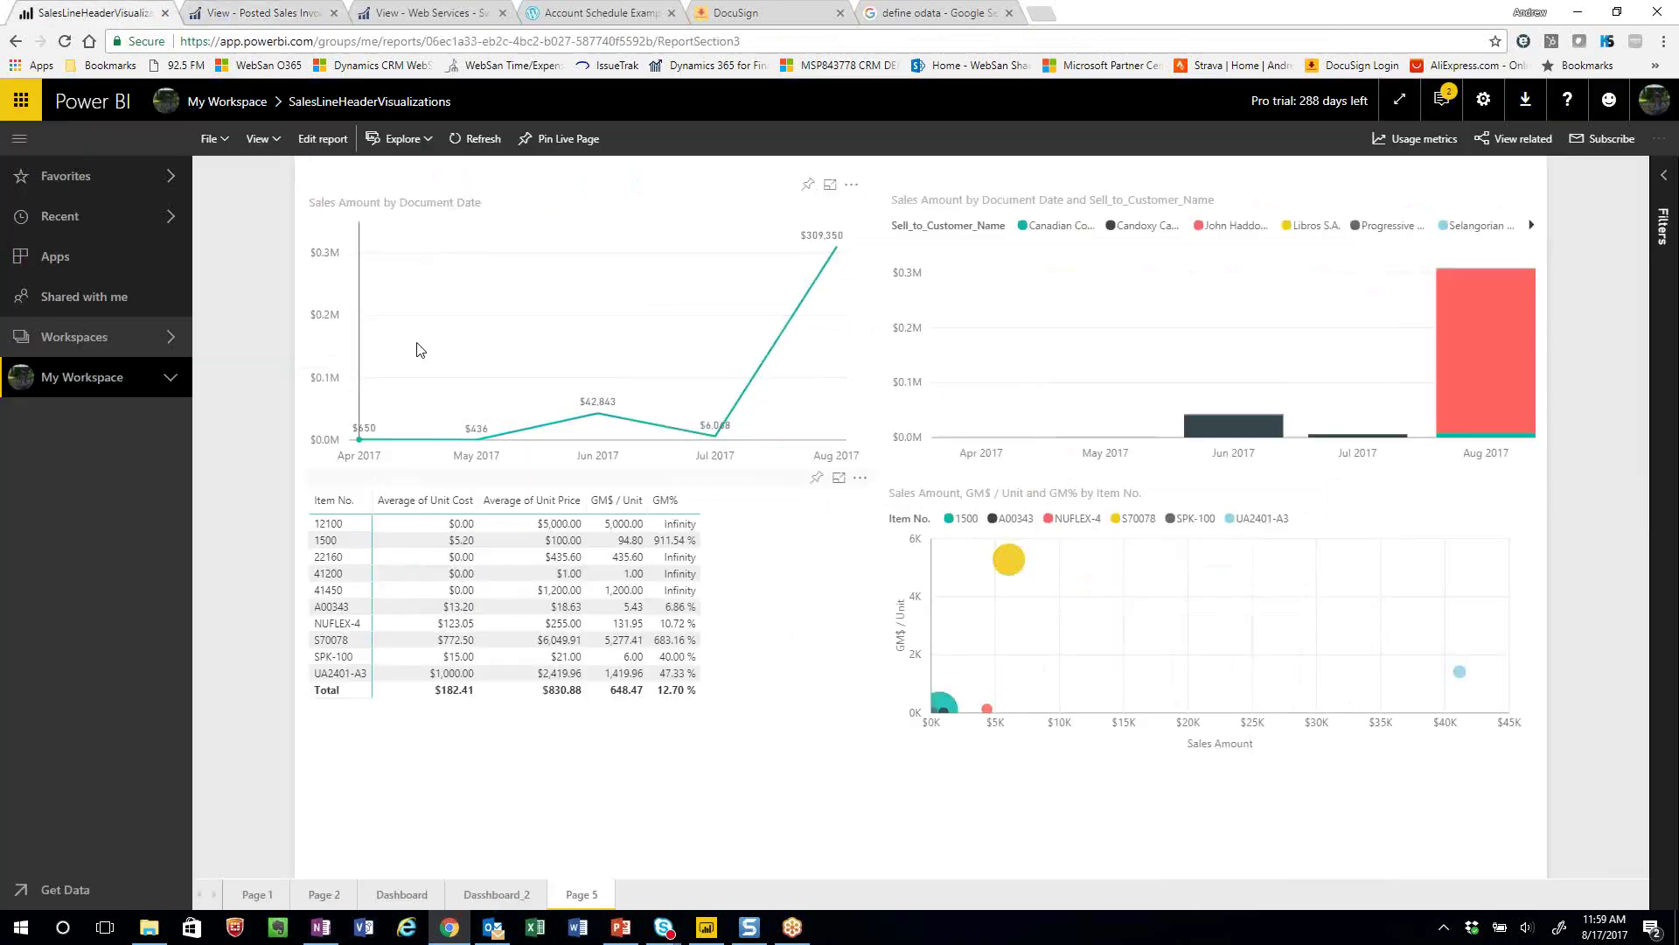
click(348, 638)
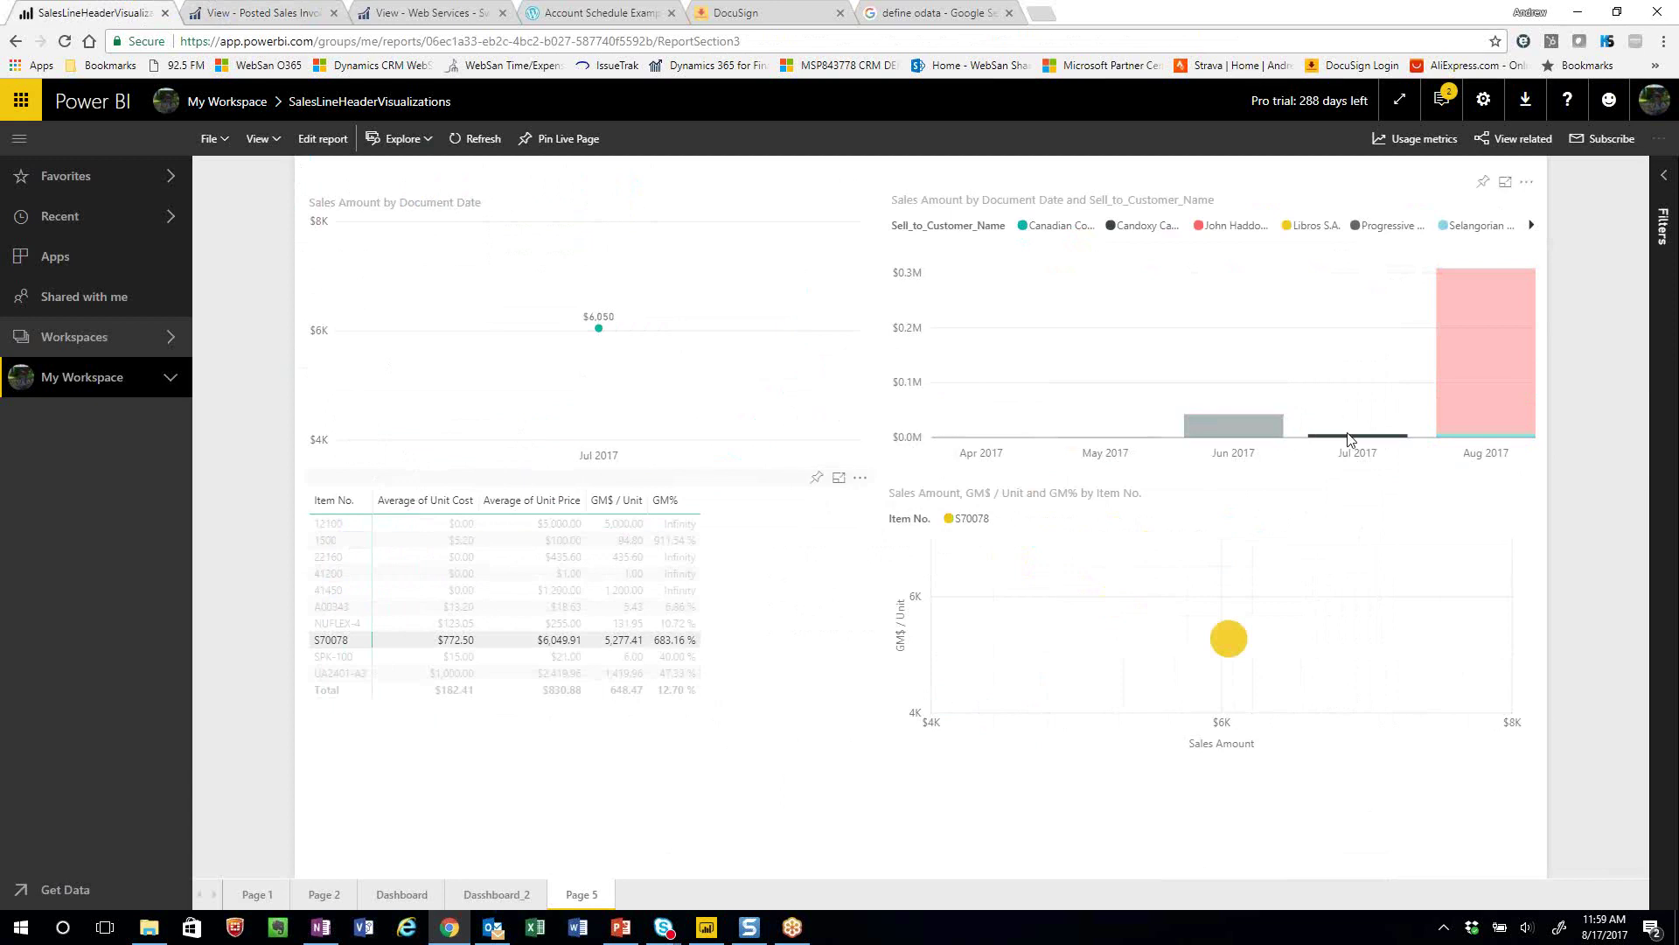
Clear the S70078 selection in the matrix and examine the visuals filtered by NUFLEX-4 and by A00343
click(352, 642)
click(353, 622)
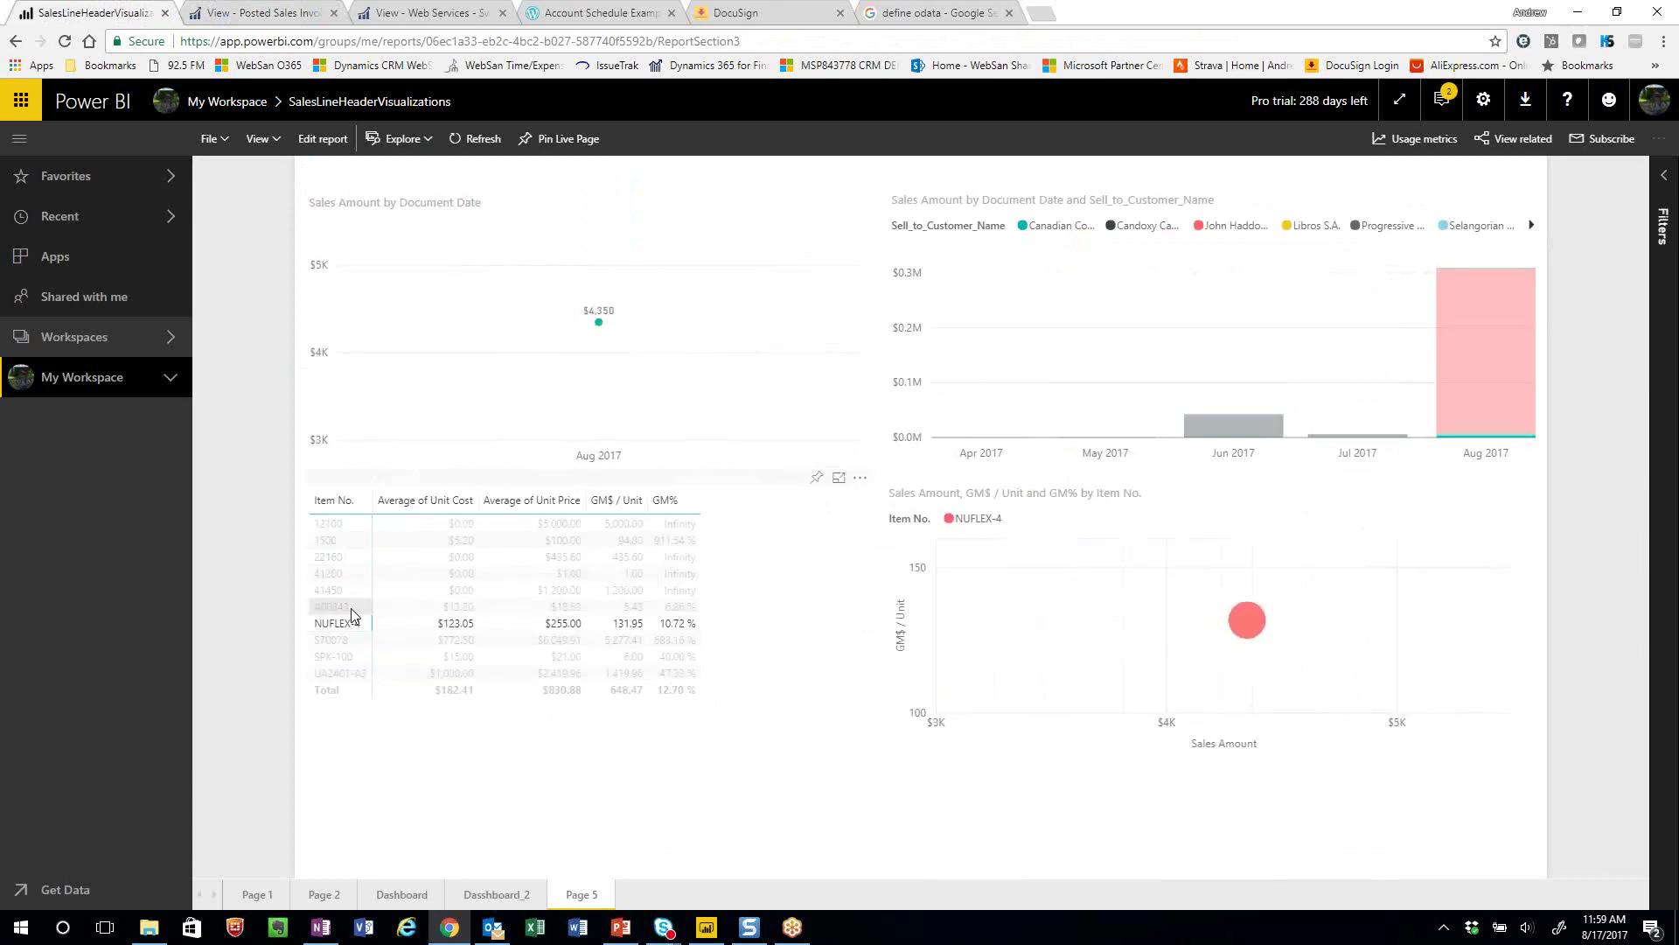
click(350, 607)
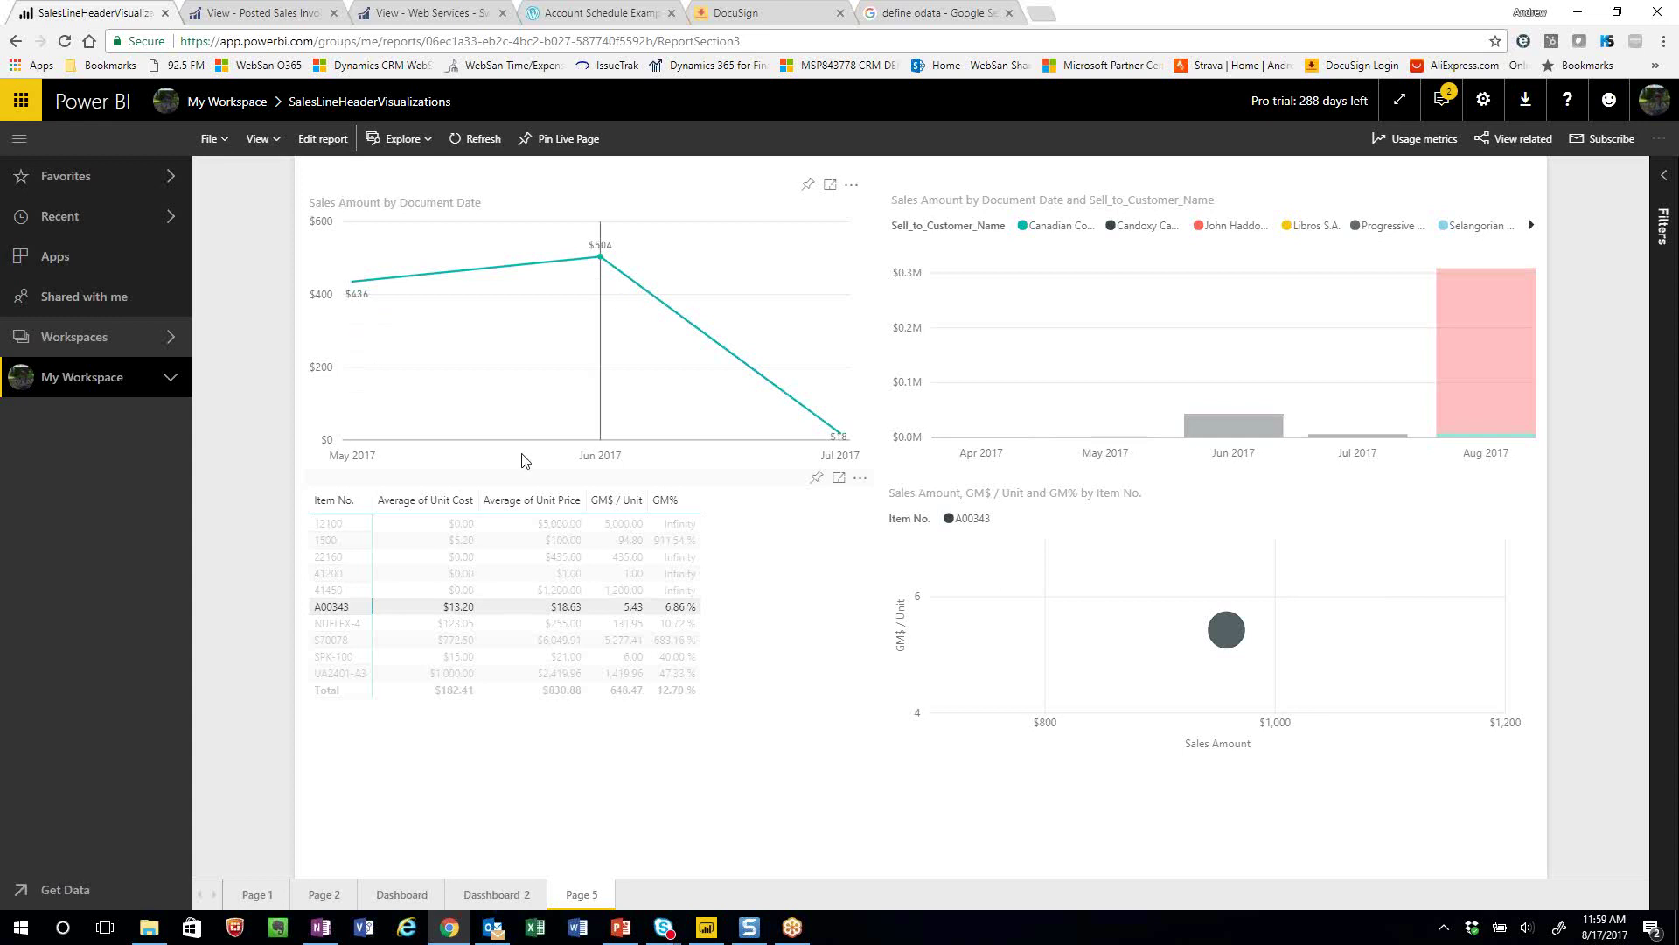
Clear the A00343 selection in the matrix and open the JobDashboard report from My Workspace
click(349, 604)
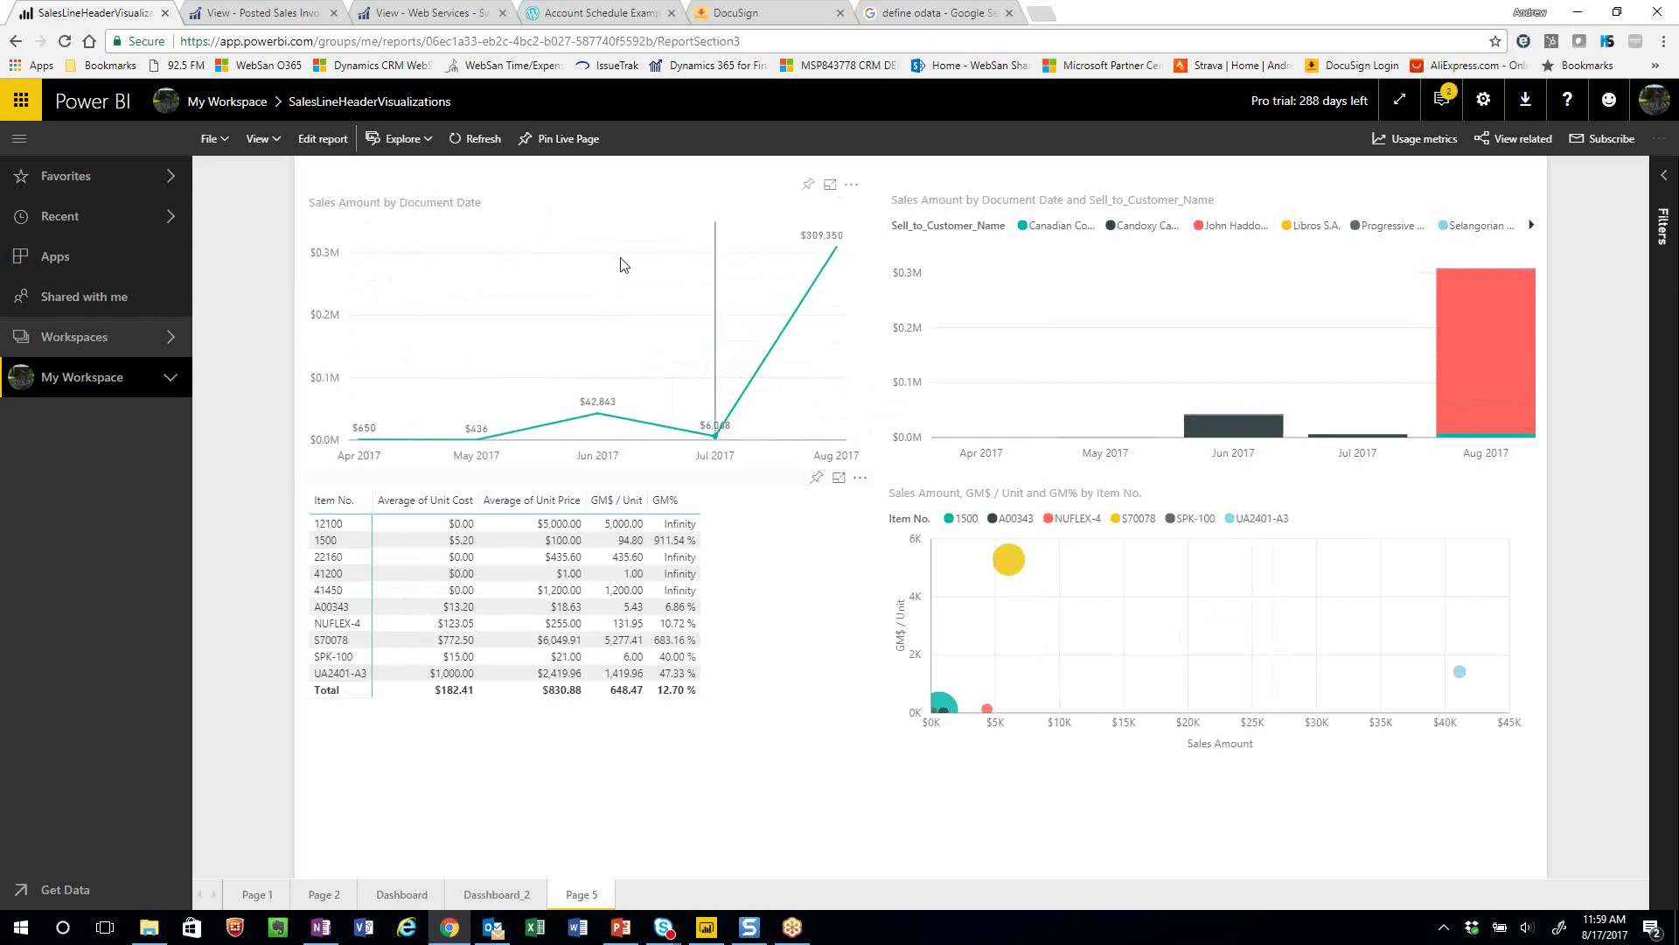
click(147, 349)
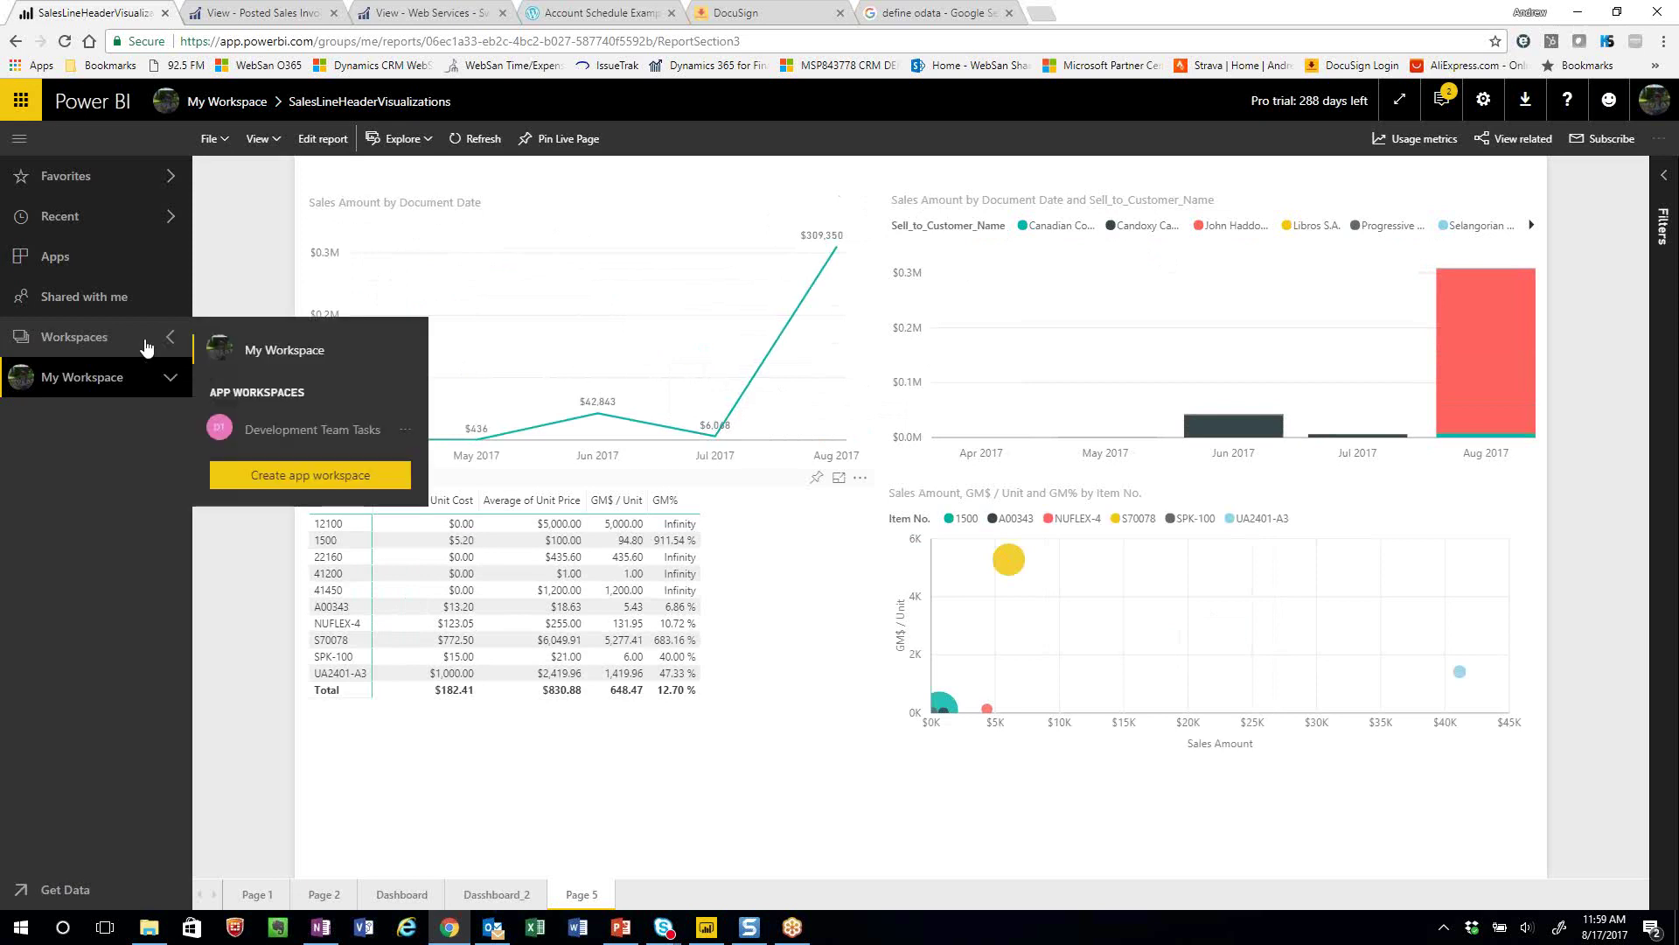
click(230, 366)
click(346, 235)
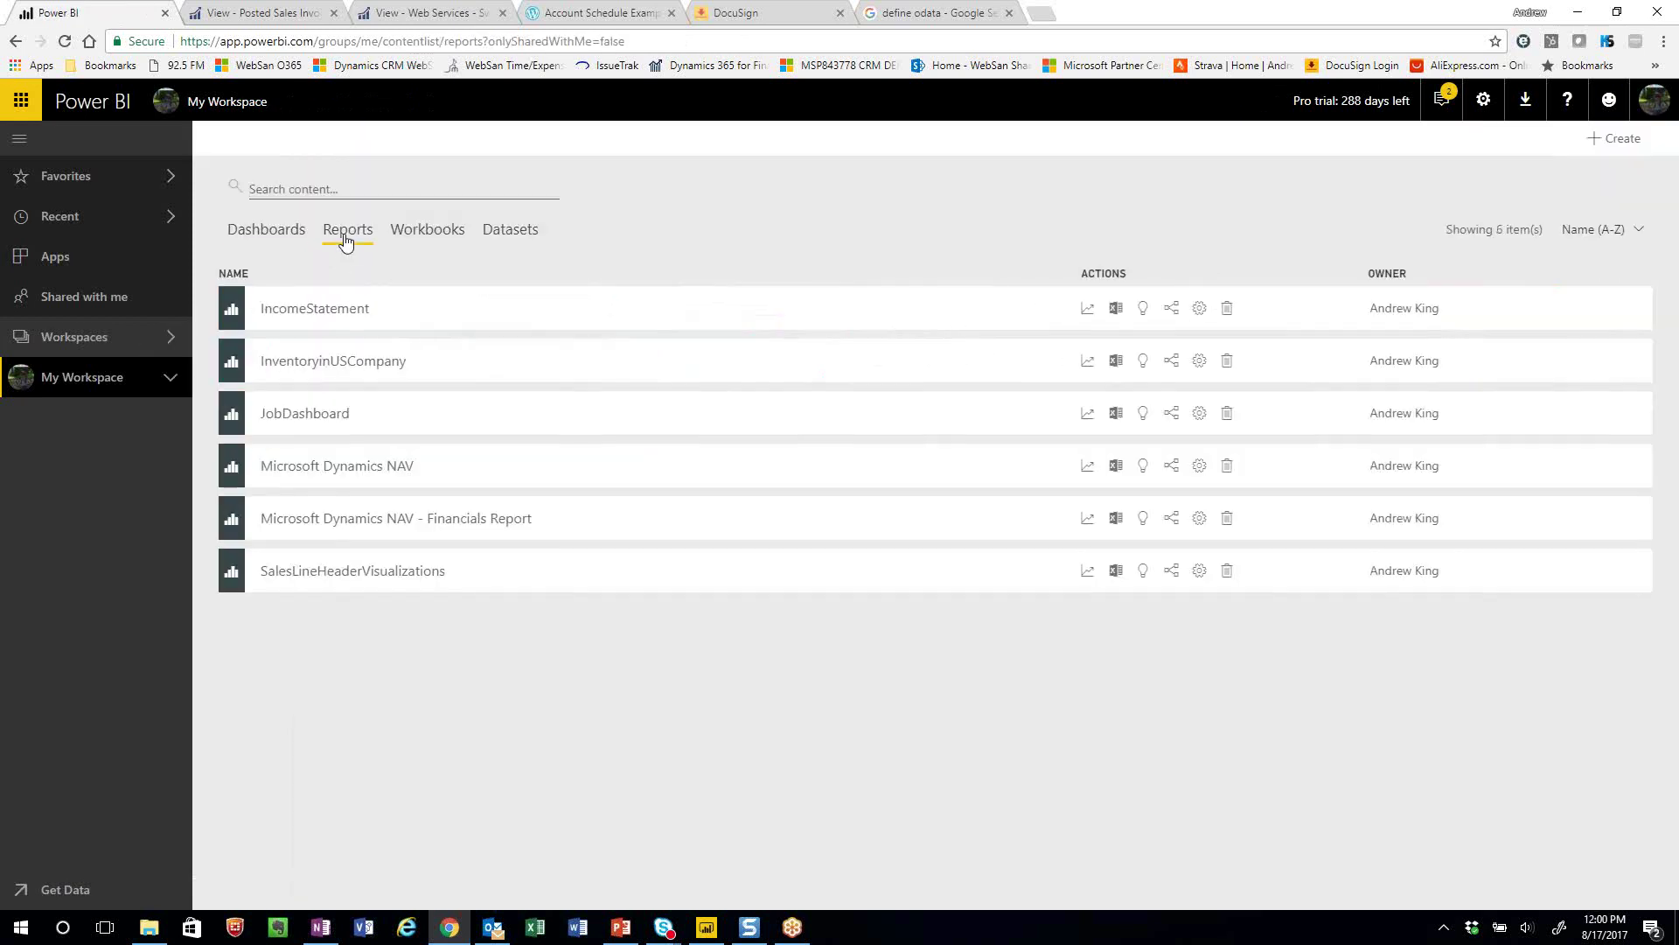
click(330, 415)
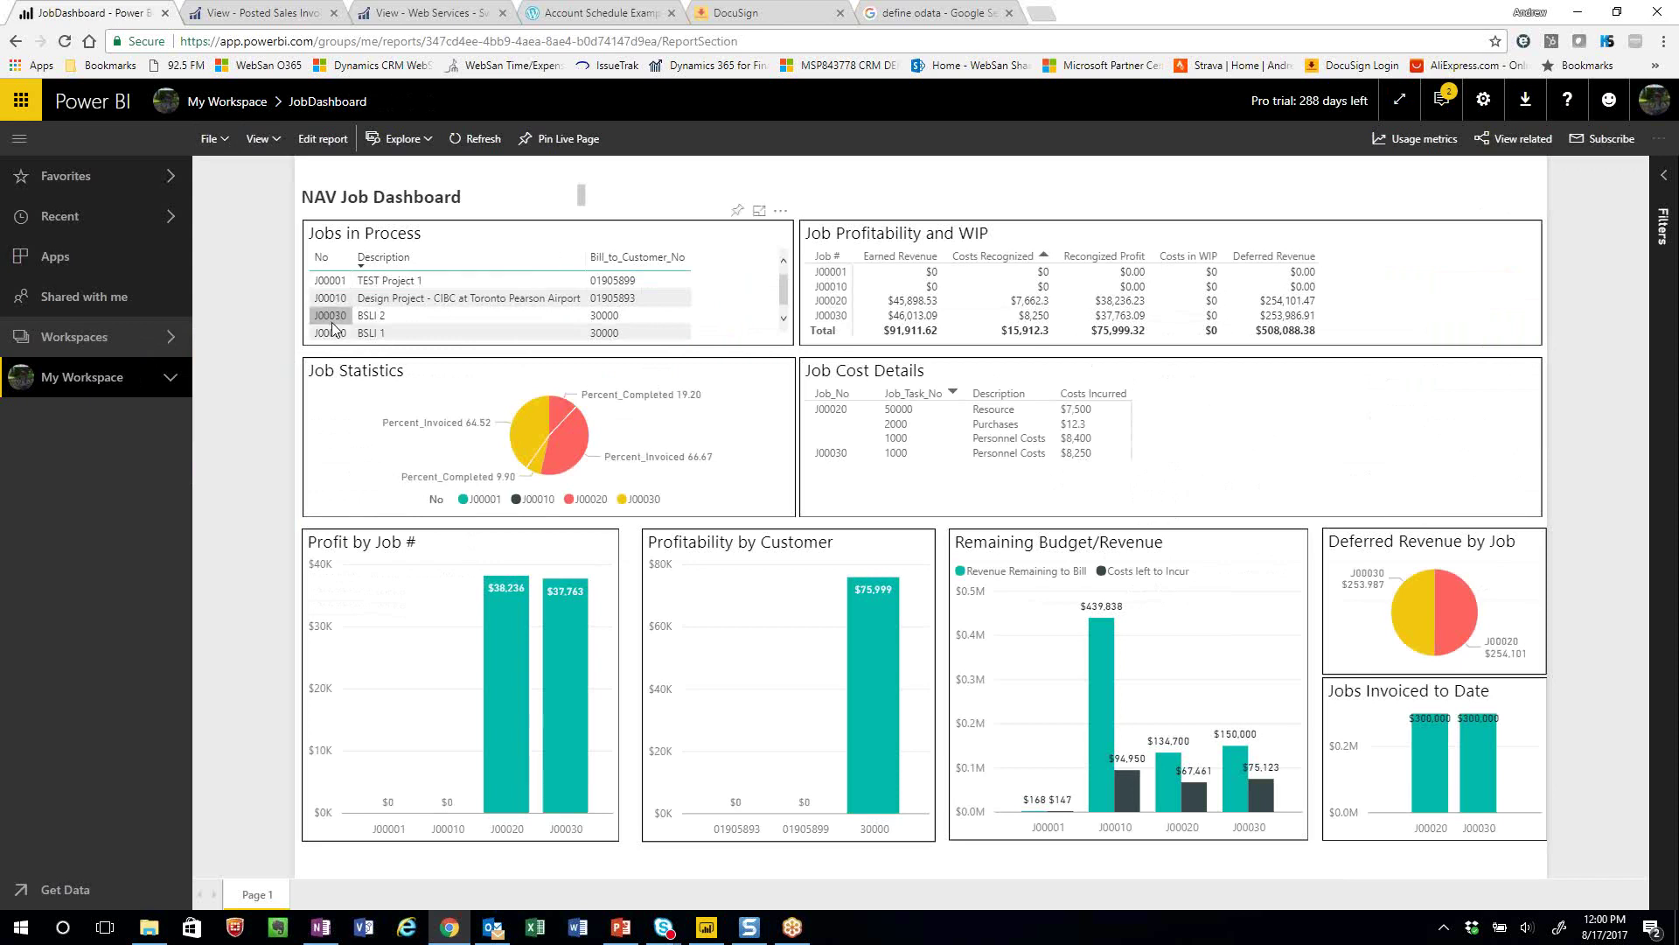
Sort the Jobs in Process table by No and examine the job statistics, customer profitability and remaining budget/revenue charts
click(344, 255)
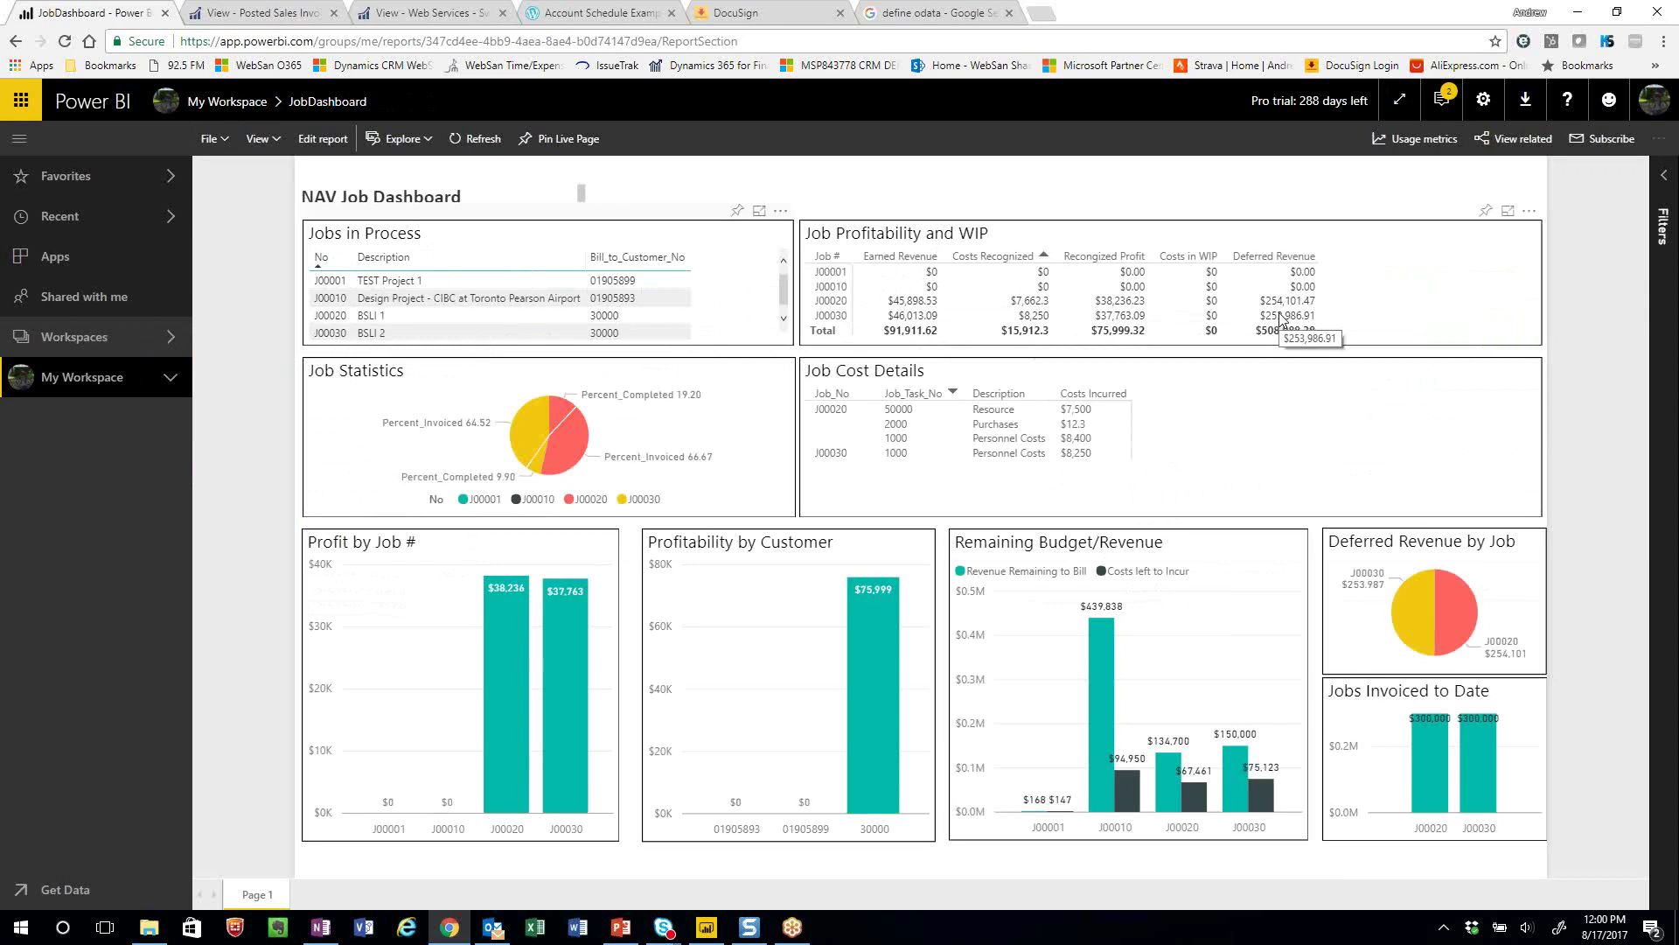
mouse_move(531, 417)
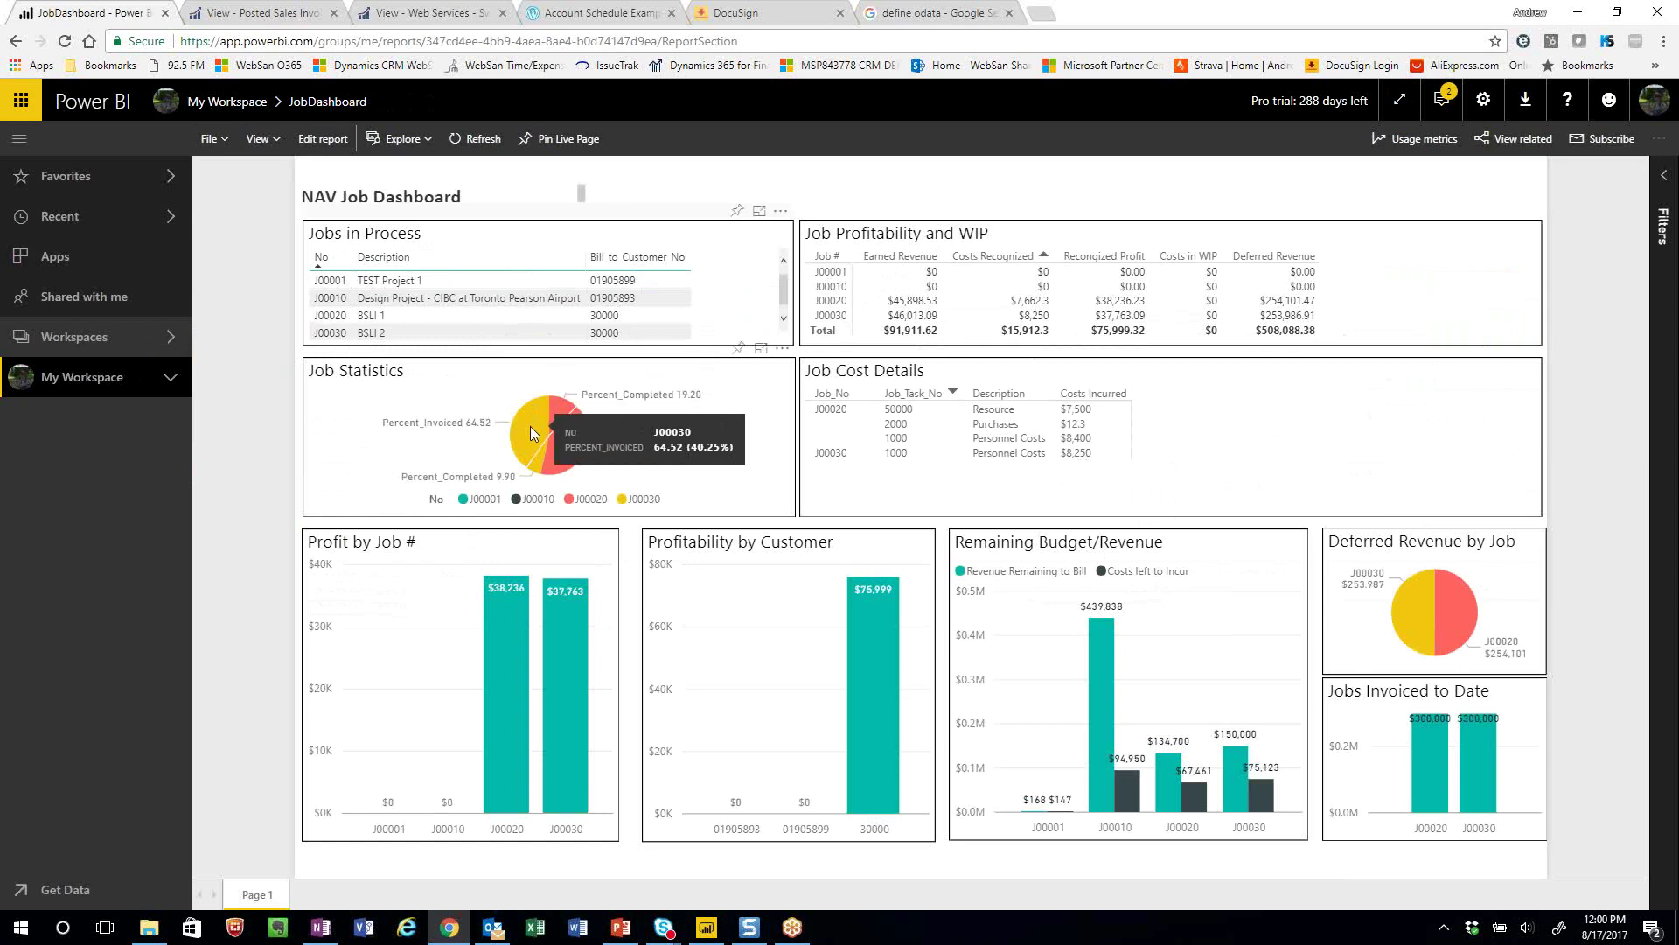
mouse_move(537, 462)
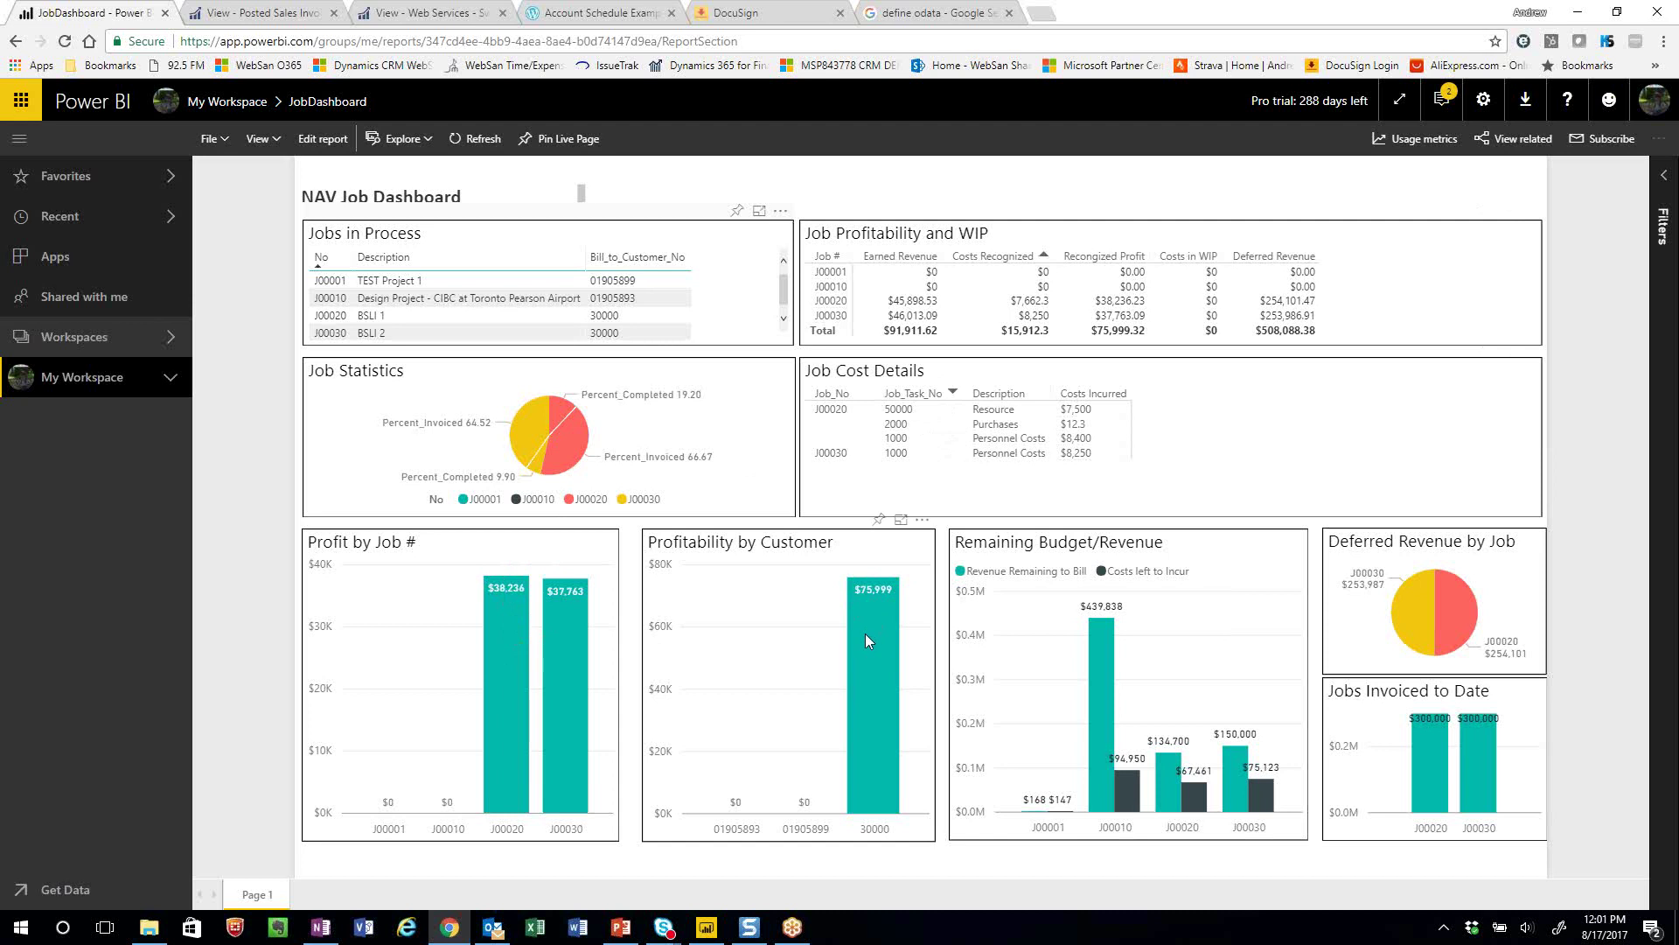
mouse_move(866, 646)
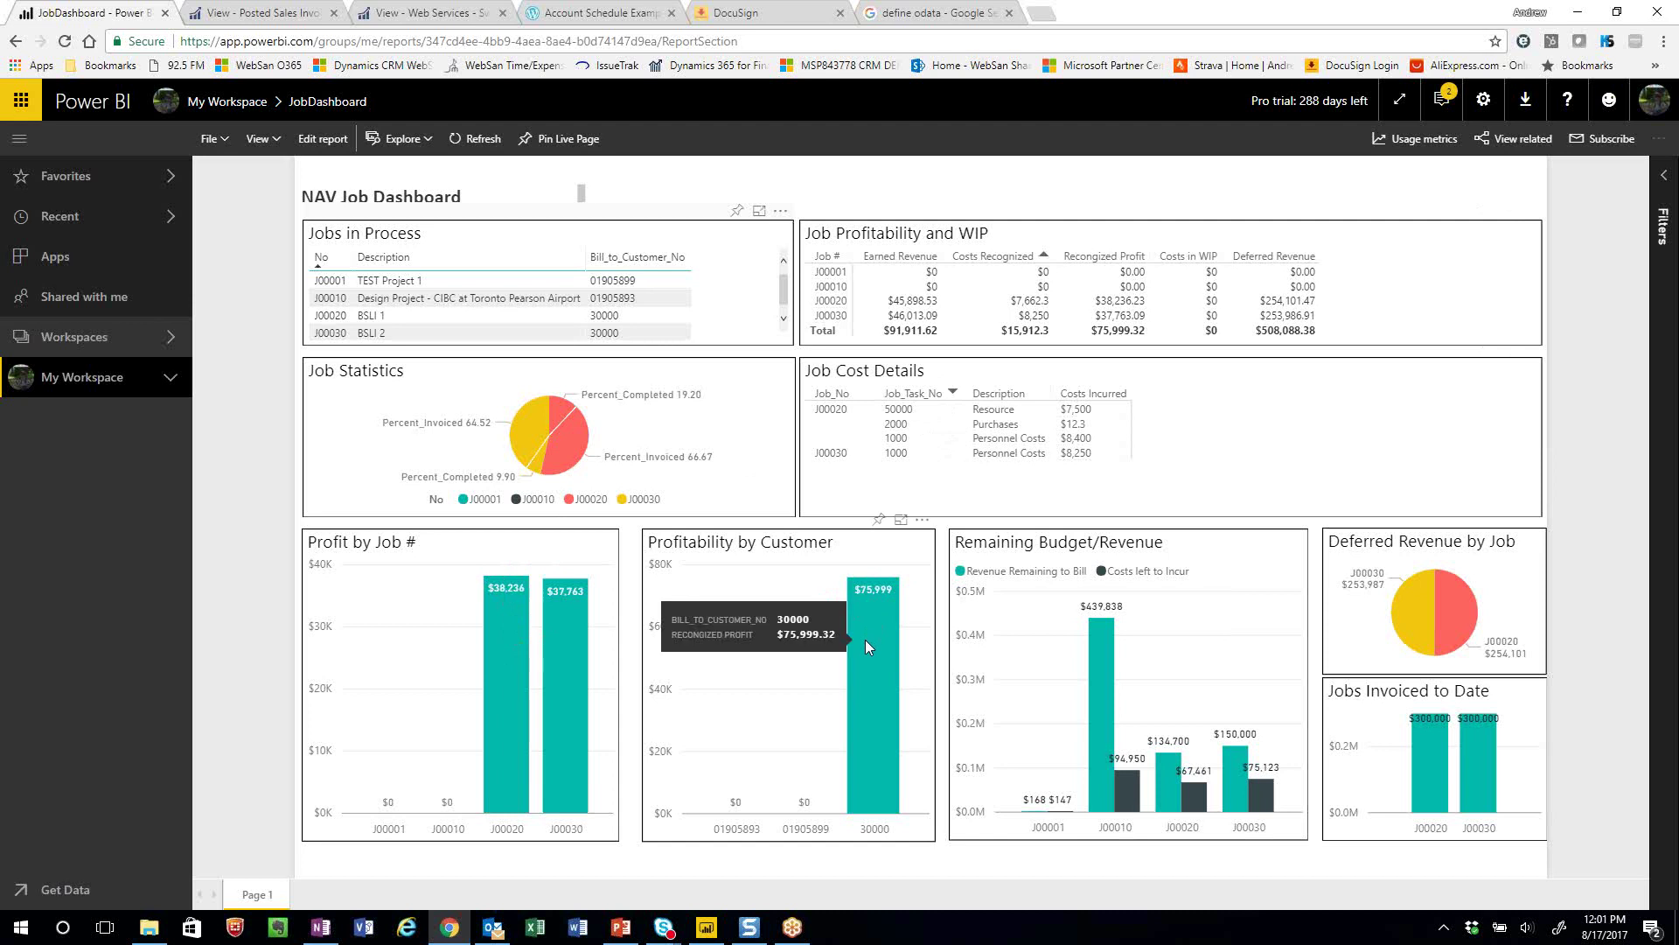
mouse_move(1105, 661)
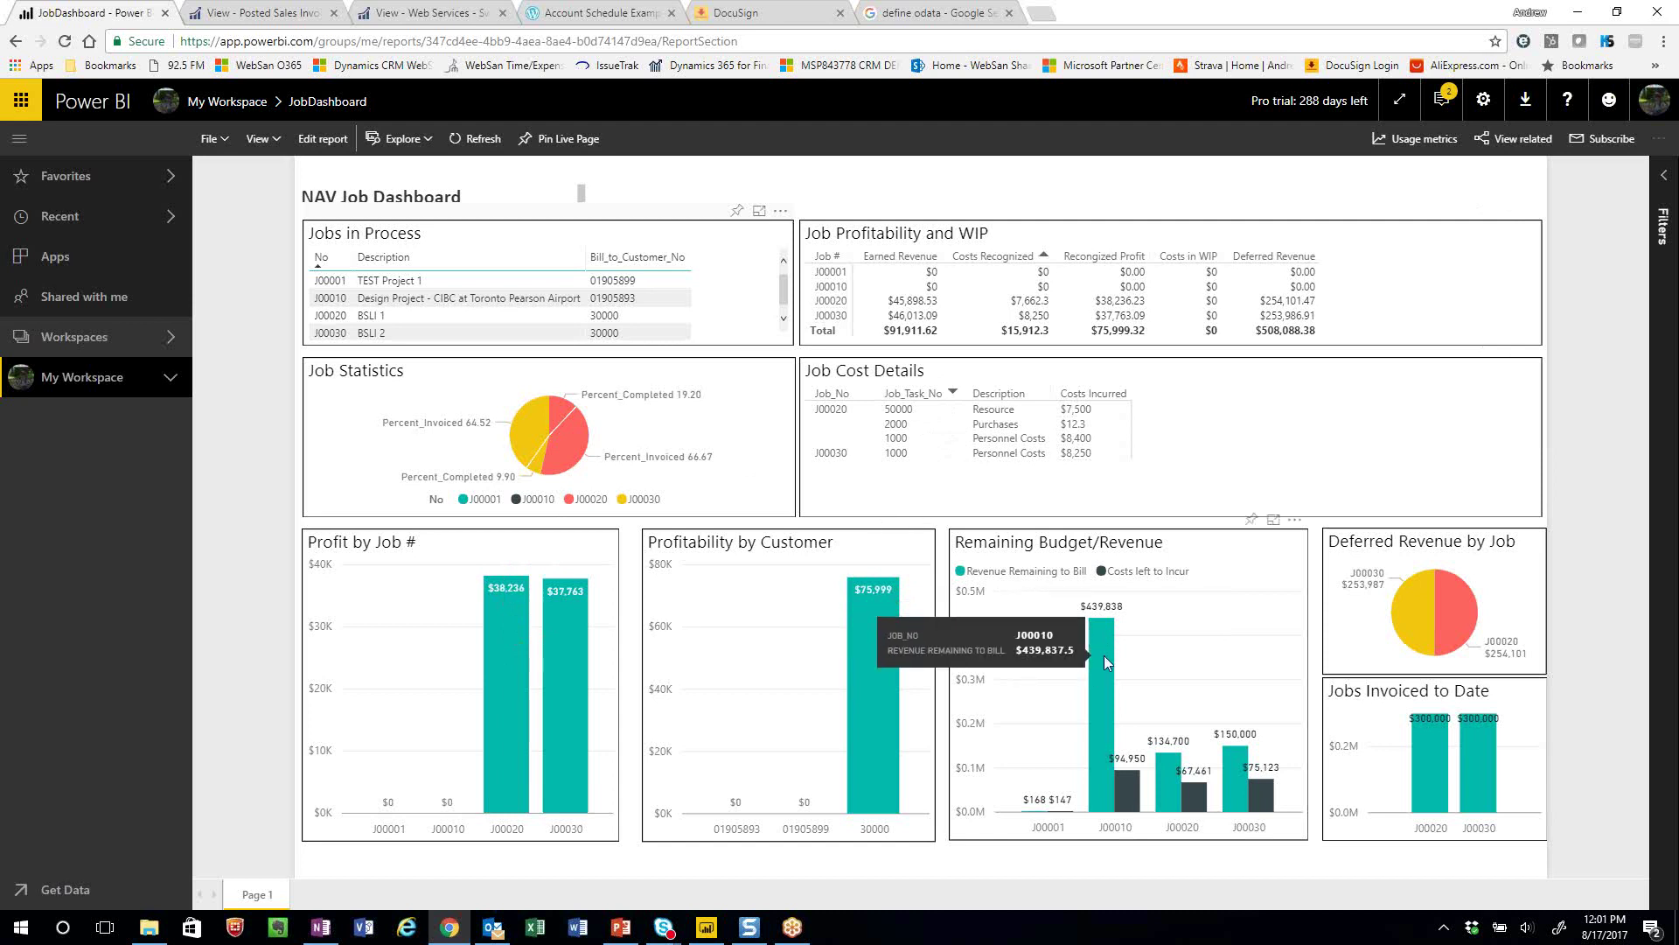
mouse_move(1127, 785)
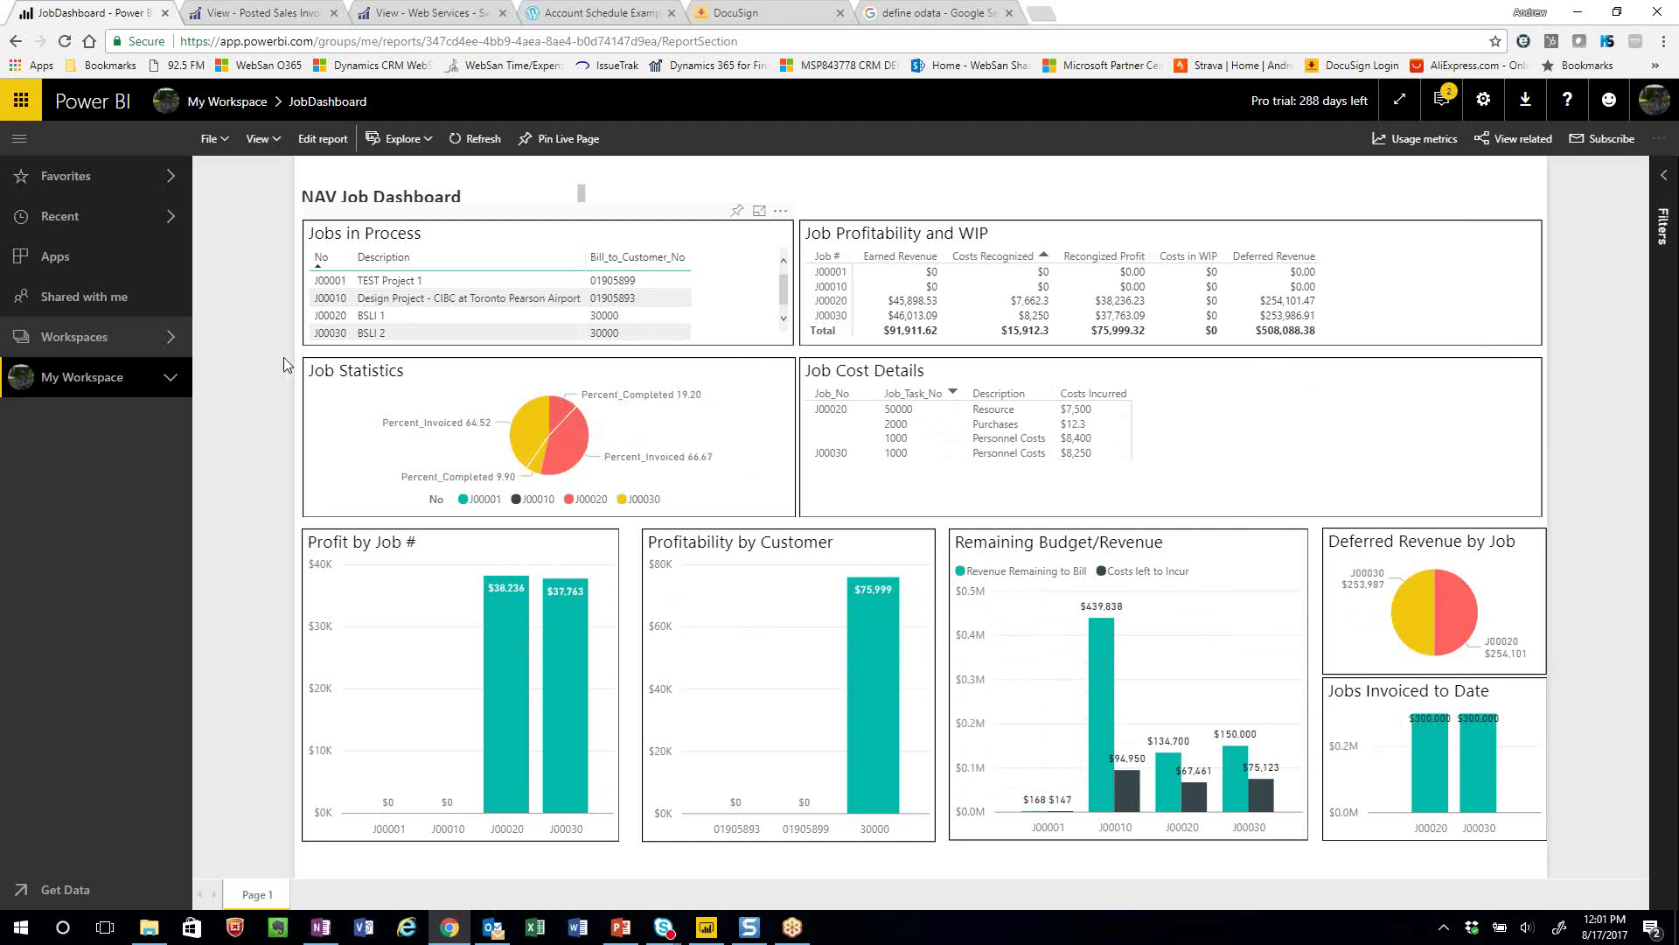
Filter the dashboard by job J00030, examine its deferred revenue, remaining budget, invoiced amount and recognized profit, and clear the selection
click(325, 333)
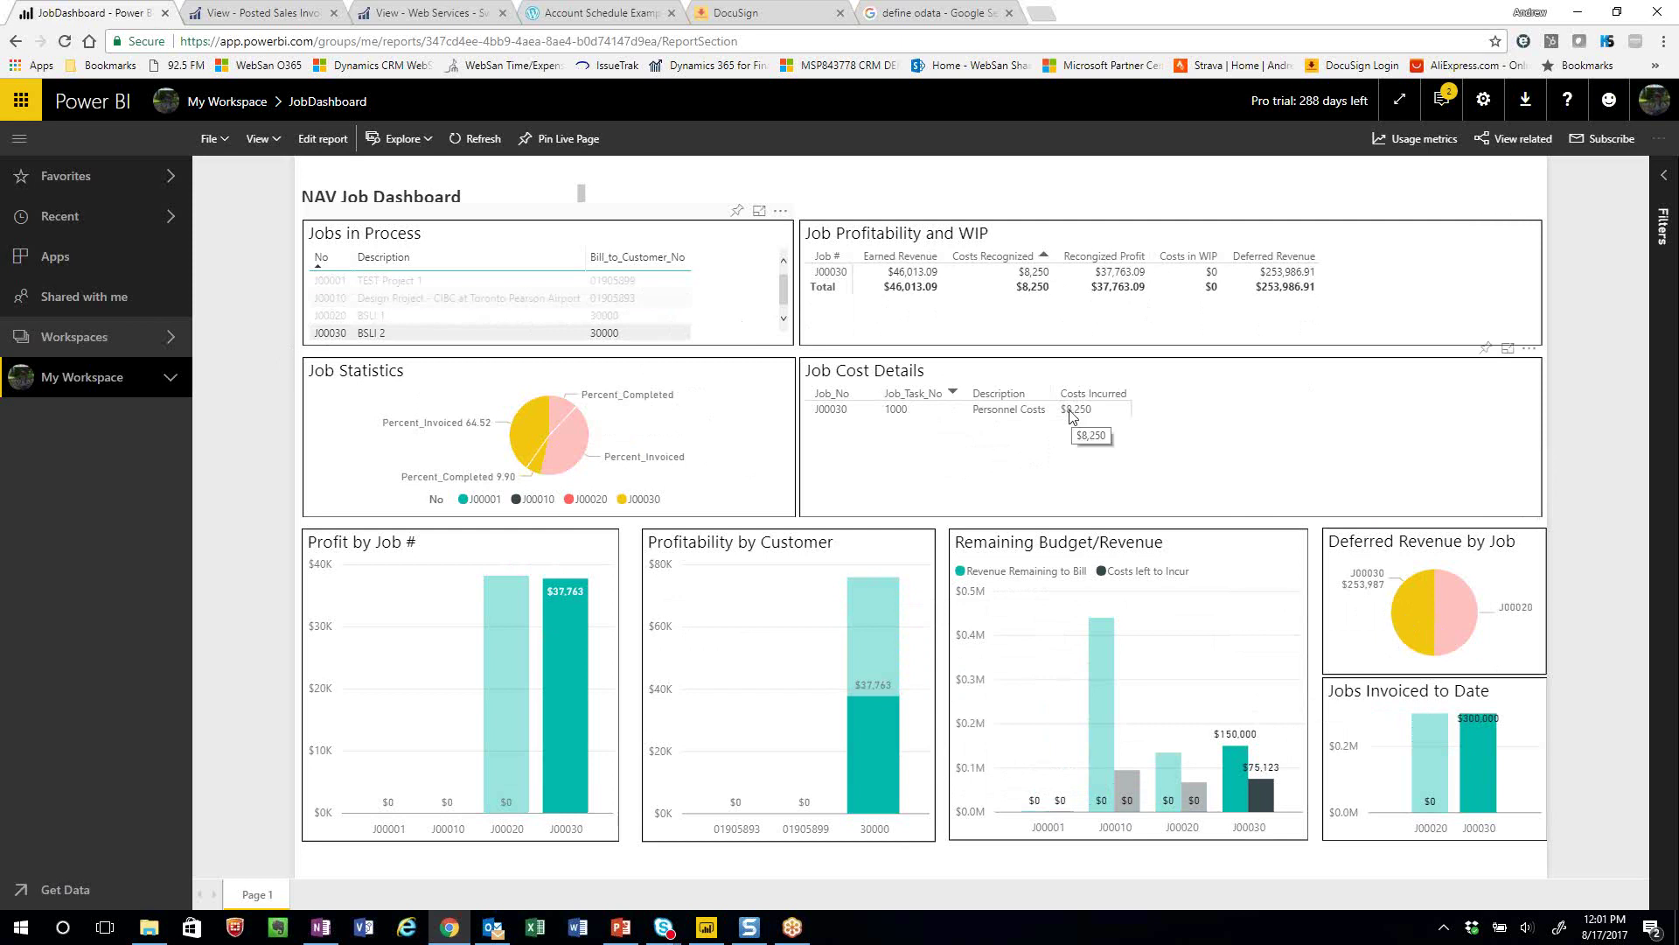
mouse_move(1409, 601)
mouse_move(1237, 768)
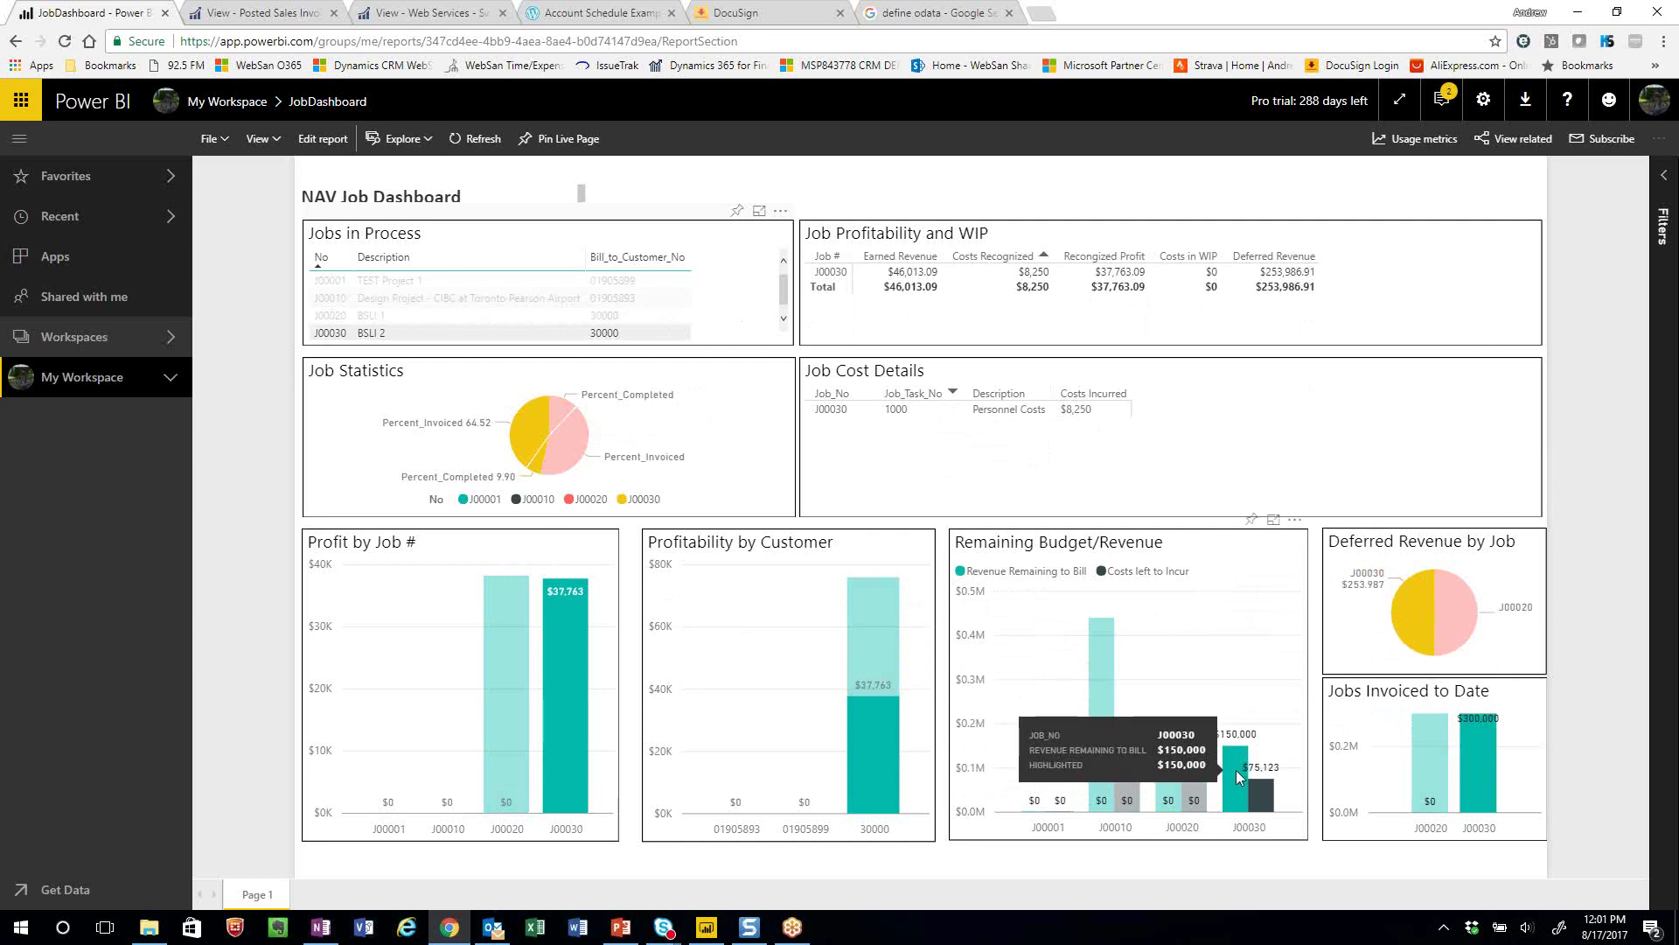
mouse_move(1265, 798)
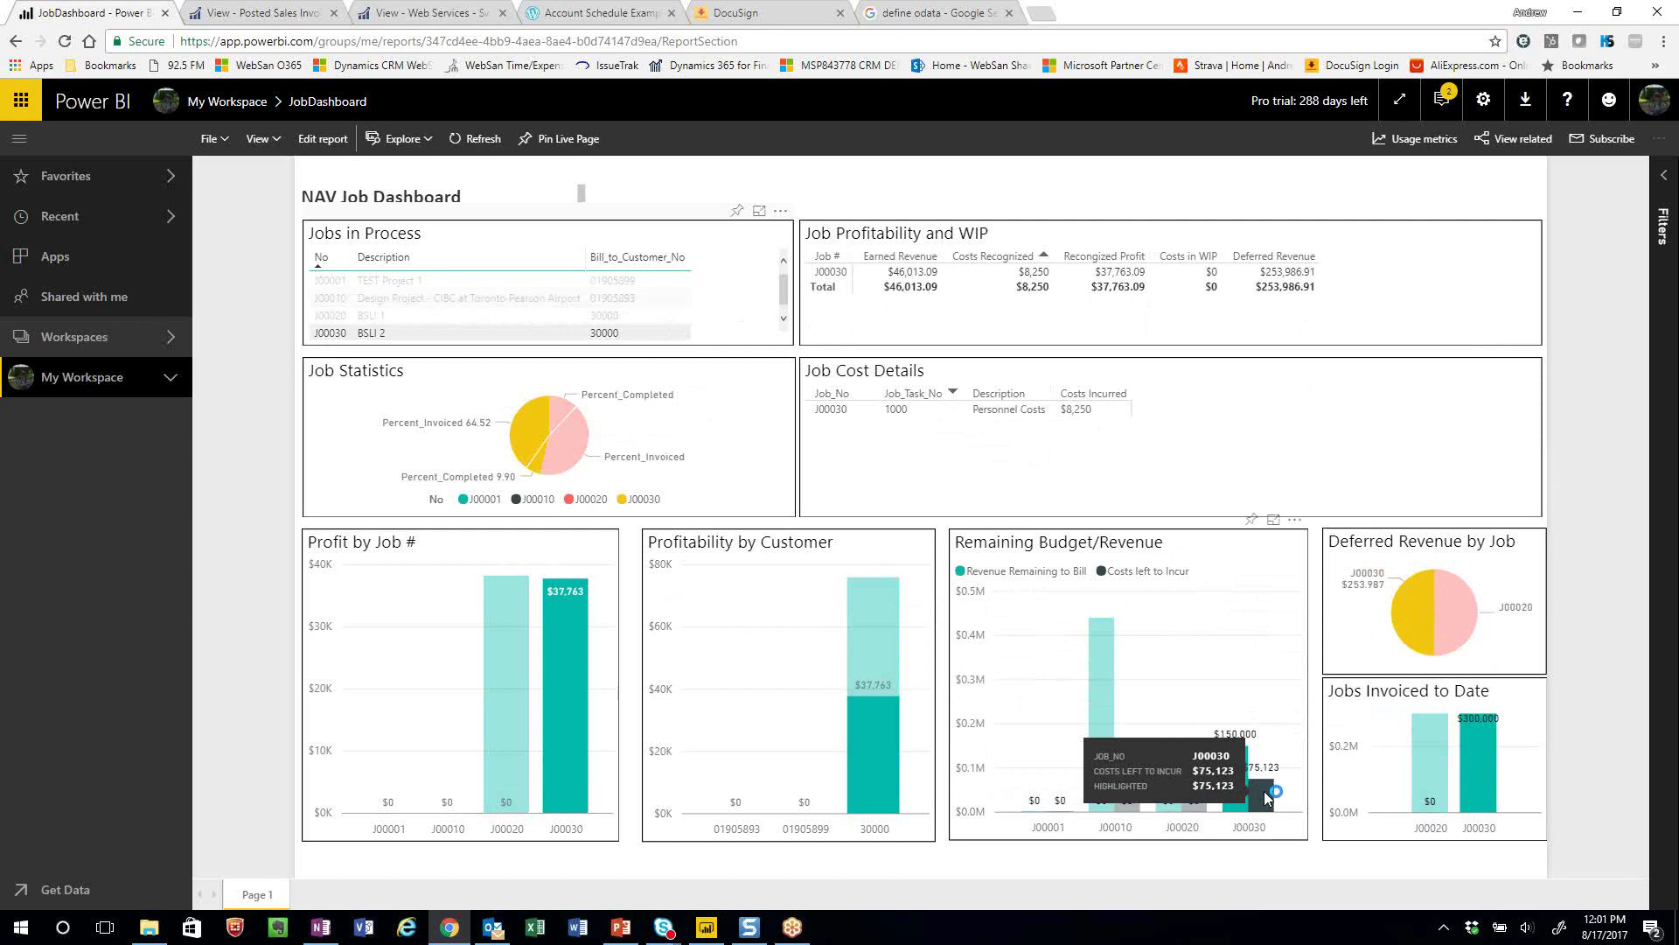
mouse_move(1477, 751)
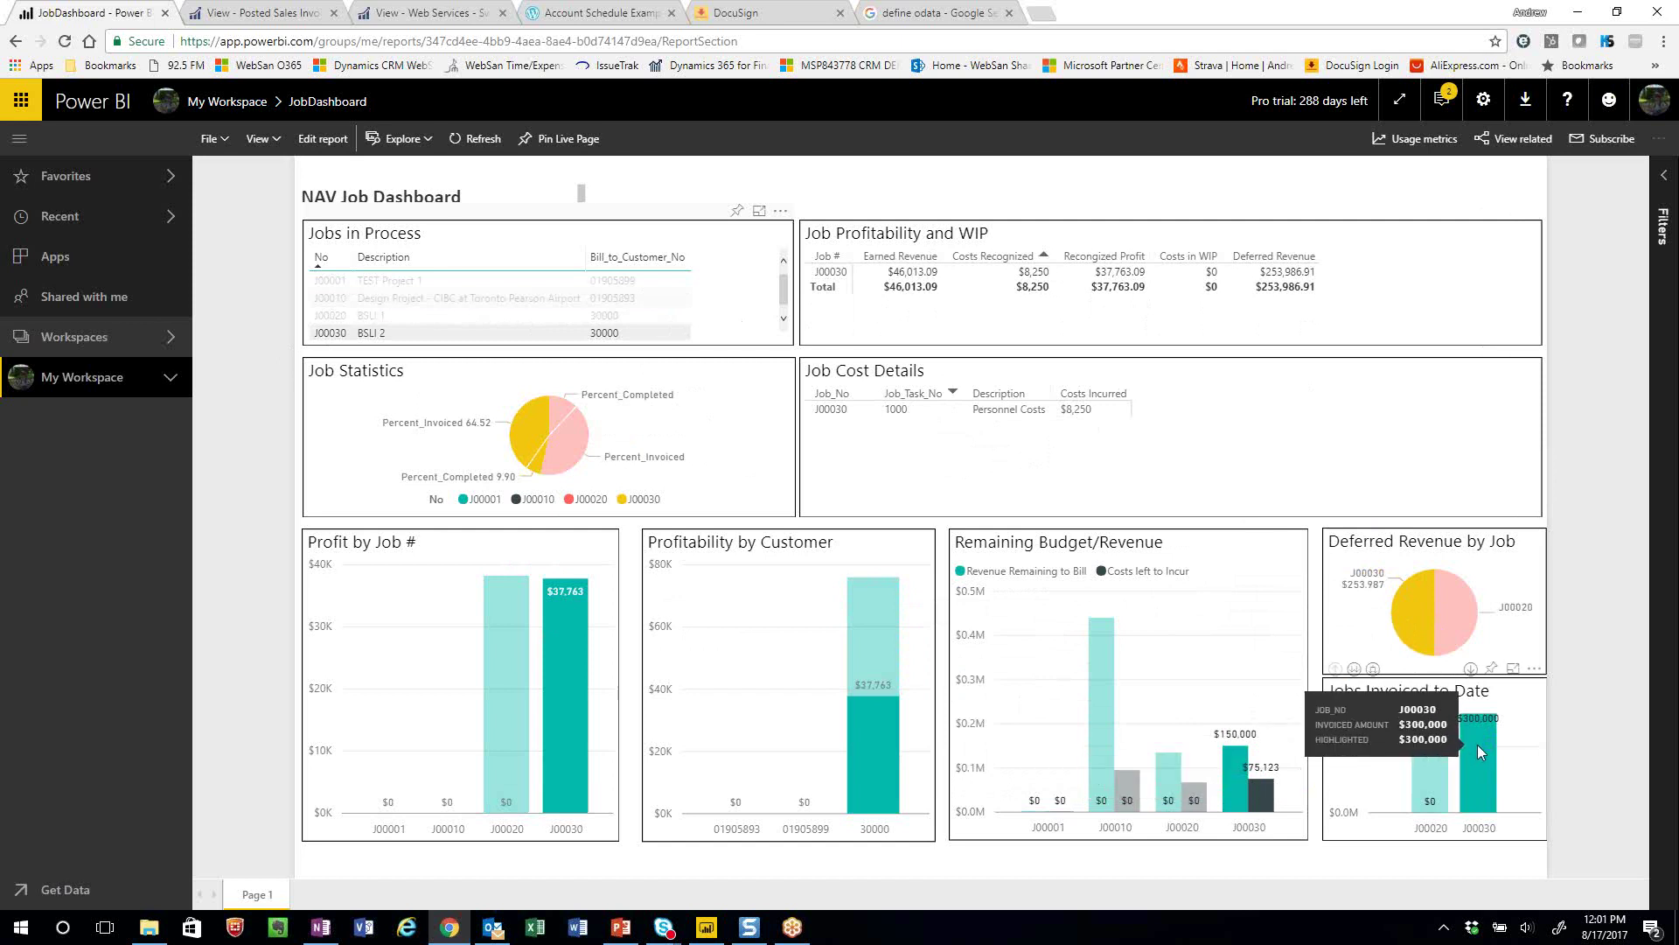
mouse_move(862, 676)
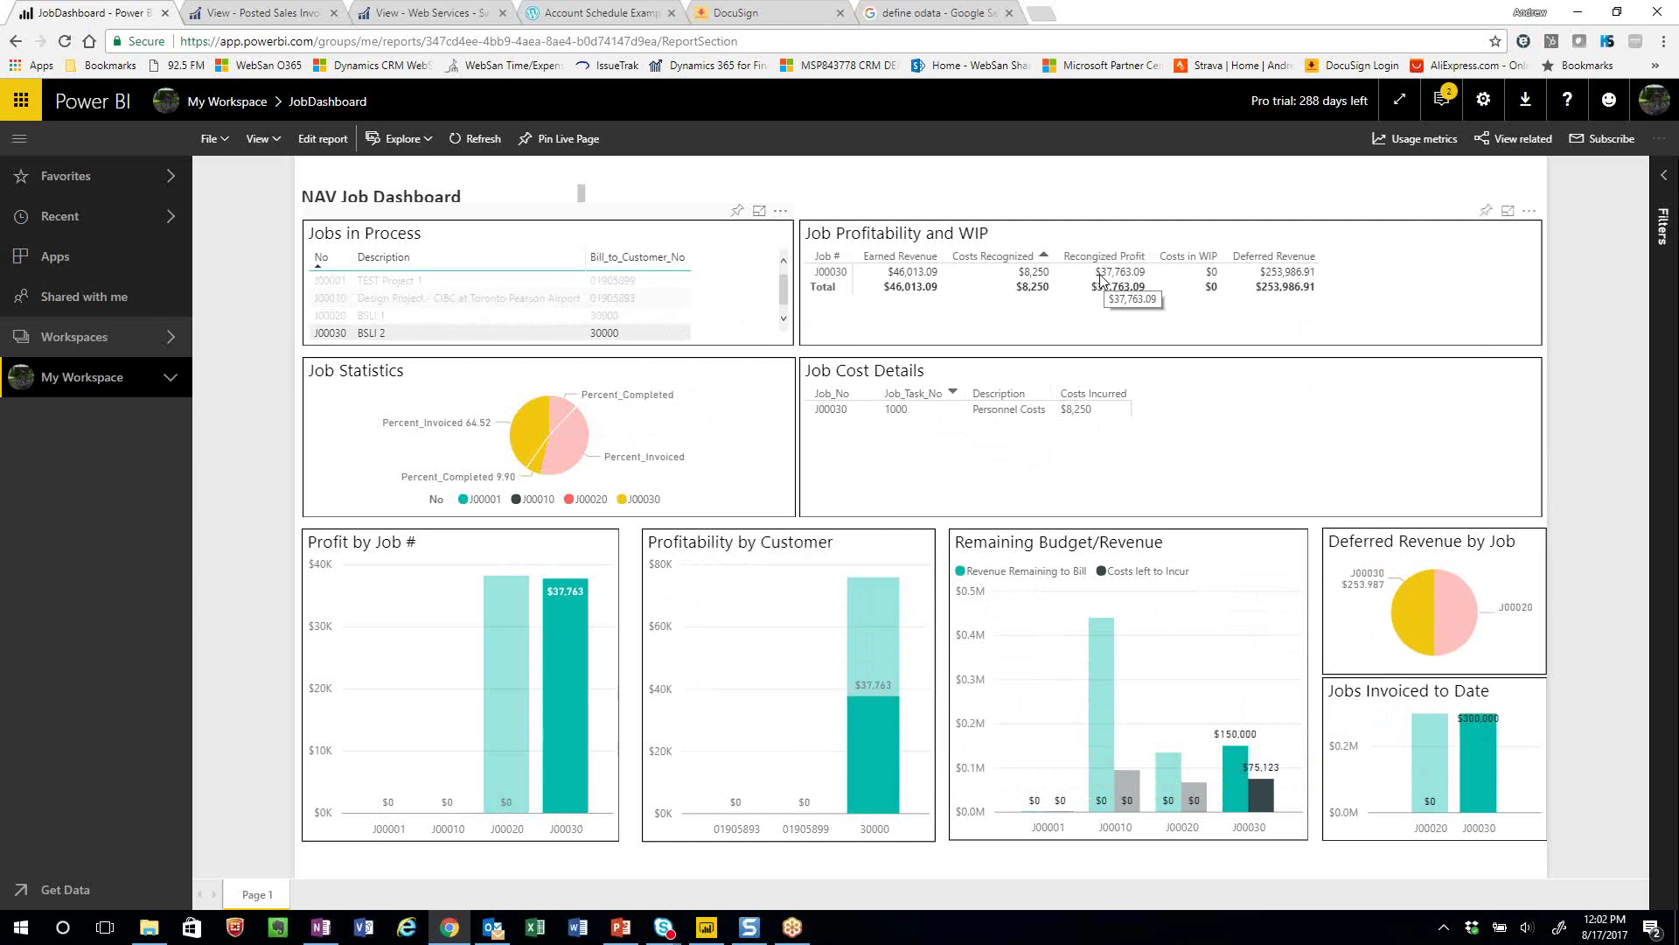
click(336, 334)
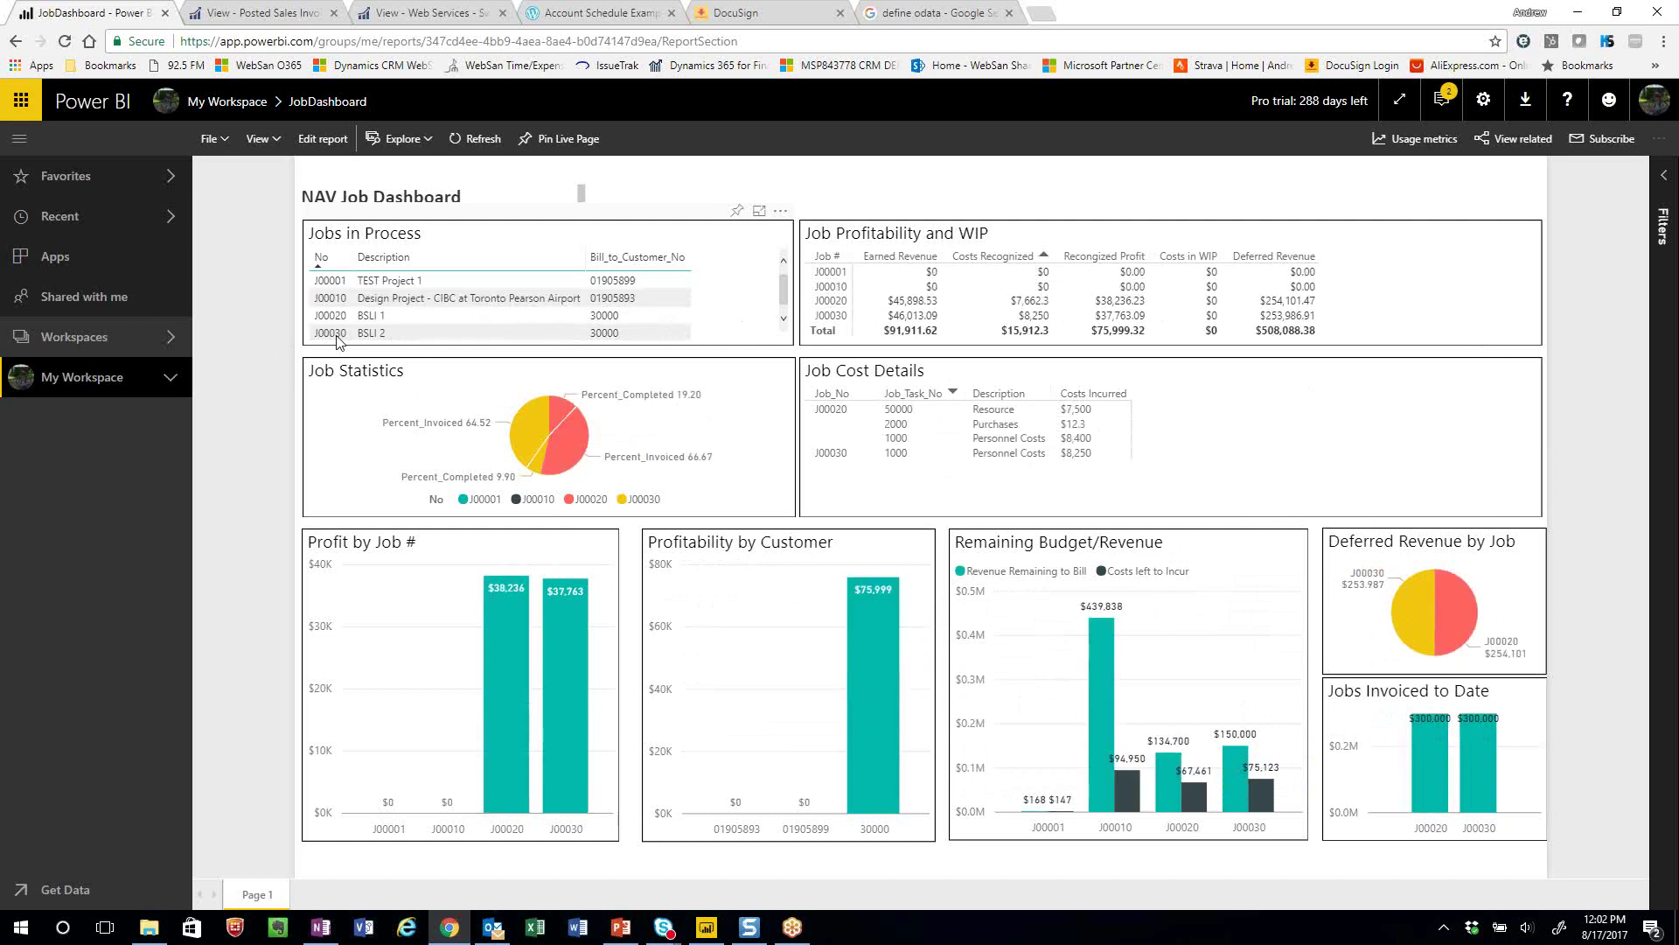
Switch to Swift Dynamics, close the web services list and review the tasks, posting and WIP details on the J00030 job card
click(402, 15)
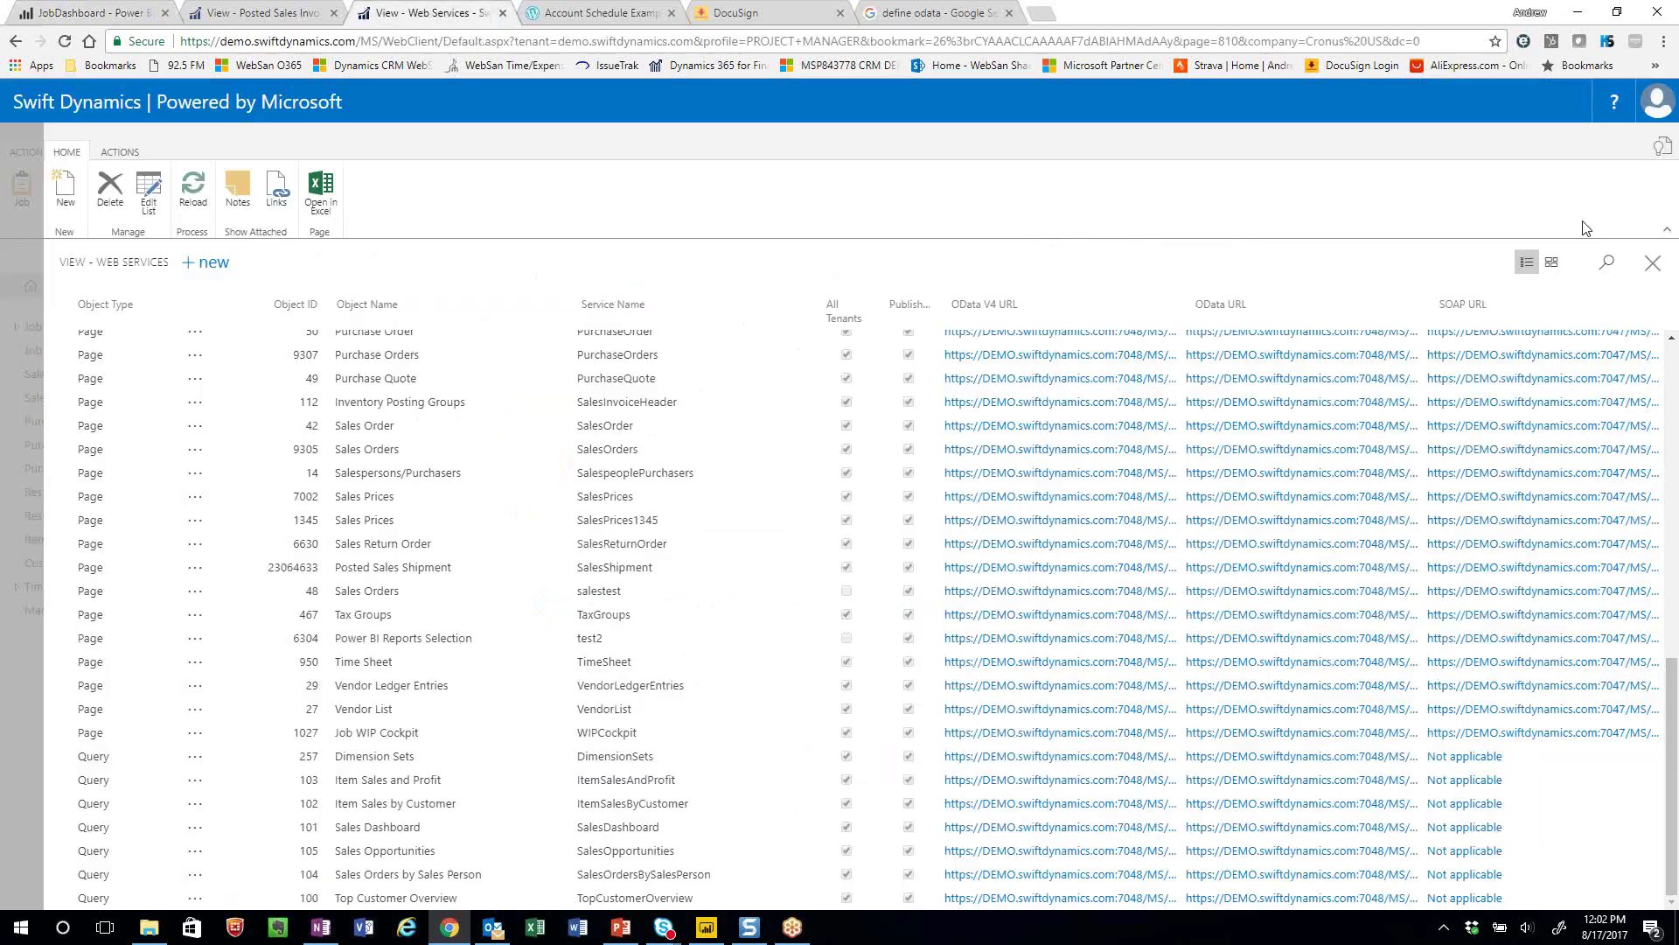
click(1653, 263)
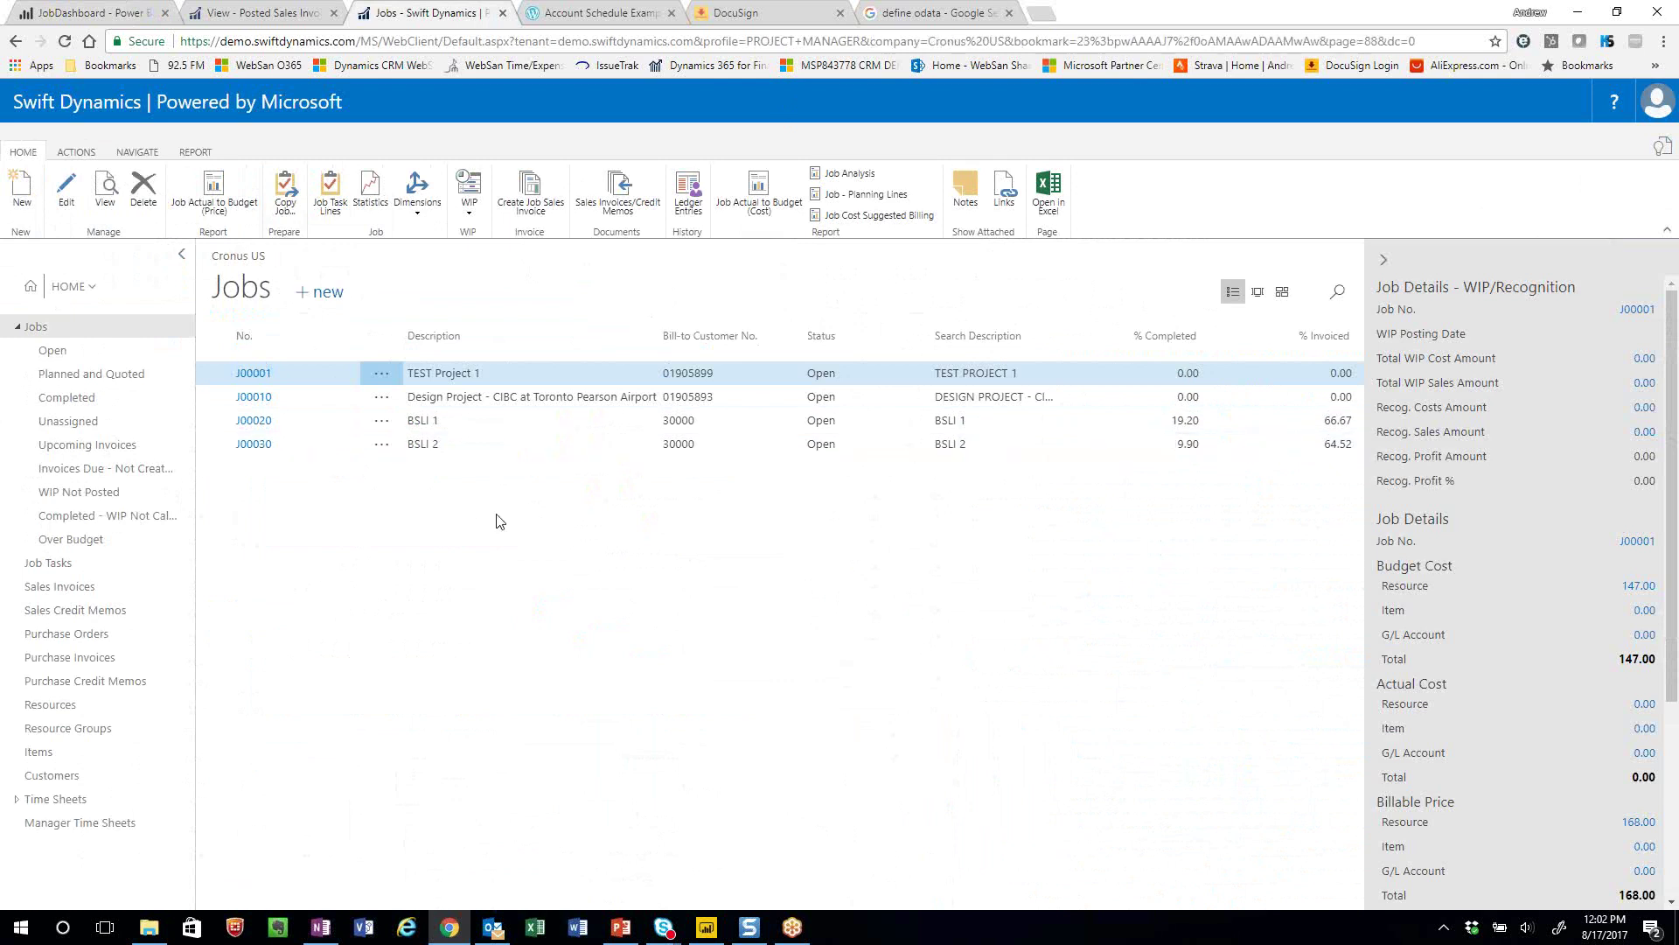
key(Down)
key(Down)
key(Down)
key(Return)
scroll(907, 562, down, 3)
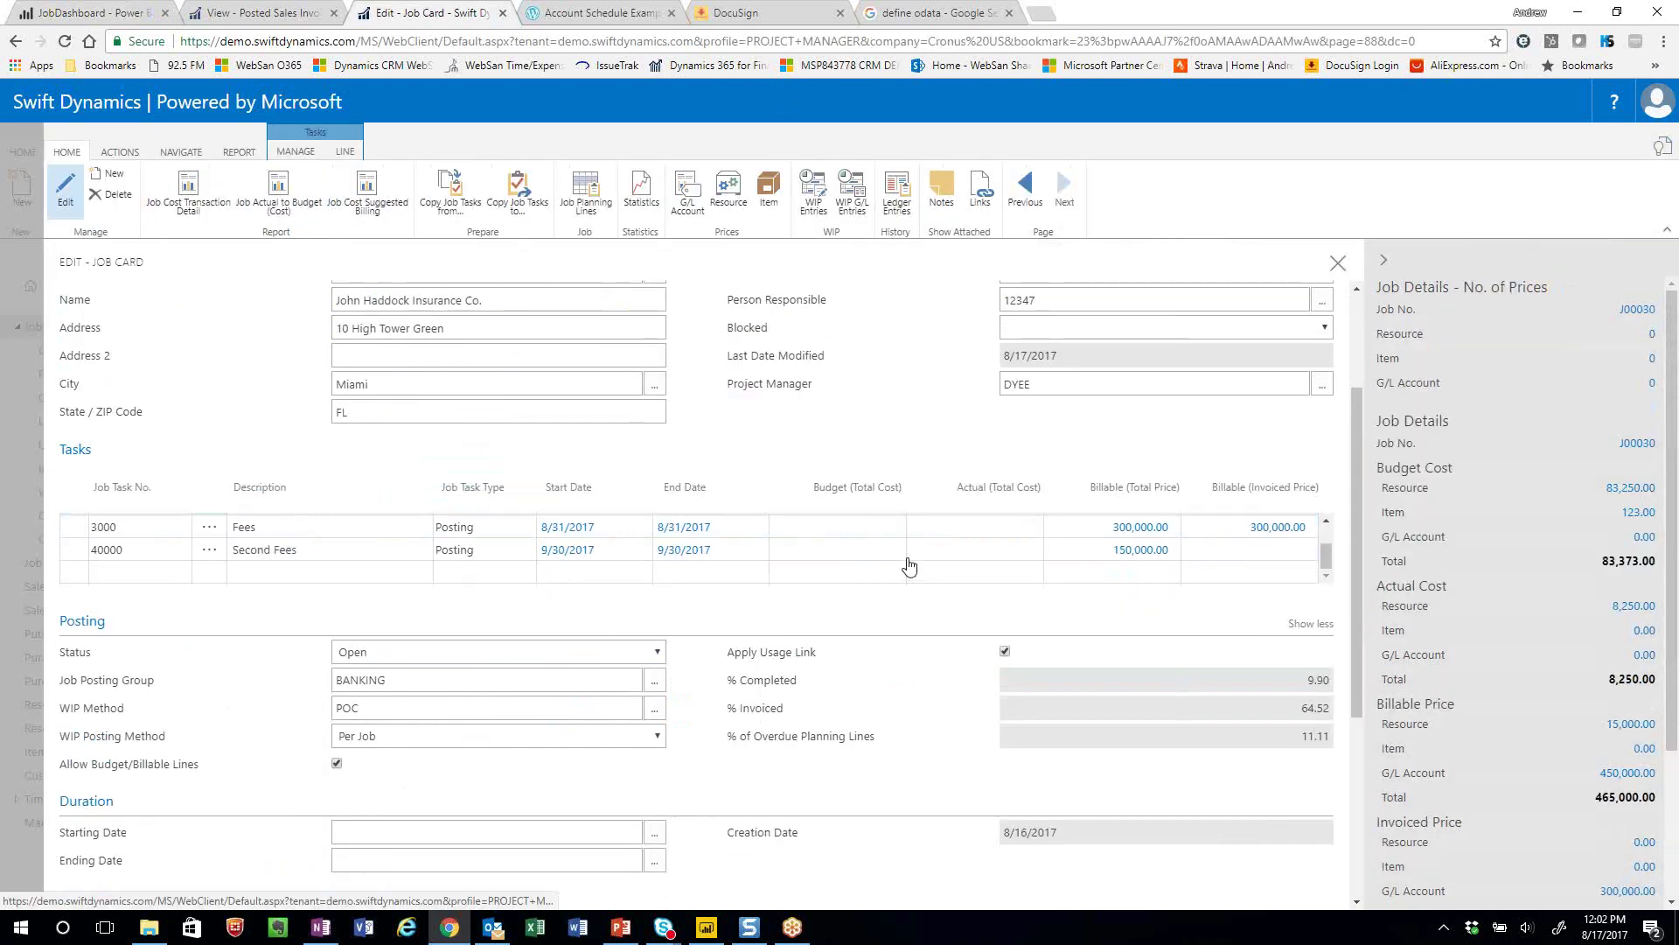
scroll(907, 565, down, 4)
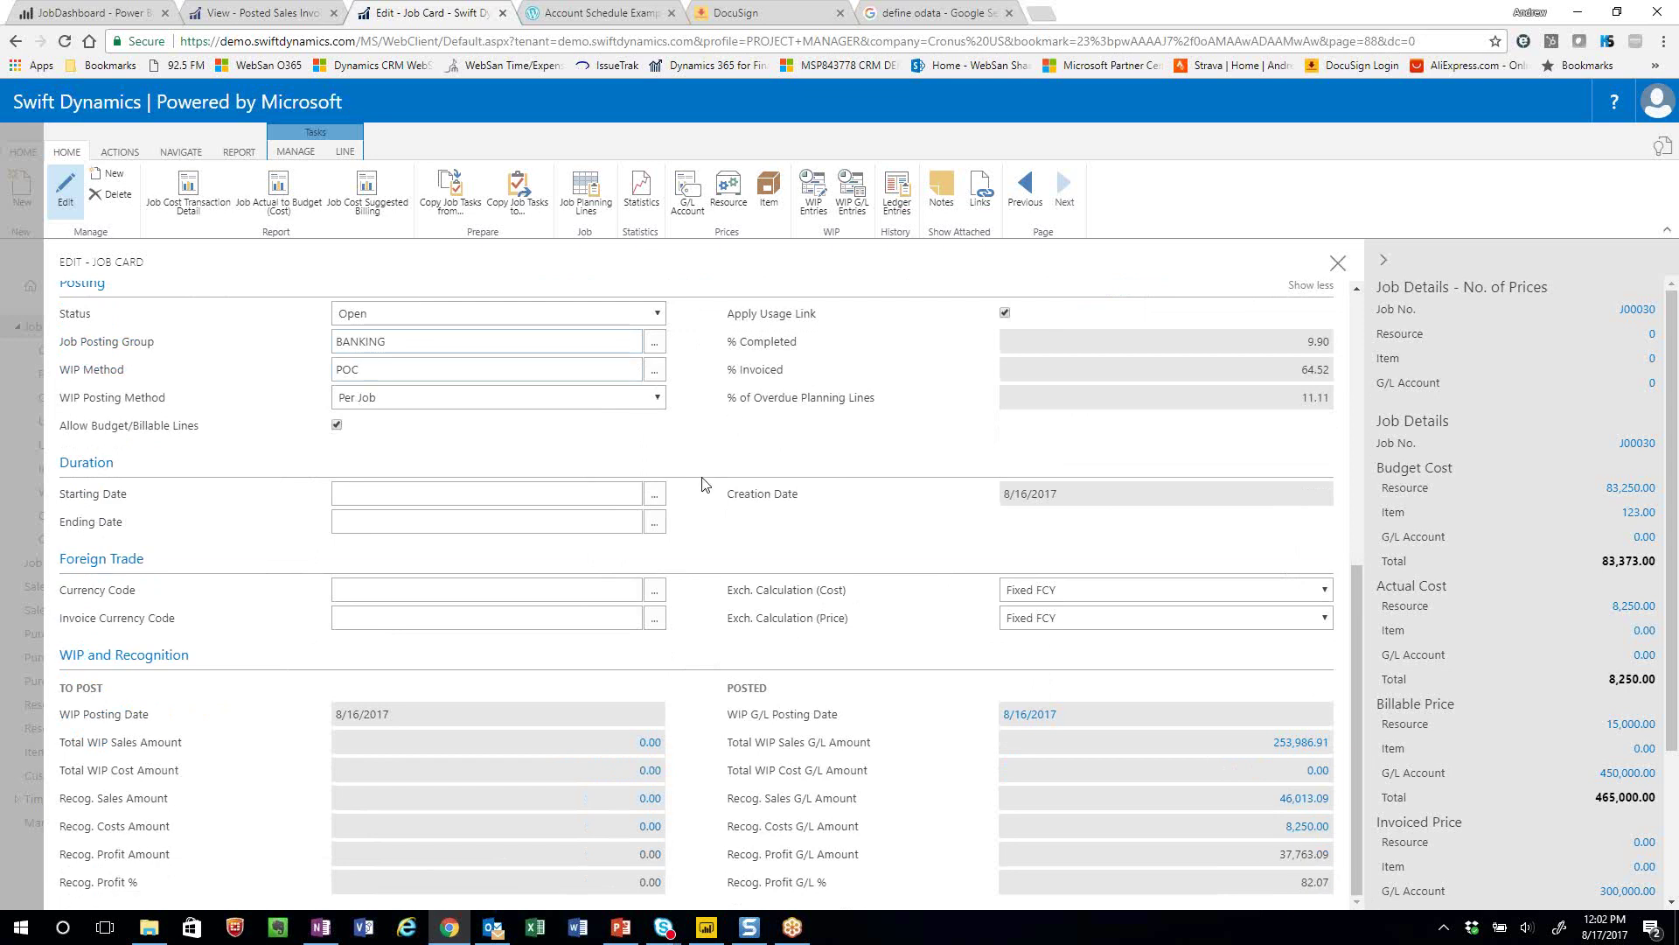
Return to the Power BI JobDashboard report, examine the visuals filtered by job J00030 and clear the selection
click(120, 18)
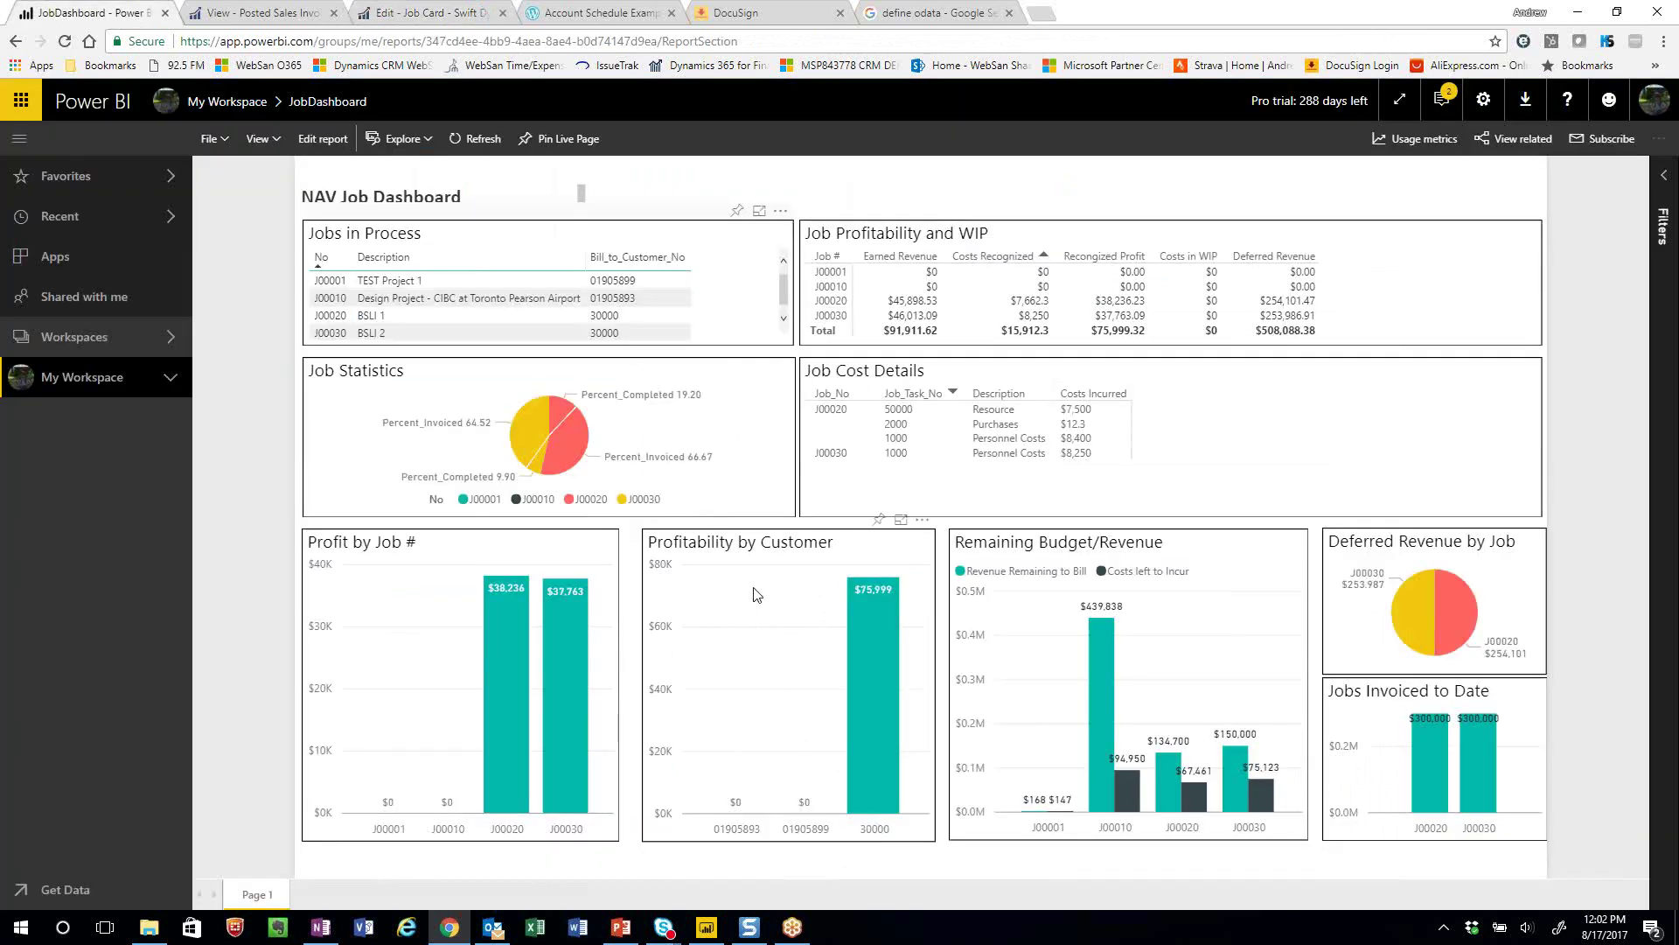
click(316, 335)
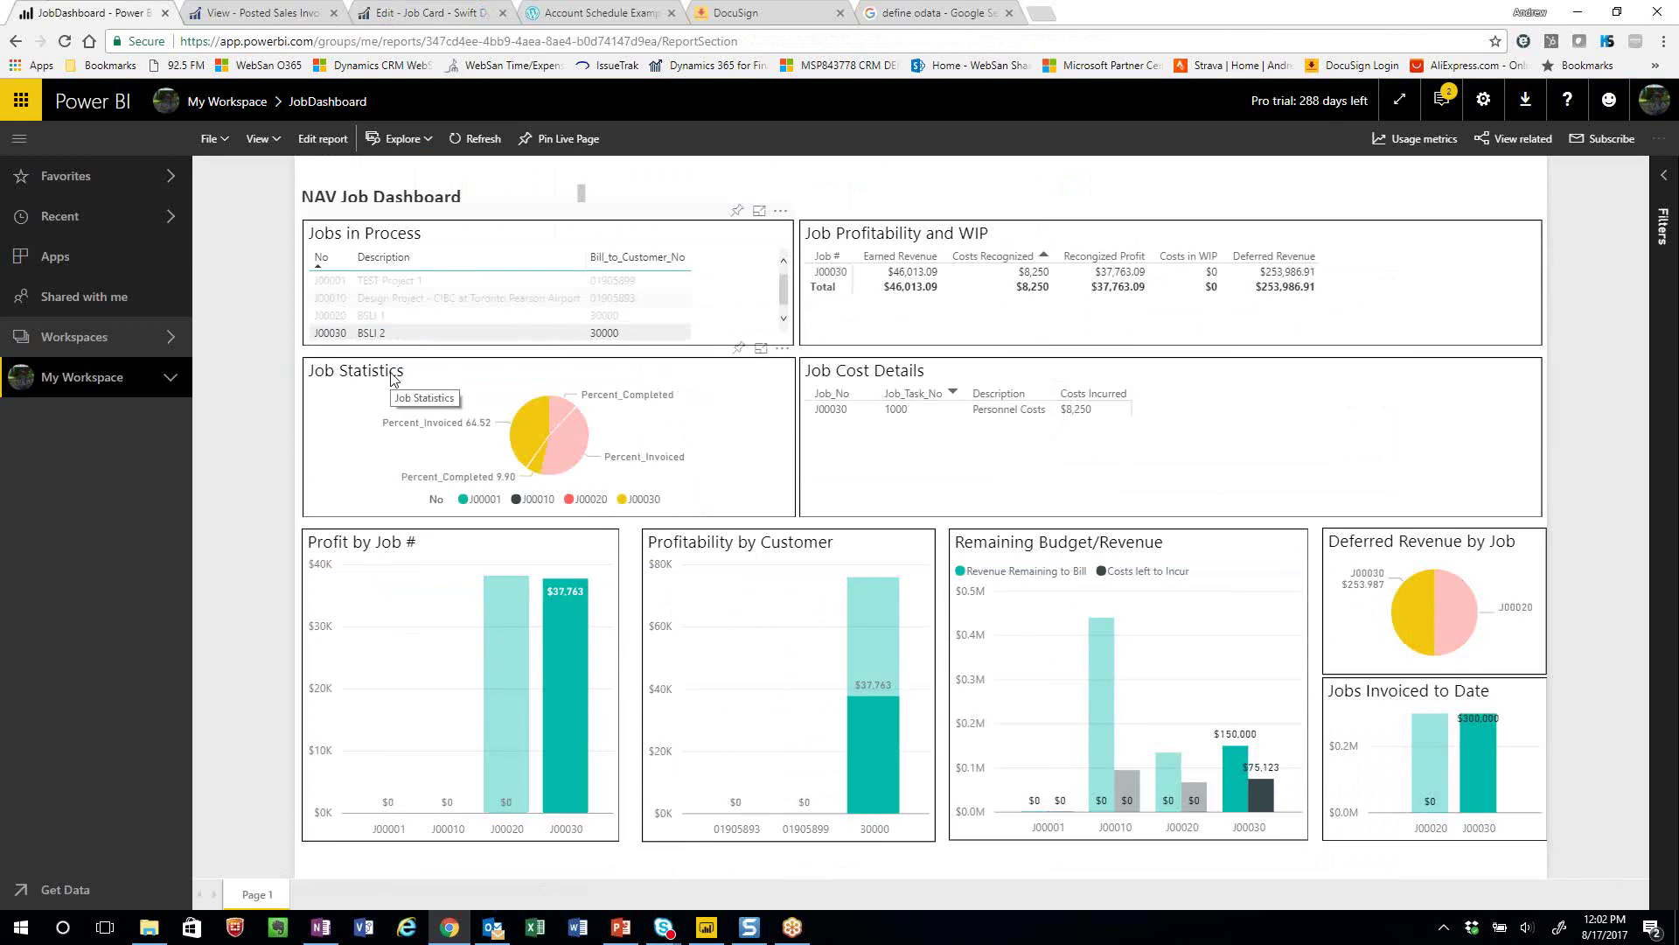
click(333, 333)
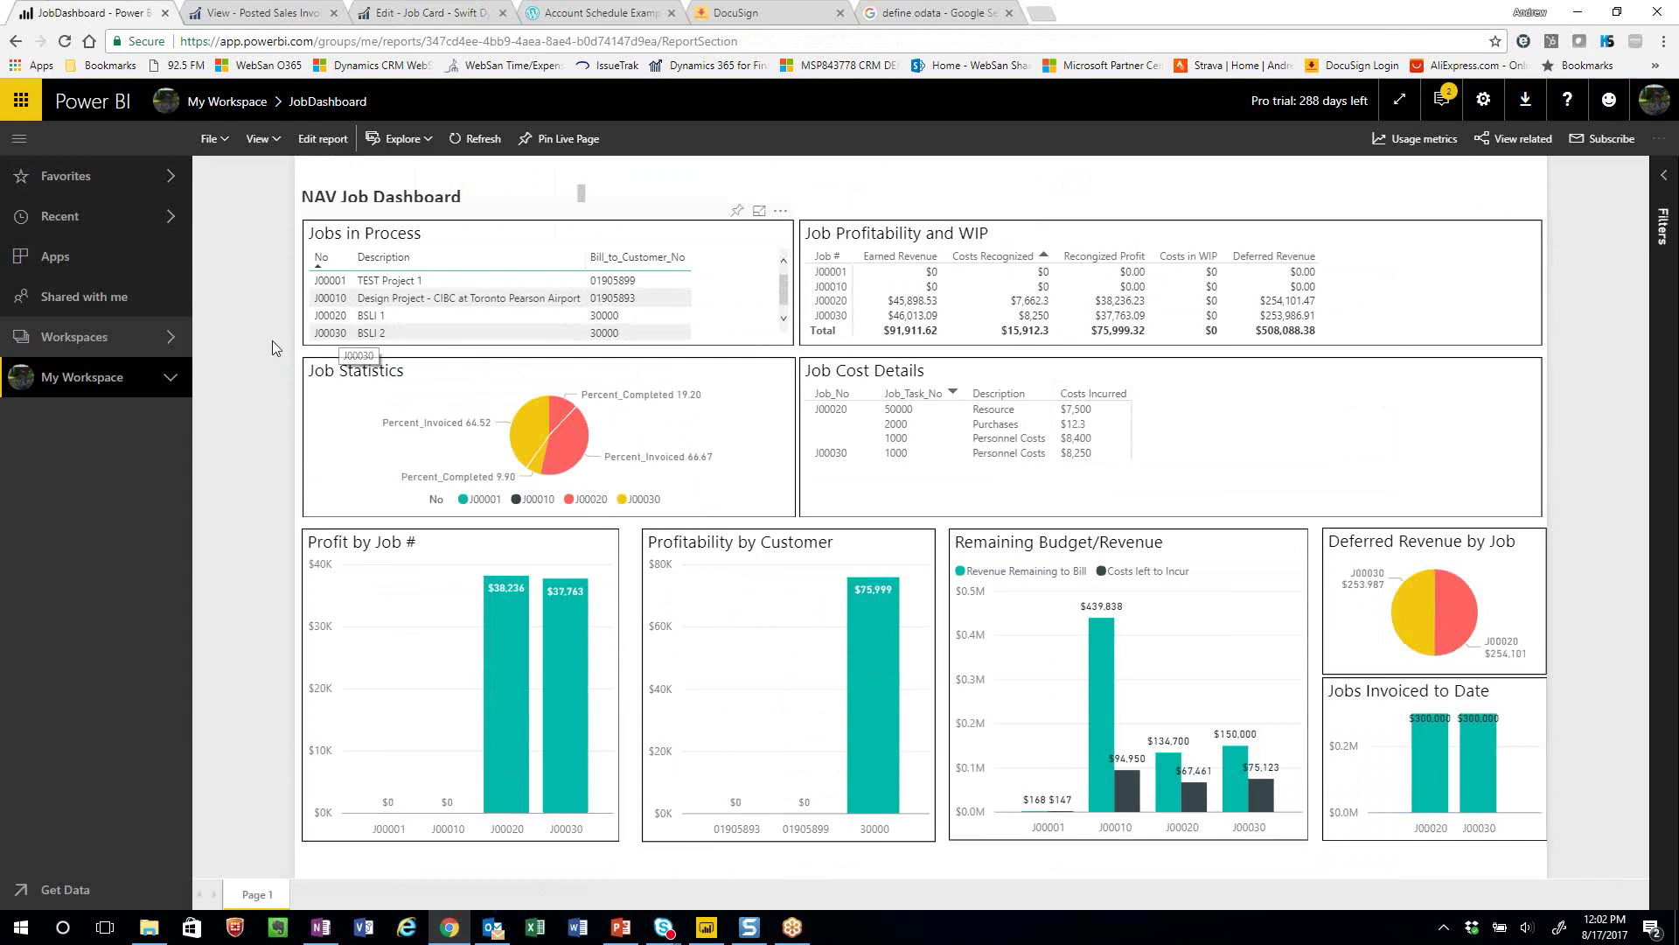
Open the IncomeStatement report from the reports in My Workspace
click(92, 341)
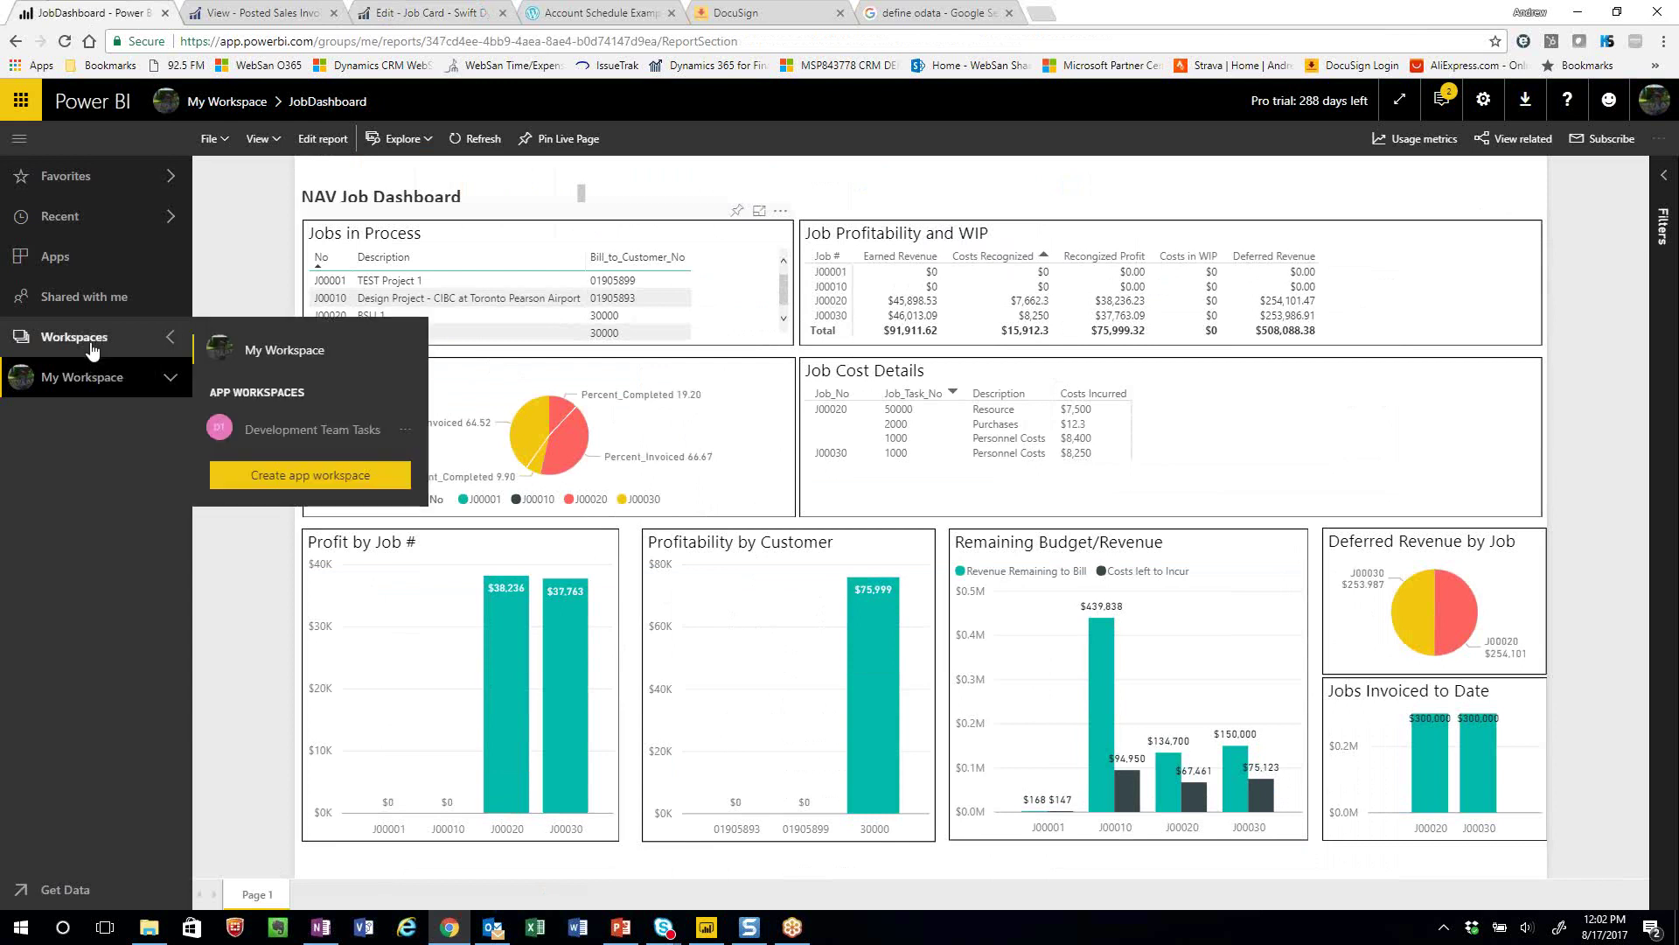
click(275, 360)
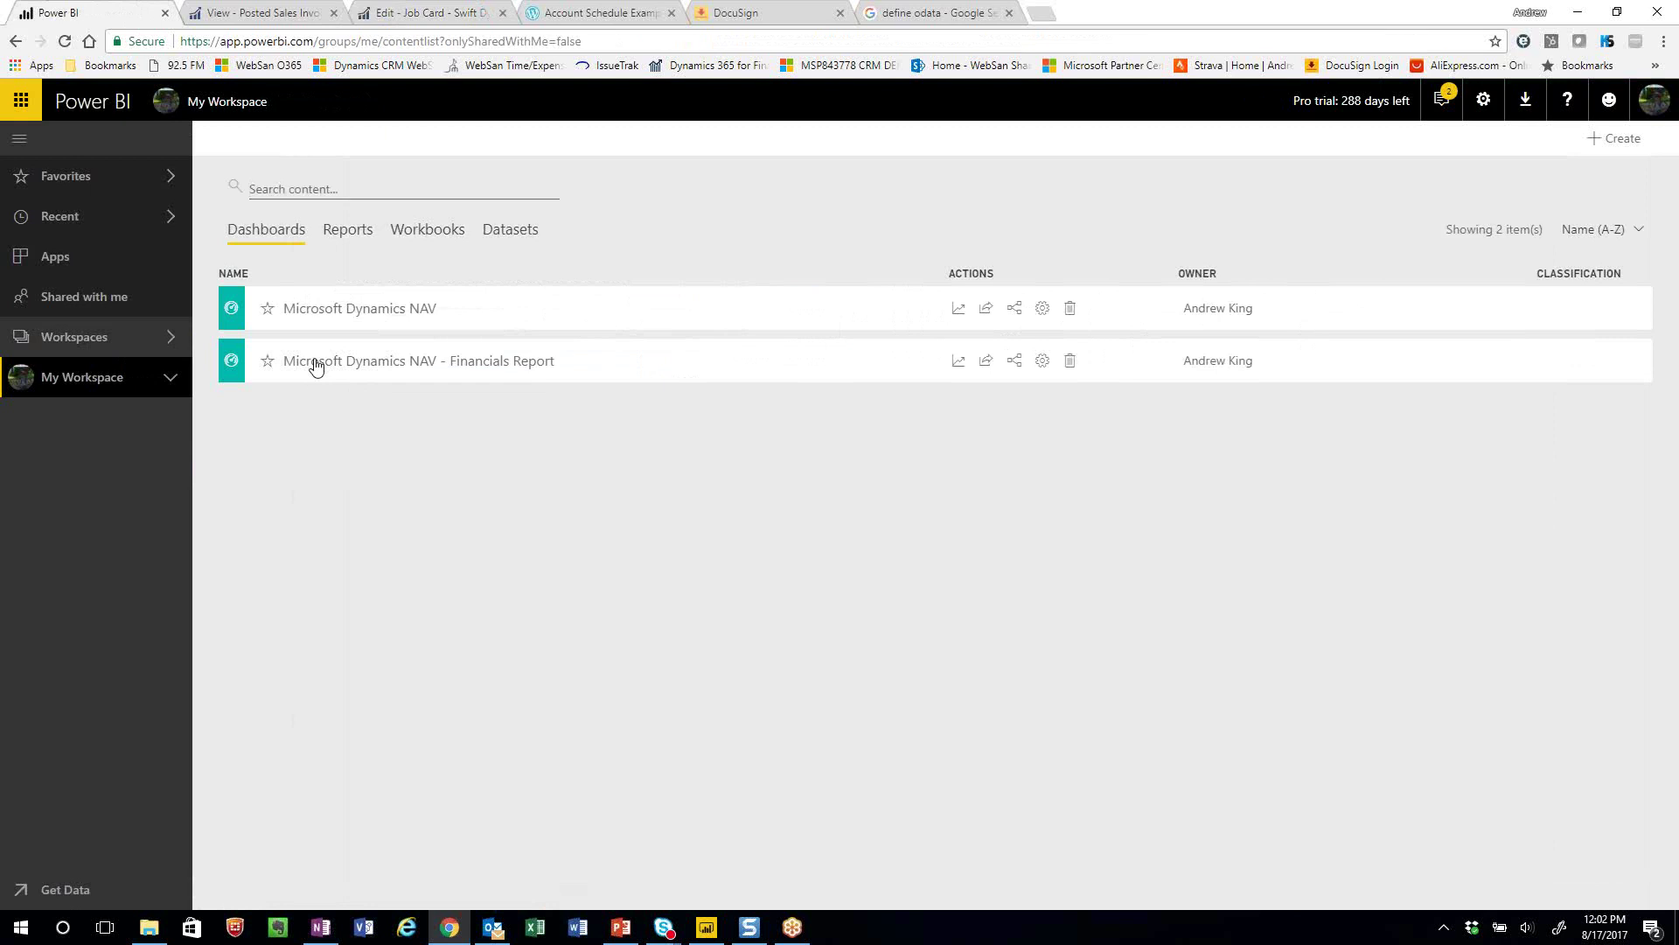
click(335, 235)
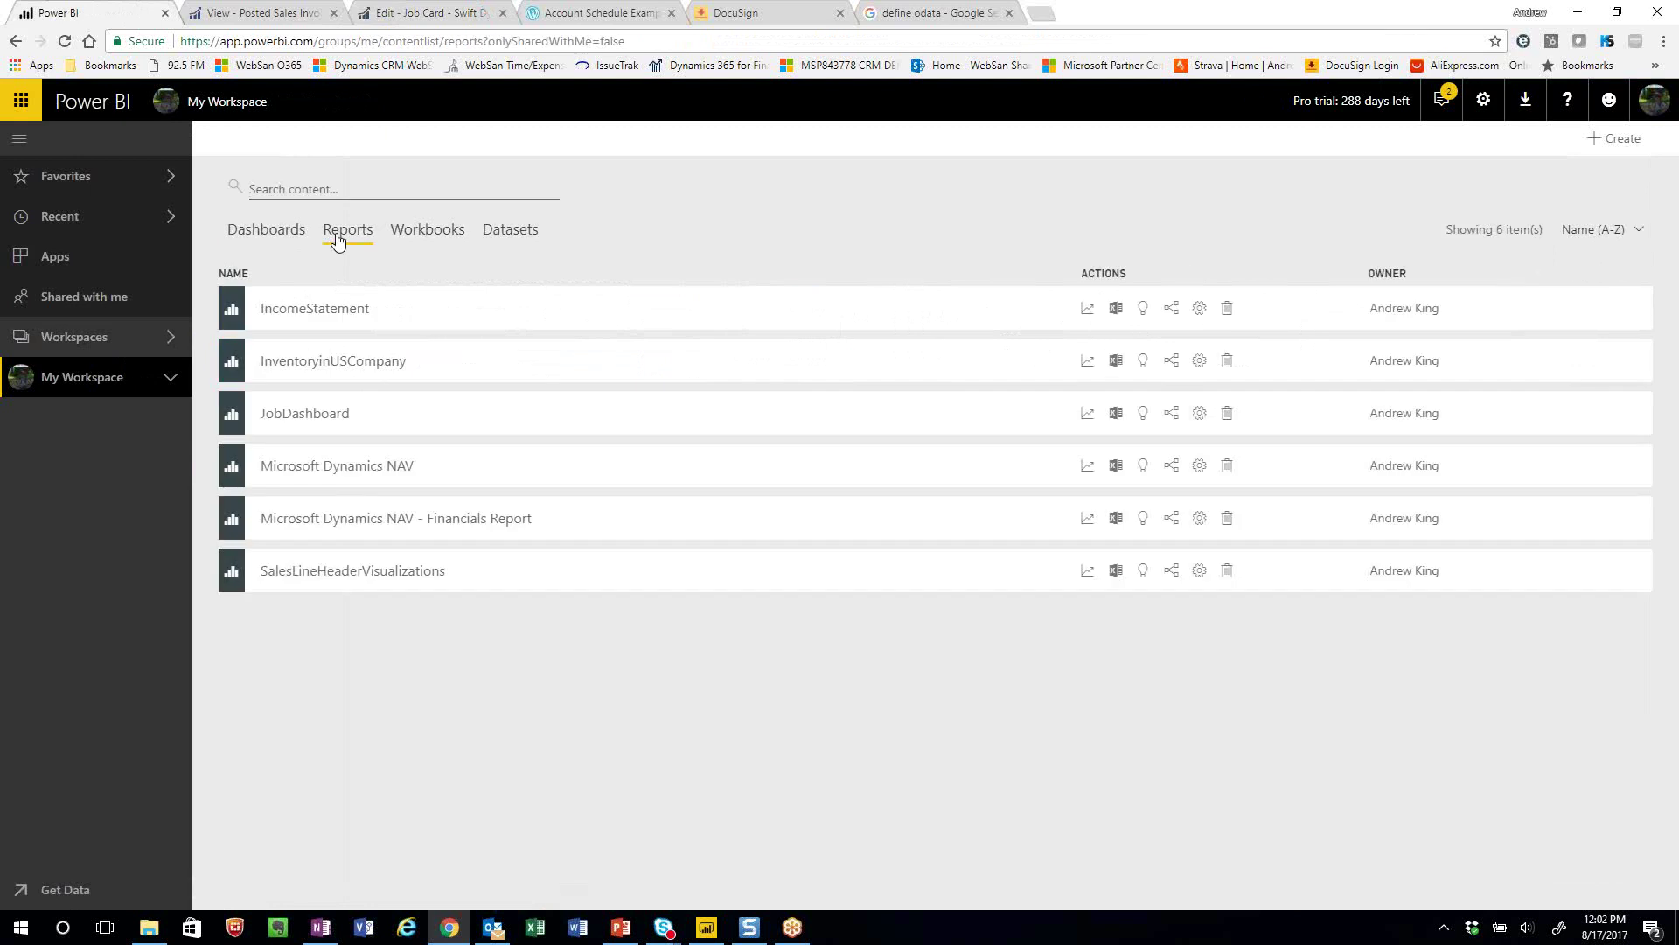
click(332, 312)
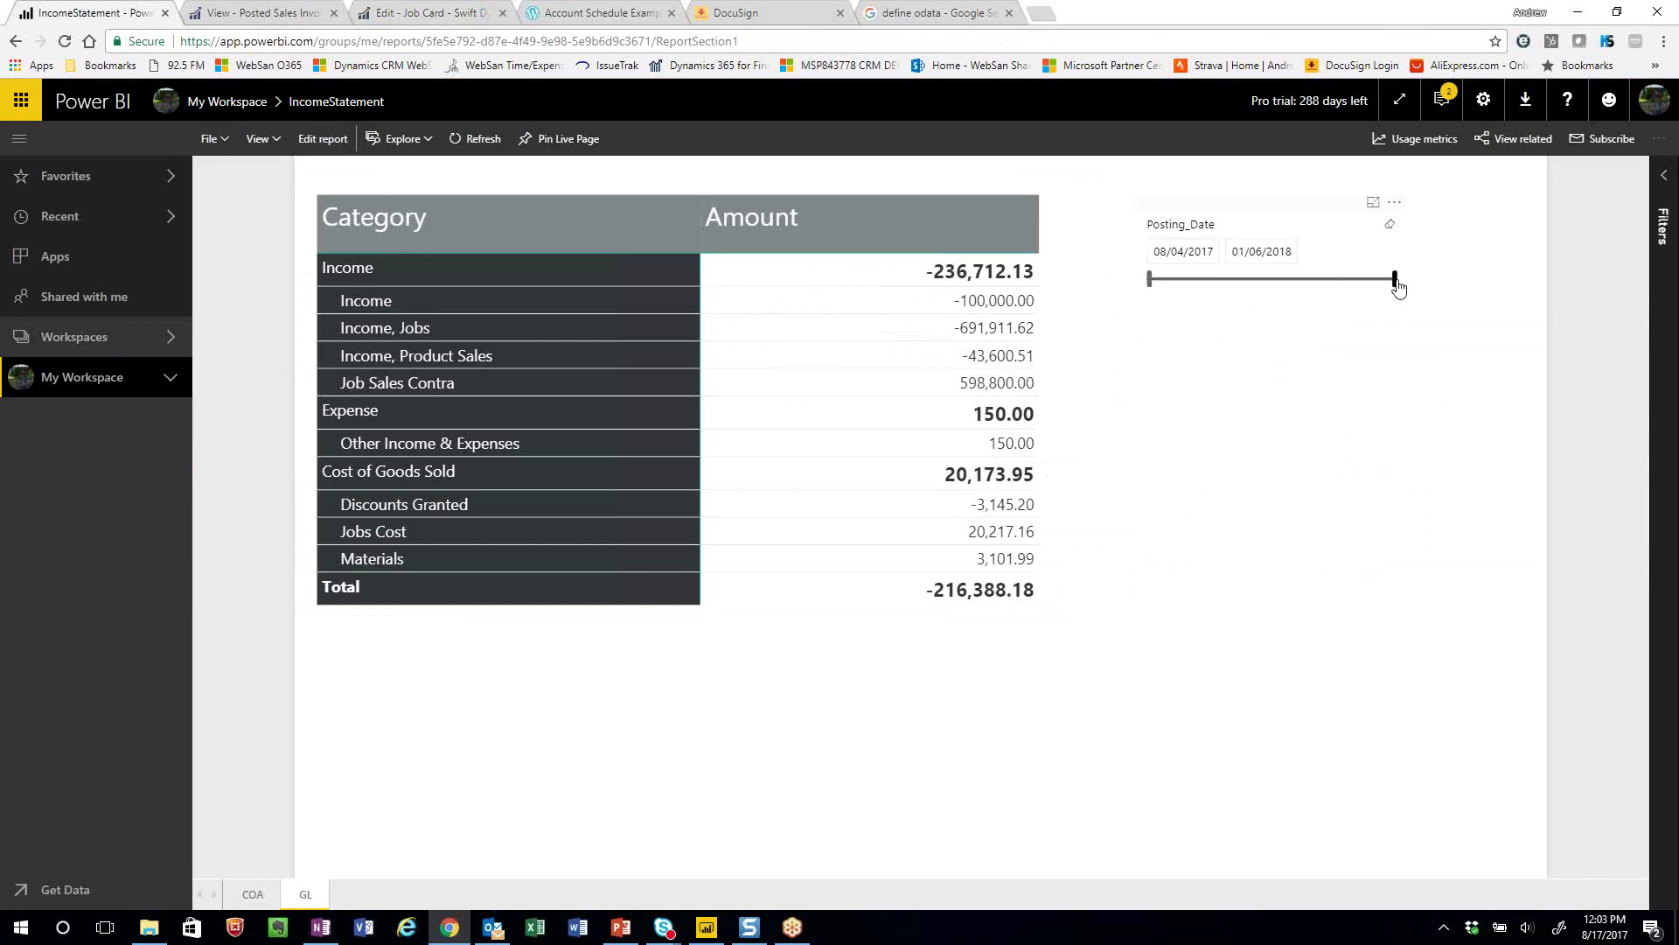
Examine the income statement with the Posting_Date range ending 30/08/2017 and 28/02/2018, and restore the end date to 01/06/2018
drag(1394, 278, 1237, 290)
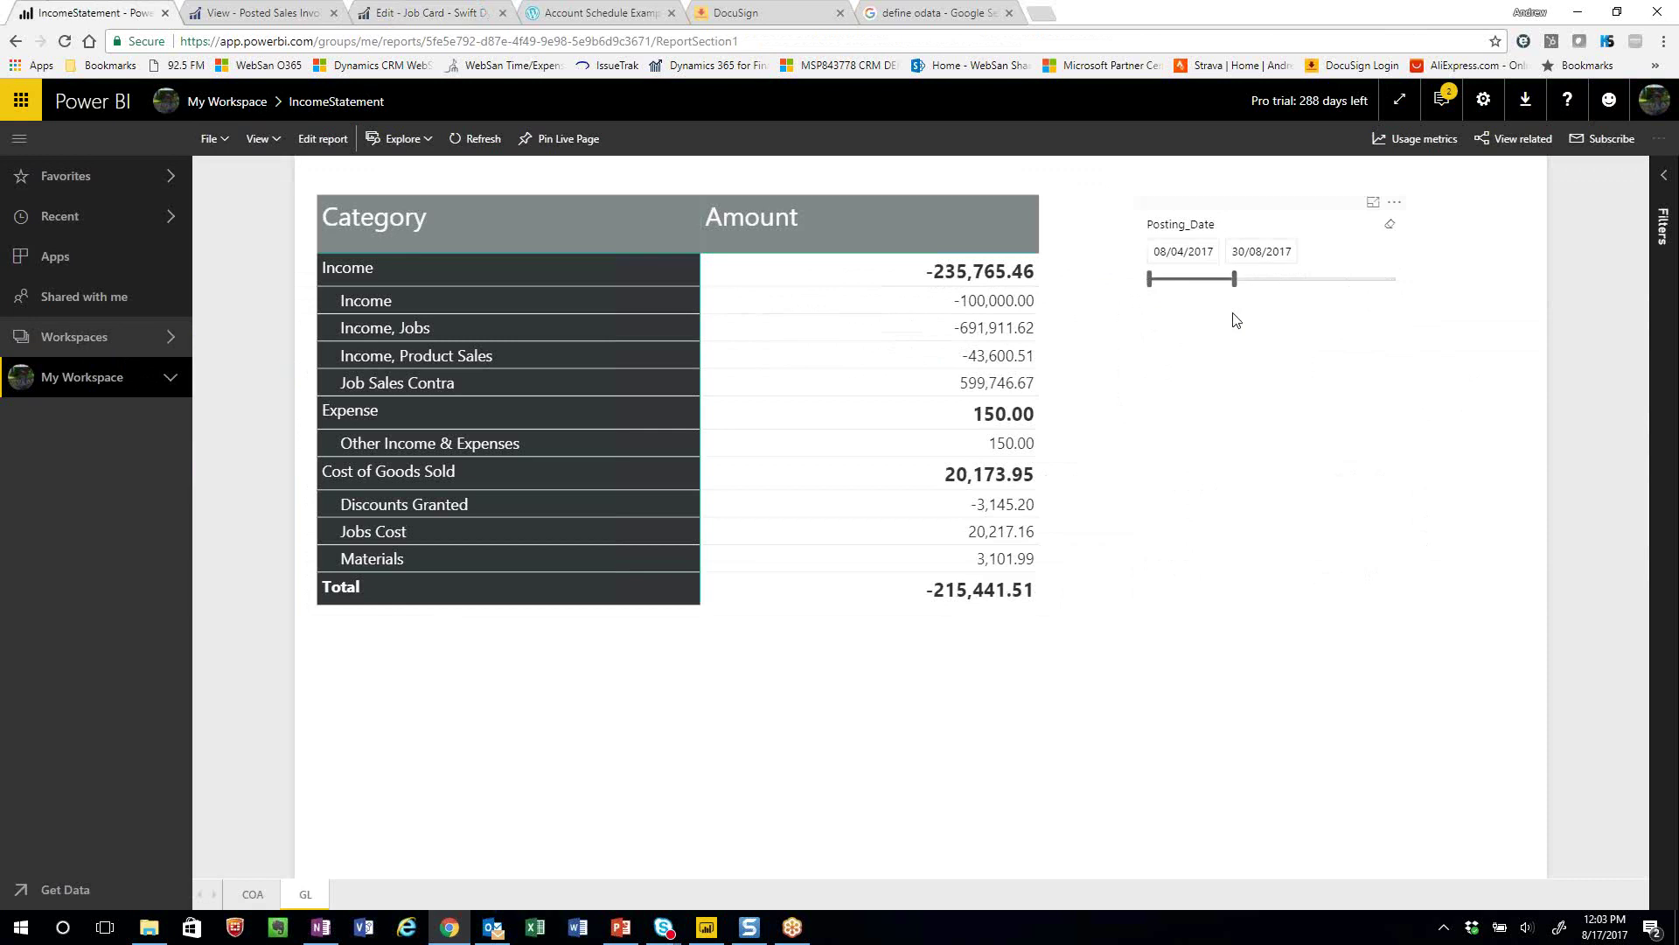
drag(1236, 286, 1288, 289)
mouse_move(1150, 284)
mouse_down()
mouse_move(1215, 298)
mouse_move(1151, 289)
mouse_up()
drag(1290, 290, 1343, 289)
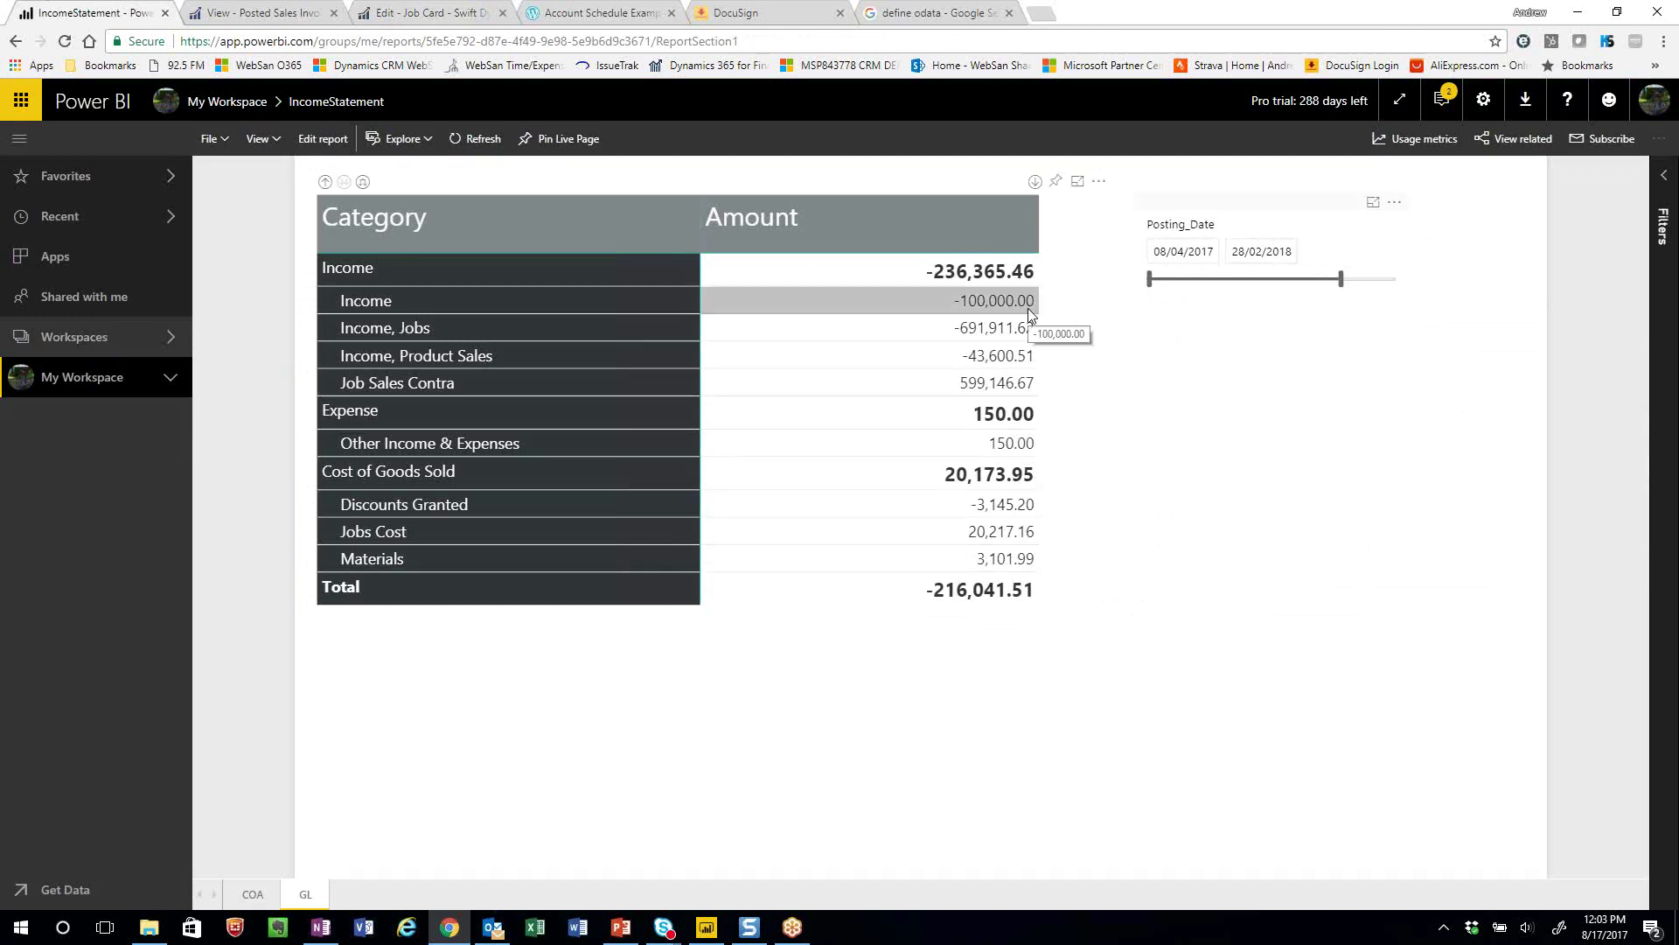
drag(1340, 279, 1488, 300)
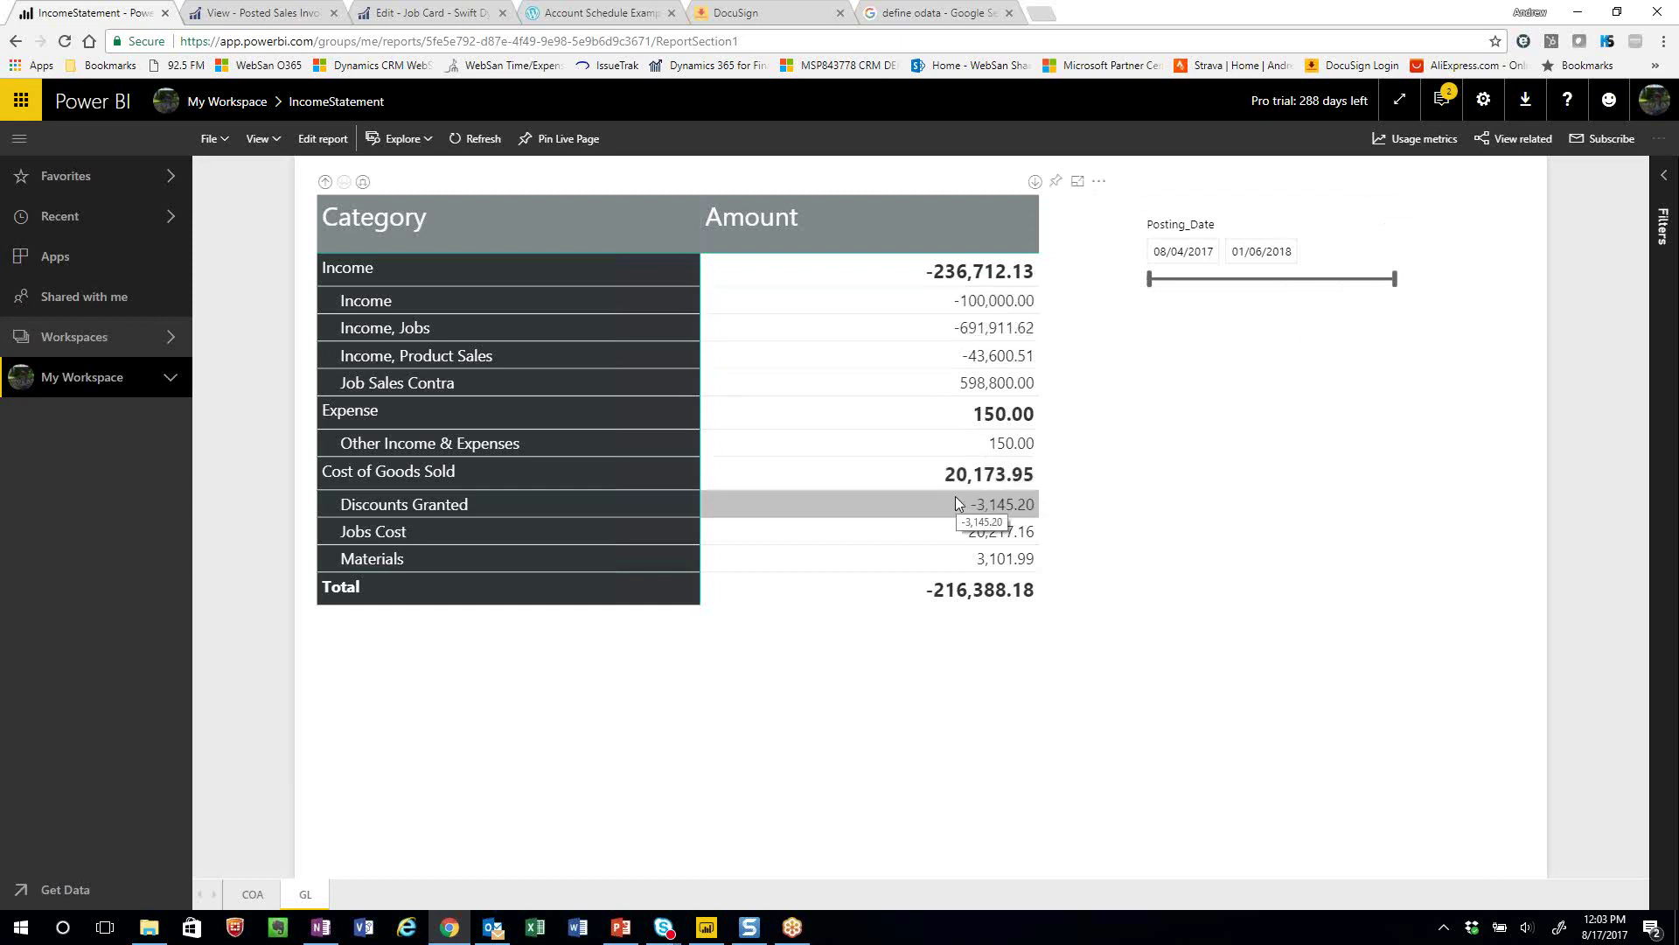
Turn on drill-down for the income statement matrix and drill through Jobs Cost into Purch., Raw Materials - Dom
click(959, 534)
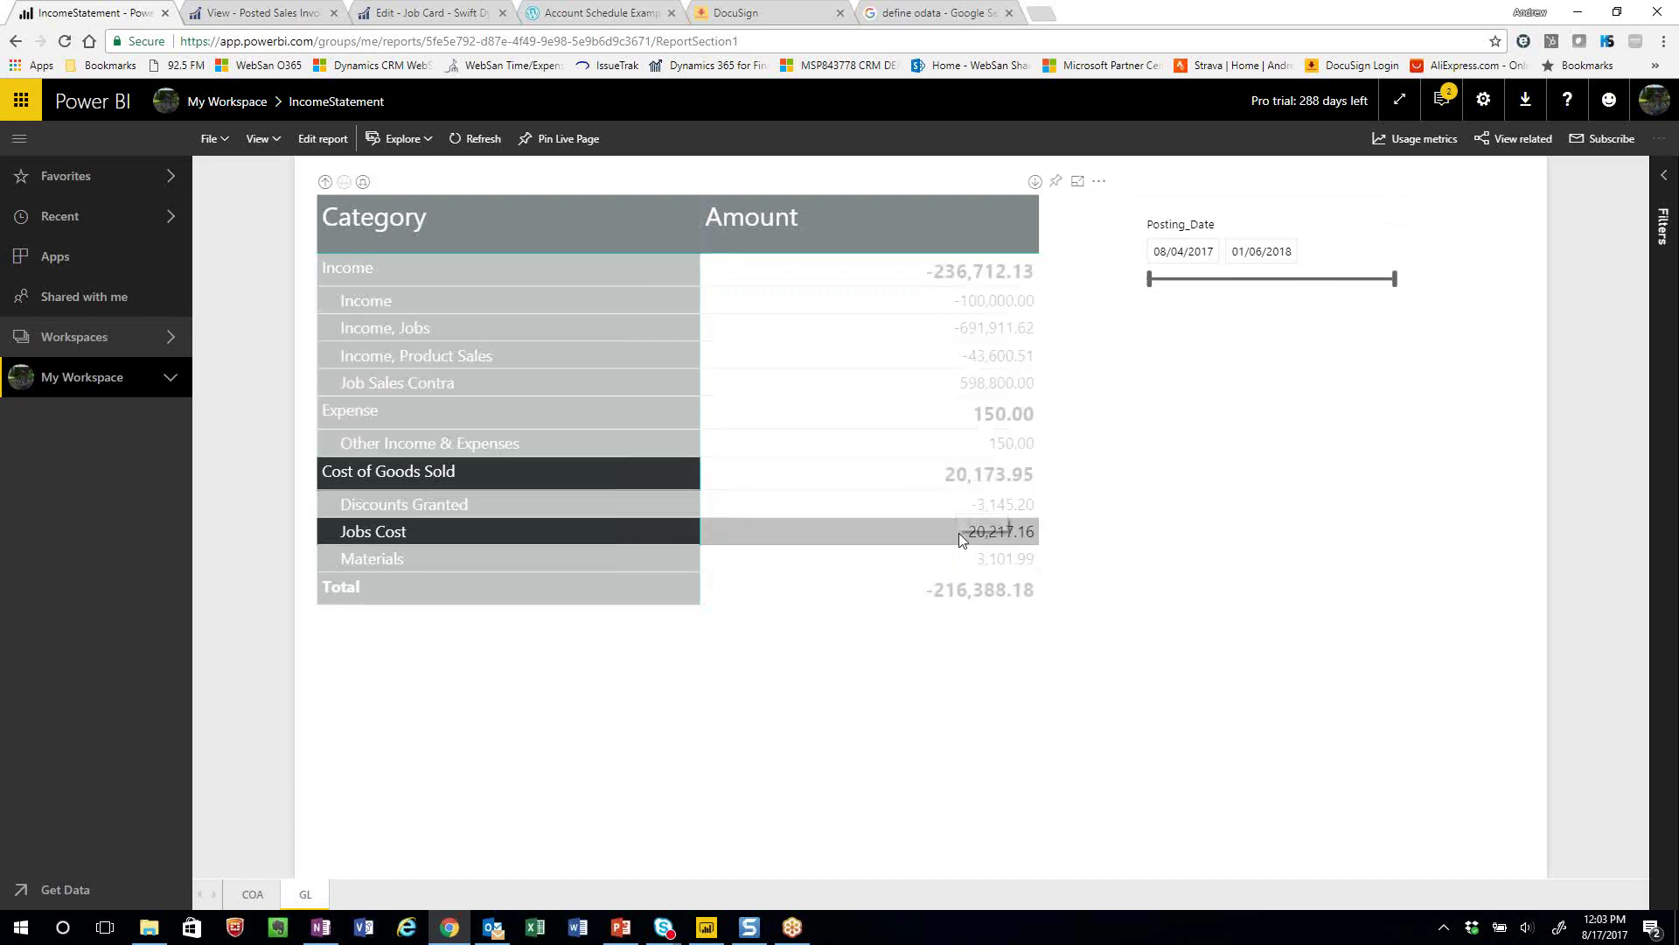
click(958, 532)
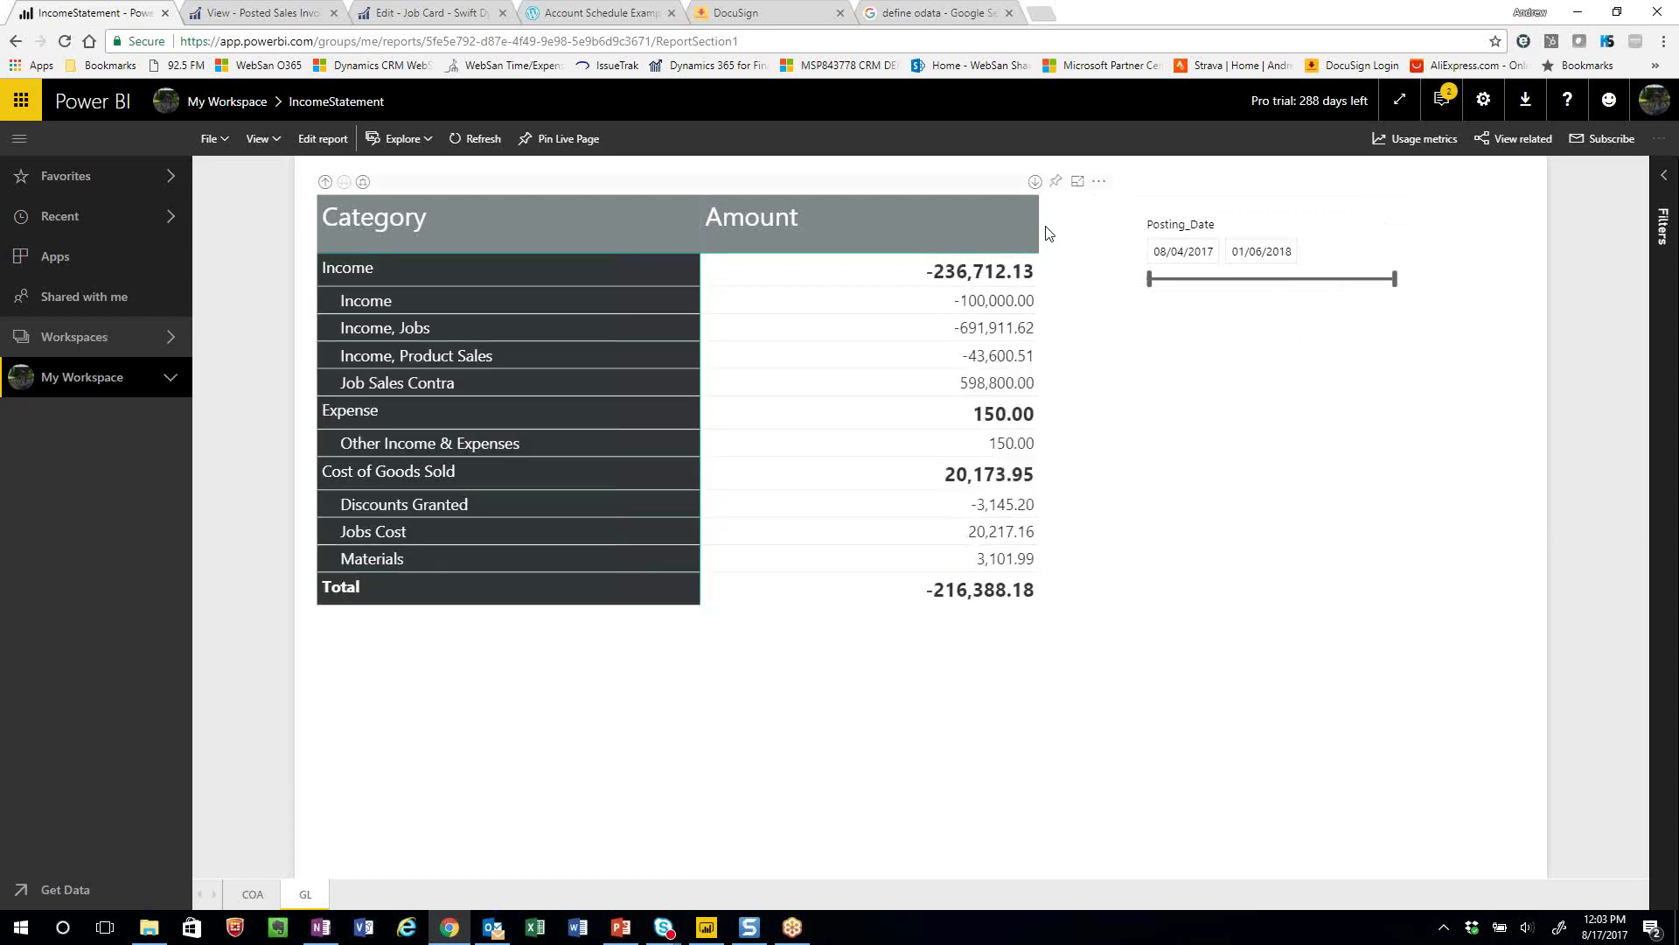
click(1035, 182)
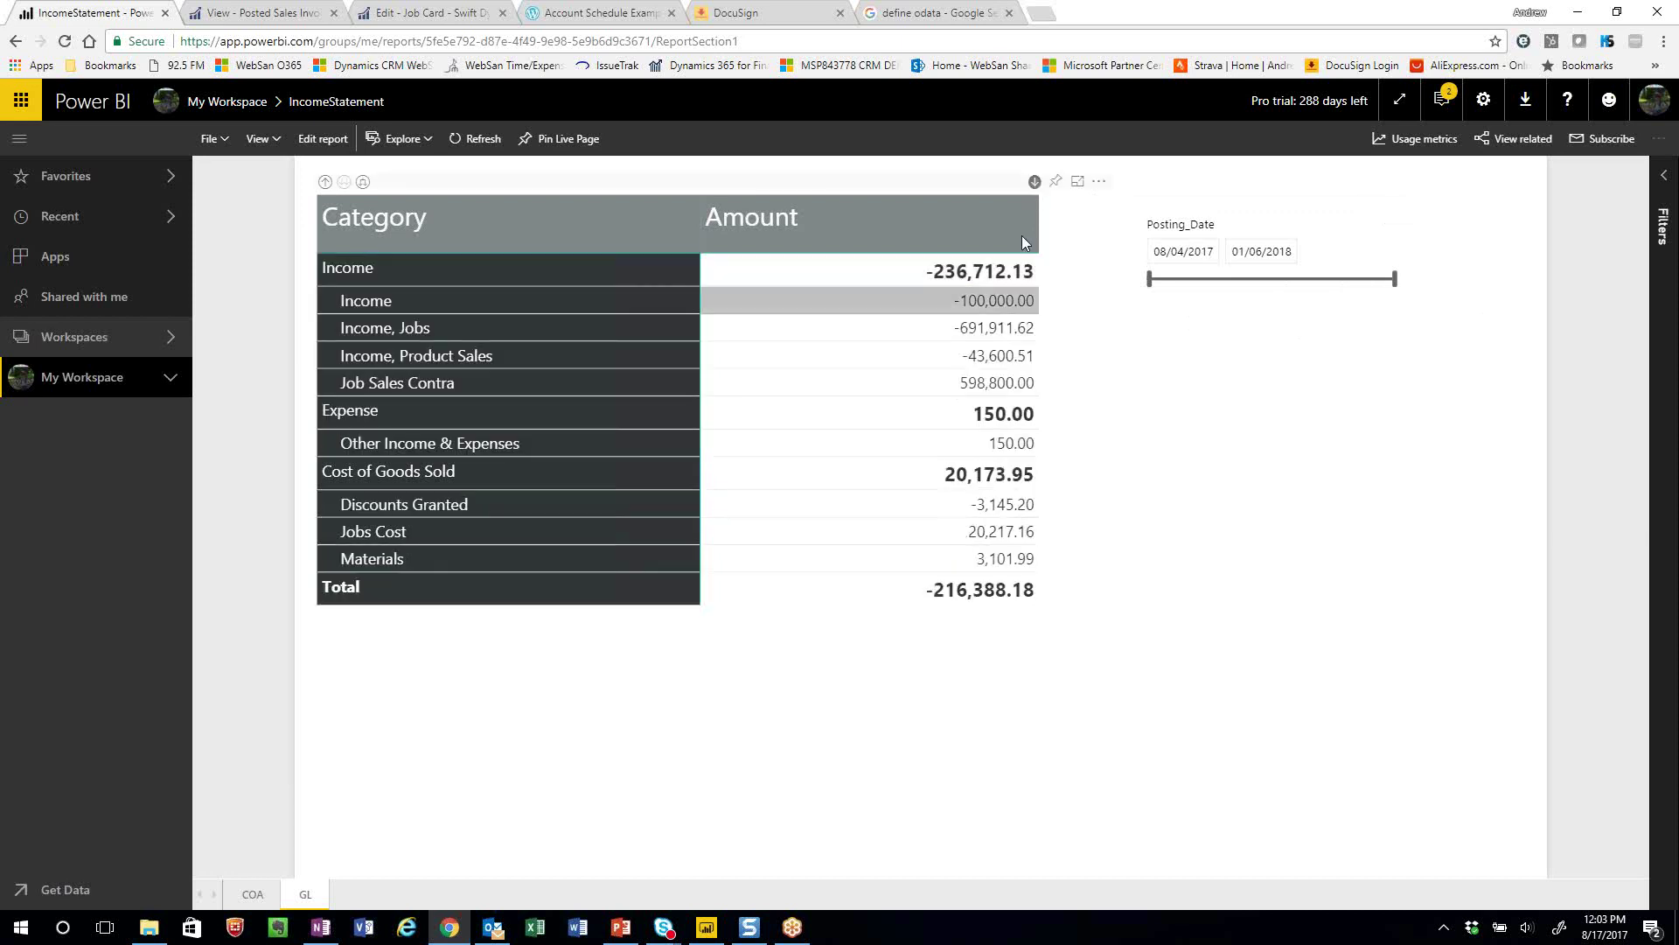
click(994, 538)
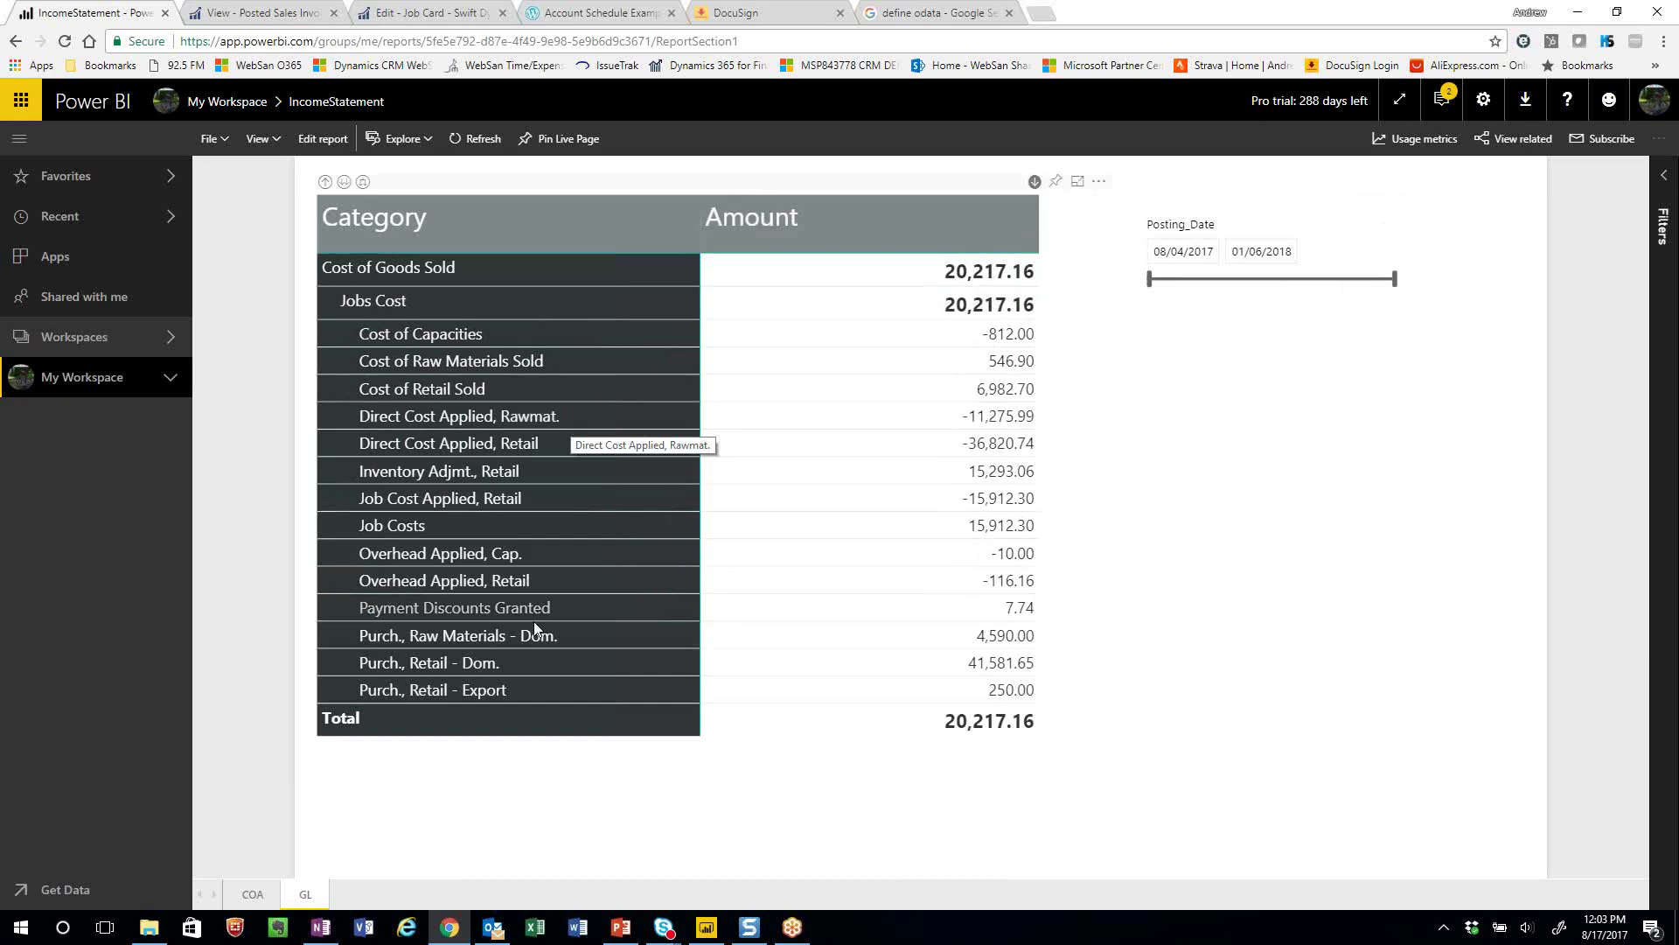
click(984, 633)
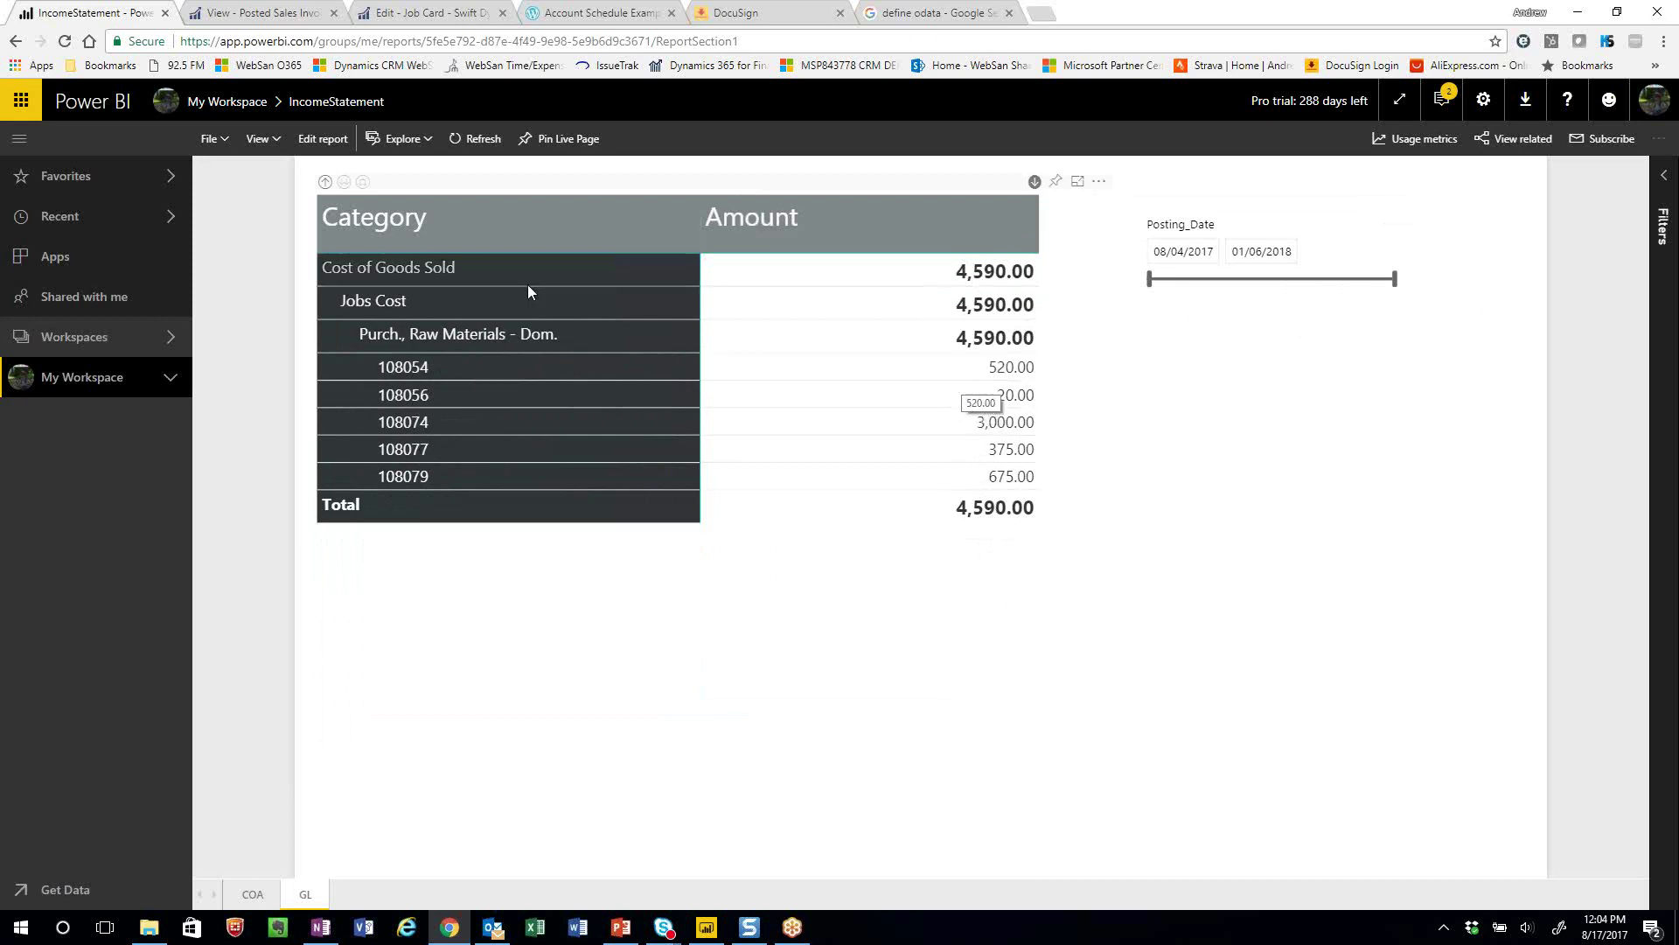
Drill the income statement matrix back up to the category level, view the subcategories of all categories, and return to the category level
click(325, 182)
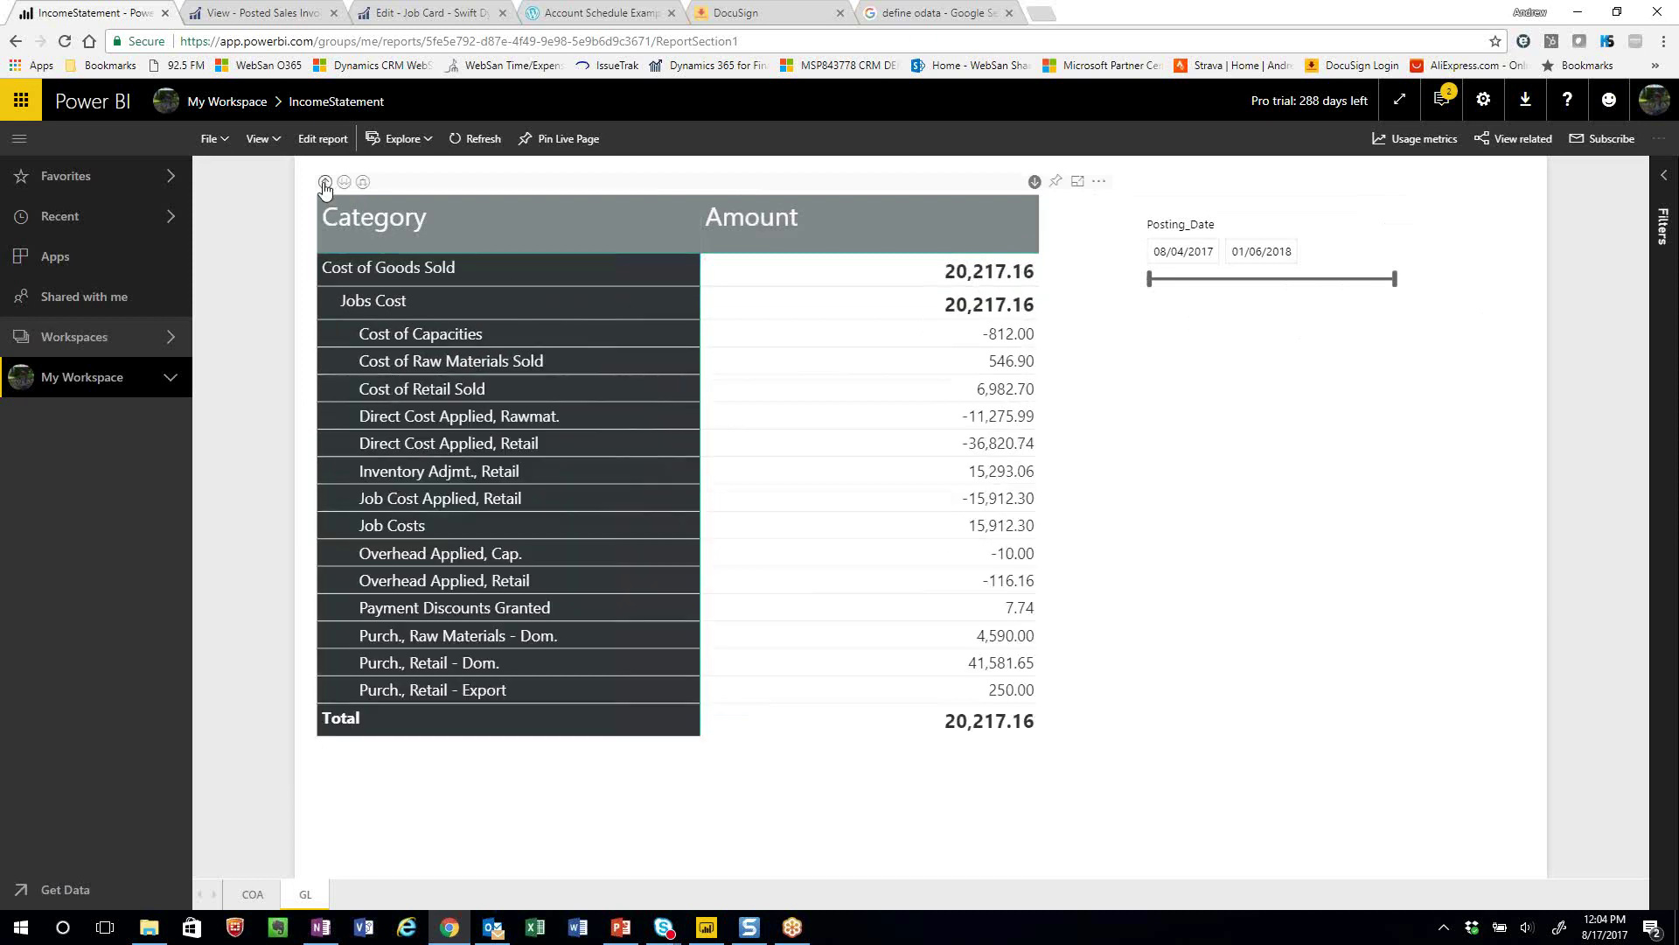
click(325, 182)
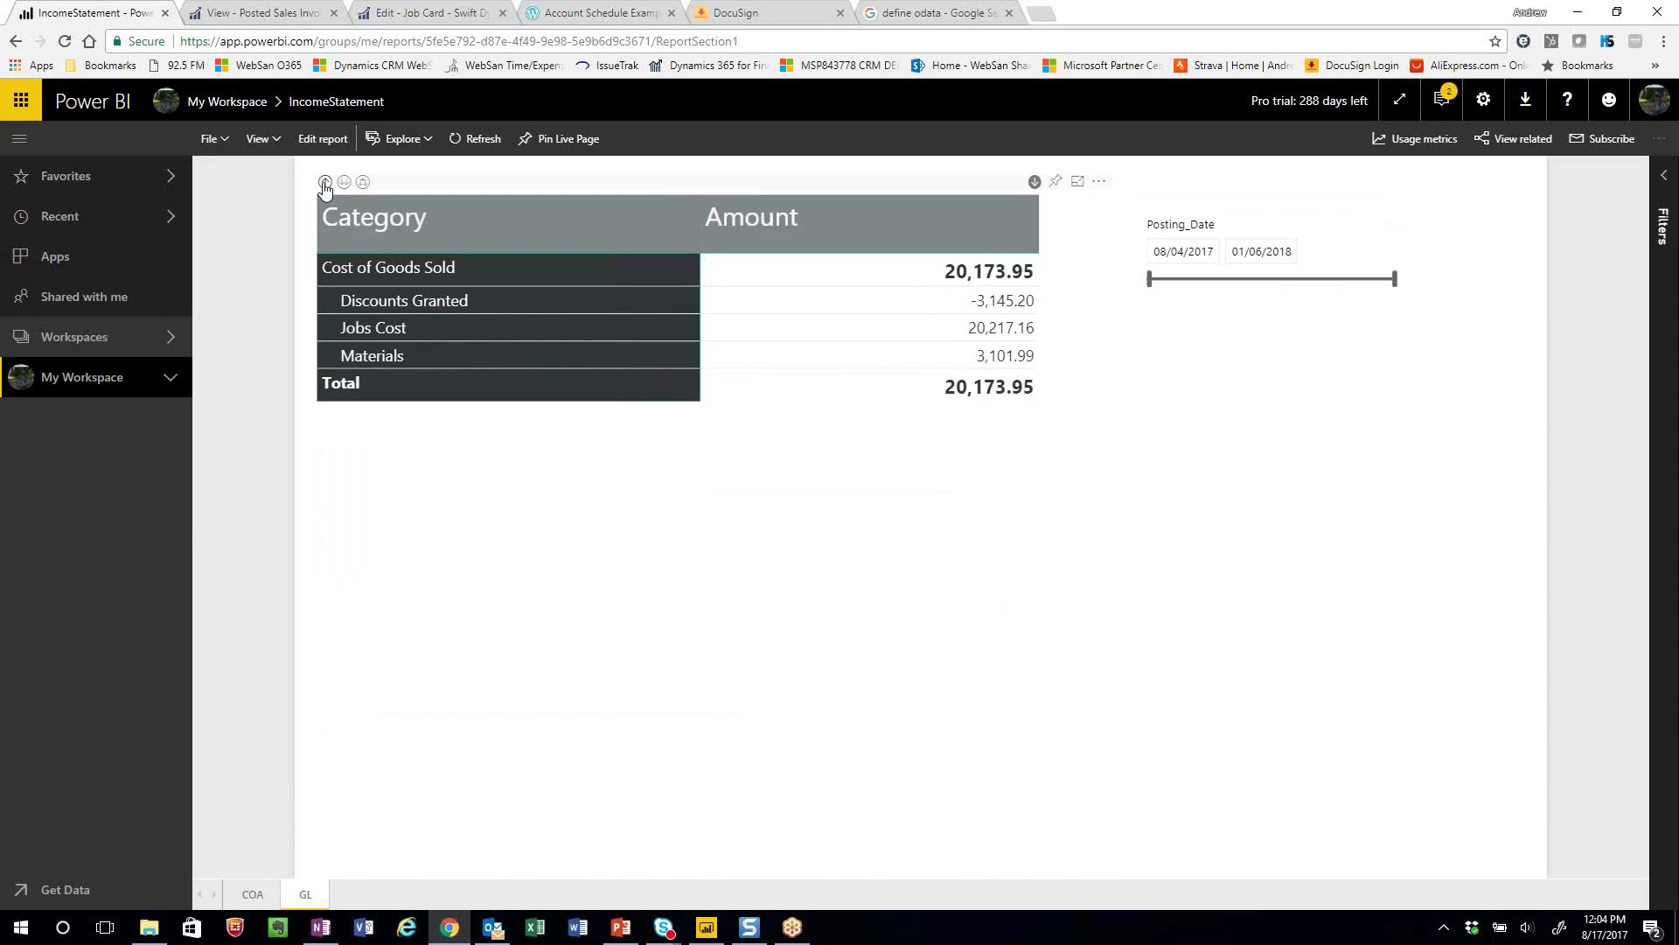
click(324, 182)
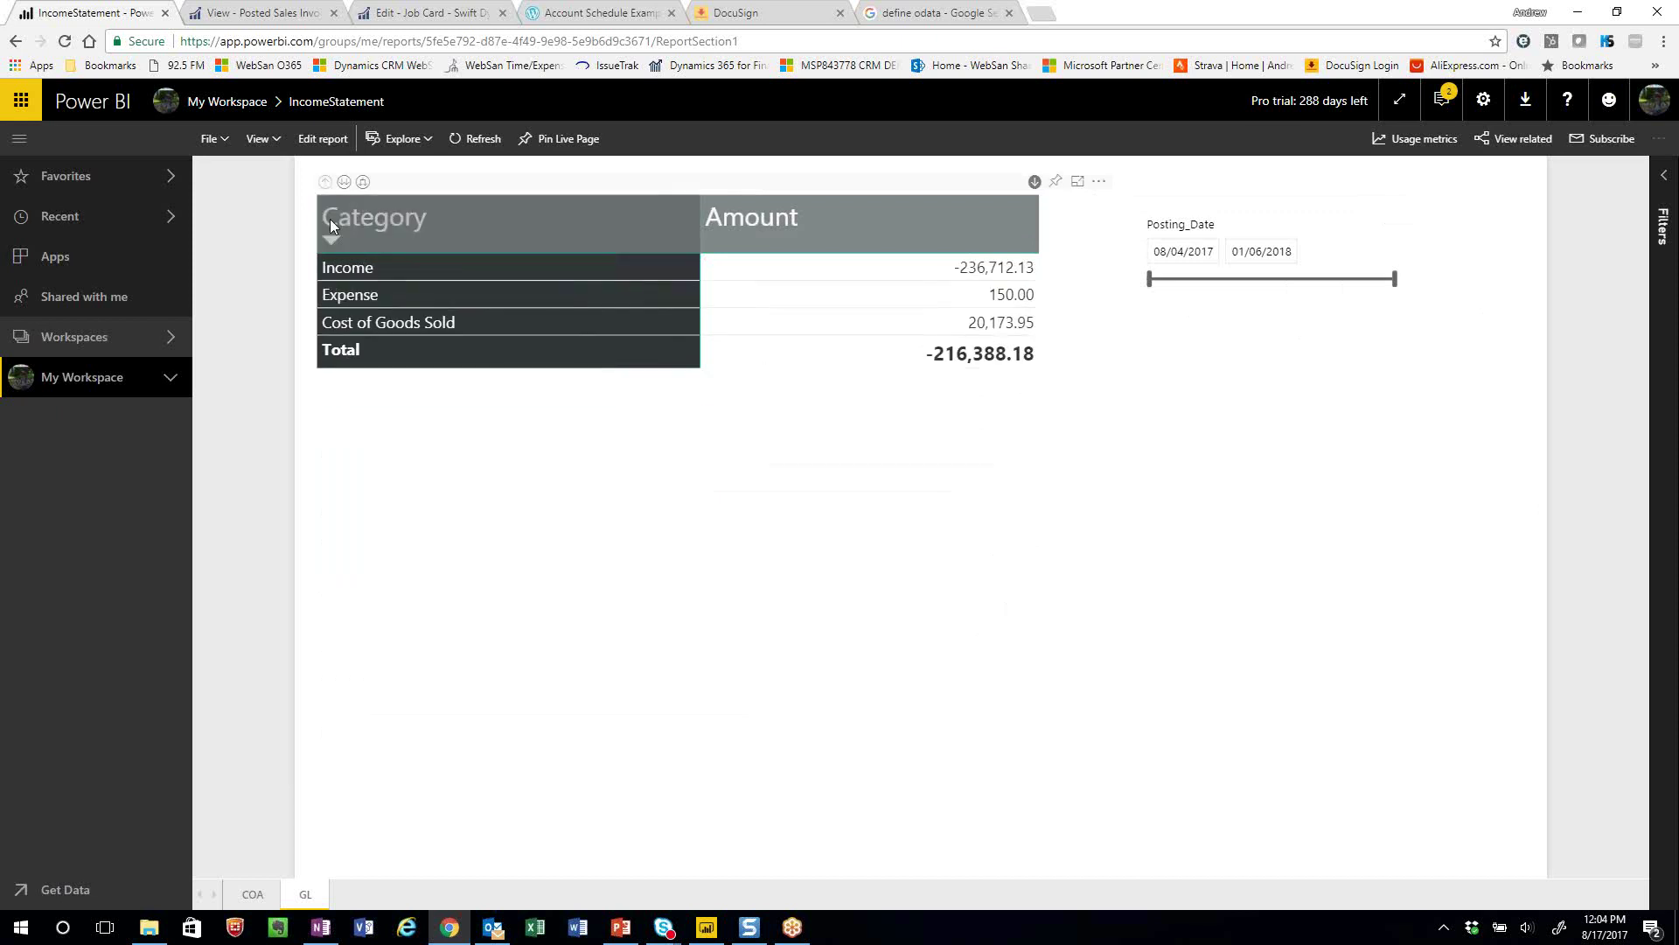
mouse_move(938, 339)
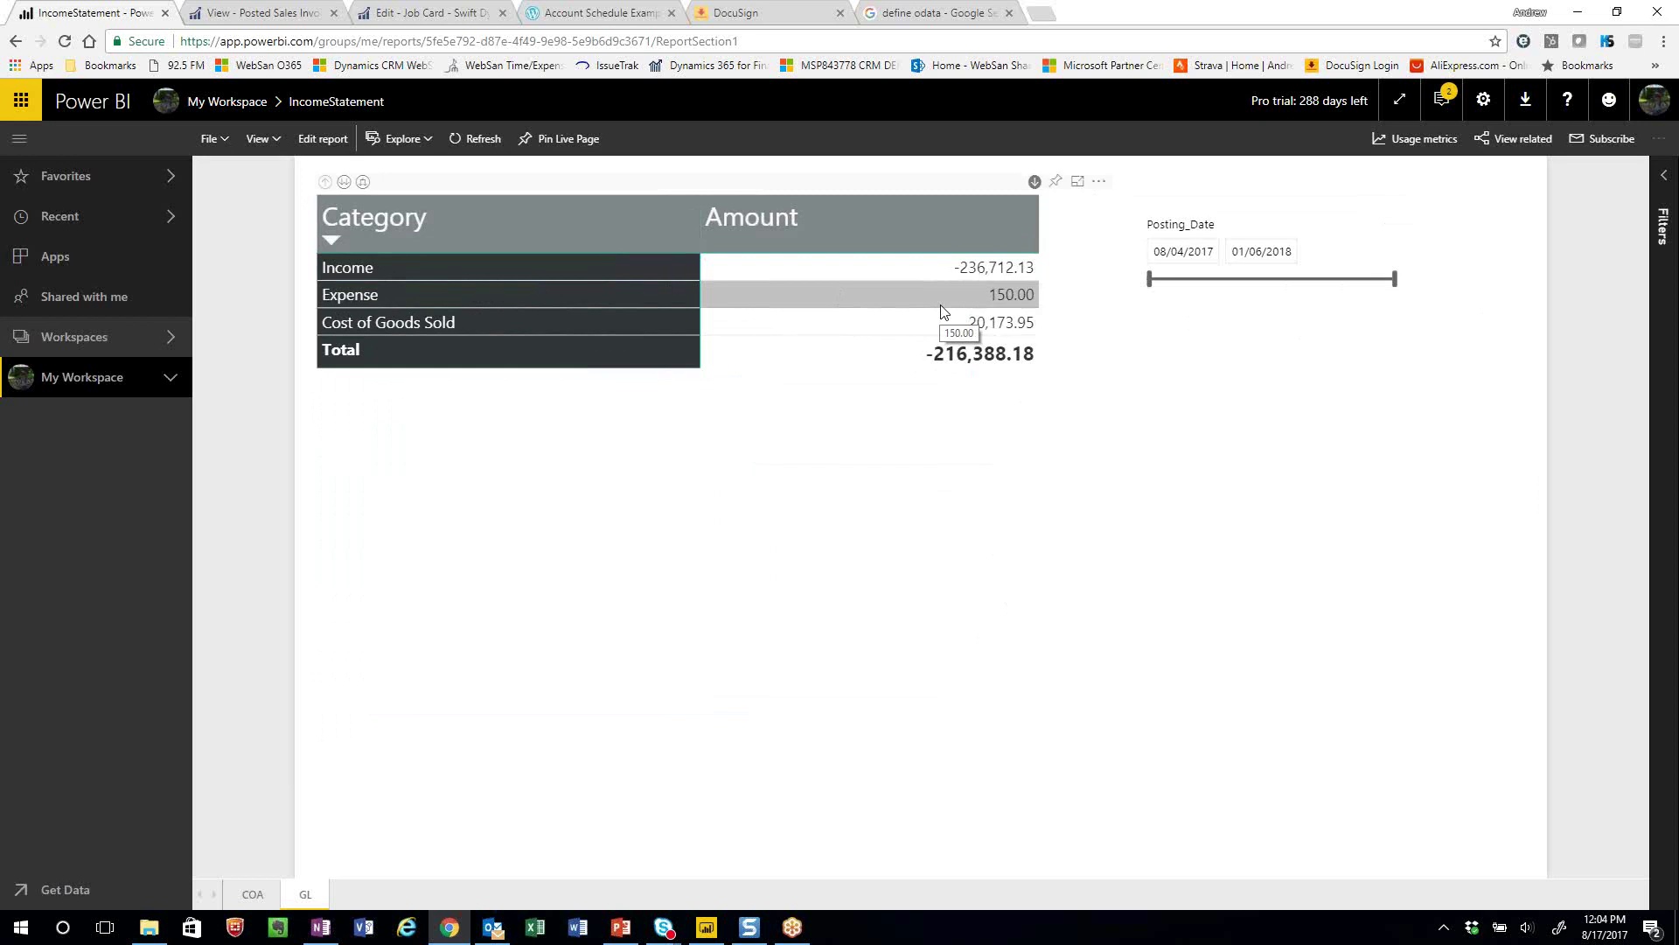
click(343, 182)
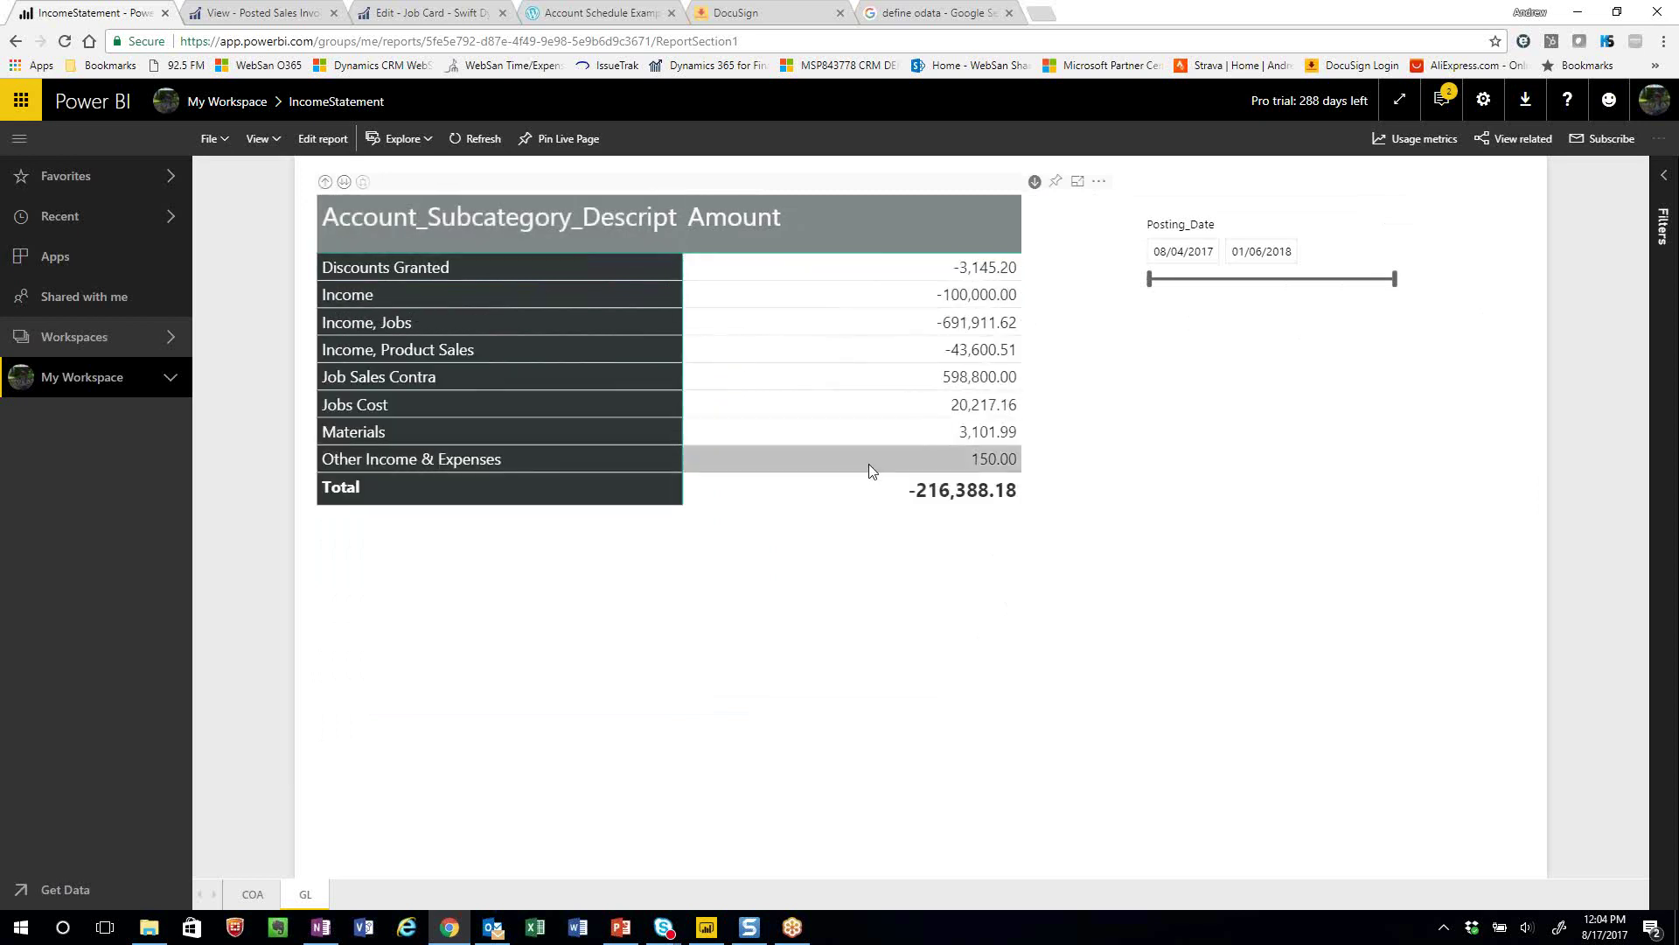
click(326, 182)
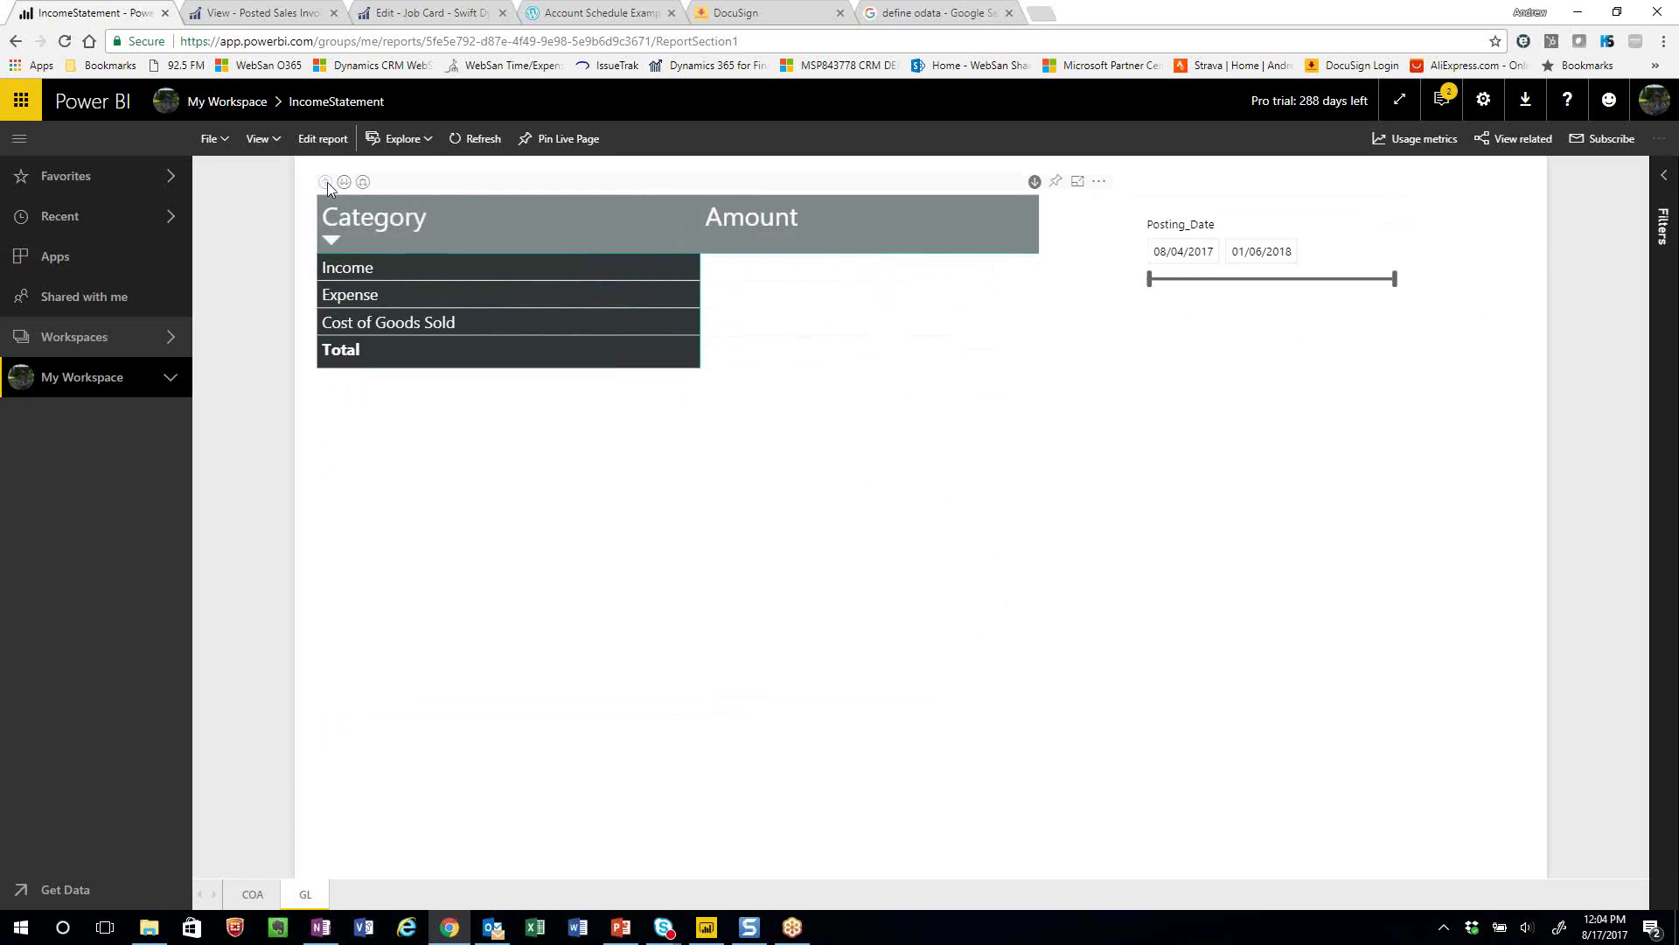
Drill from the Income category through the Income subcategory into Govt of BC Funding, and go back up to the category level
click(962, 268)
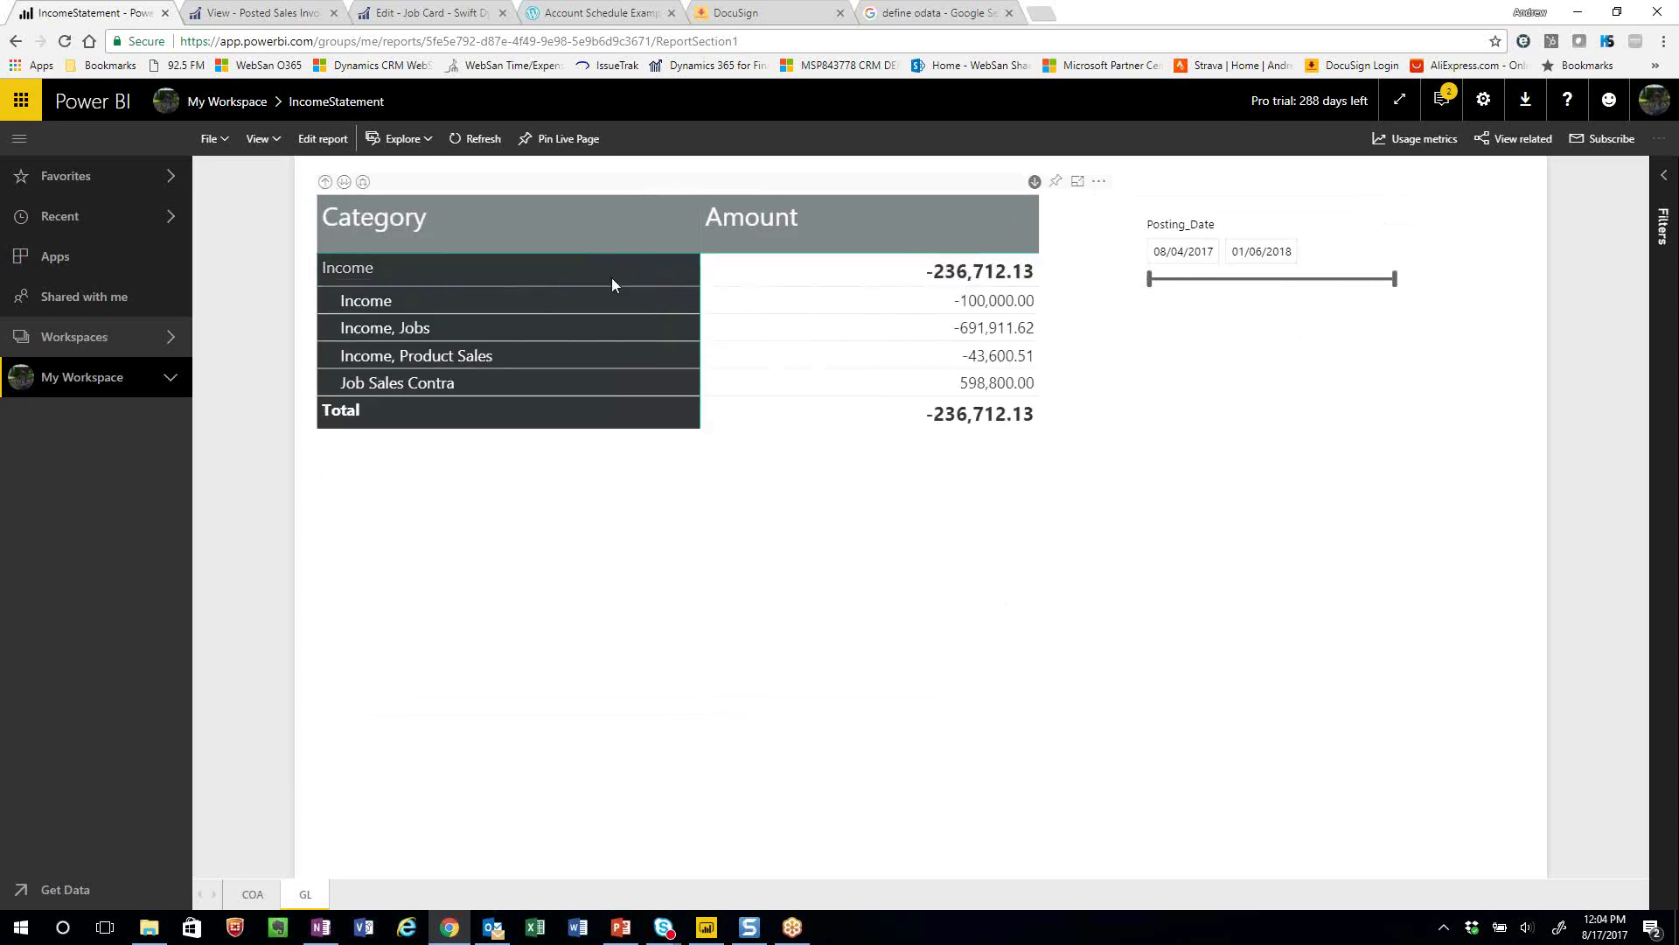
click(962, 307)
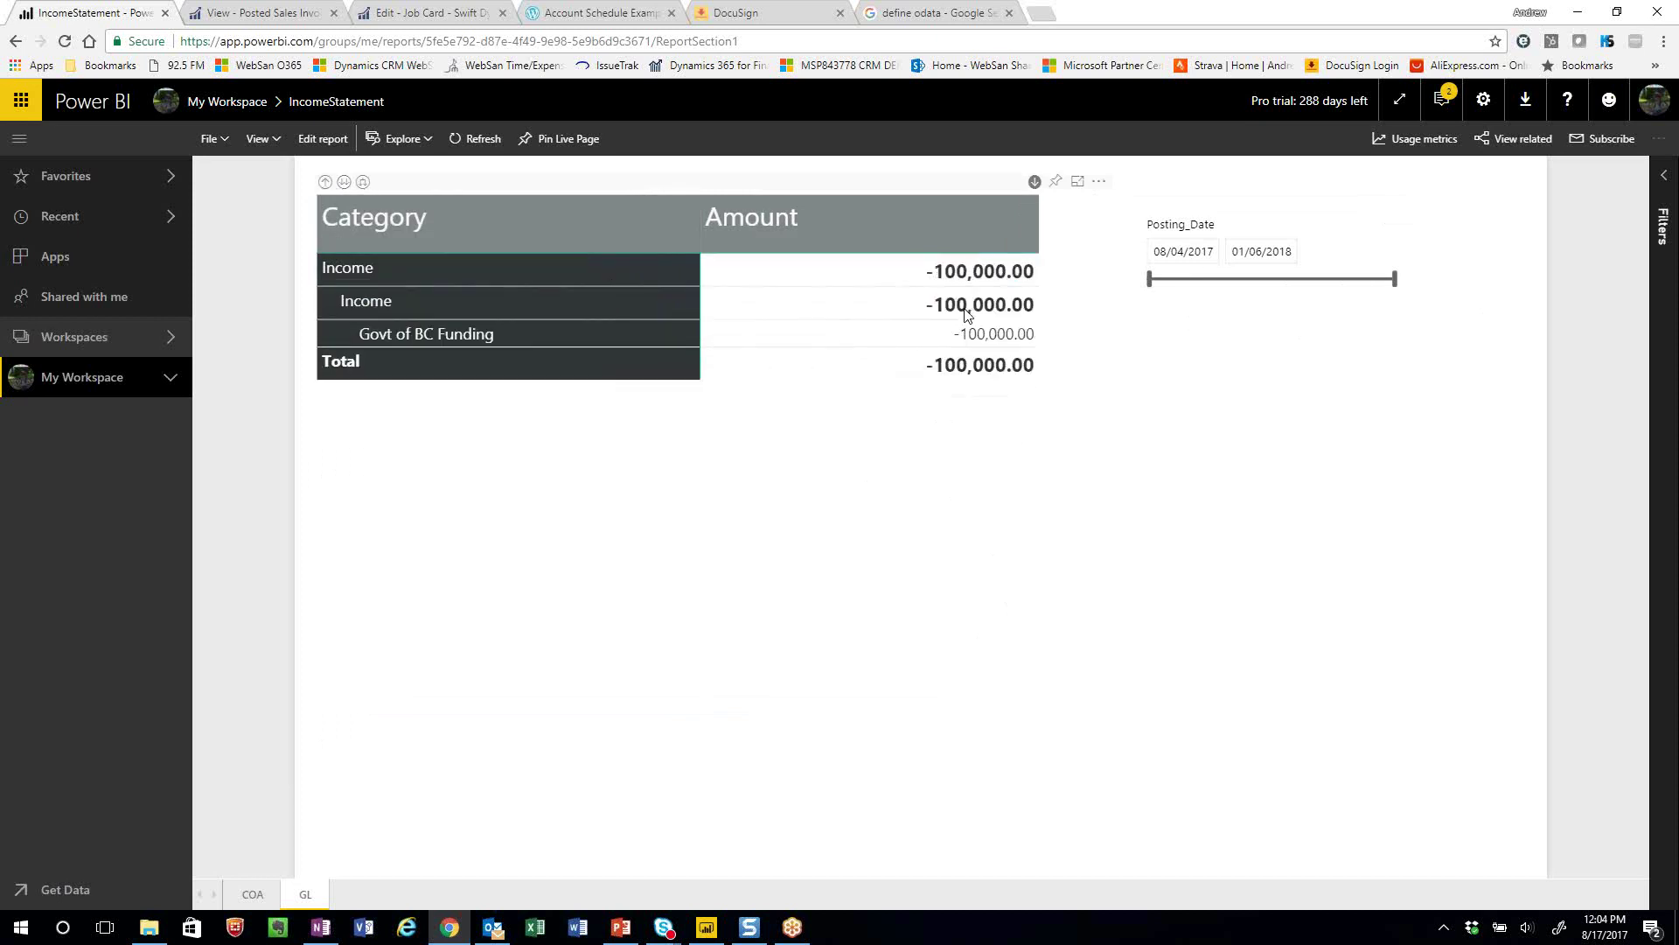
click(965, 331)
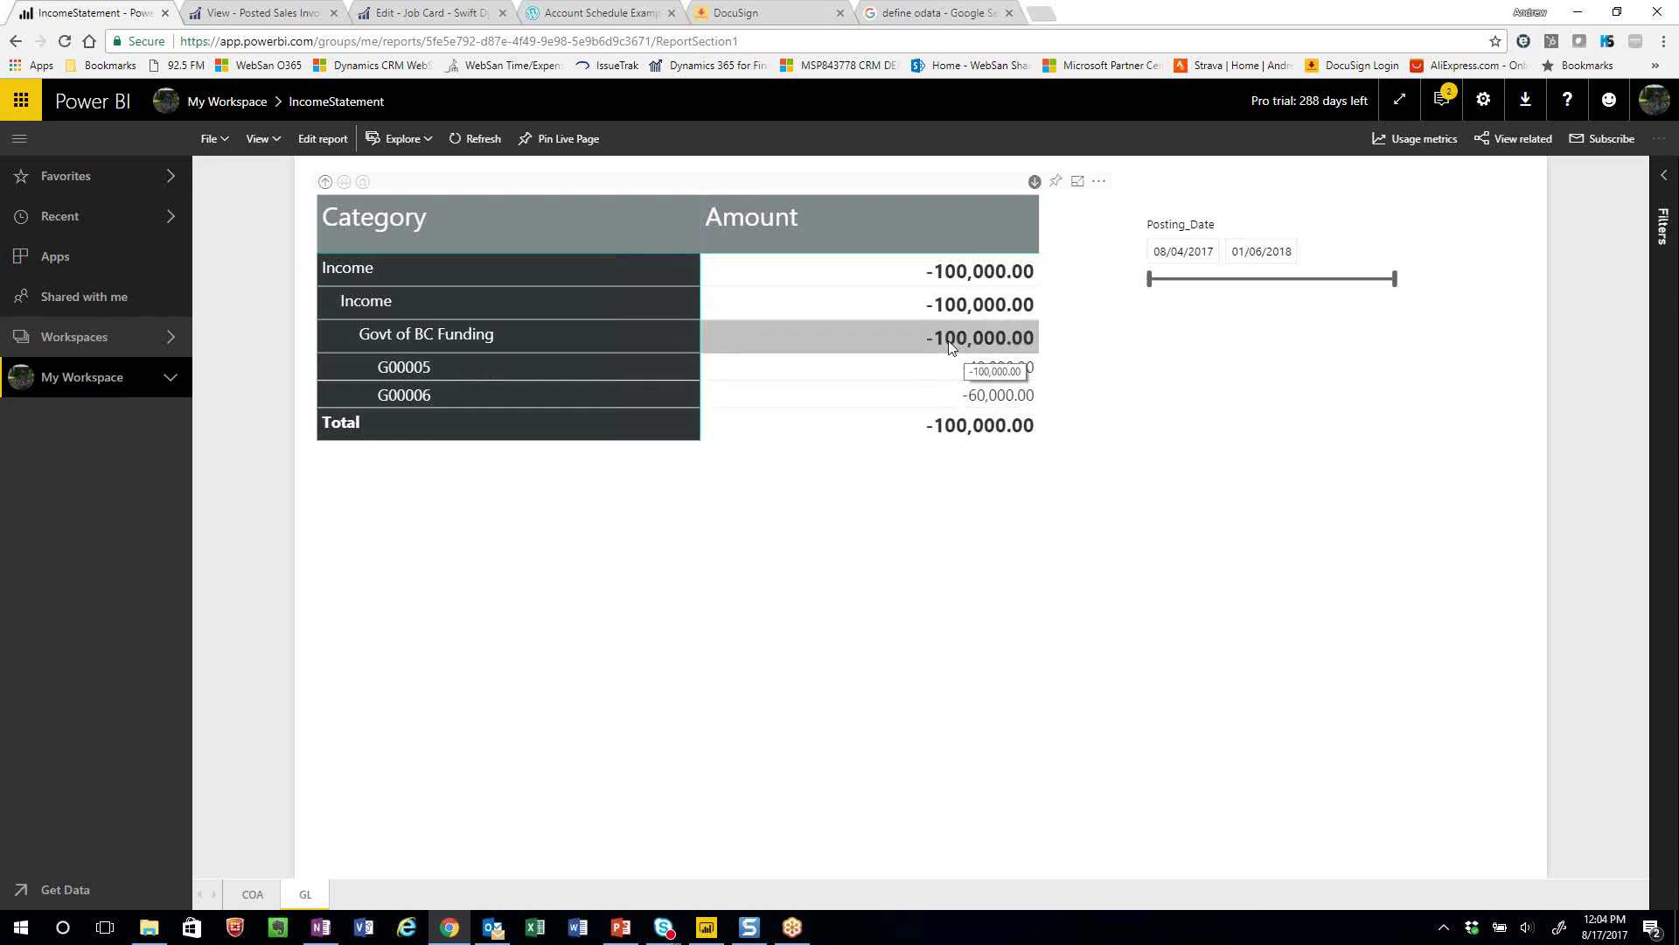
click(324, 183)
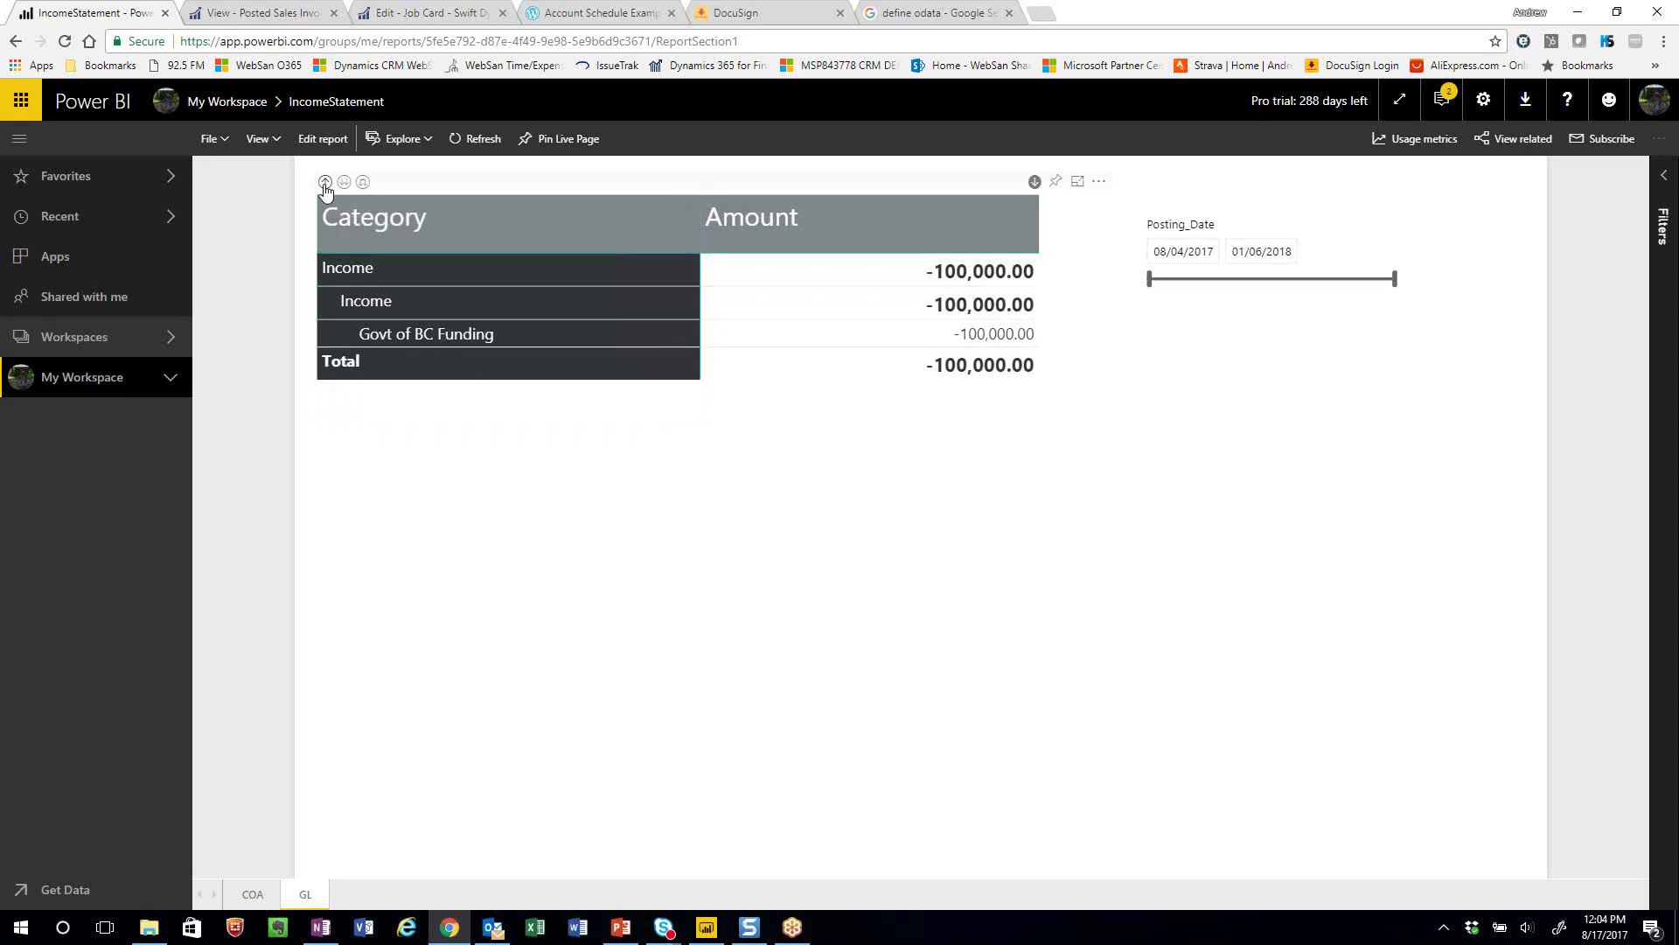
click(324, 182)
click(325, 183)
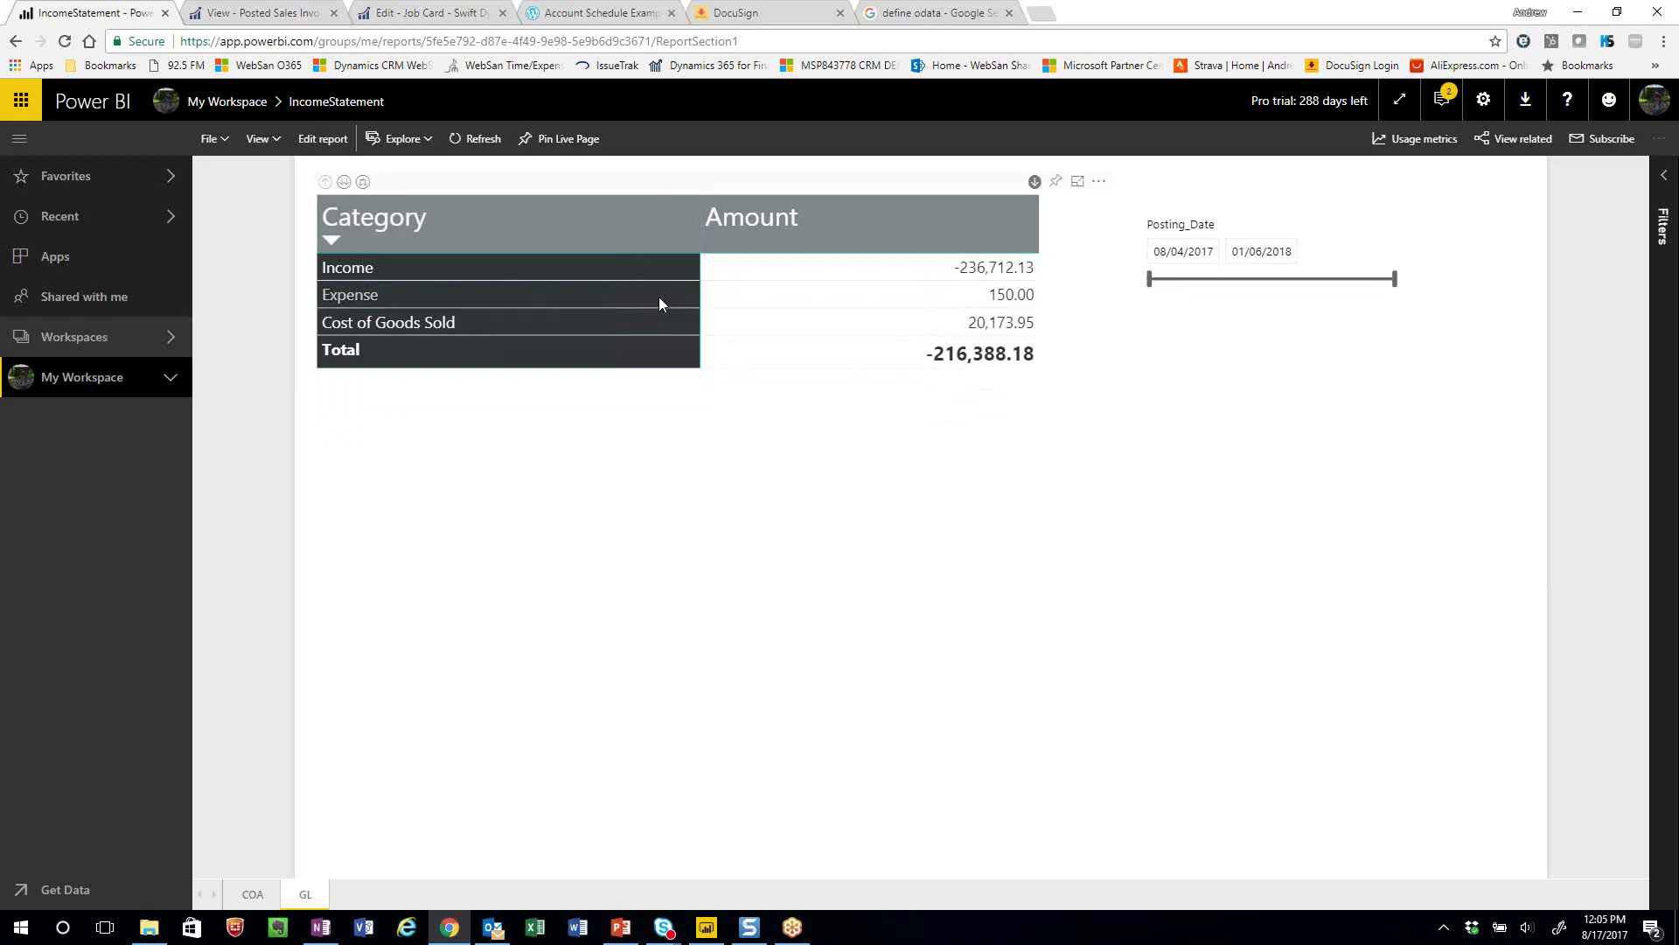
Drill from Expense through Other Income & Expenses into Office Supplies, and go back up to the category level
click(953, 294)
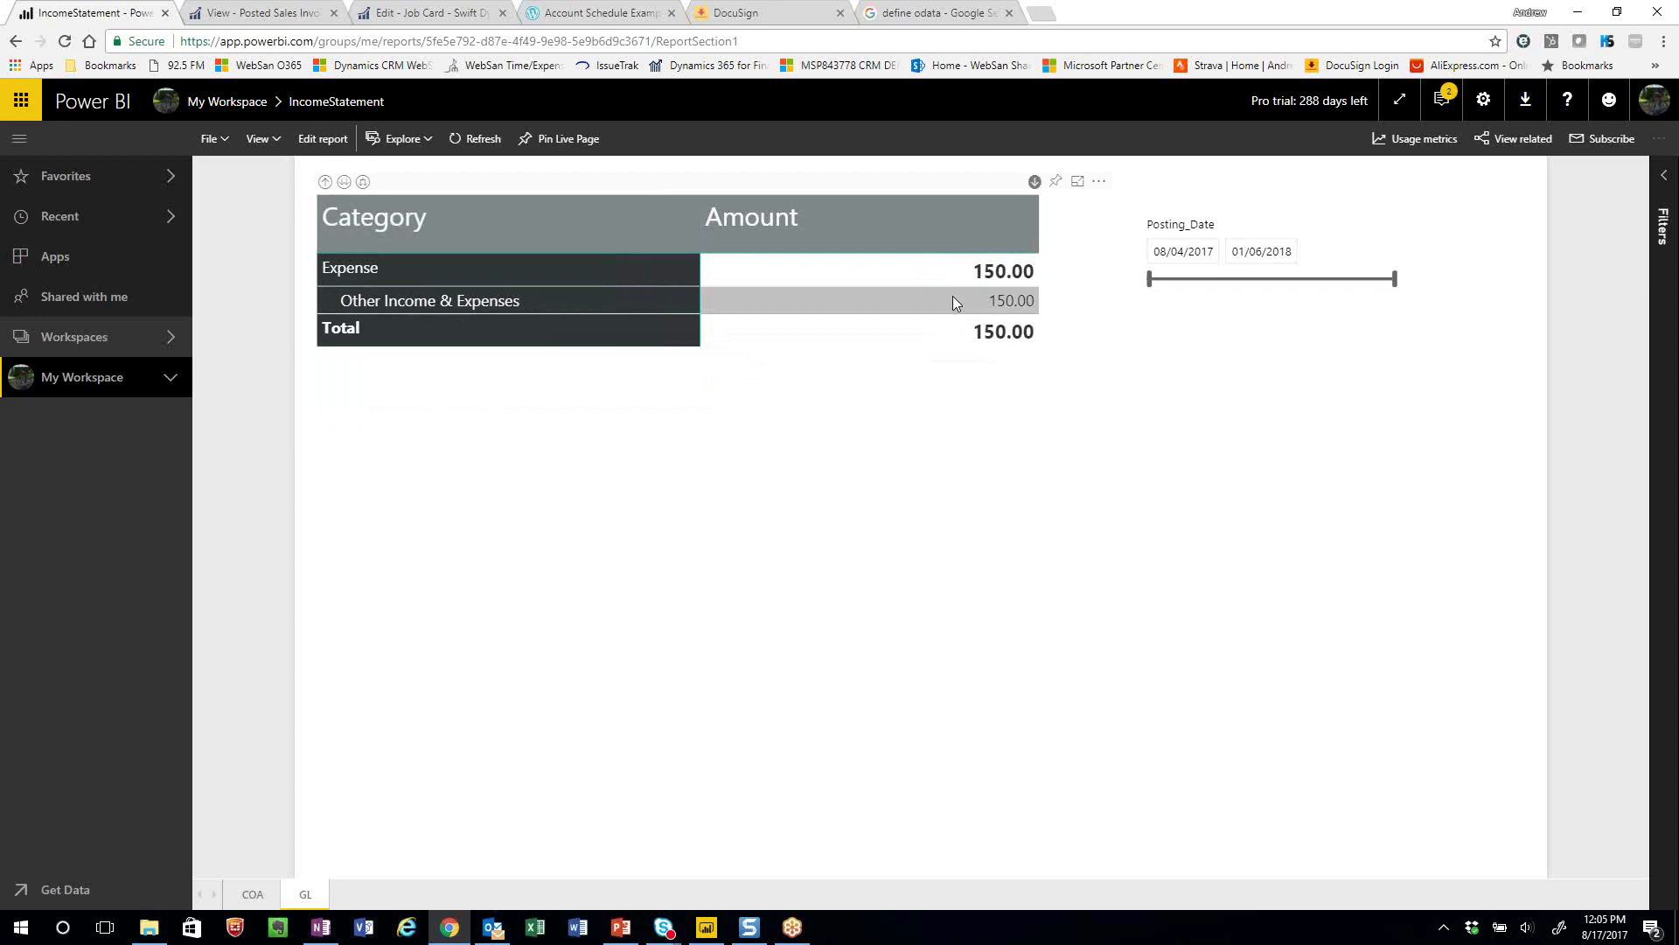
click(954, 297)
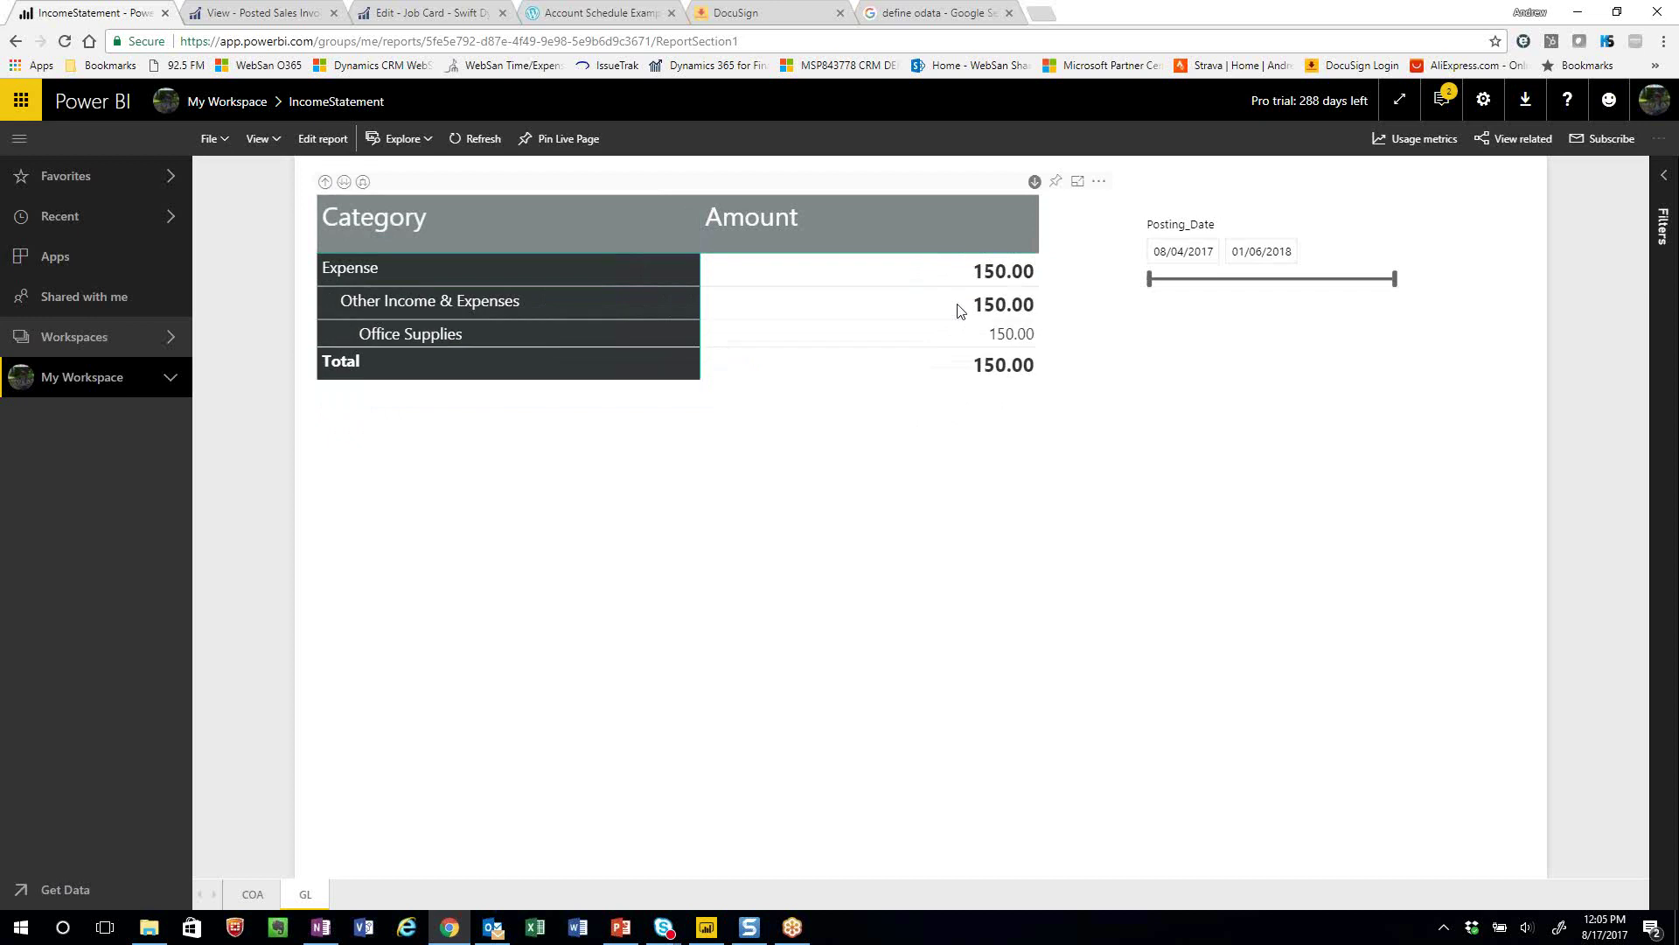
click(911, 338)
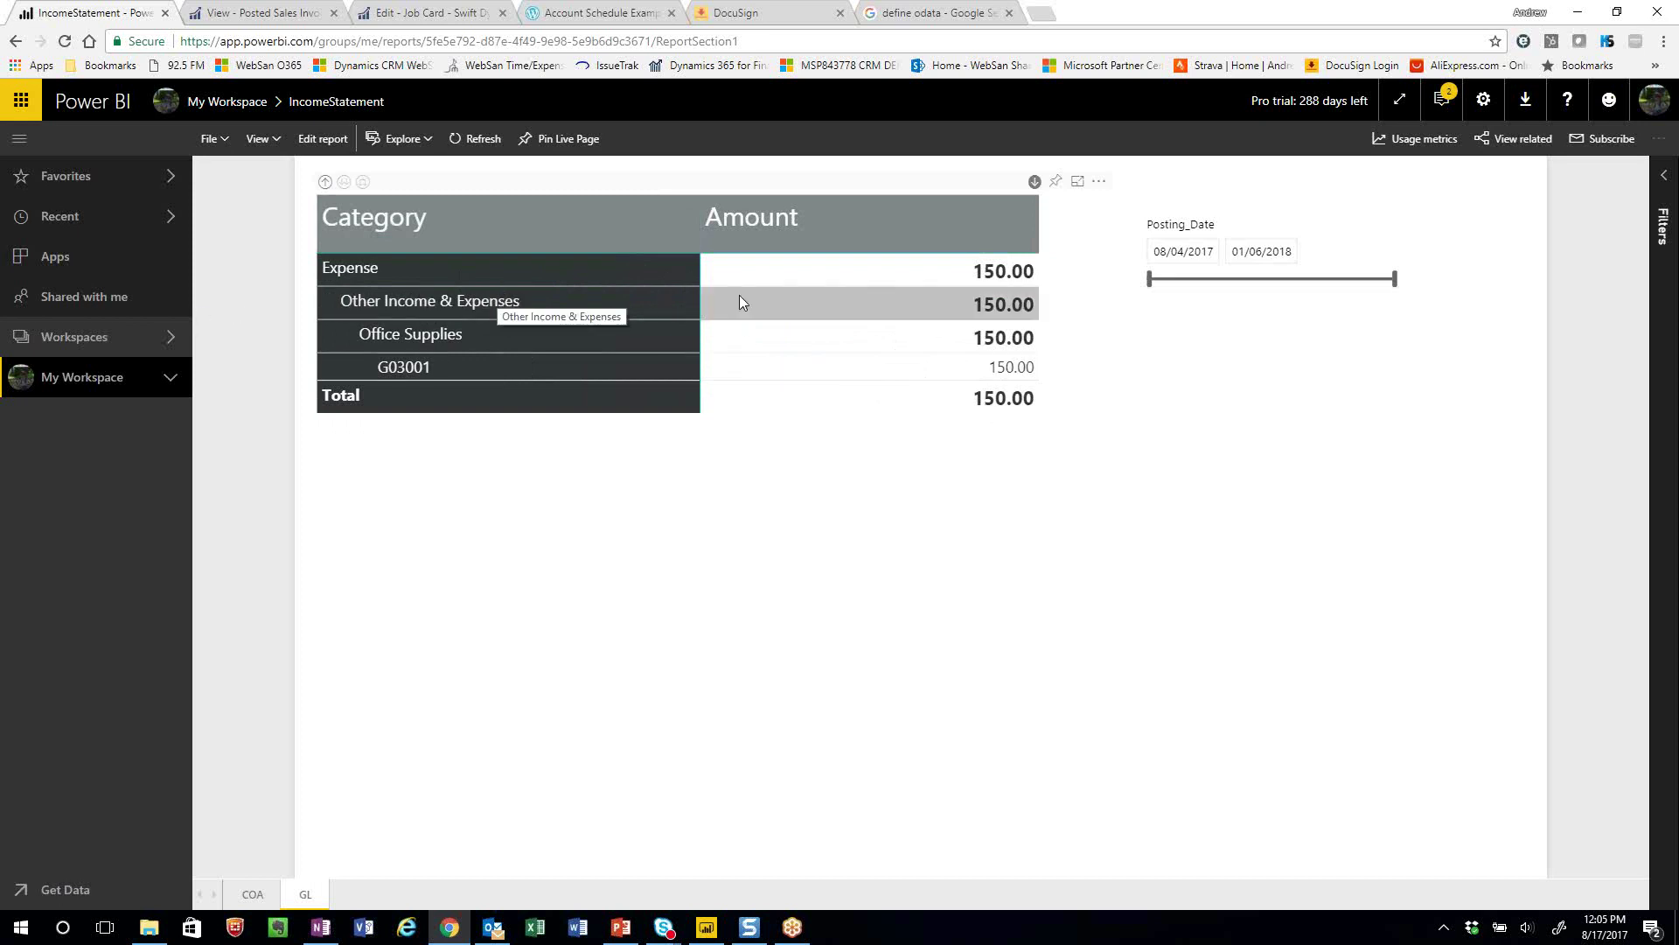
click(325, 183)
click(326, 183)
click(325, 183)
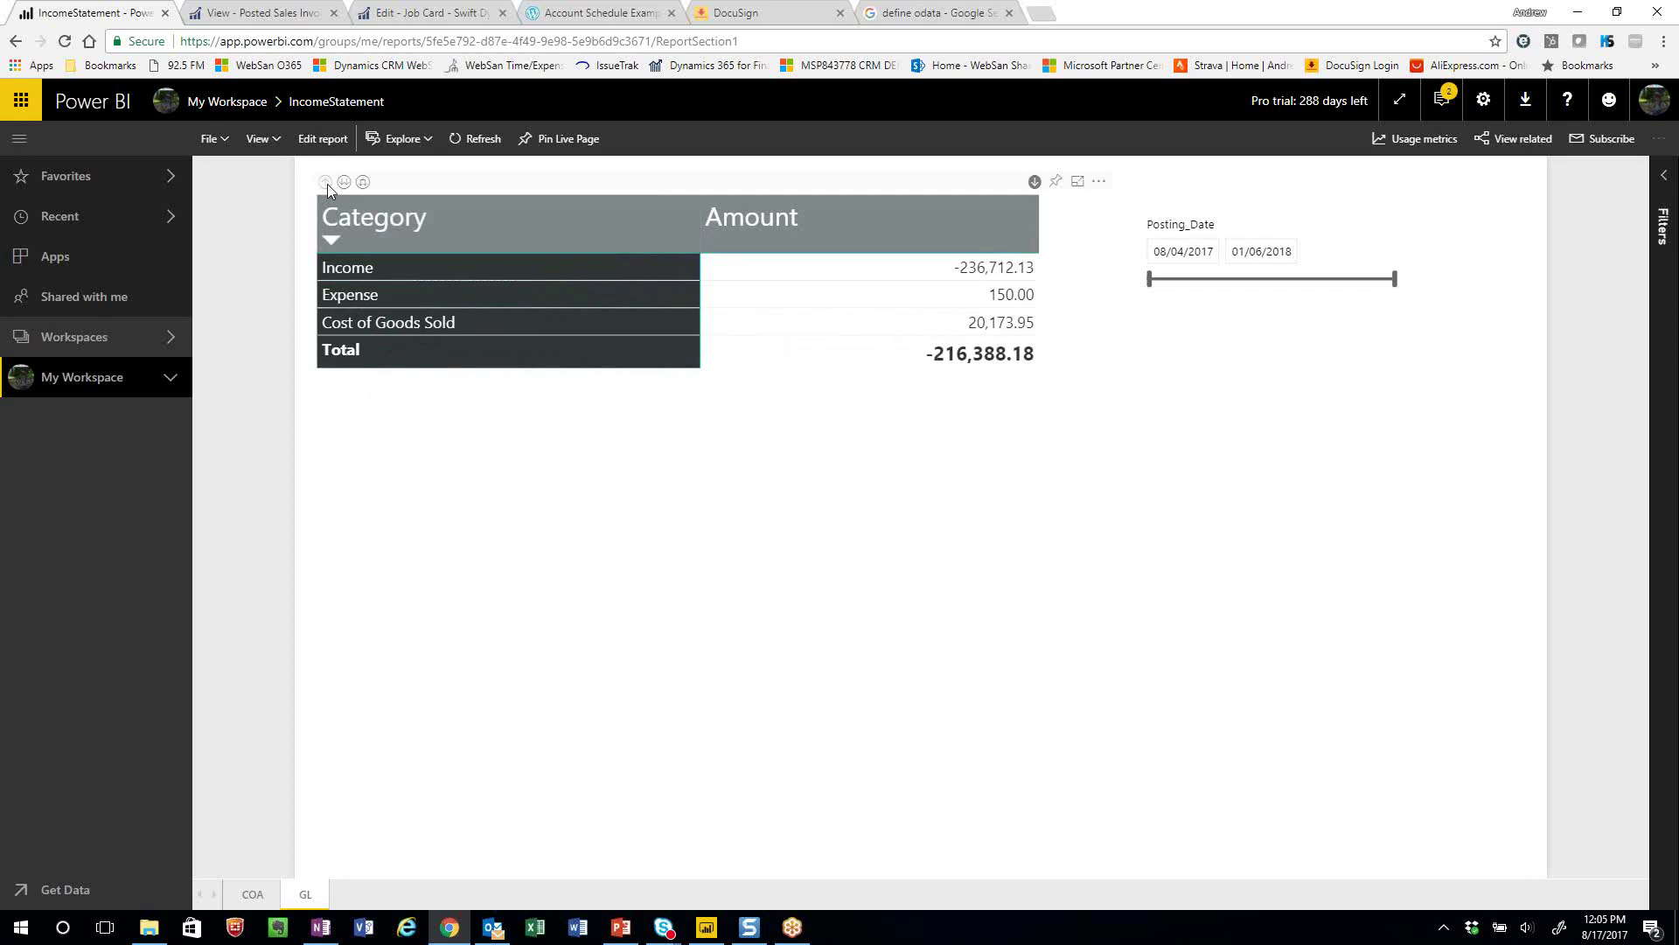
Drill into the Income category, and open the JobDashboard report from the reports in My Workspace
click(958, 271)
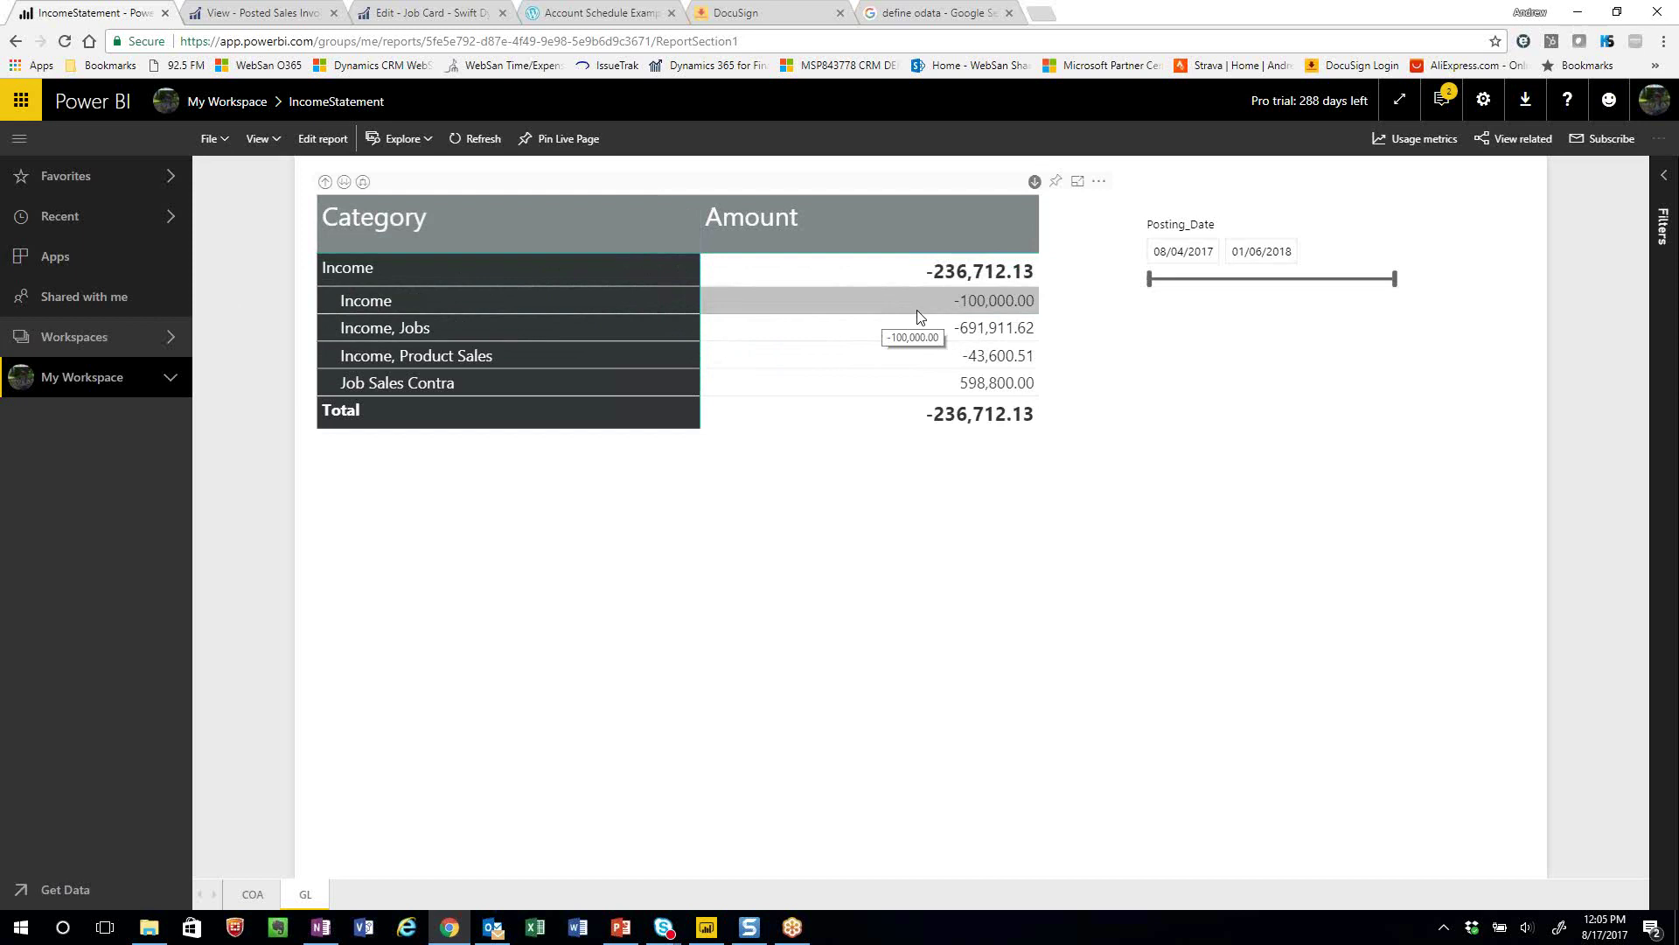
click(140, 341)
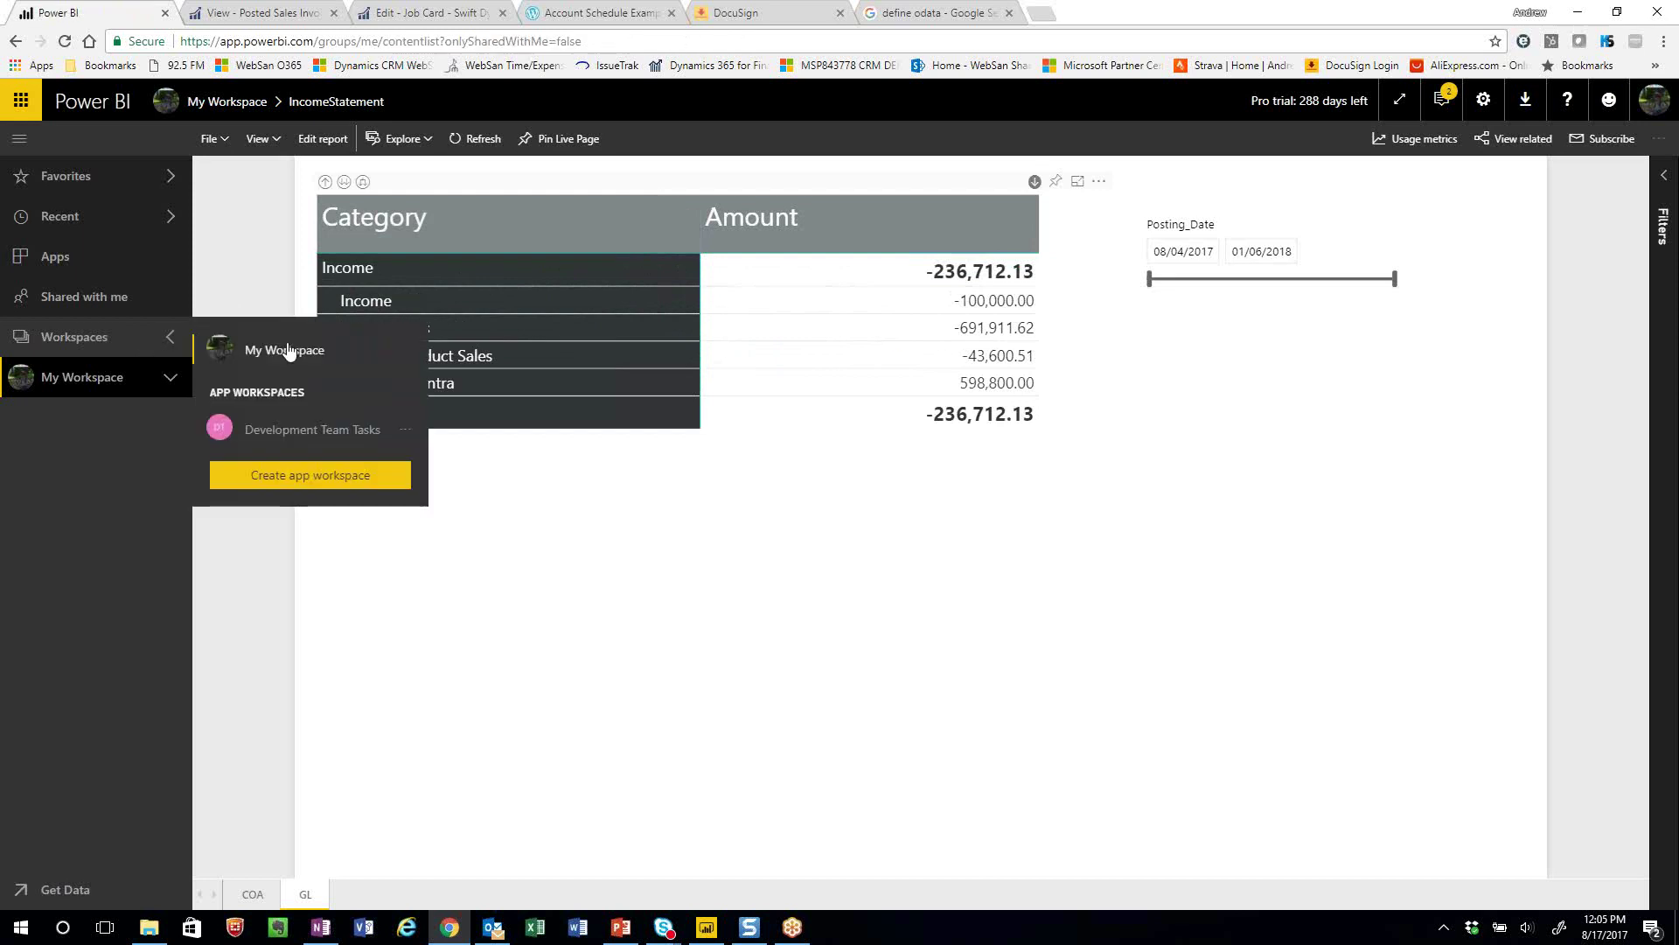
click(289, 351)
click(349, 233)
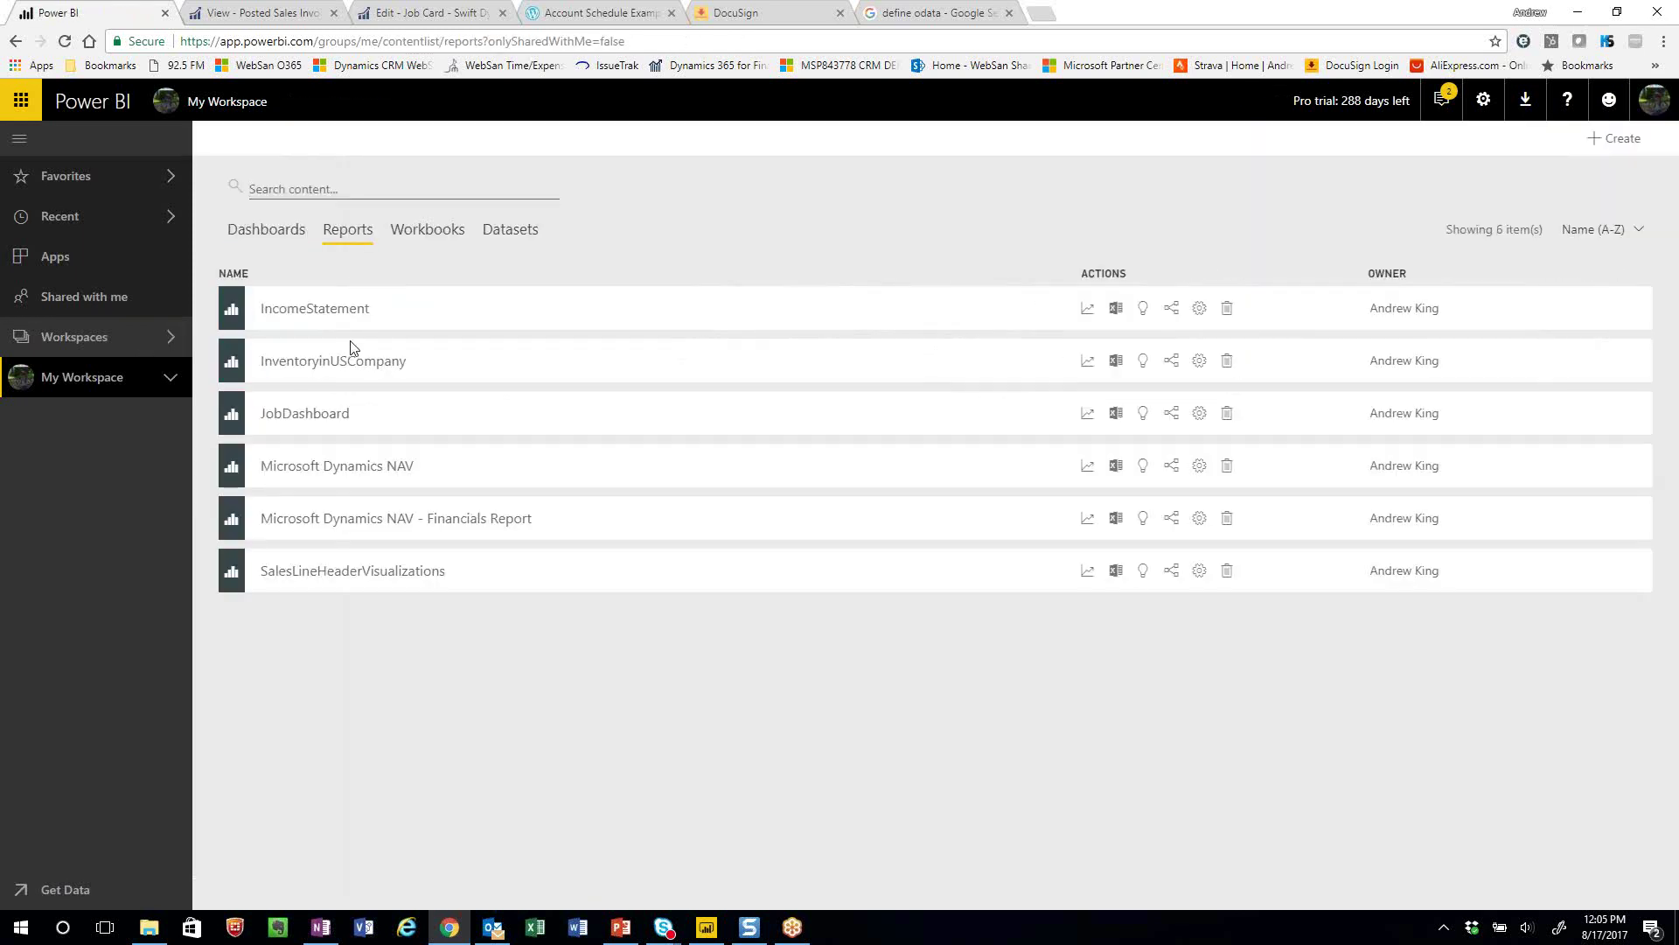
click(338, 415)
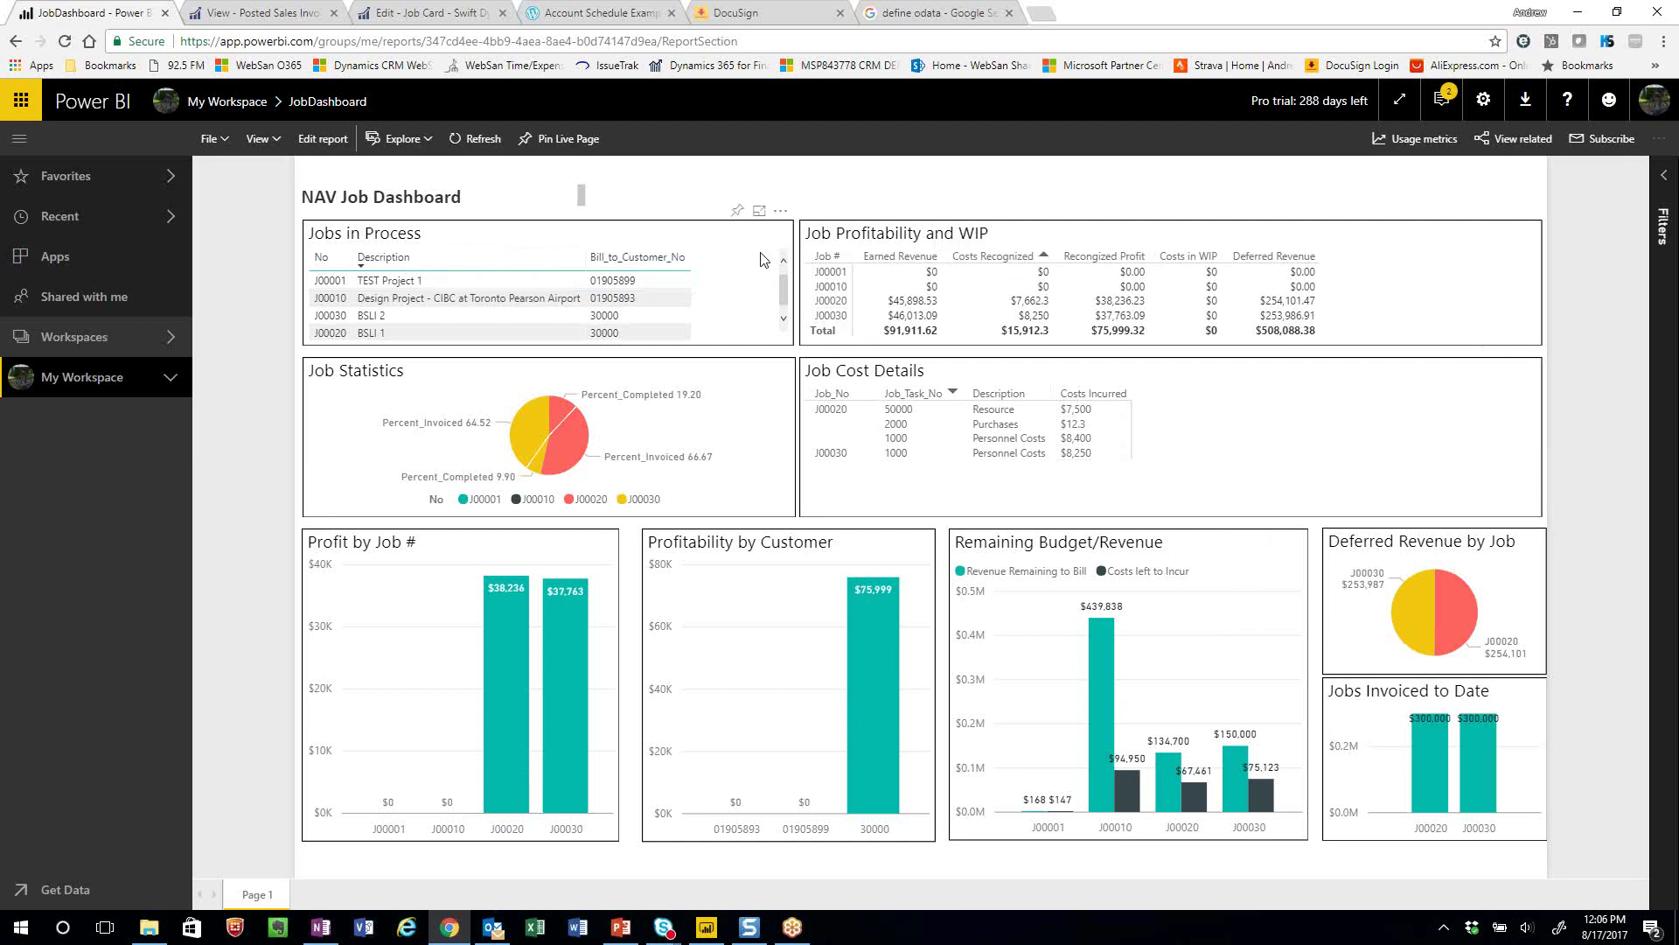
View the SalesLineHeaderVisualizations report in Power BI Desktop, and return to the browser's JobDashboard report to select job J00010 in Jobs in Process
click(706, 927)
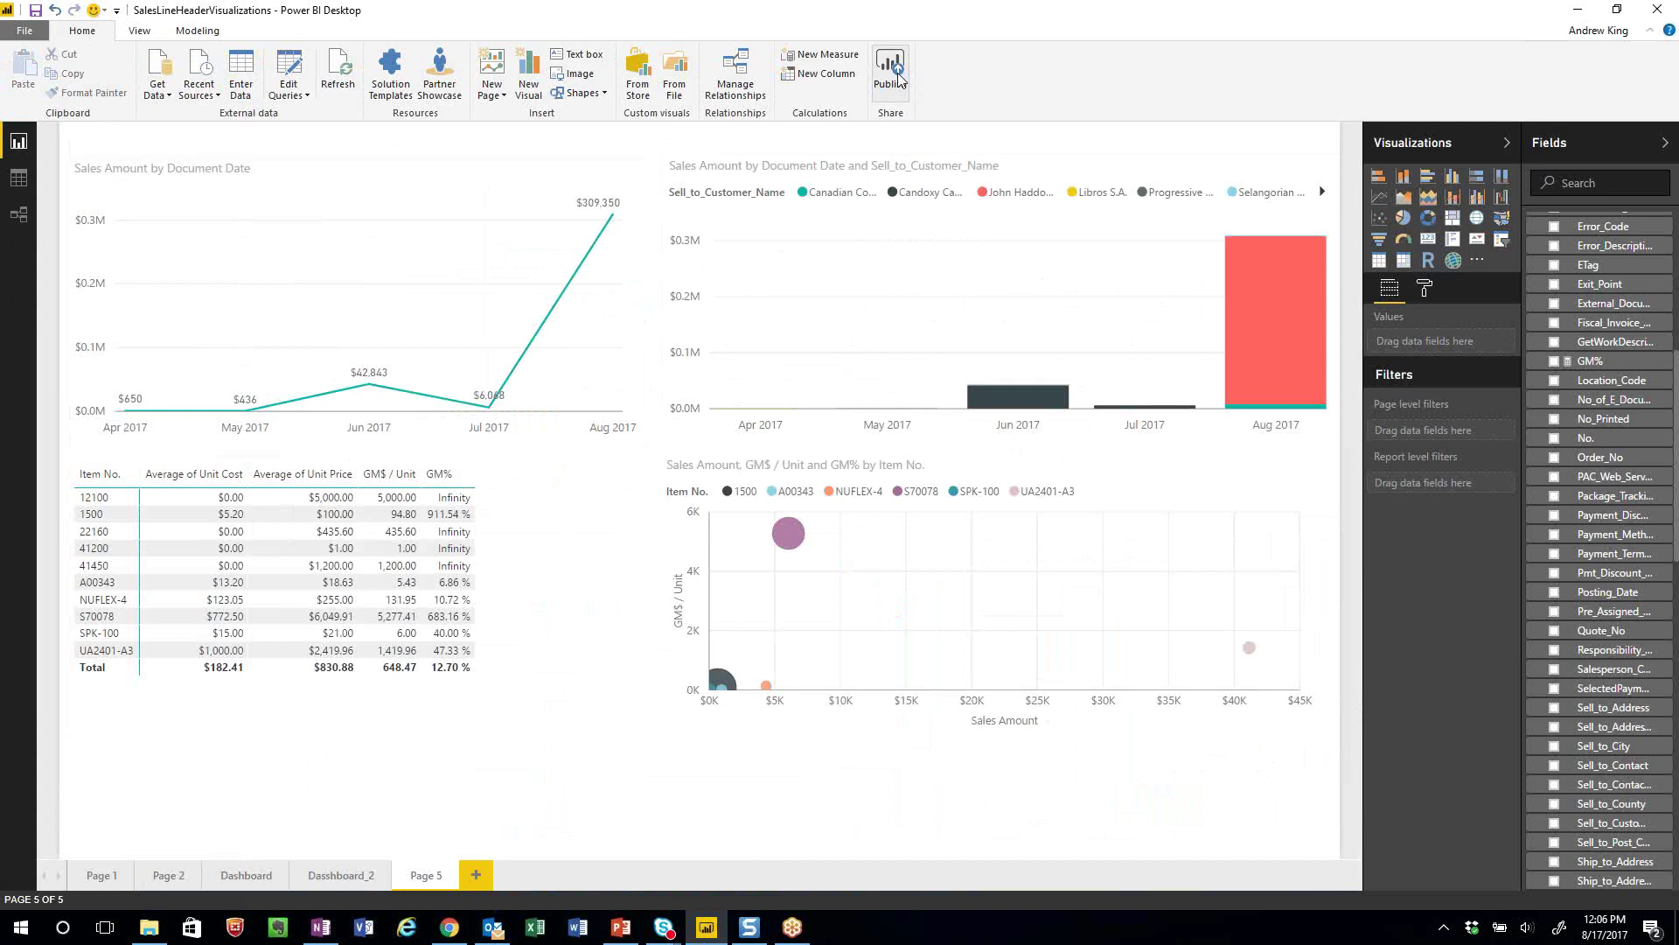
click(455, 926)
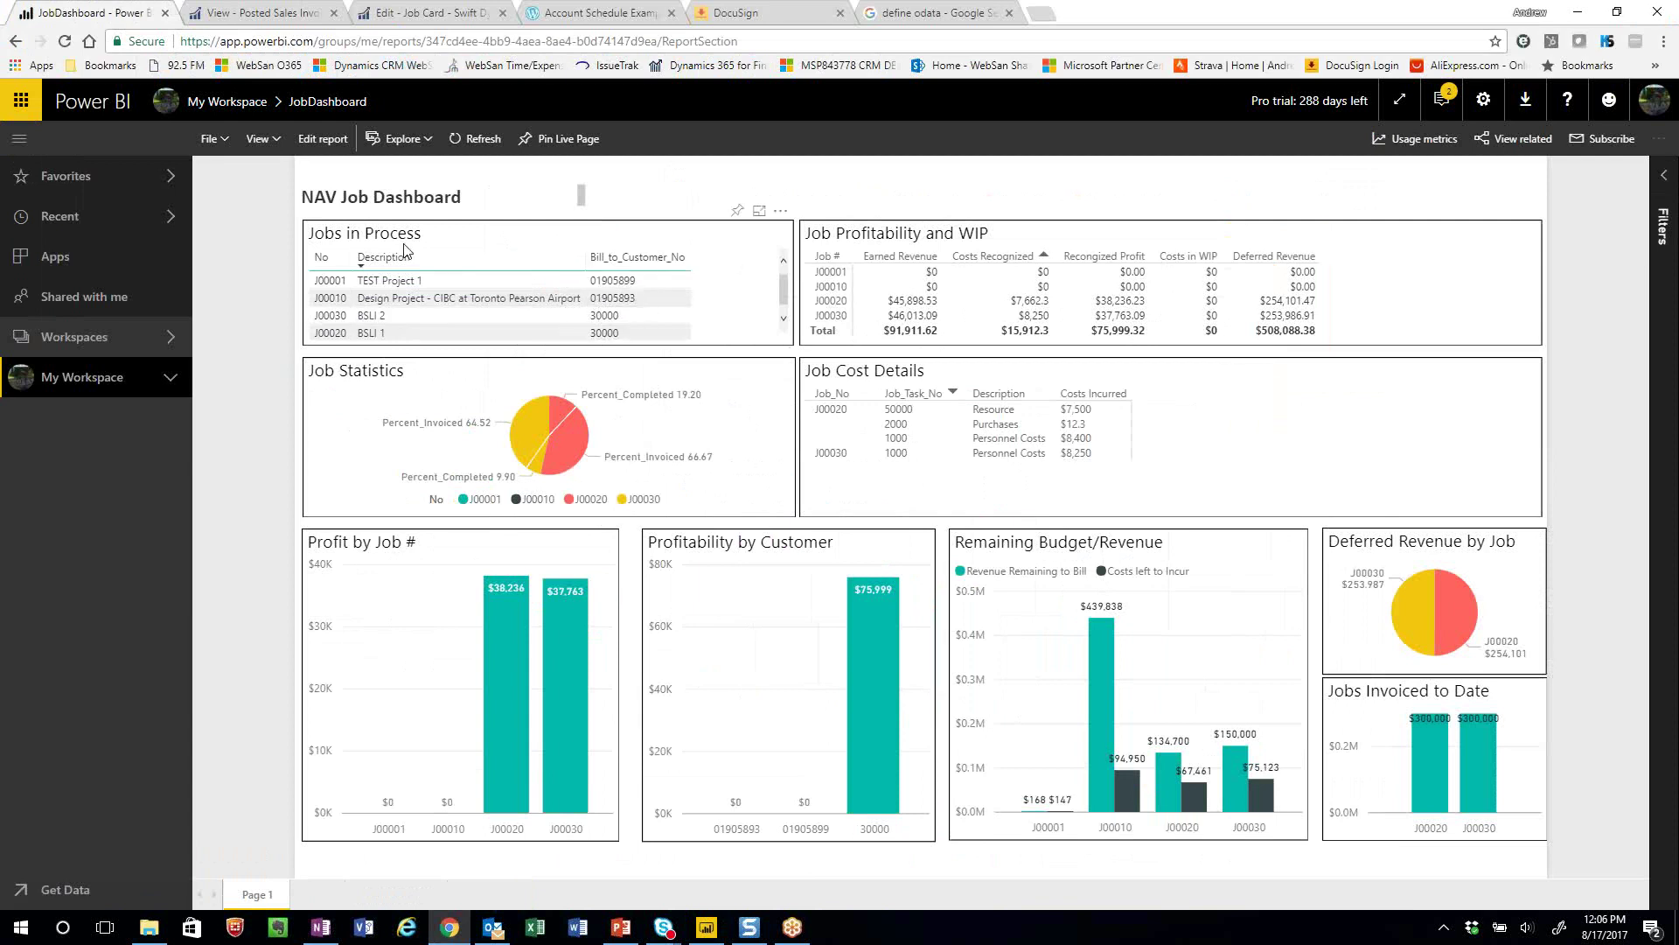
click(629, 299)
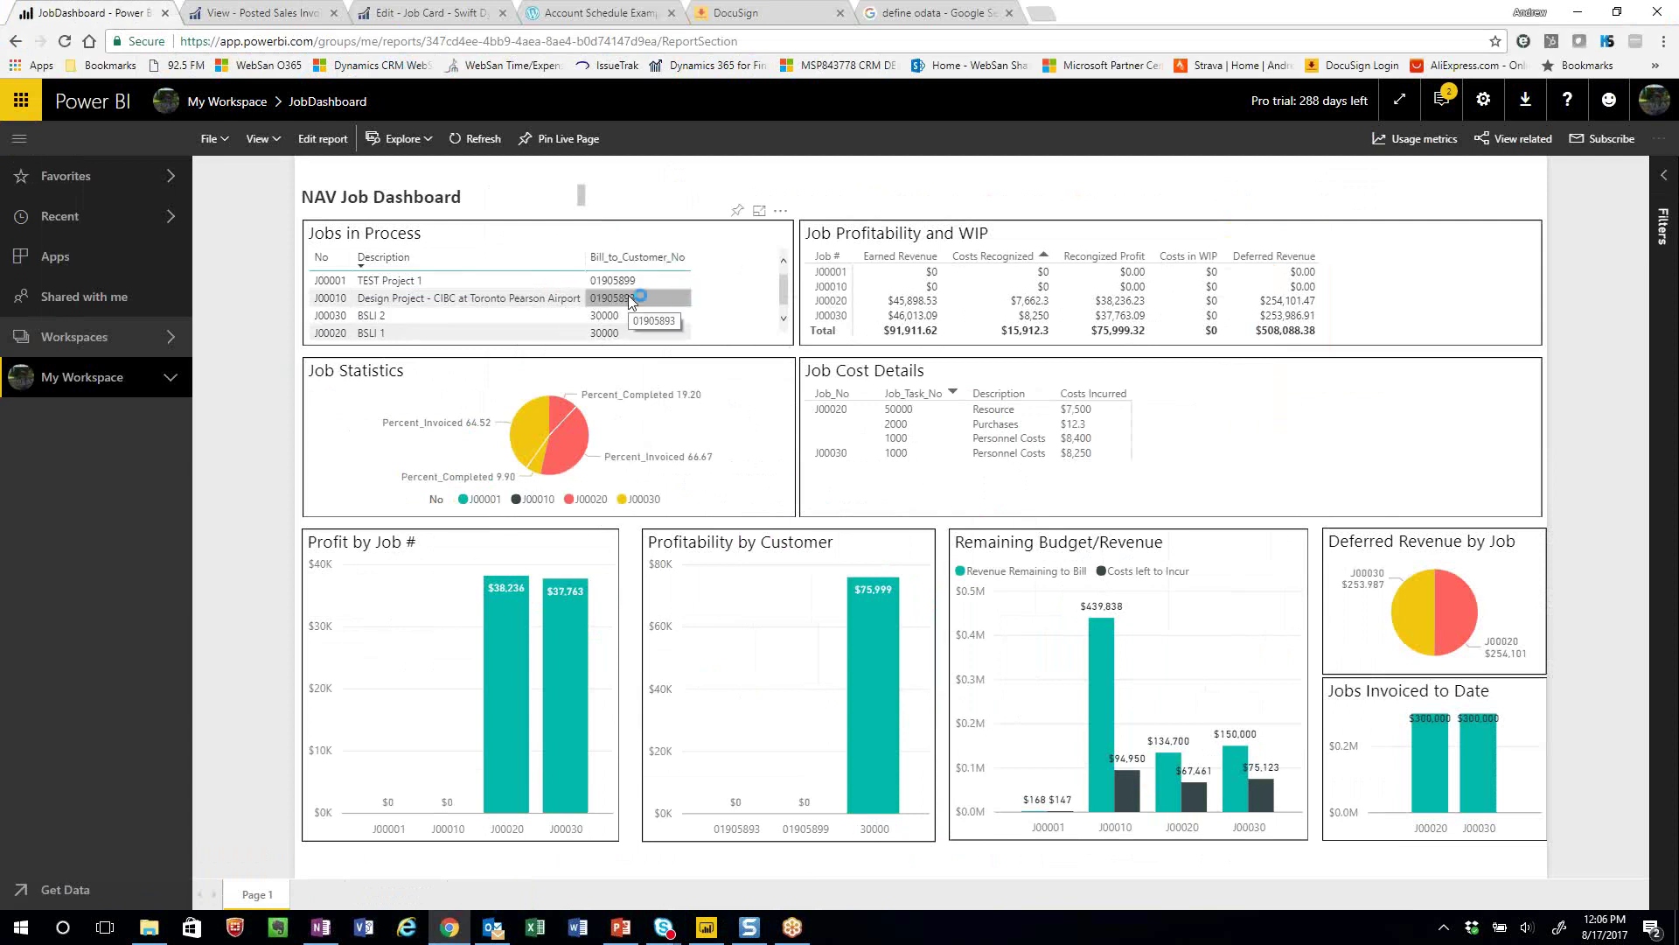